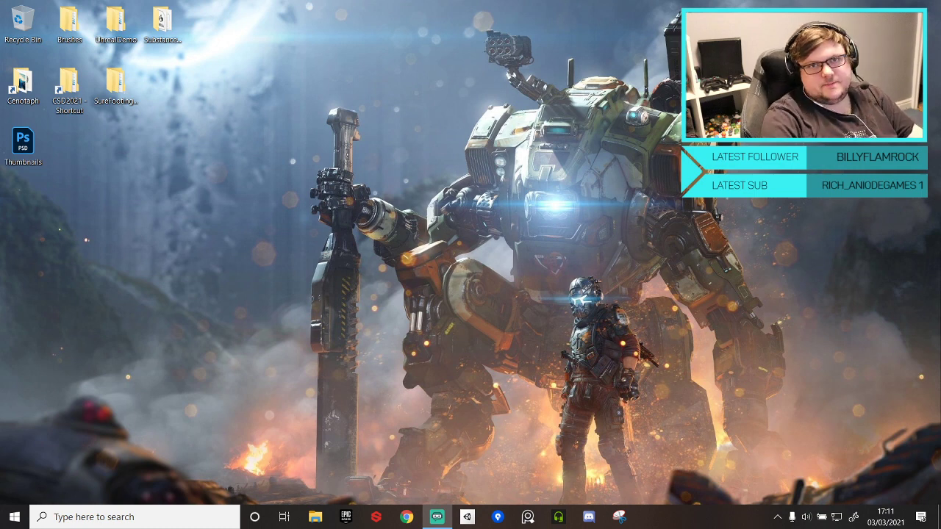
- Launch ZBrush 2020.1.3 FL, clearing its startup windows, and collapse the tray holding the Brush palette
{"action": "left_click", "coordinate": [163, 518]}
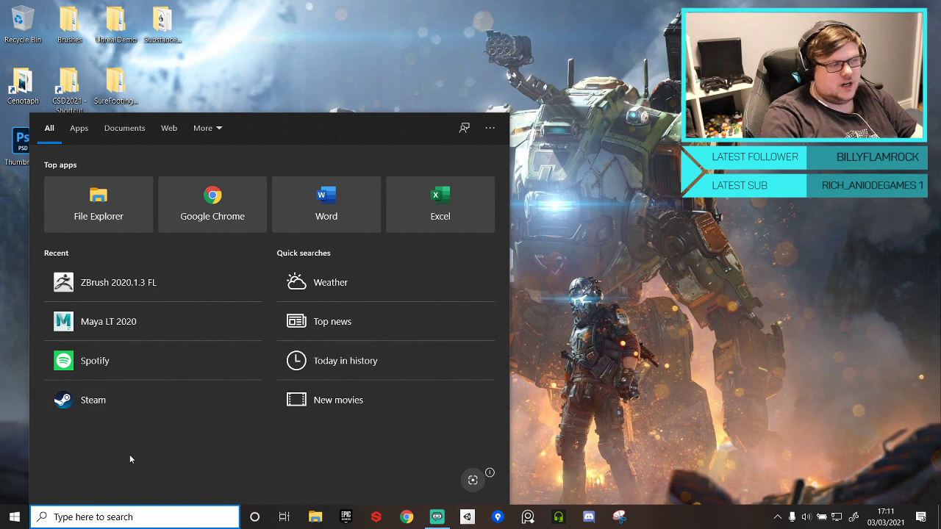
{"action": "type", "text": "zbrush"}
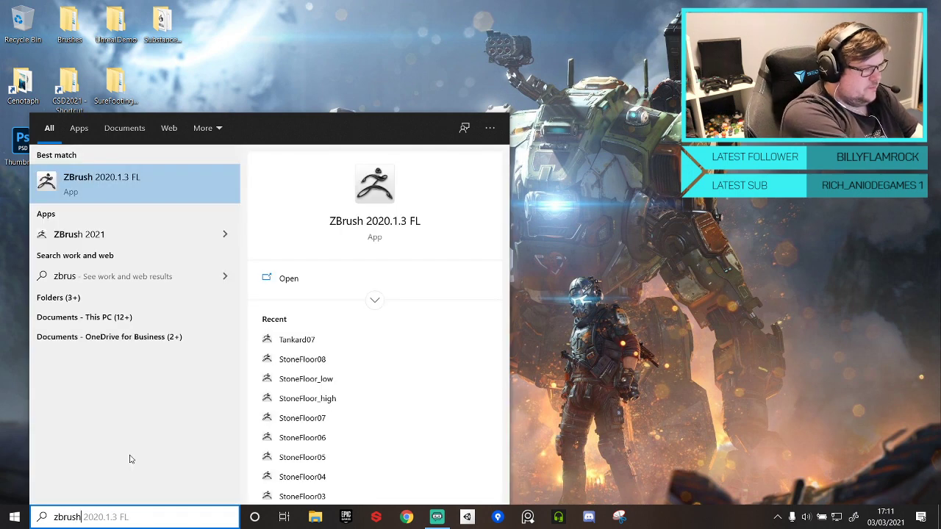
{"action": "left_click", "coordinate": [156, 177]}
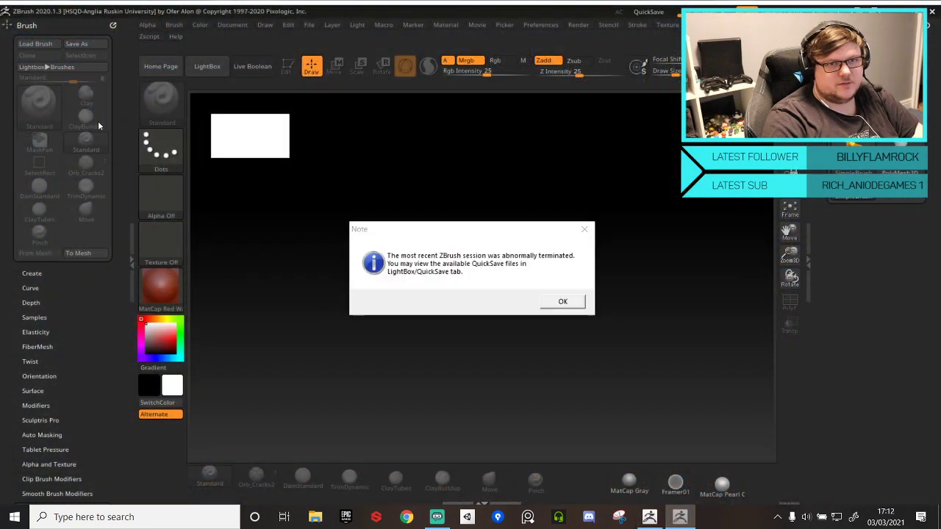
{"action": "key", "text": "Return"}
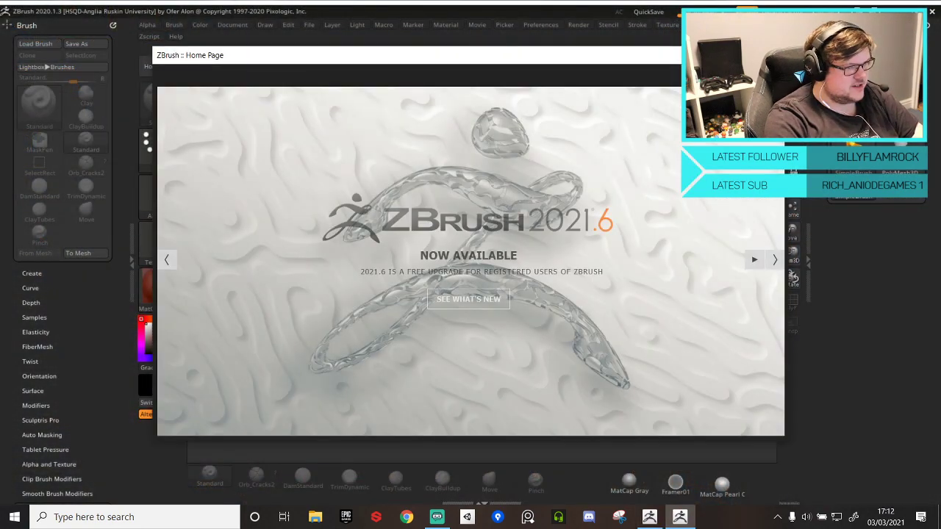
{"action": "left_click", "coordinate": [772, 55]}
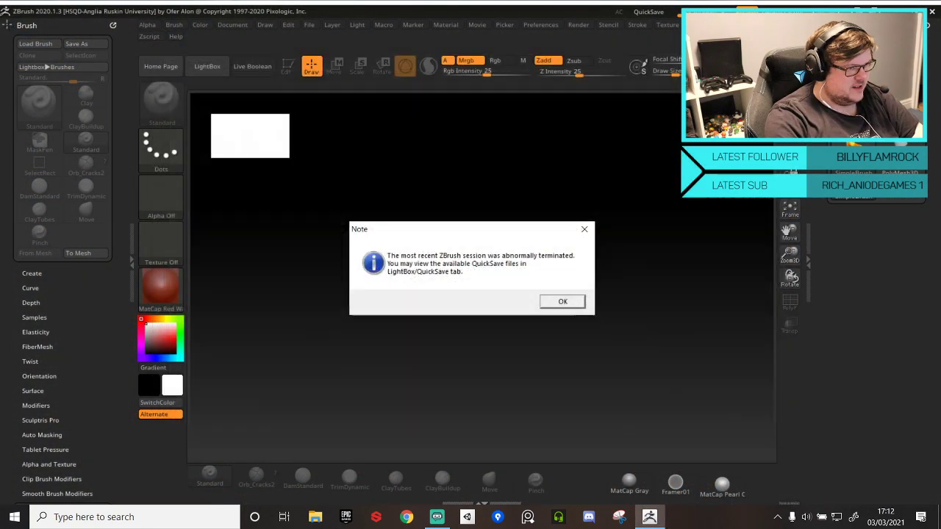
{"action": "left_click", "coordinate": [563, 302]}
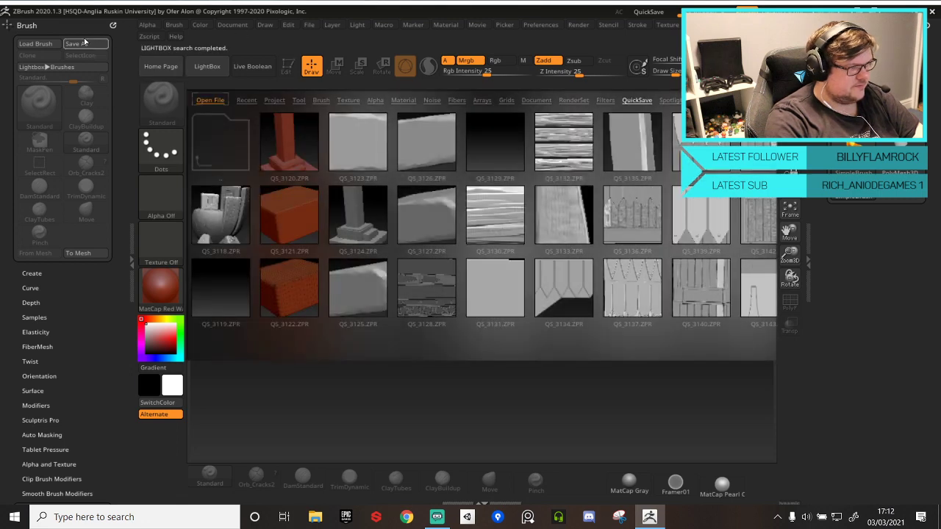
{"action": "left_click", "coordinate": [133, 264]}
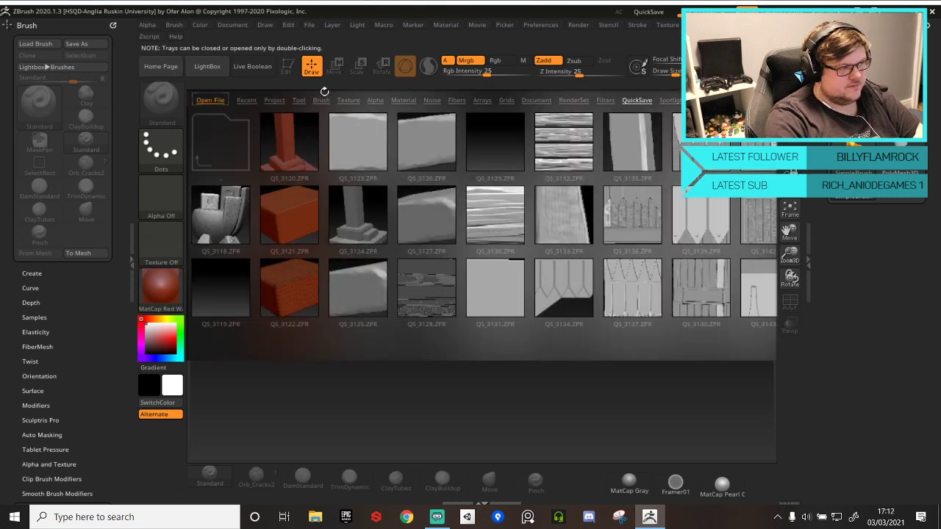
{"action": "double_click", "coordinate": [132, 254]}
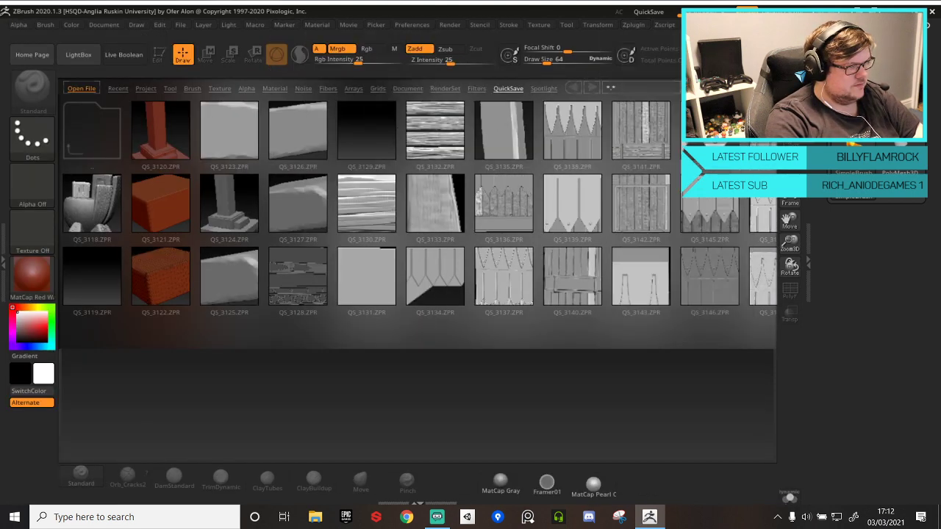
- Open the Tankard07 project from ARU/DemoScene/scenes/Tankard/Zbrush on the D: drive and hide LightBox to reveal the tankard
{"action": "mouse_move", "coordinate": [180, 27]}
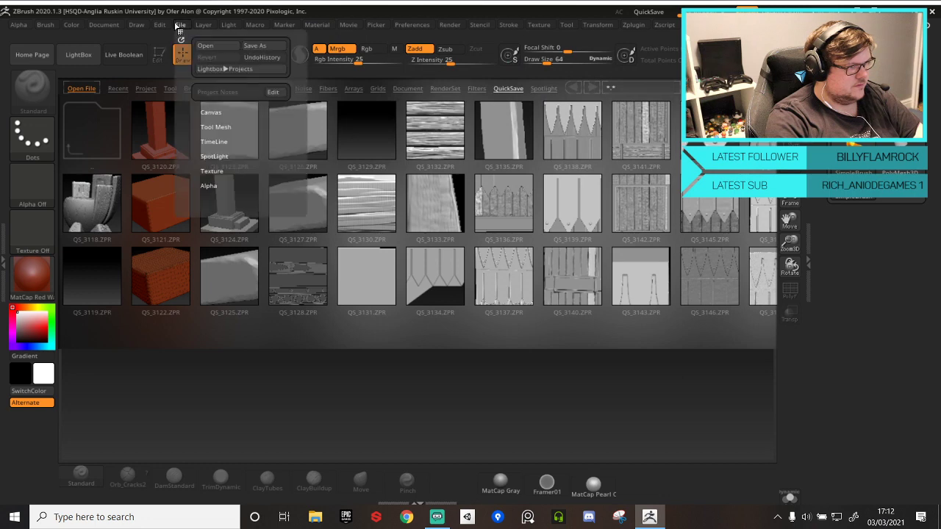
{"action": "left_click", "coordinate": [205, 47]}
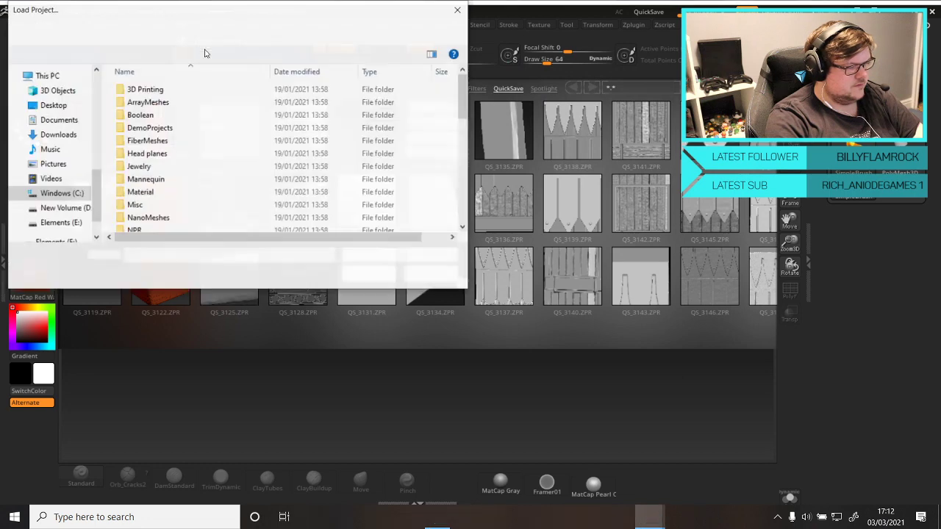
{"action": "left_click", "coordinate": [62, 208]}
{"action": "double_click", "coordinate": [149, 115]}
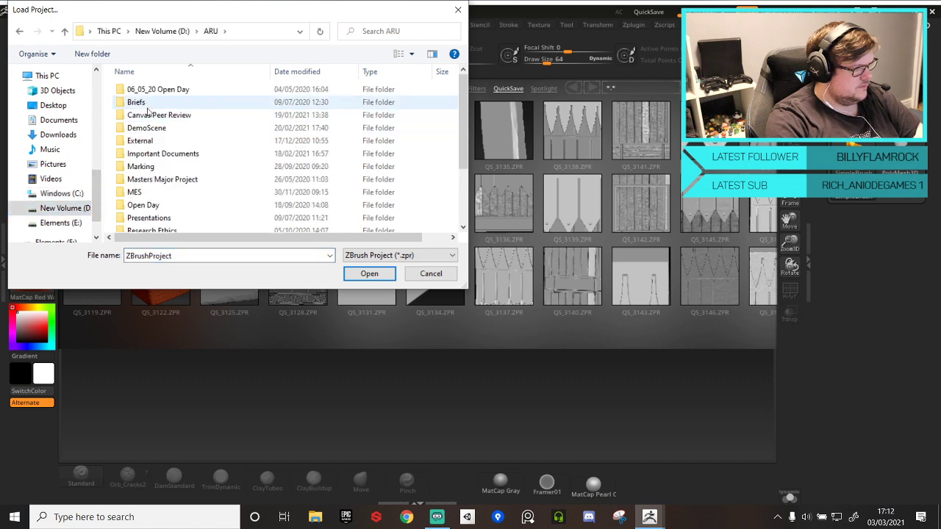
{"action": "double_click", "coordinate": [140, 128]}
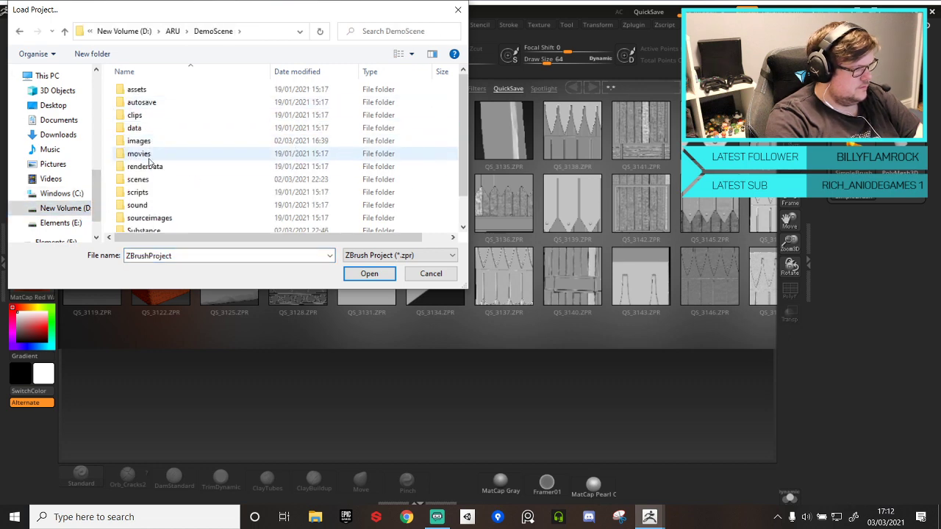
{"action": "double_click", "coordinate": [140, 180]}
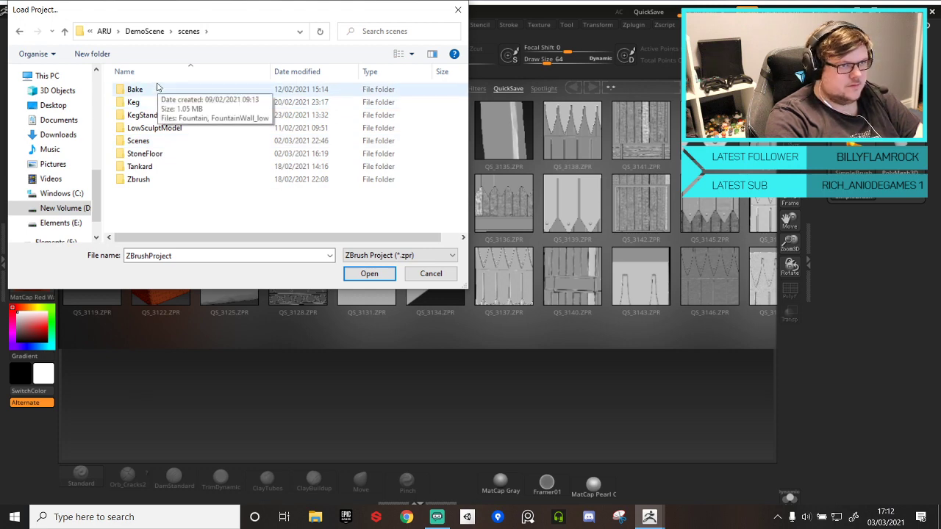
{"action": "double_click", "coordinate": [156, 169]}
{"action": "double_click", "coordinate": [158, 91]}
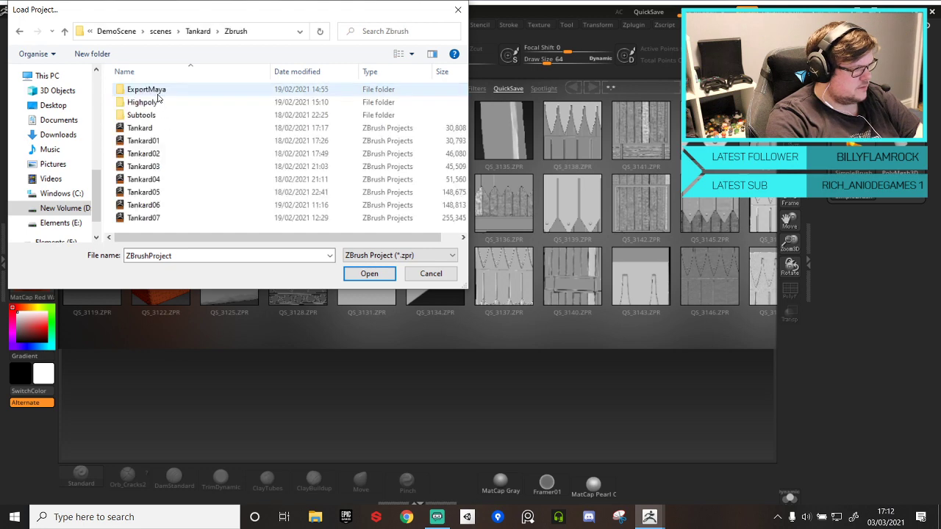
{"action": "double_click", "coordinate": [139, 217]}
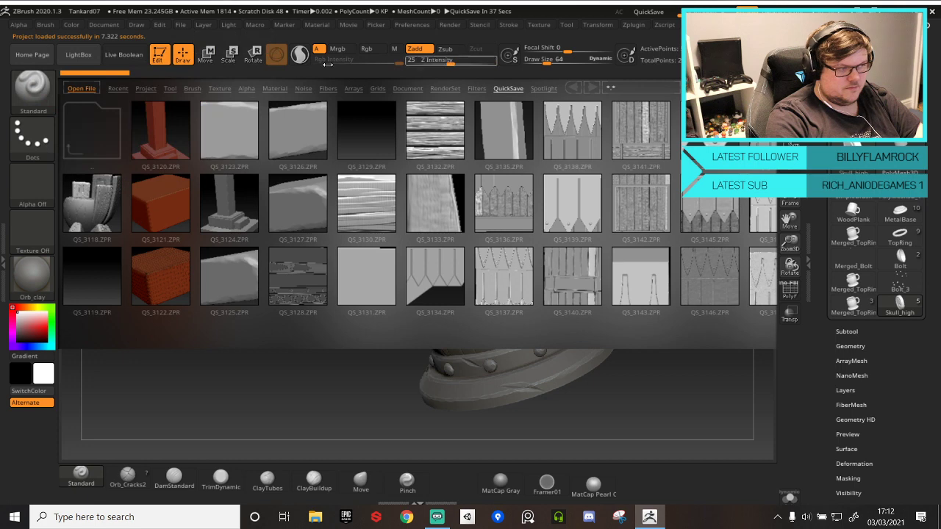
{"action": "left_click", "coordinate": [78, 55]}
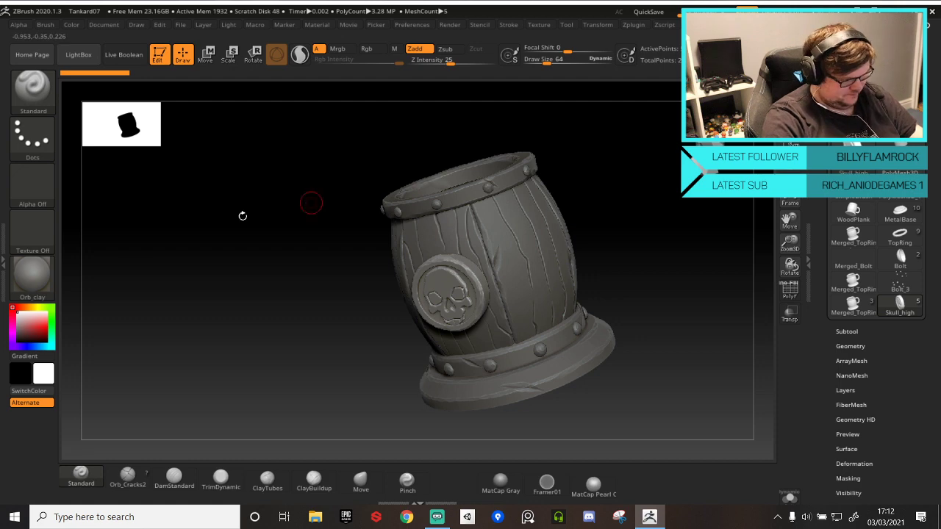
{"action": "right_click_drag", "start_coordinate": [728, 214], "coordinate": [600, 267], "text": "ctrl"}
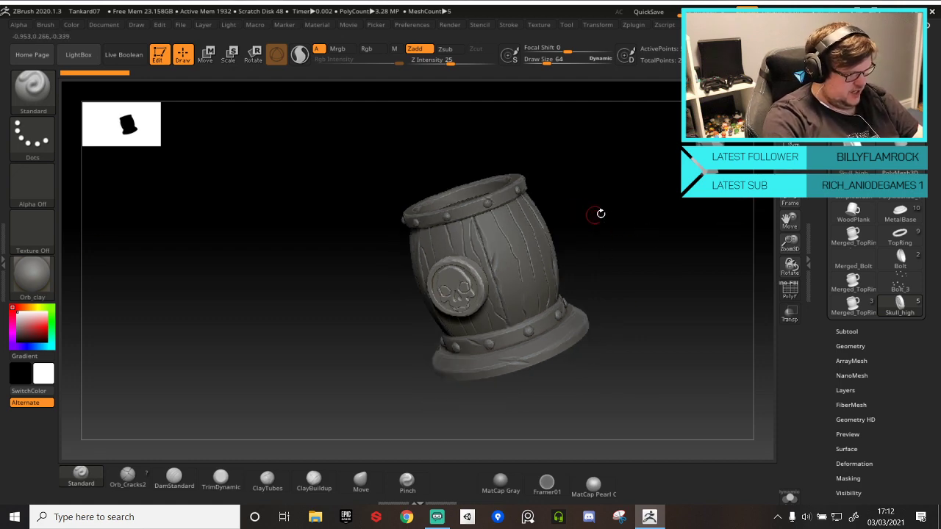
{"action": "left_click_drag", "start_coordinate": [600, 213], "coordinate": [525, 199], "text": "alt"}
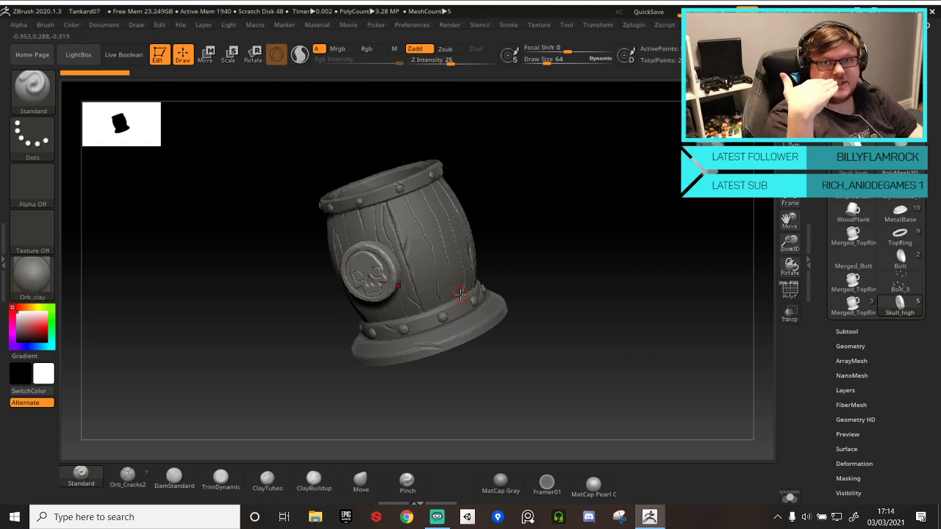
- Expand the Subtool list and confirm TopRing_high as the title of the top ring subtool
{"action": "left_click", "coordinate": [847, 331]}
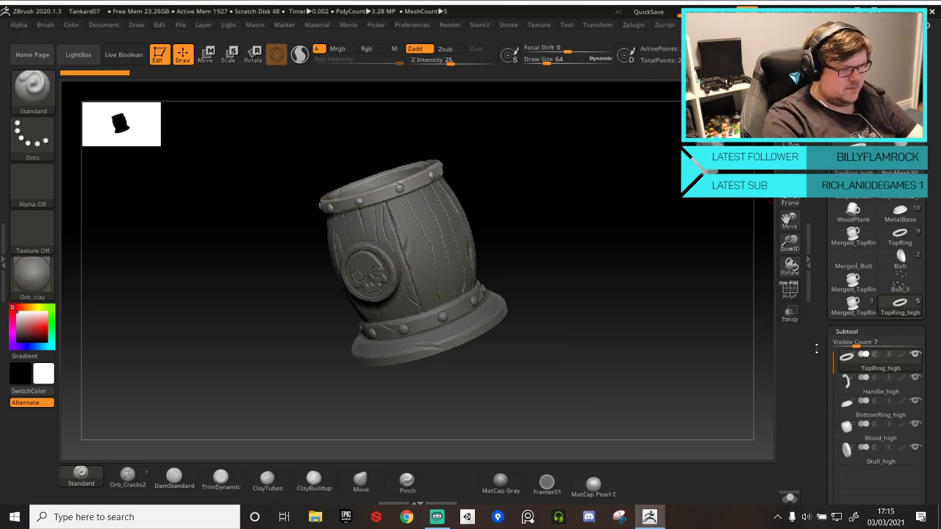
{"action": "scroll", "coordinate": [871, 371], "scroll_direction": "down", "scroll_amount": 5}
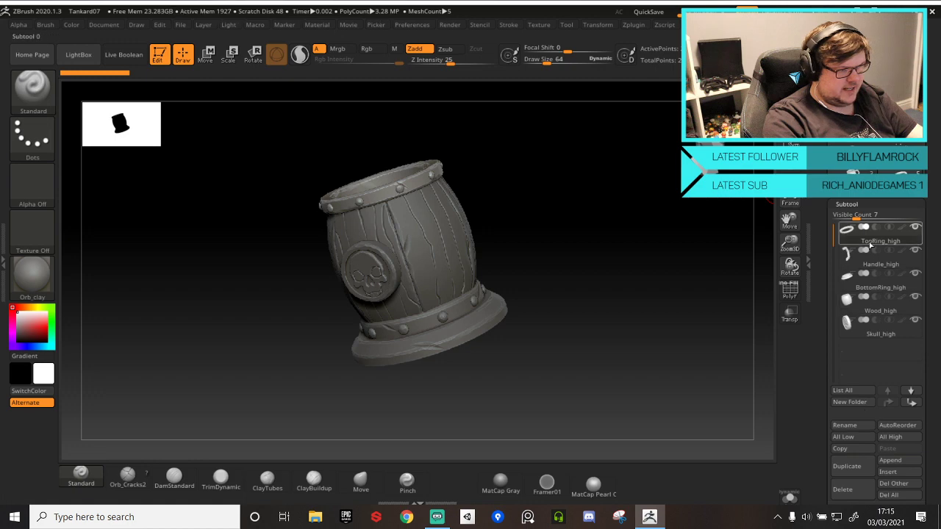
{"action": "left_click", "coordinate": [871, 429]}
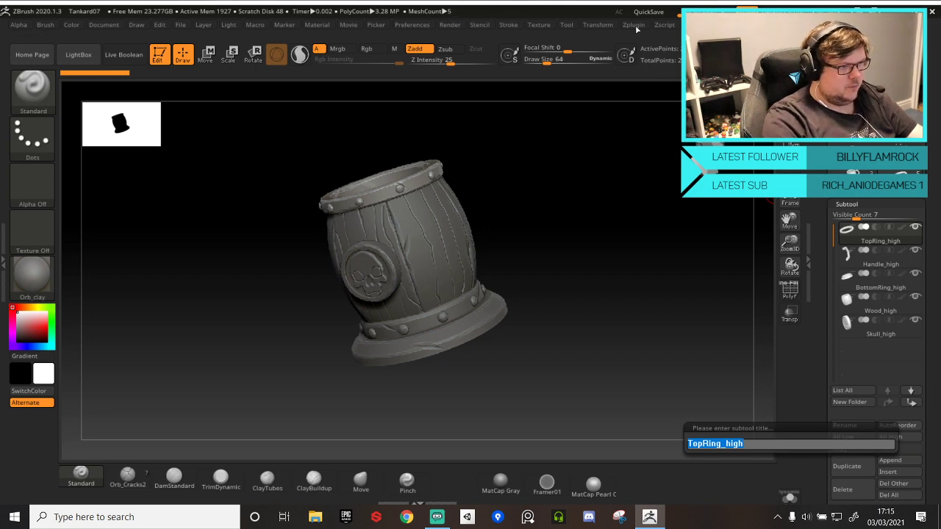
{"action": "left_click", "coordinate": [785, 447]}
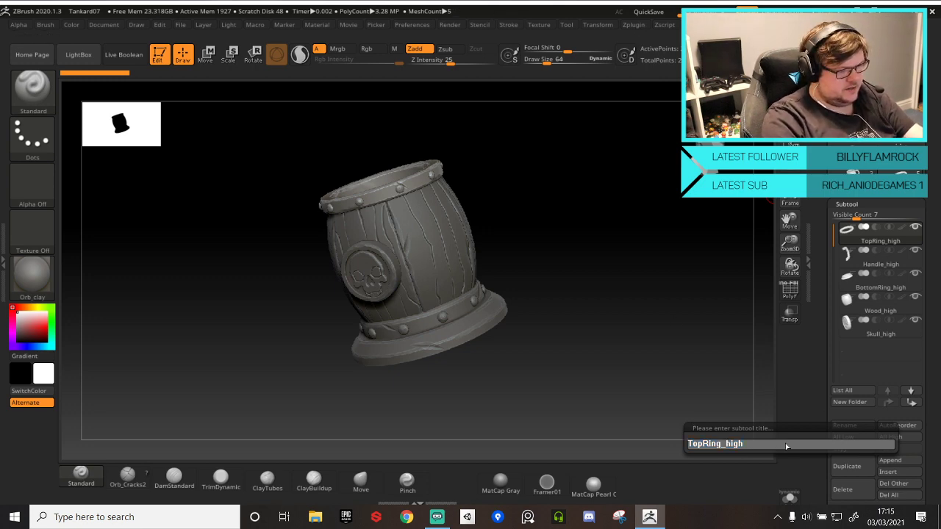
{"action": "key", "text": "Return"}
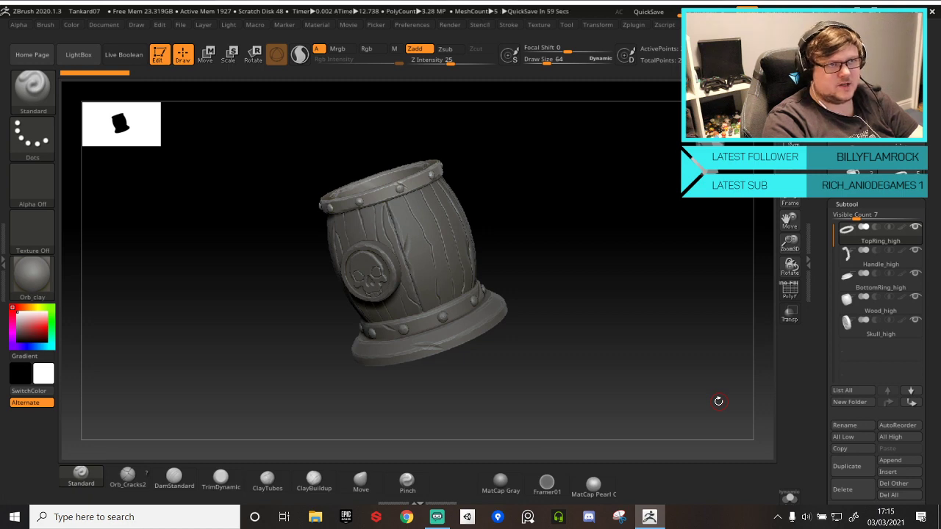
- Export the selected top ring subtool as an FBX named TopRing_high into the Tankard project's Zbrush folder
{"action": "left_click", "coordinate": [632, 24]}
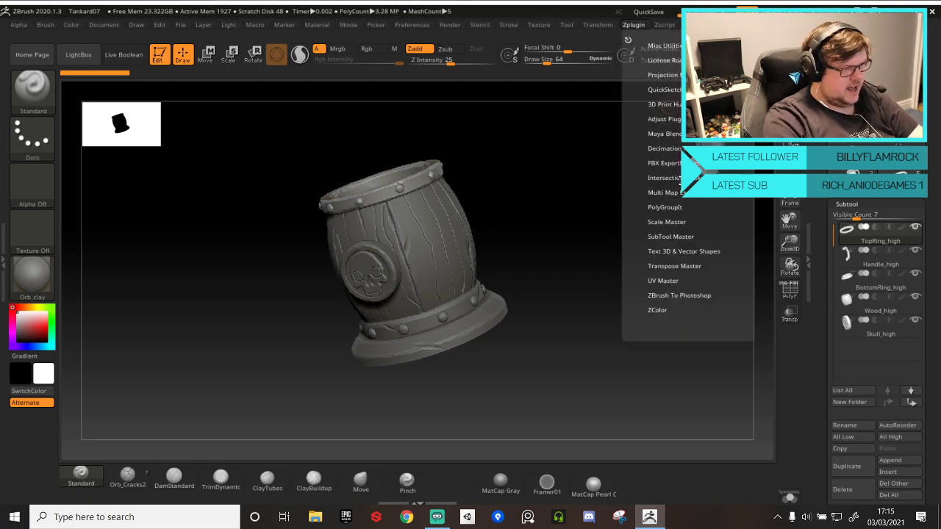
{"action": "left_click", "coordinate": [670, 163]}
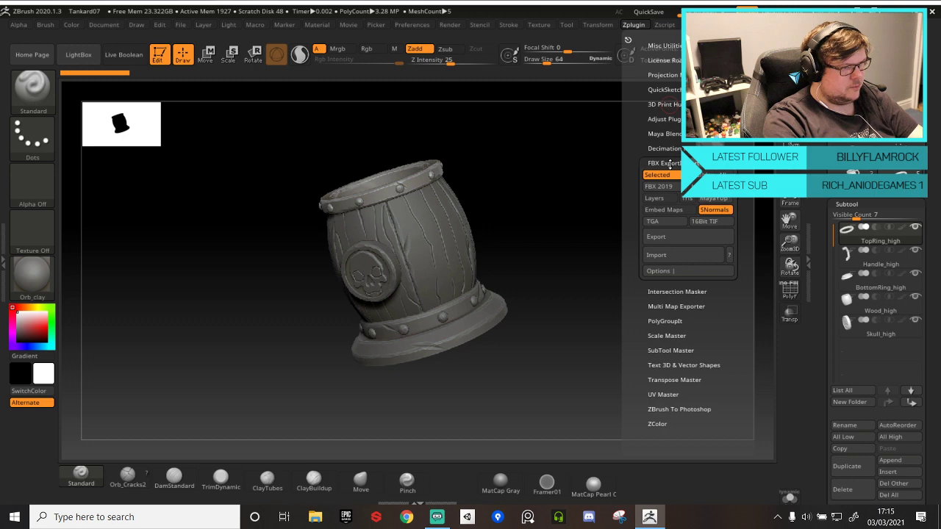
{"action": "left_click", "coordinate": [684, 237]}
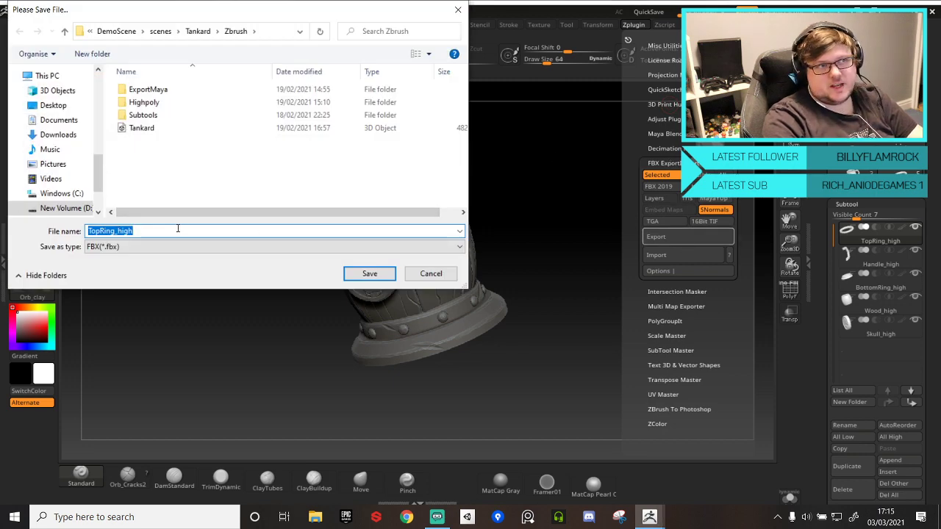
{"action": "left_click", "coordinate": [370, 273]}
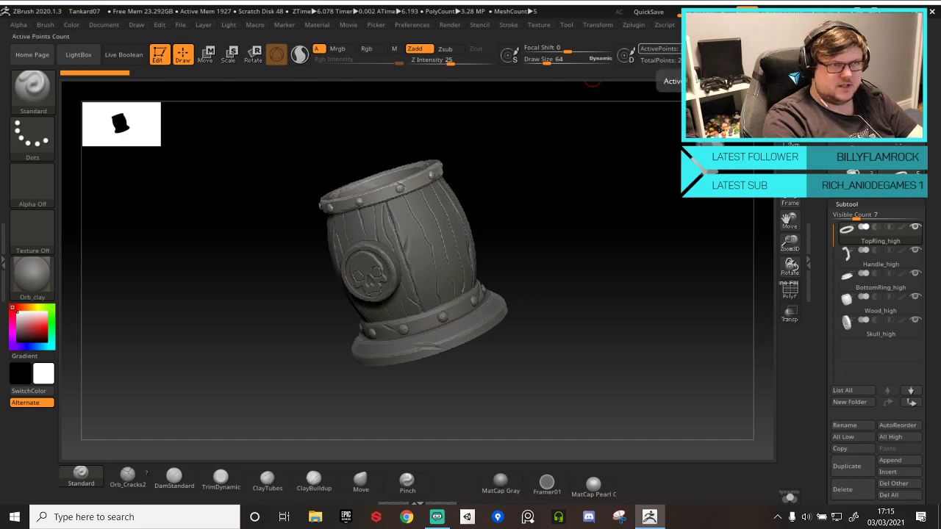
- Expand the Decimation Master plugin and review its pre-processing and decimation options
{"action": "left_click", "coordinate": [639, 26]}
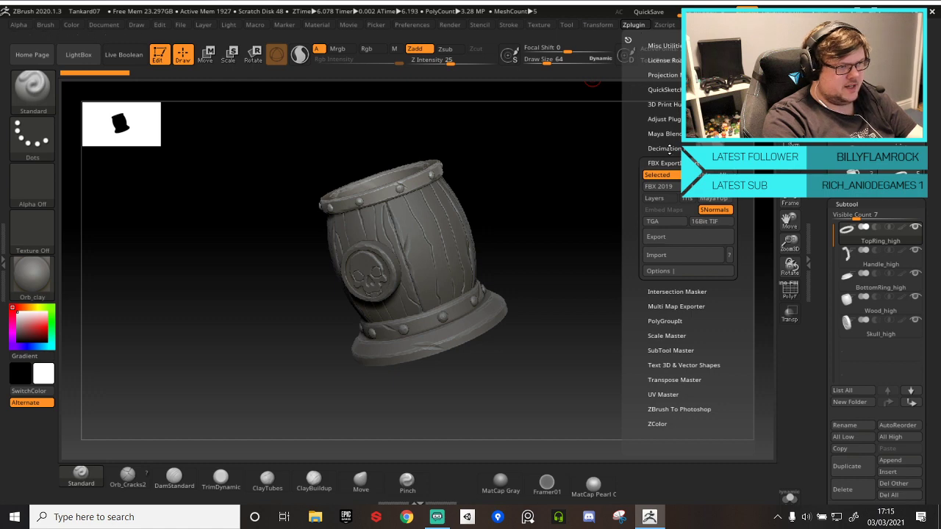
{"action": "left_click", "coordinate": [693, 246]}
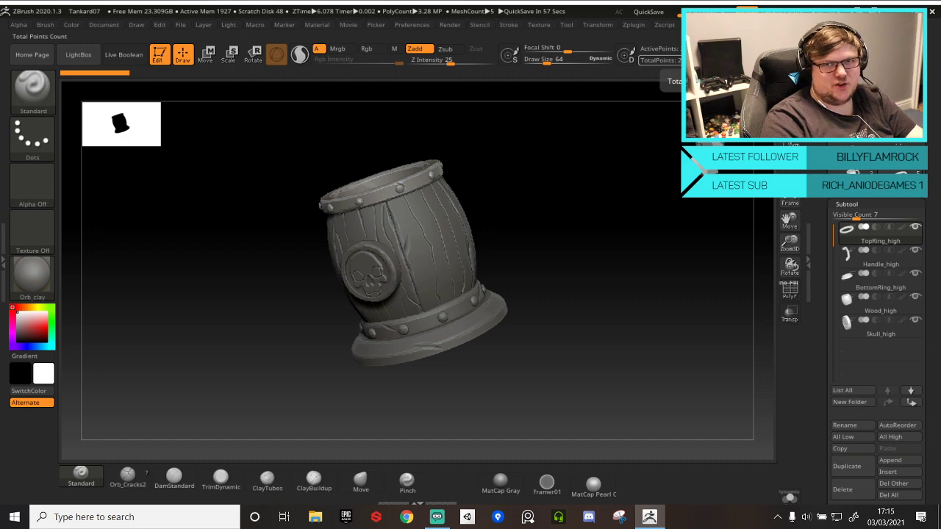
{"action": "left_click", "coordinate": [635, 25]}
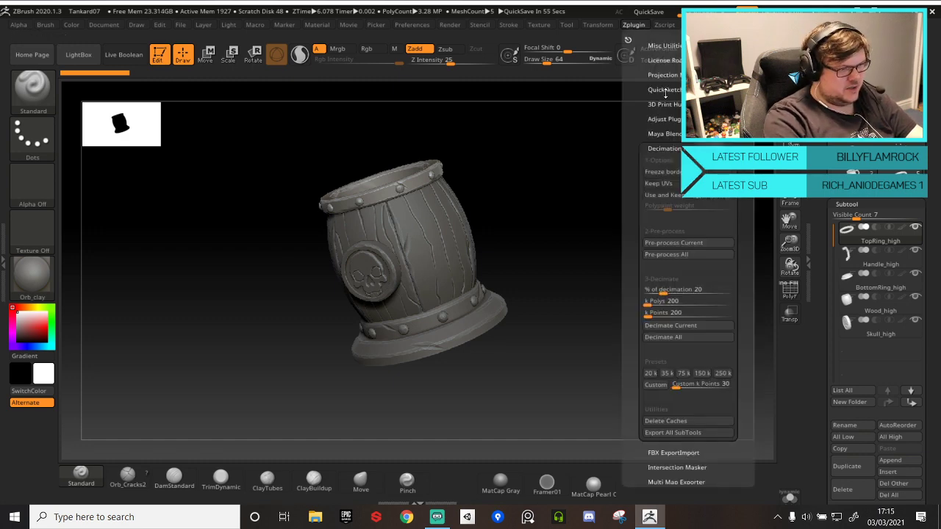
{"action": "left_click", "coordinate": [636, 27]}
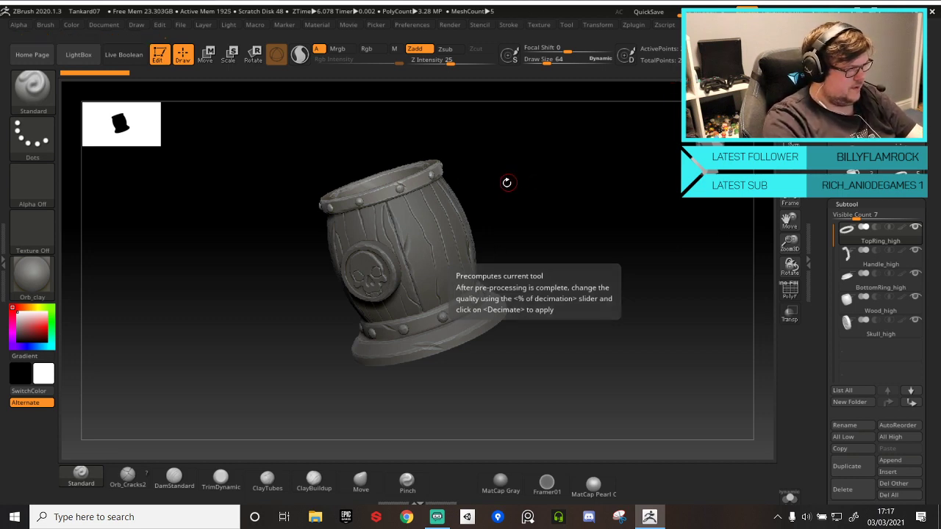
- Turn on PolyFrame and examine the top ring's wireframe and bolts up close, finishing with the whole tankard framed
{"action": "key", "text": "shift+f"}
{"action": "scroll", "coordinate": [380, 169], "scroll_direction": "up", "scroll_amount": 3}
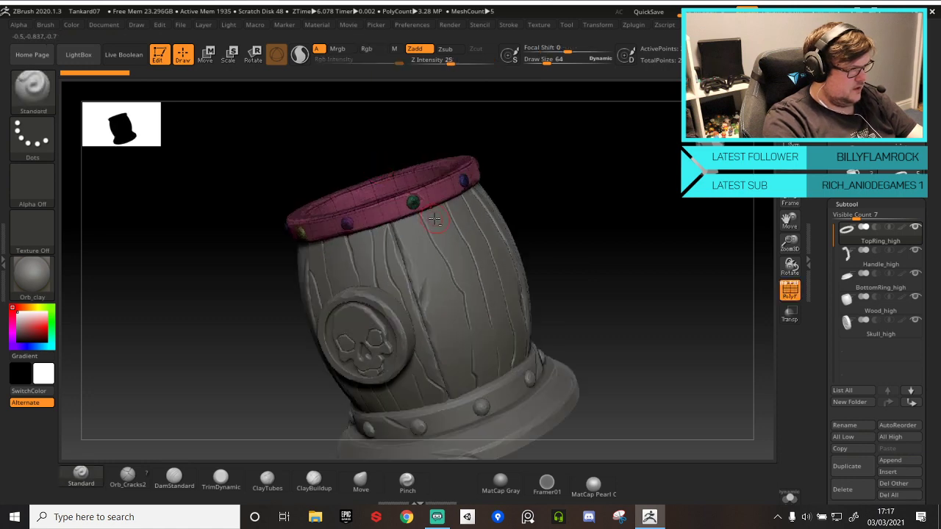
{"action": "right_click_drag", "start_coordinate": [483, 204], "coordinate": [542, 283], "text": "alt"}
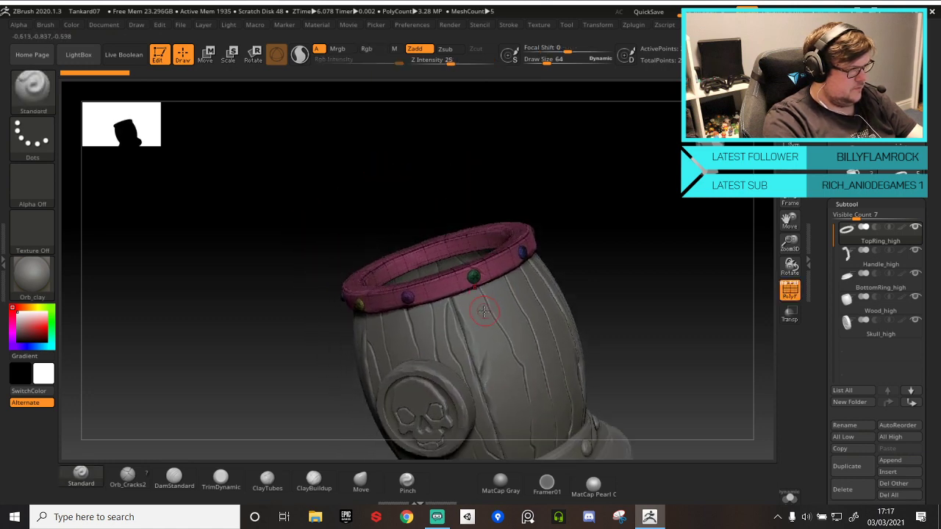
{"action": "right_click_drag", "start_coordinate": [487, 313], "coordinate": [518, 253], "text": "ctrl"}
{"action": "mouse_move", "coordinate": [548, 240]}
{"action": "left_mouse_down"}
{"action": "mouse_move", "coordinate": [542, 275]}
{"action": "mouse_move", "coordinate": [561, 239]}
{"action": "left_mouse_up"}
{"action": "right_click_drag", "start_coordinate": [561, 239], "coordinate": [575, 207]}
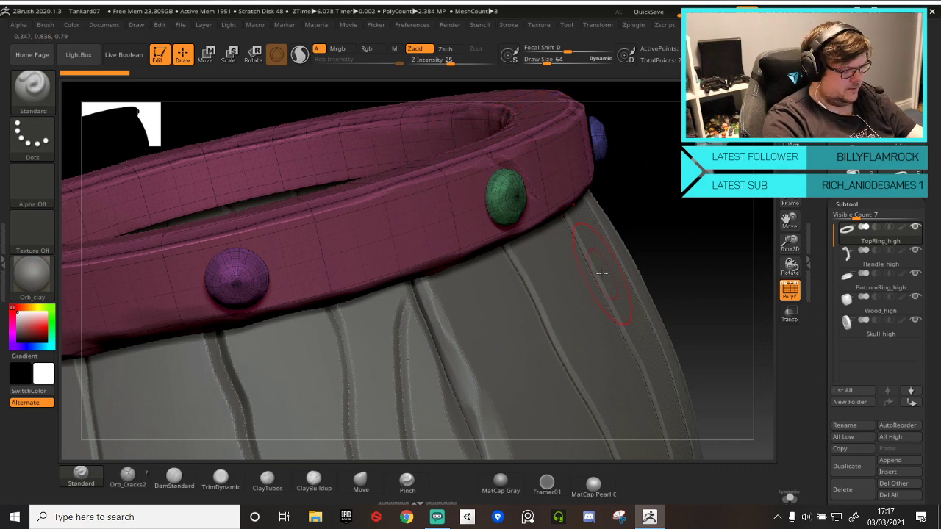
{"action": "key", "text": "f"}
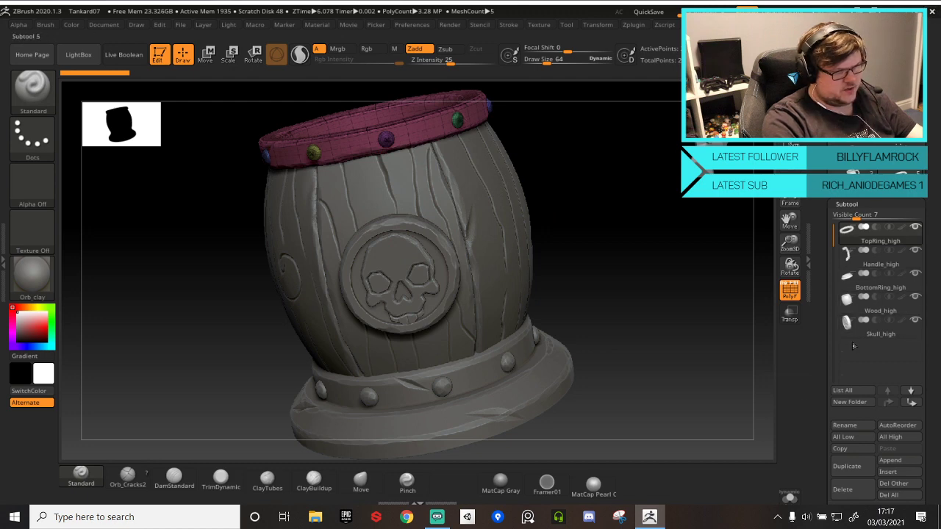
- Close ZBrush without saving the changes to the tankard project
{"action": "mouse_move", "coordinate": [853, 328]}
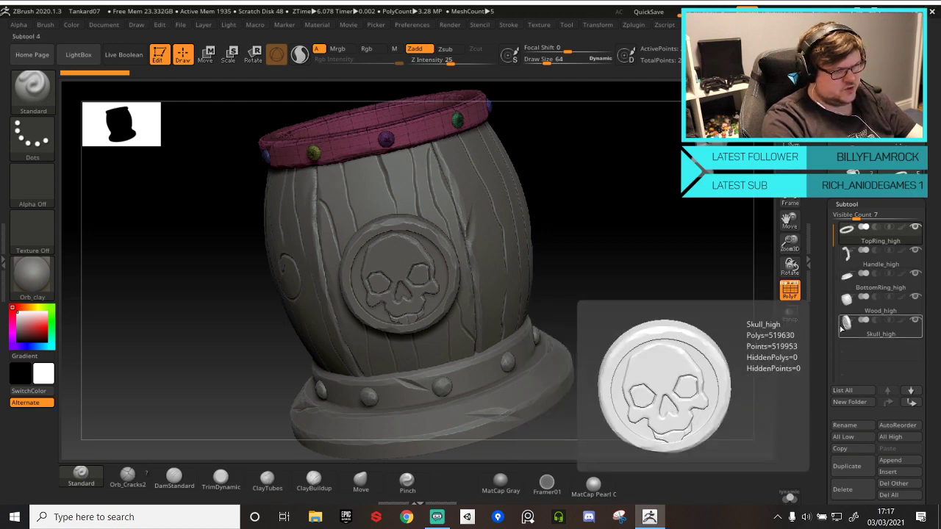
{"action": "left_click", "coordinate": [931, 11]}
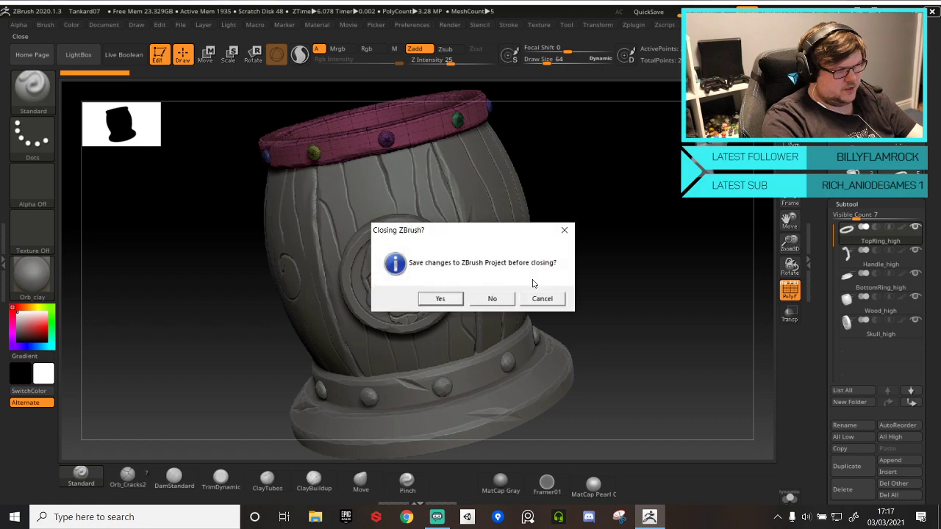
{"action": "left_click", "coordinate": [491, 299]}
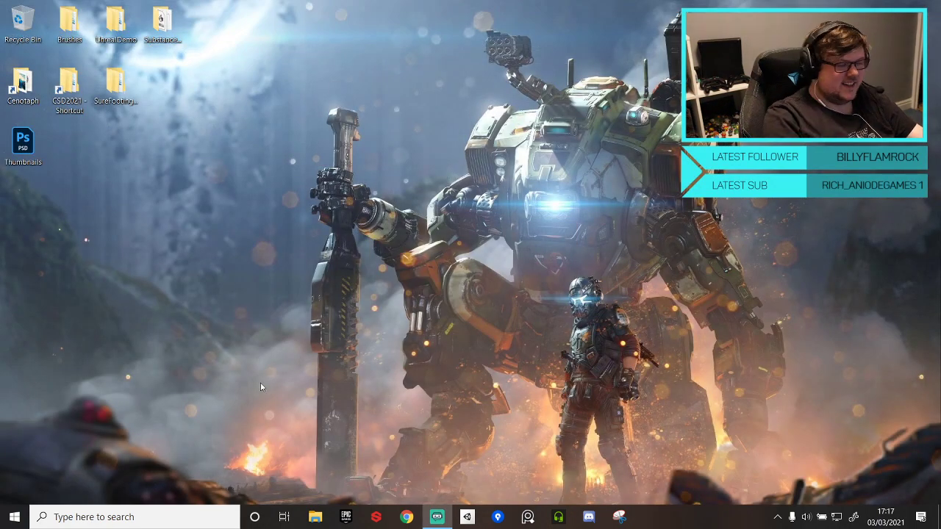
- Launch Substance Painter from the Substance launcher and dismiss its welcome window
{"action": "left_click", "coordinate": [375, 518]}
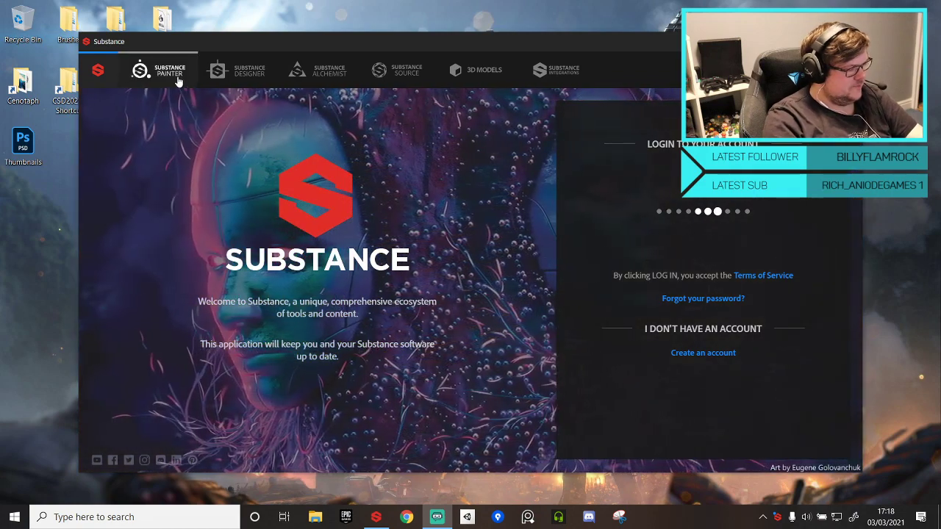
{"action": "left_click", "coordinate": [177, 79]}
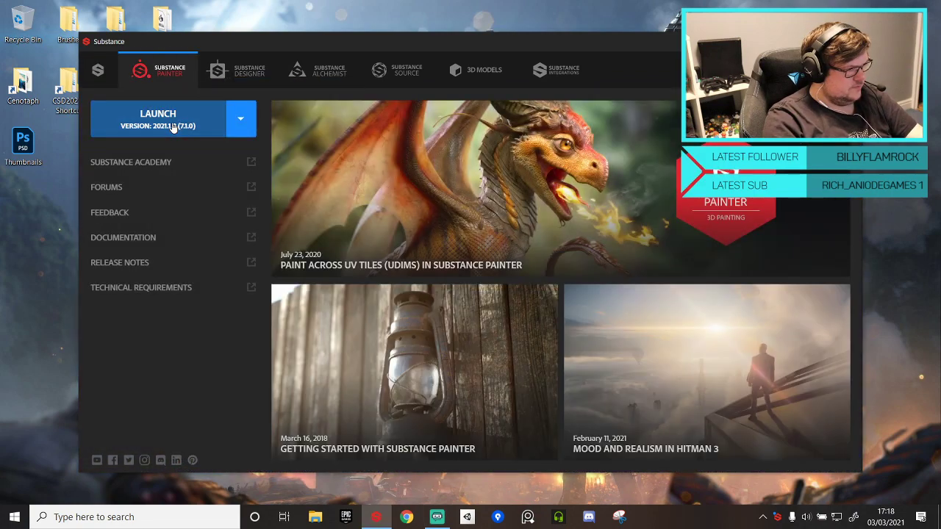
{"action": "left_click", "coordinate": [173, 127]}
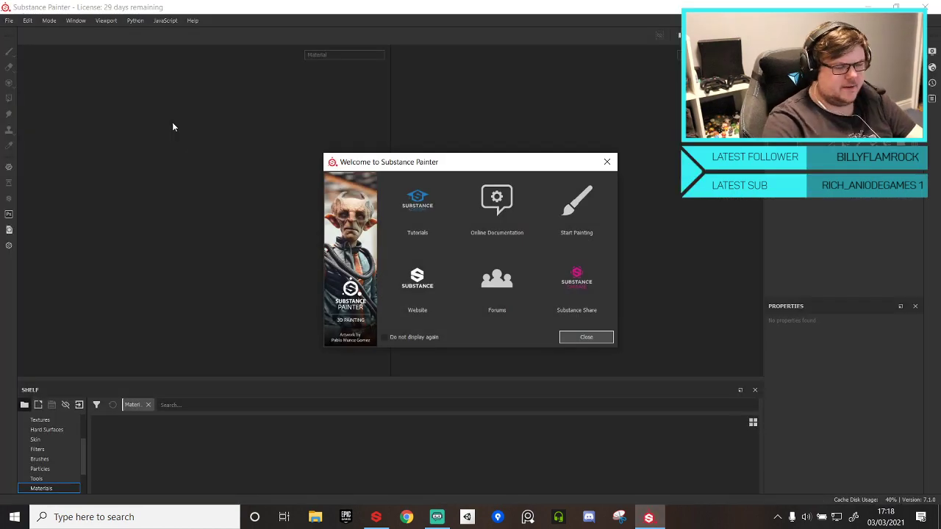
{"action": "left_click", "coordinate": [604, 332]}
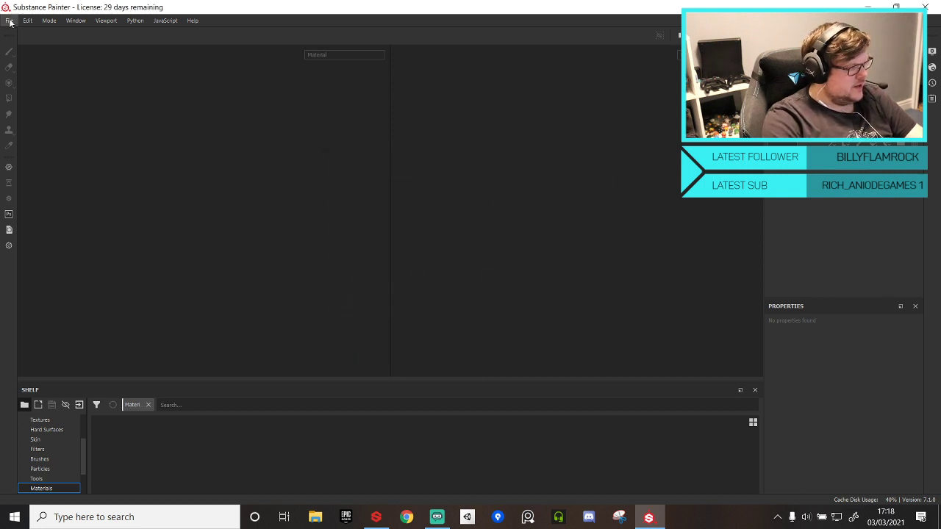
- Start a new project and choose the Tankard mesh from the DemoScene scenes/Tankard/Zbrush folder as its file
{"action": "left_click", "coordinate": [9, 20]}
{"action": "left_click", "coordinate": [20, 32]}
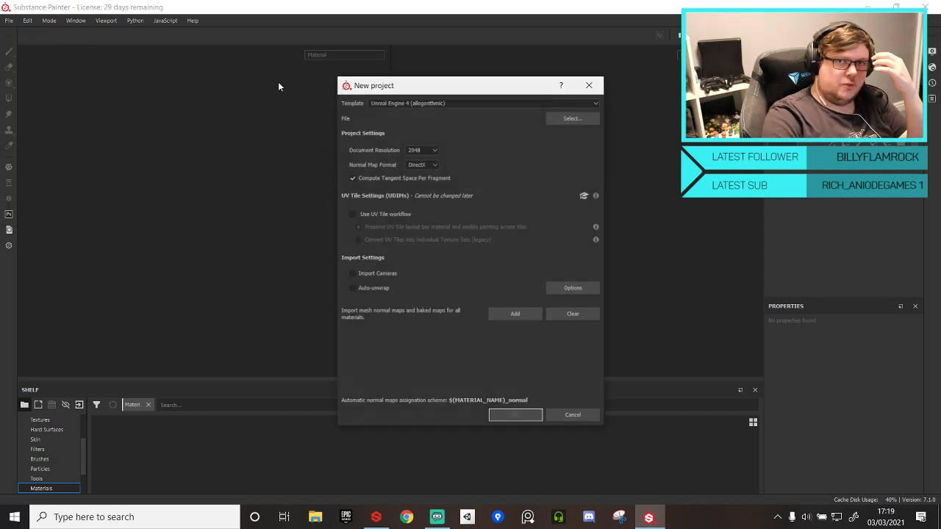
{"action": "left_click", "coordinate": [577, 119]}
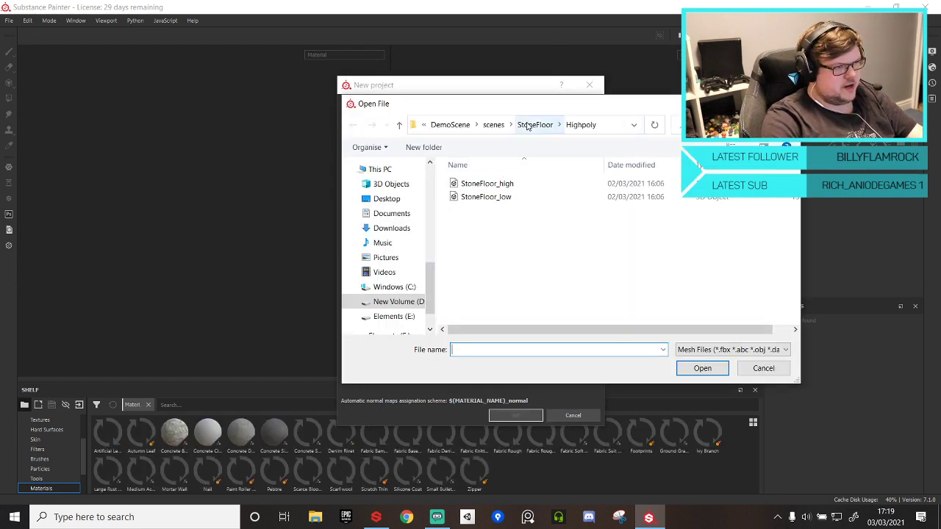
{"action": "left_click", "coordinate": [494, 125]}
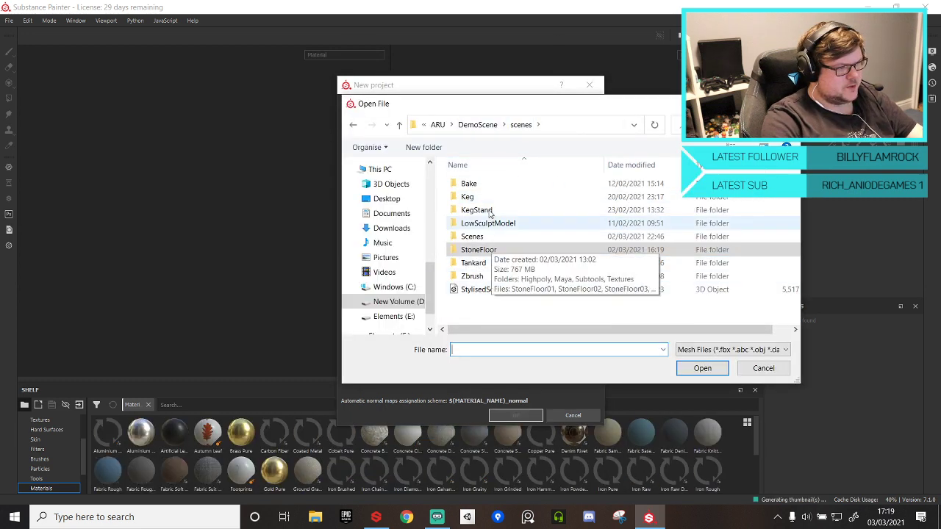
{"action": "double_click", "coordinate": [487, 197]}
{"action": "key", "text": "alt+Left"}
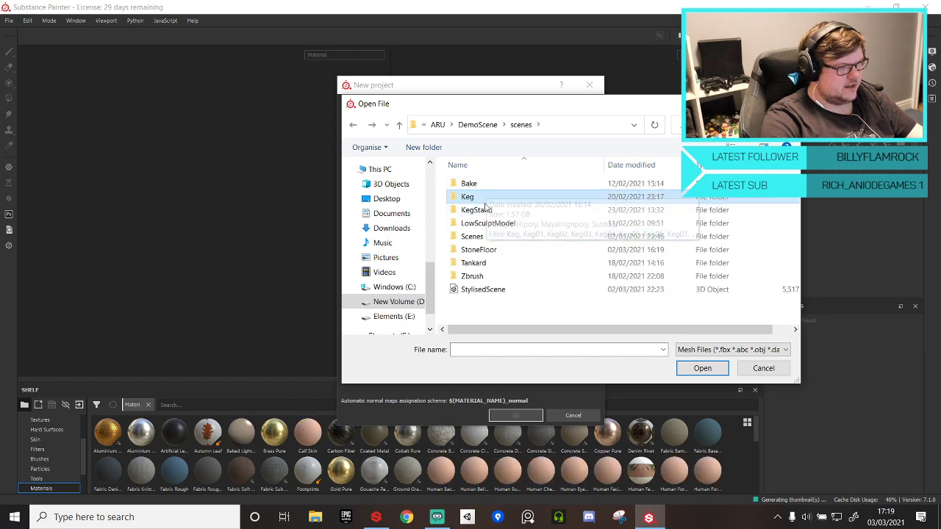
{"action": "double_click", "coordinate": [491, 263]}
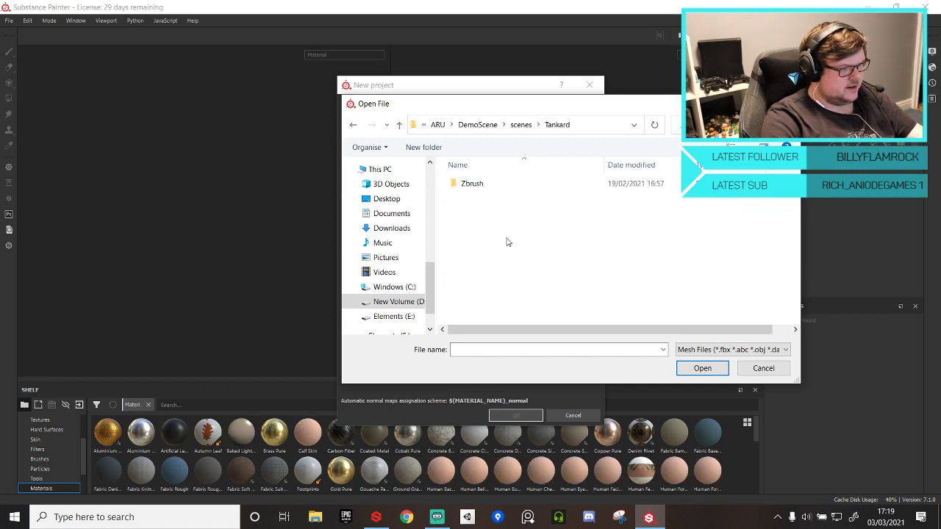
{"action": "double_click", "coordinate": [477, 185]}
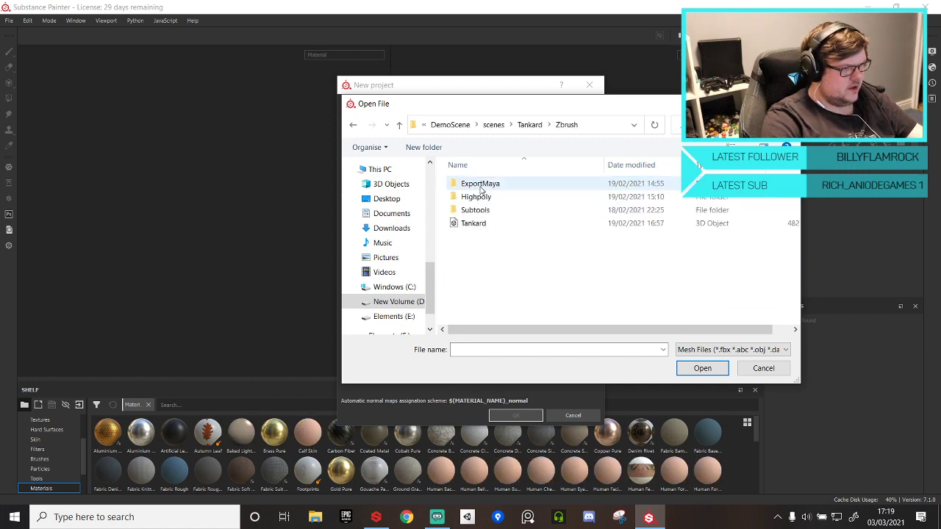
{"action": "double_click", "coordinate": [507, 223]}
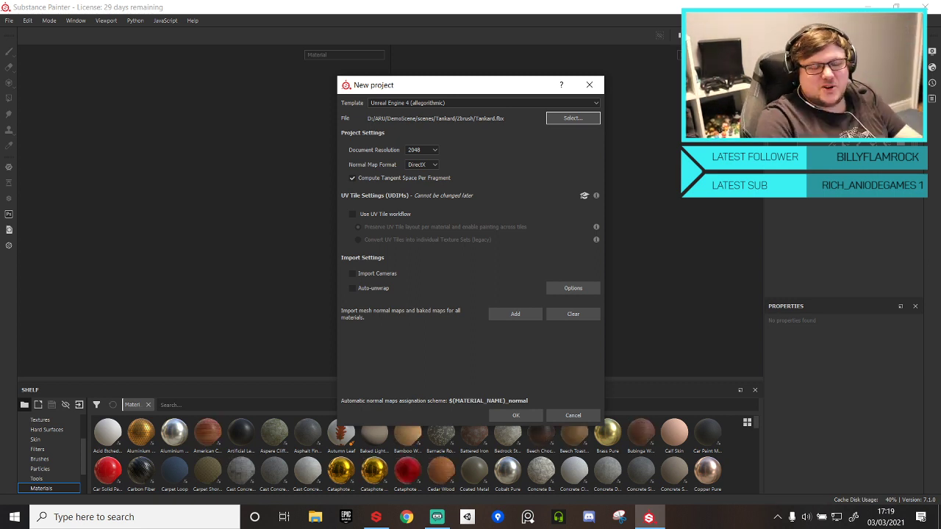
- Check the audio output and the NVIDIA RTX Voice noise removal settings, then return to the new project setup
{"action": "left_click", "coordinate": [805, 515]}
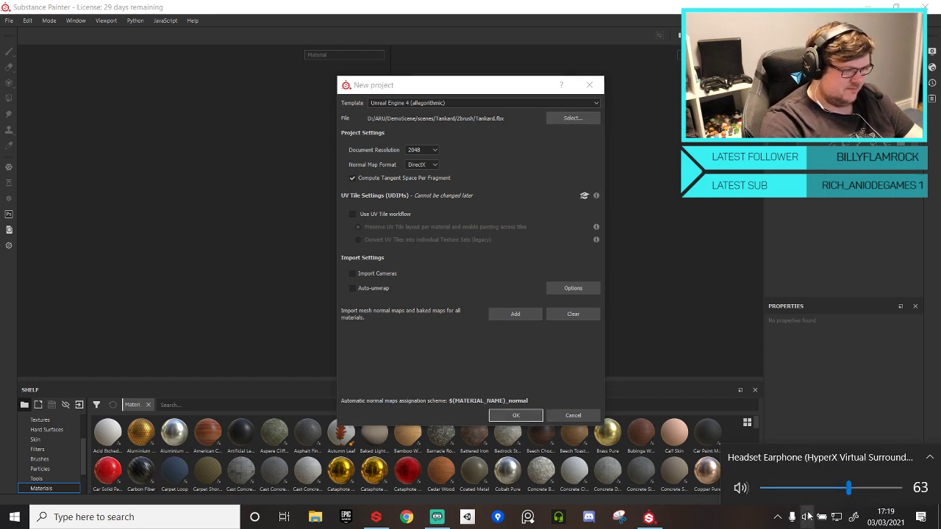
{"action": "left_click", "coordinate": [776, 516]}
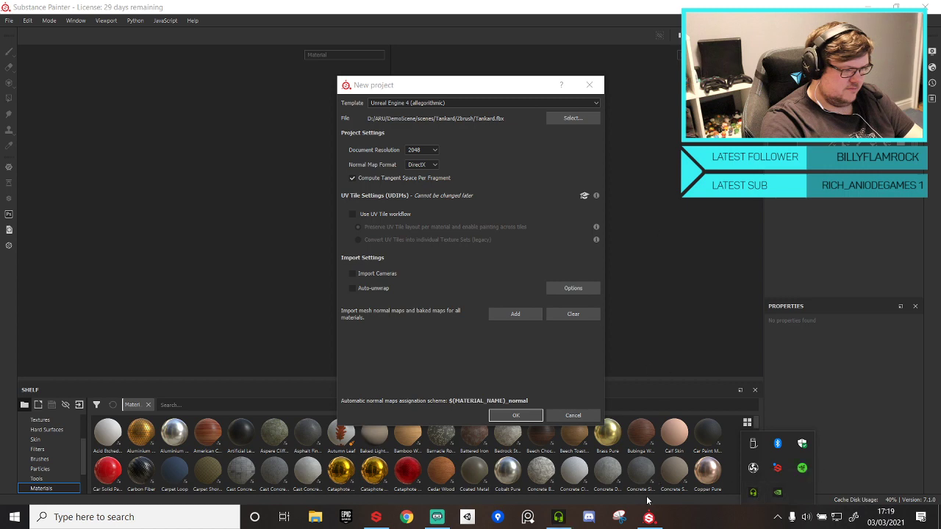
{"action": "left_click", "coordinate": [776, 492]}
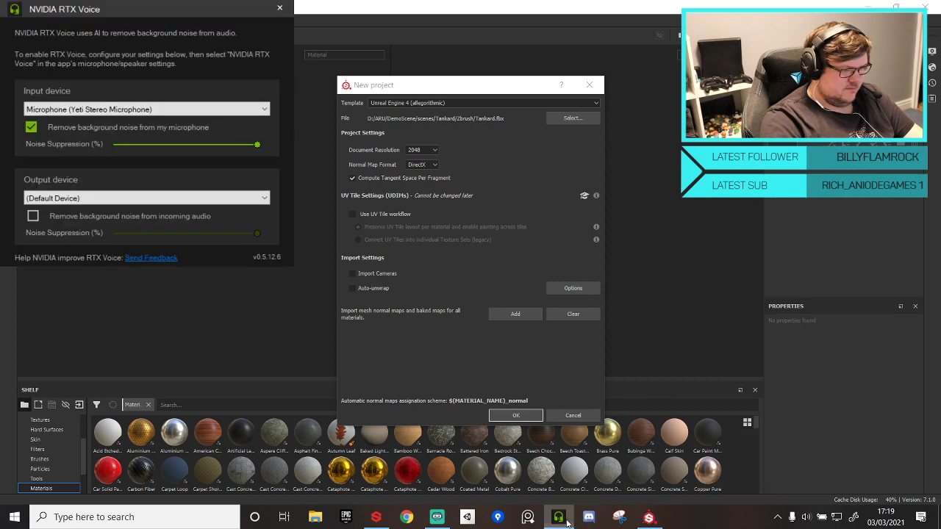
{"action": "left_click", "coordinate": [283, 11]}
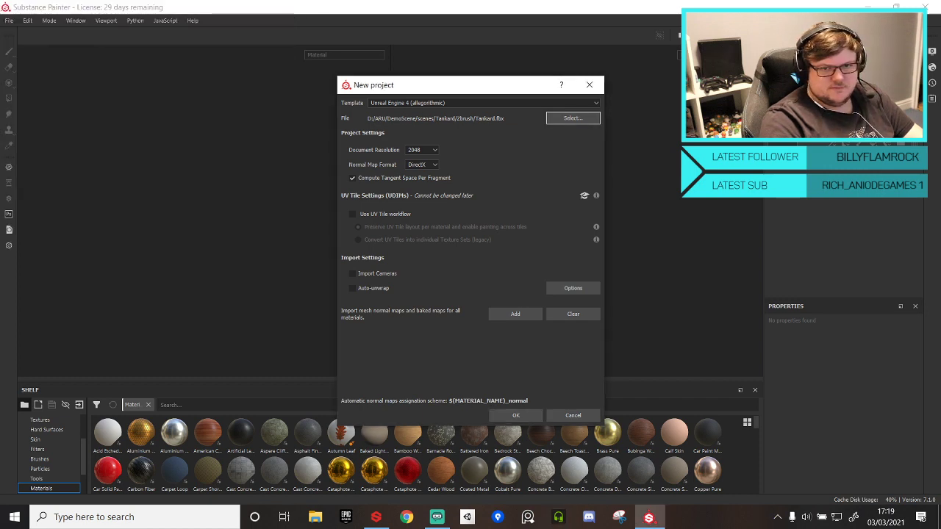
{"action": "key", "text": "alt+Tab"}
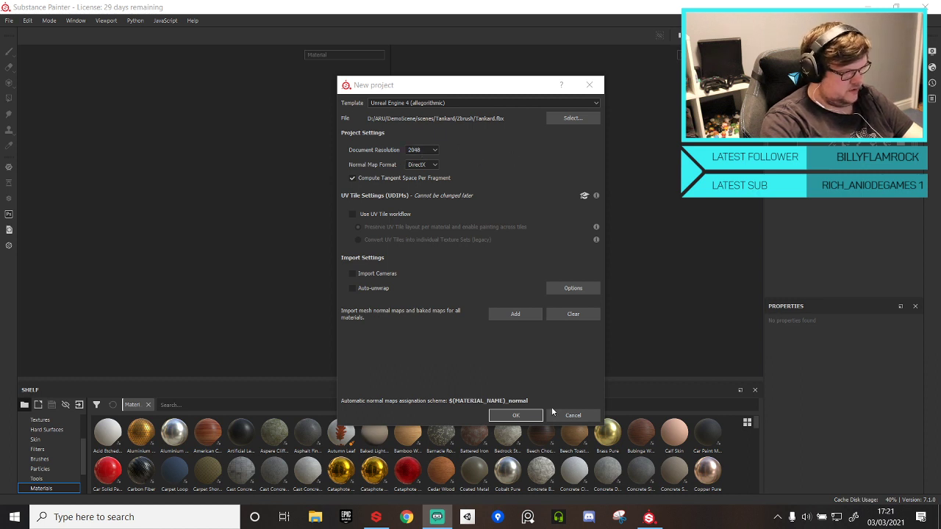
- Create the project from the Unreal Engine 4 template and orbit the low-poly tankard to frame its round front emblem
{"action": "left_click", "coordinate": [515, 417]}
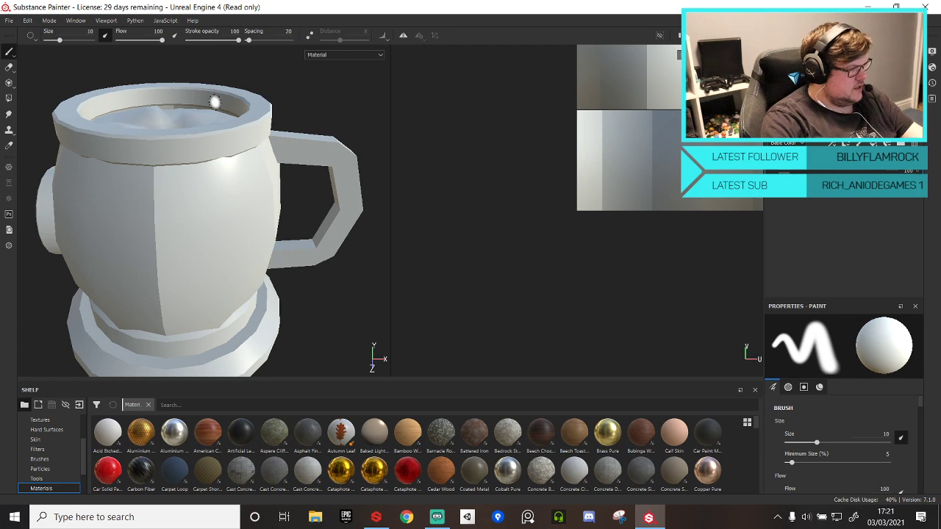
{"action": "mouse_move", "coordinate": [214, 102]}
{"action": "left_mouse_down", "text": "alt"}
{"action": "mouse_move", "coordinate": [231, 88]}
{"action": "mouse_move", "coordinate": [114, 140]}
{"action": "mouse_move", "coordinate": [169, 99]}
{"action": "mouse_move", "coordinate": [239, 90]}
{"action": "left_mouse_up", "text": "alt"}
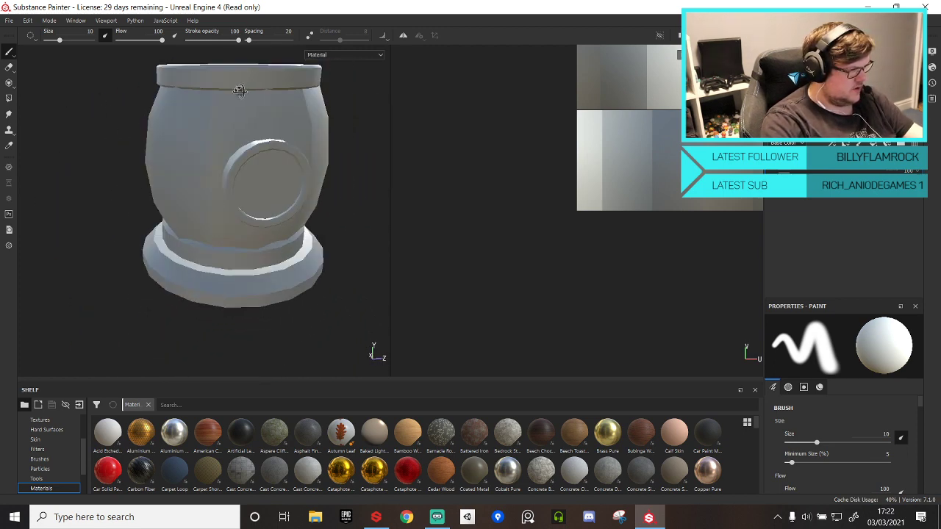
{"action": "right_click_drag", "start_coordinate": [239, 90], "coordinate": [313, 143], "text": "alt"}
{"action": "middle_click_drag", "start_coordinate": [351, 190], "coordinate": [324, 162], "text": "alt"}
{"action": "right_click_drag", "start_coordinate": [324, 162], "coordinate": [338, 163], "text": "shift"}
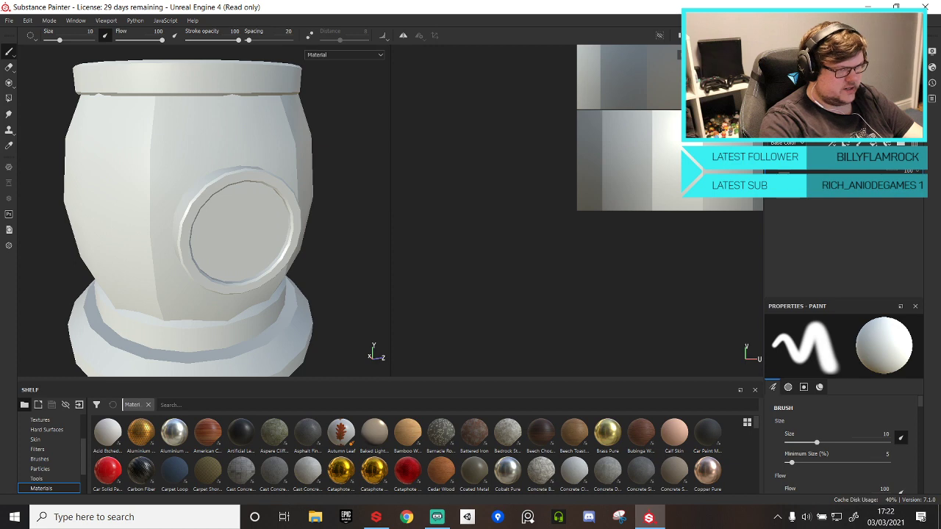
- Open the mesh map baking settings from the texture set settings and exclude the ID map from the bake
{"action": "left_click", "coordinate": [830, 128]}
{"action": "scroll", "coordinate": [832, 213], "scroll_direction": "down", "scroll_amount": 4}
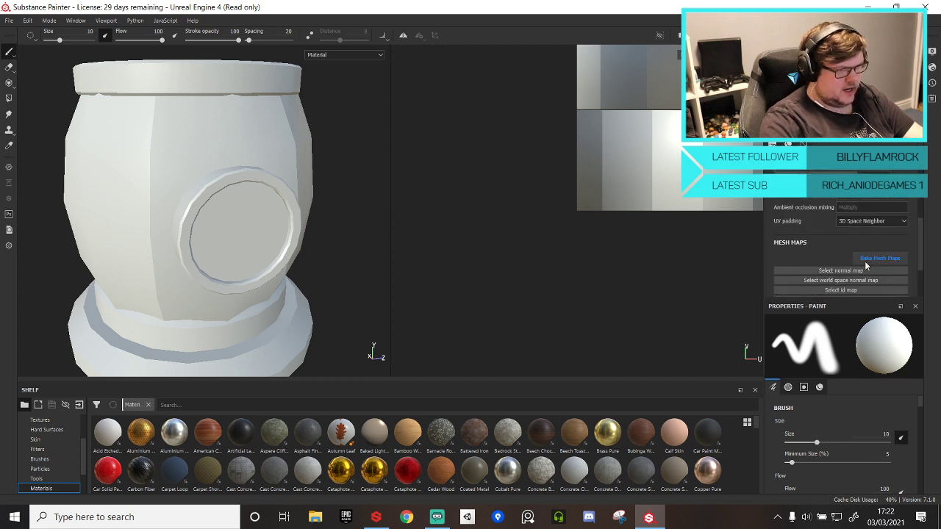
{"action": "left_click", "coordinate": [865, 262]}
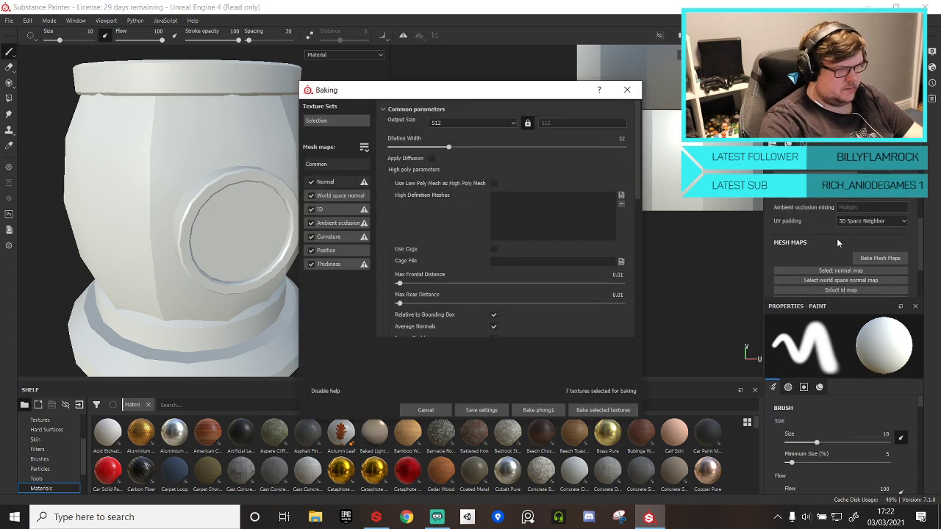
{"action": "left_click", "coordinate": [316, 211]}
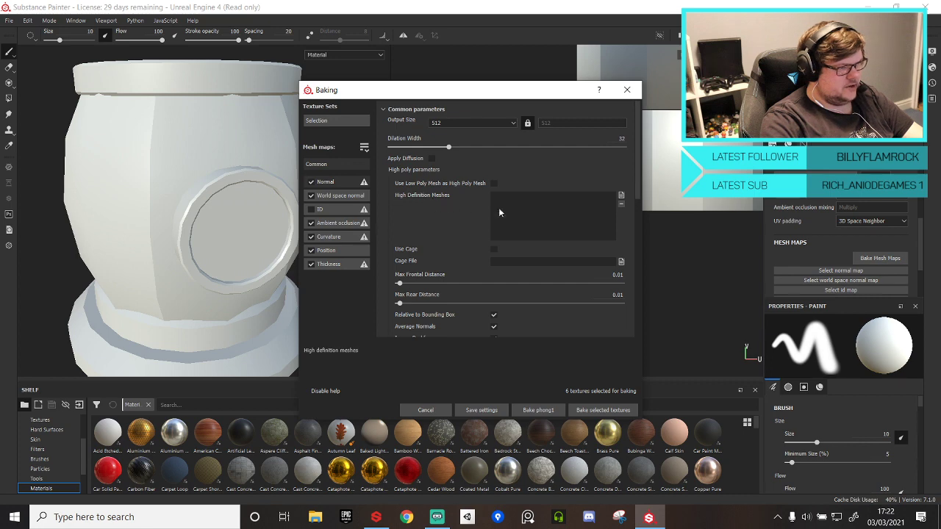
- Load all six high-poly meshes from the Highpoly folder, Beer_high through Wood_high, as the high definition meshes for baking
{"action": "left_click", "coordinate": [620, 196]}
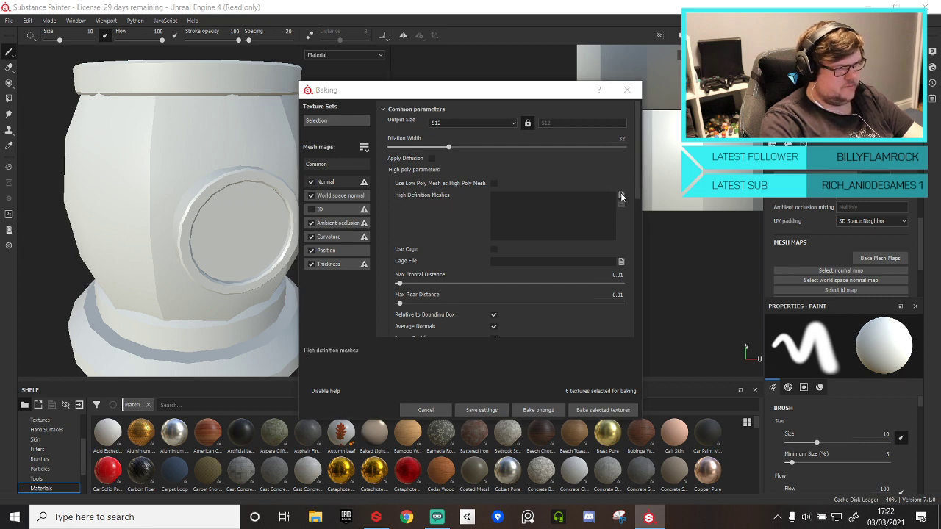
{"action": "left_click", "coordinate": [444, 202]}
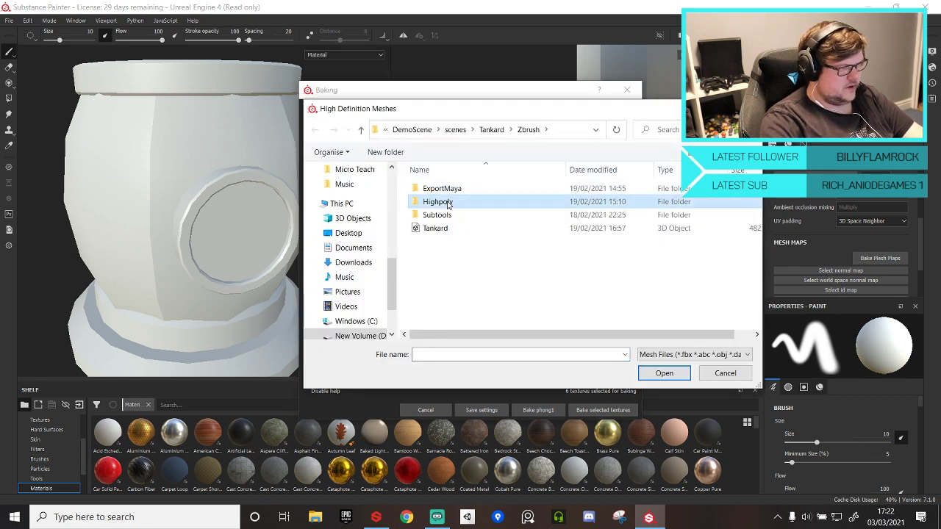
{"action": "double_click", "coordinate": [446, 203]}
{"action": "left_click", "coordinate": [444, 189]}
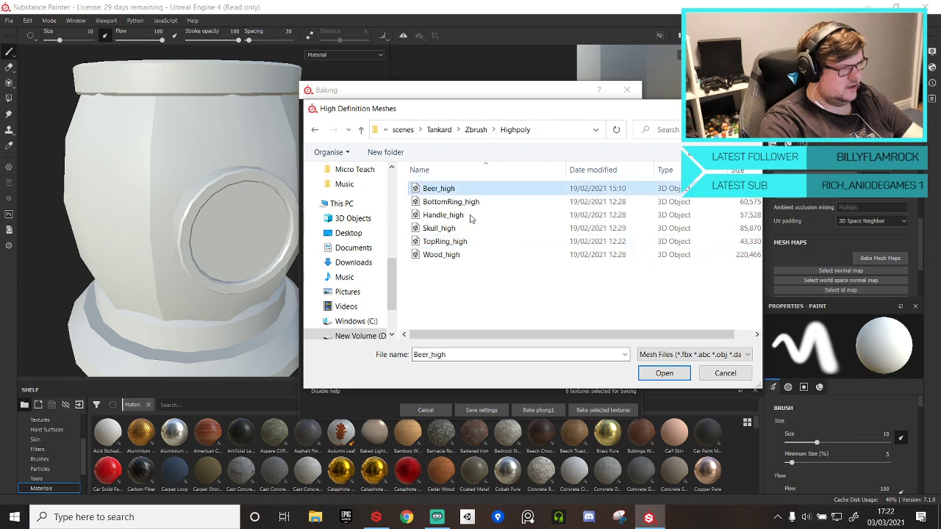
{"action": "left_click", "coordinate": [449, 254], "text": "shift"}
{"action": "left_click", "coordinate": [663, 373]}
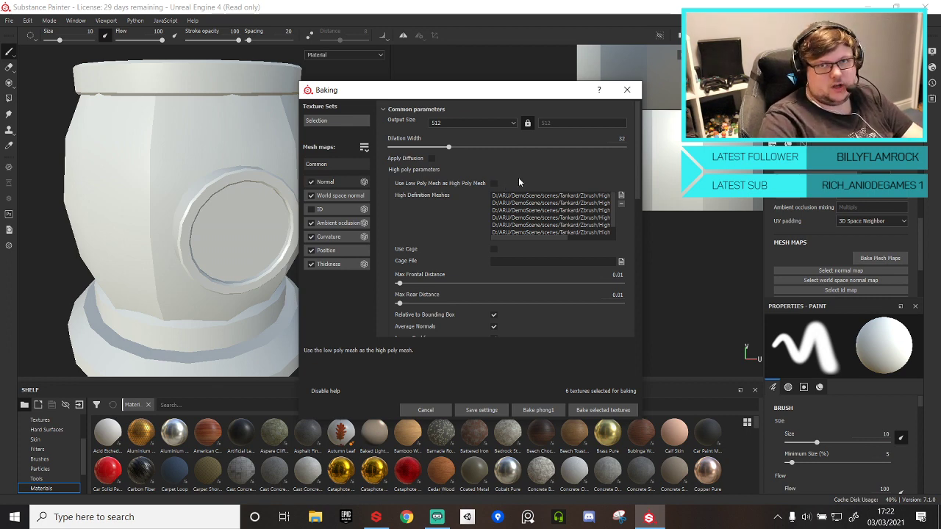
{"action": "left_click", "coordinate": [622, 197]}
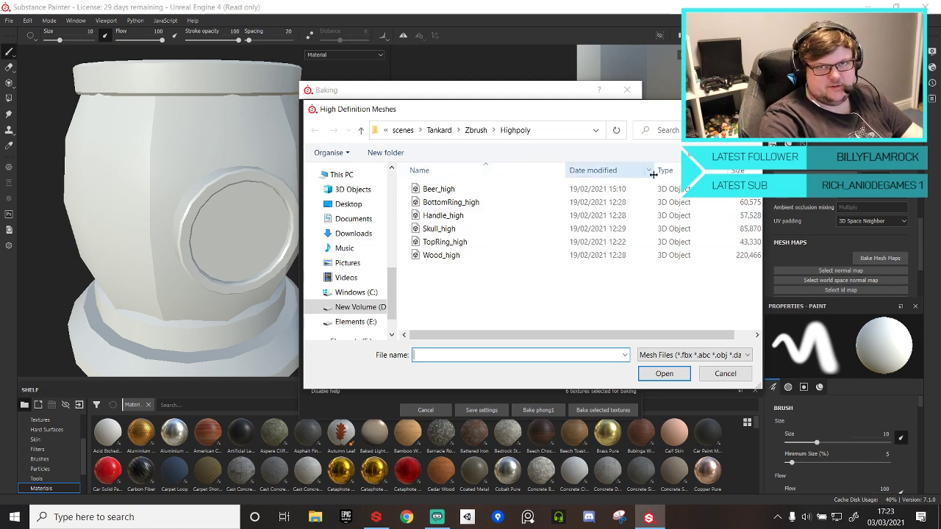
{"action": "left_click", "coordinate": [747, 109]}
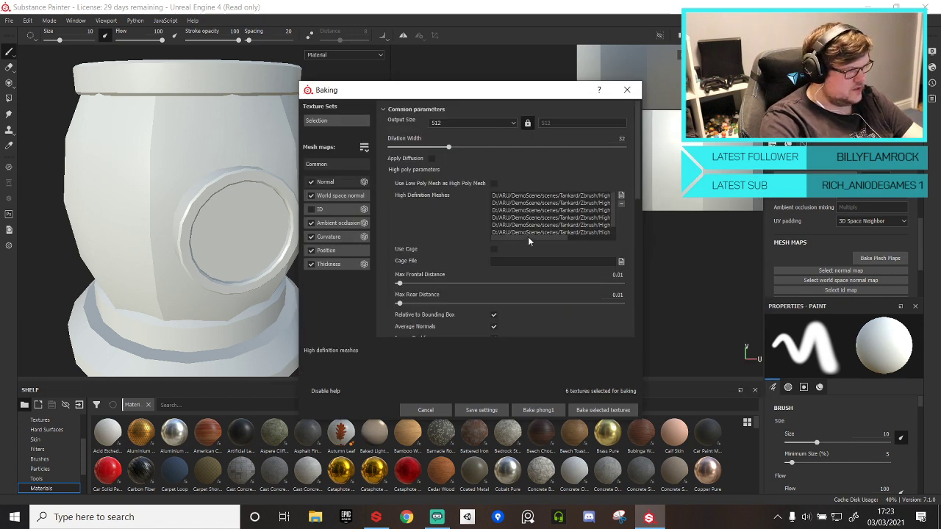
- Set the baking match method for low and high resolution geometry to By Mesh Name
{"action": "scroll", "coordinate": [472, 281], "scroll_direction": "down", "scroll_amount": 1}
{"action": "scroll", "coordinate": [471, 281], "scroll_direction": "down", "scroll_amount": 2}
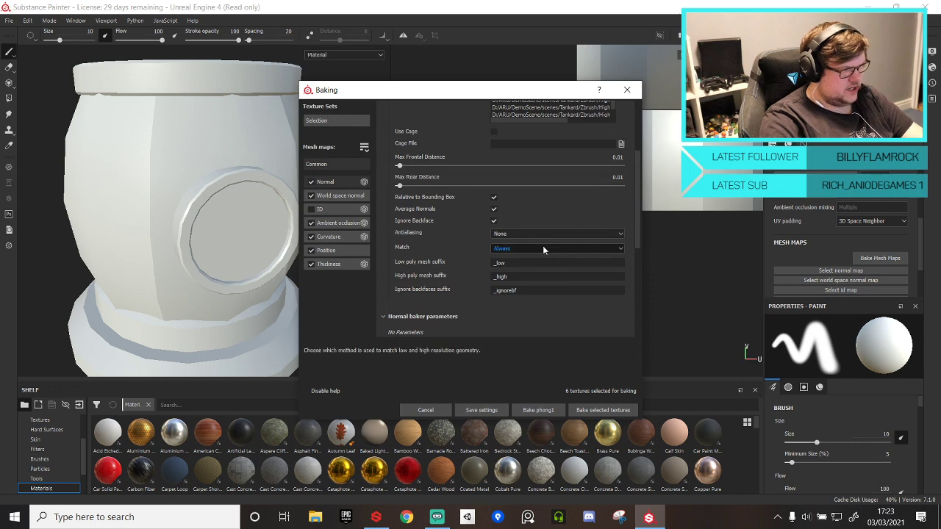
{"action": "left_click", "coordinate": [560, 248]}
{"action": "left_click", "coordinate": [546, 263]}
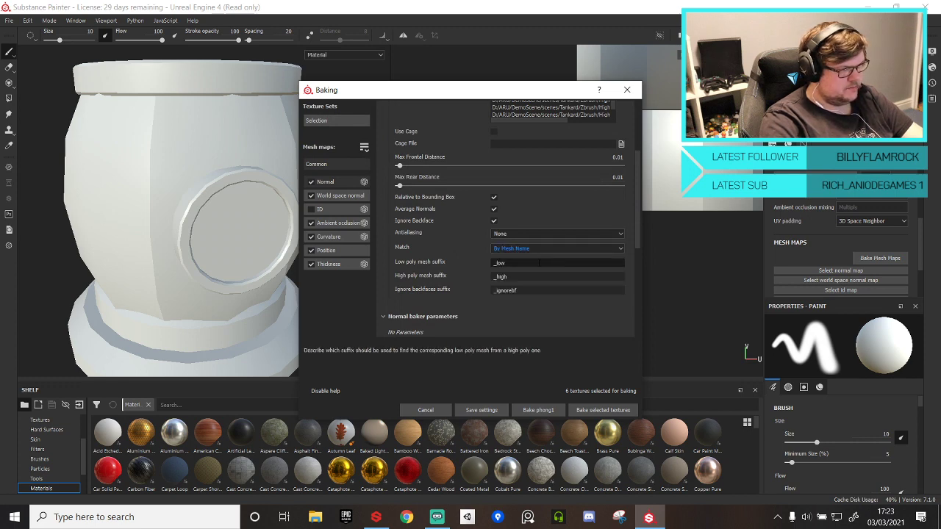
{"action": "scroll", "coordinate": [568, 213], "scroll_direction": "up", "scroll_amount": 2}
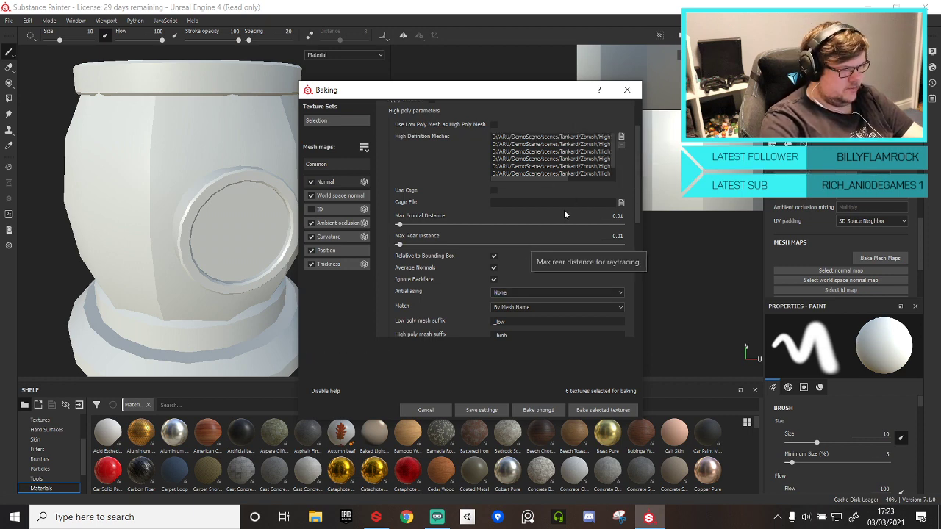
{"action": "scroll", "coordinate": [564, 209], "scroll_direction": "up", "scroll_amount": 2}
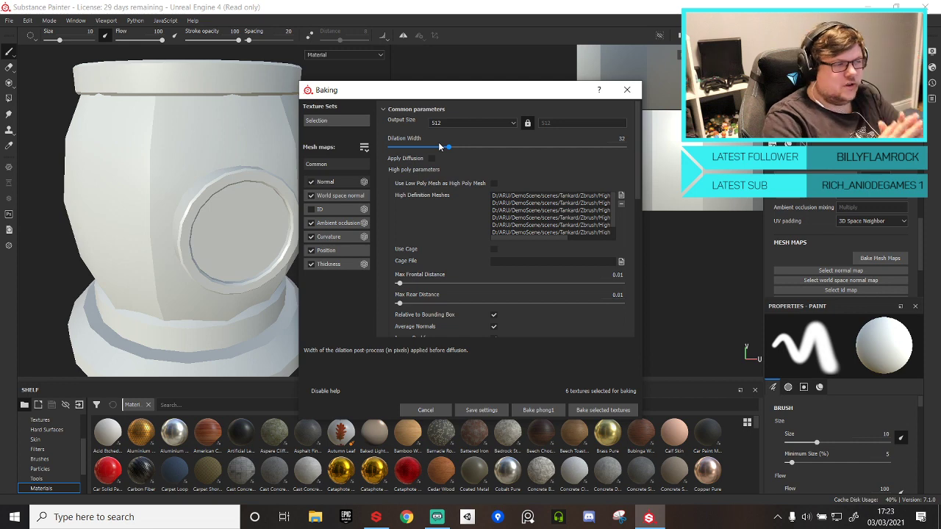
- Set the dilation width to 0 and bake the selected mesh maps with the high-poly tankard meshes
{"action": "left_click_drag", "start_coordinate": [439, 147], "coordinate": [339, 149]}
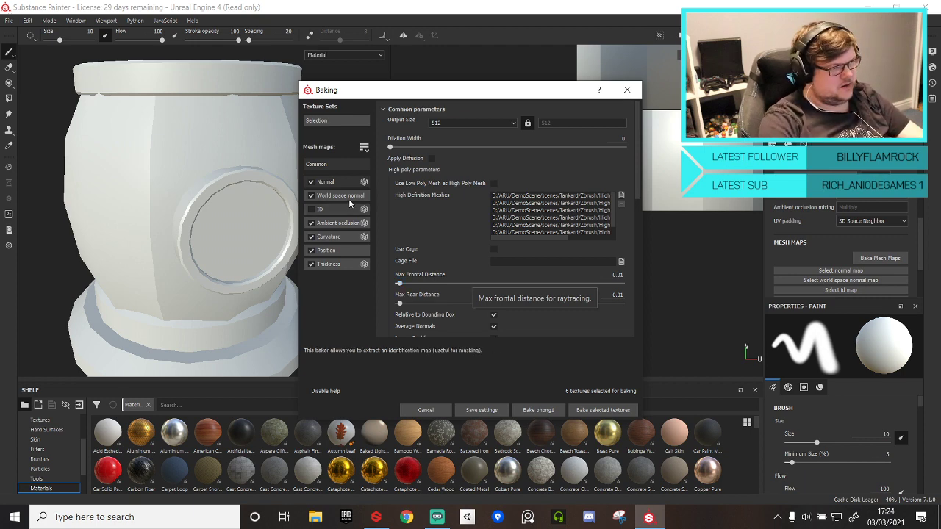
{"action": "left_click", "coordinate": [603, 410]}
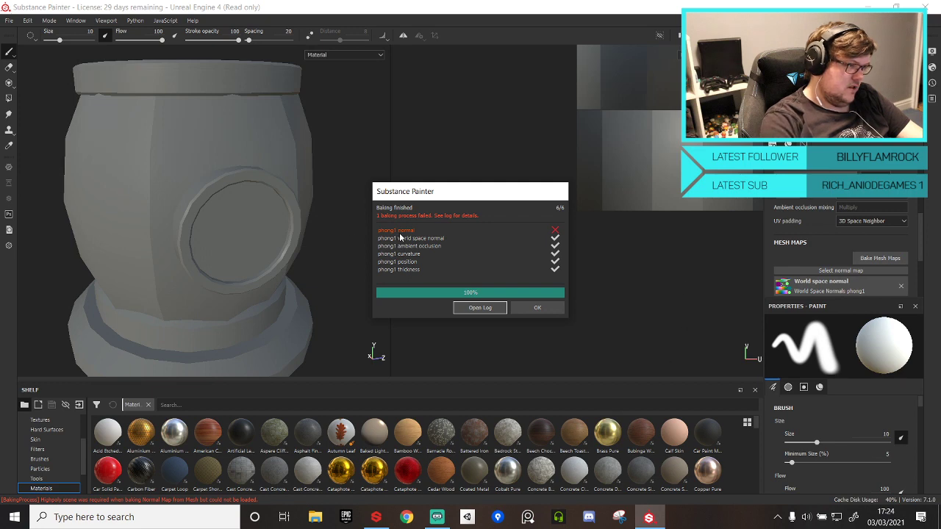
{"action": "left_click", "coordinate": [524, 307]}
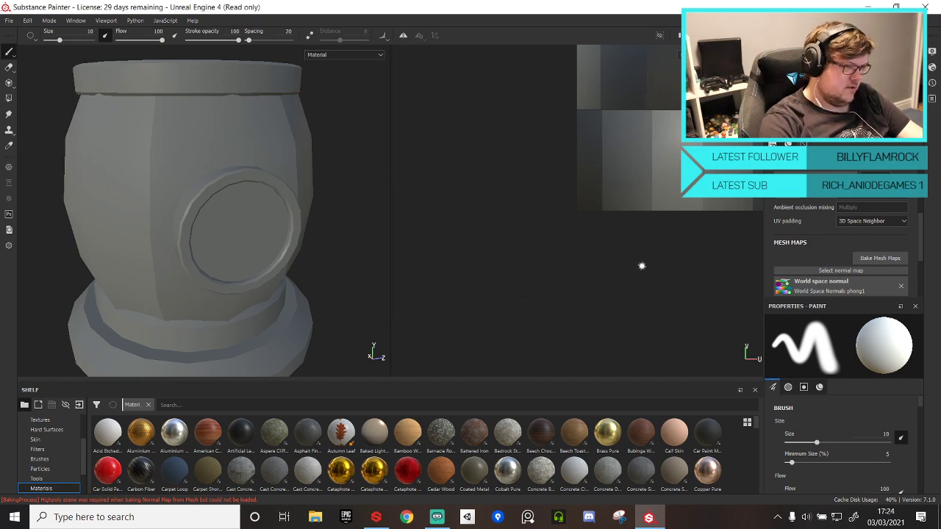
{"action": "left_click", "coordinate": [865, 256]}
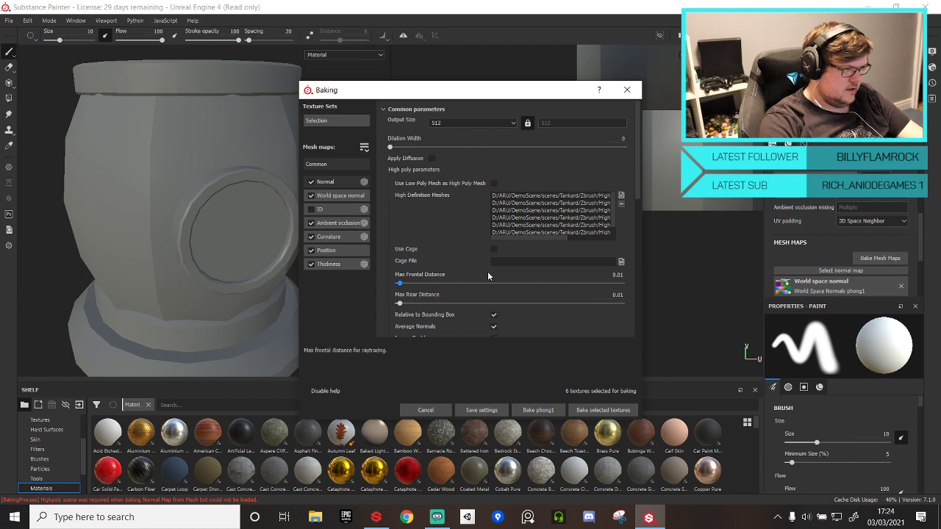
{"action": "scroll", "coordinate": [485, 275], "scroll_direction": "down", "scroll_amount": 4}
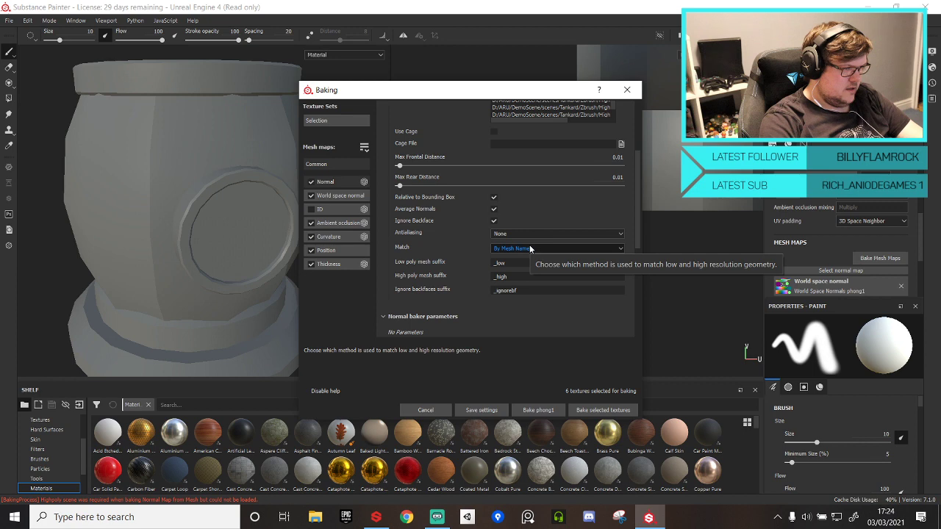
{"action": "left_click", "coordinate": [636, 89]}
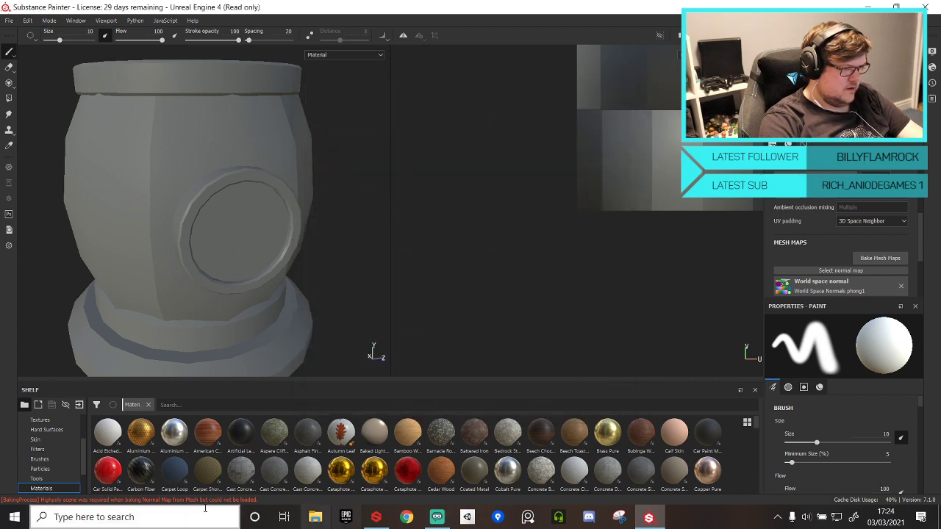
- Launch Maya LT 2020
{"action": "key", "text": "super"}
{"action": "type", "text": "maya"}
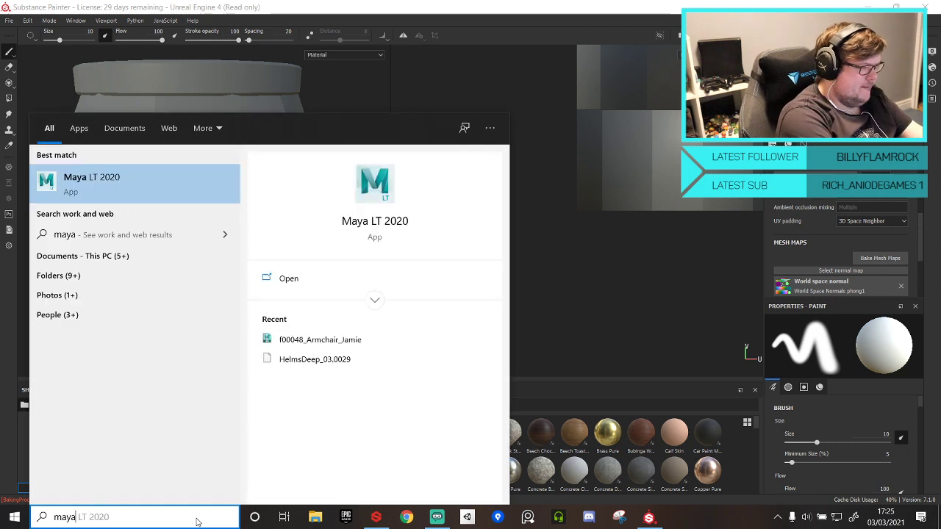
{"action": "left_click", "coordinate": [141, 182]}
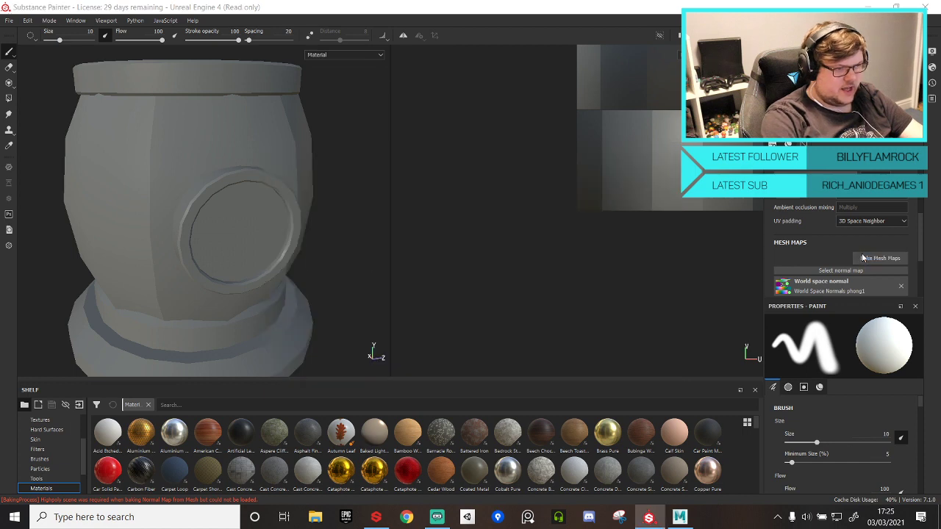
- Set the bake antialiasing to Subsampling 8x8 and bake the selected mesh maps again
{"action": "left_click", "coordinate": [867, 258]}
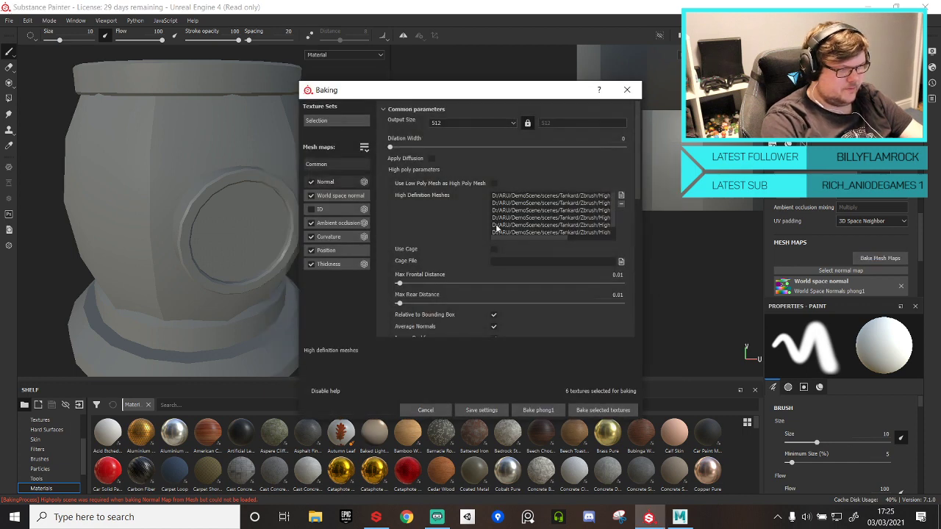
{"action": "scroll", "coordinate": [498, 237], "scroll_direction": "down", "scroll_amount": 3}
{"action": "scroll", "coordinate": [497, 236], "scroll_direction": "down", "scroll_amount": 2}
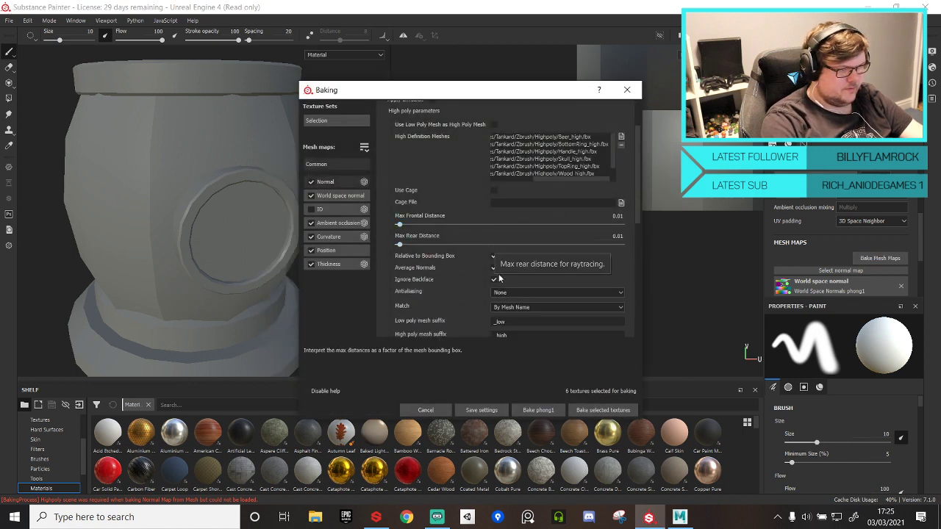
{"action": "left_click", "coordinate": [512, 294]}
{"action": "left_click", "coordinate": [509, 326]}
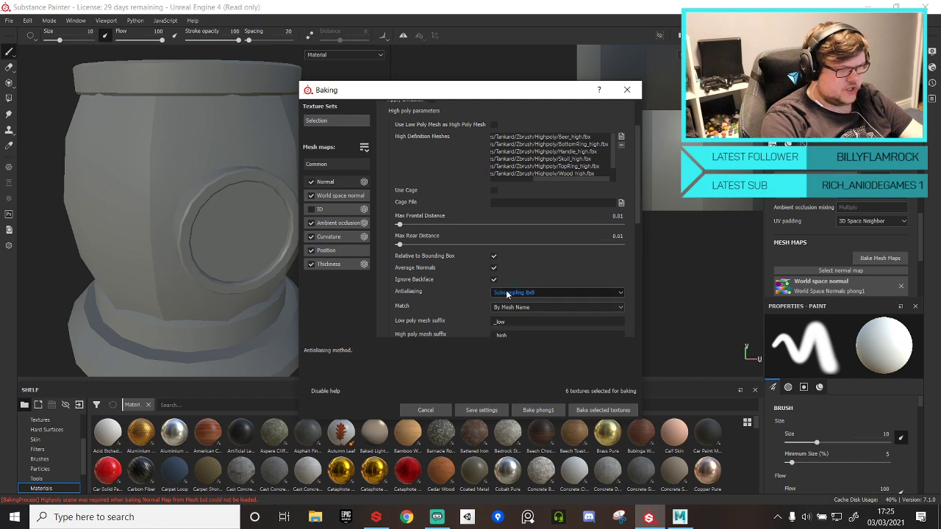
{"action": "scroll", "coordinate": [548, 246], "scroll_direction": "up", "scroll_amount": 1}
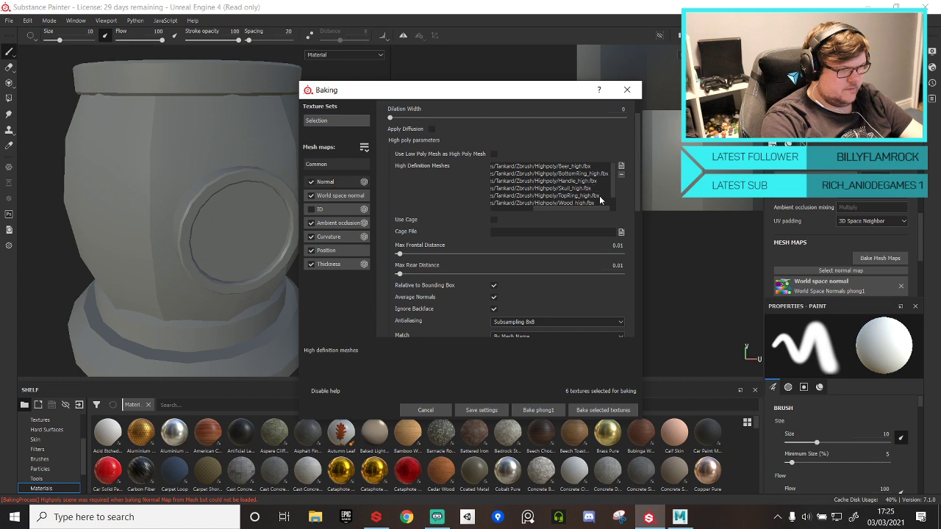
{"action": "scroll", "coordinate": [600, 197], "scroll_direction": "up", "scroll_amount": 1}
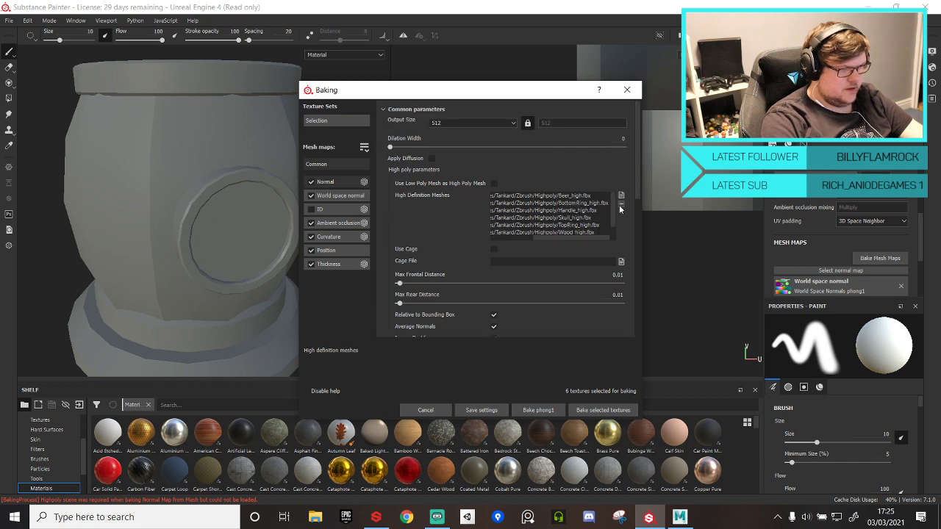
{"action": "left_click", "coordinate": [602, 412]}
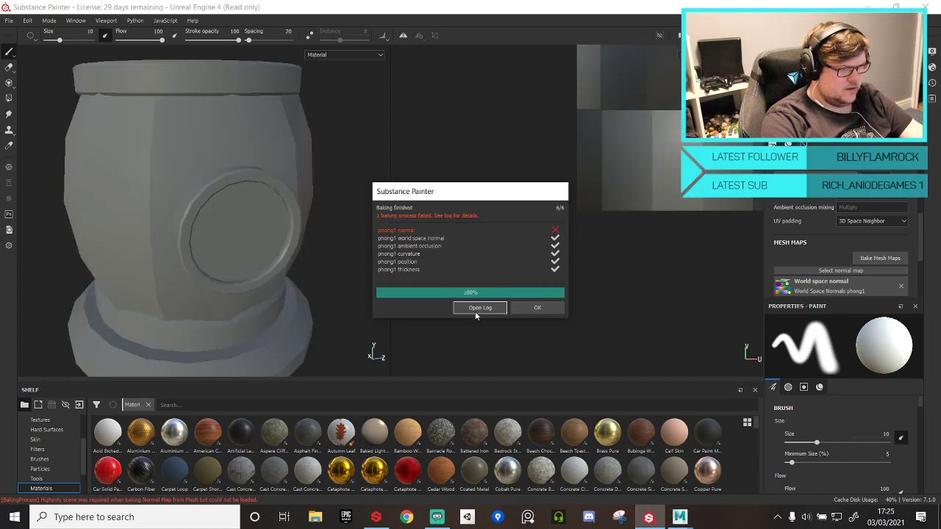
{"action": "left_click", "coordinate": [475, 311]}
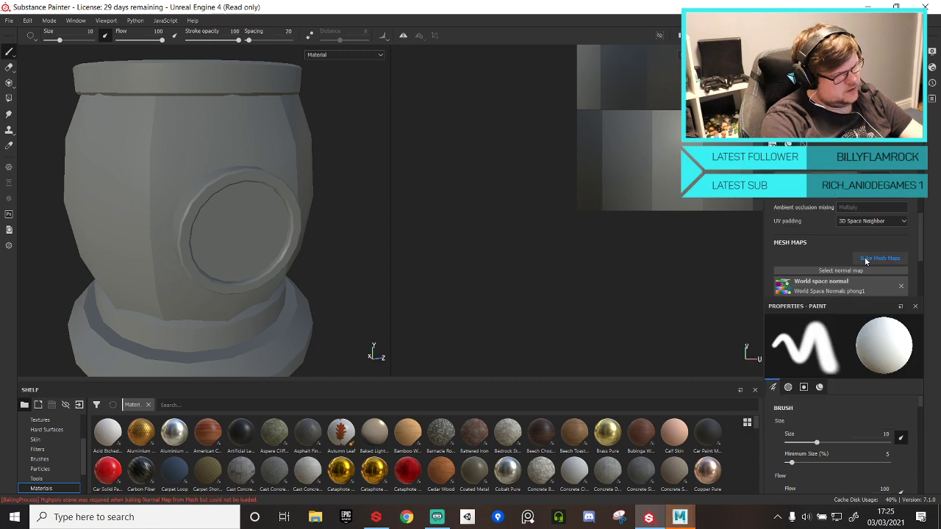
- Clear the high definition mesh list and reload all six meshes, Beer_high through Wood_high, from the Highpoly folder
{"action": "left_click", "coordinate": [865, 258]}
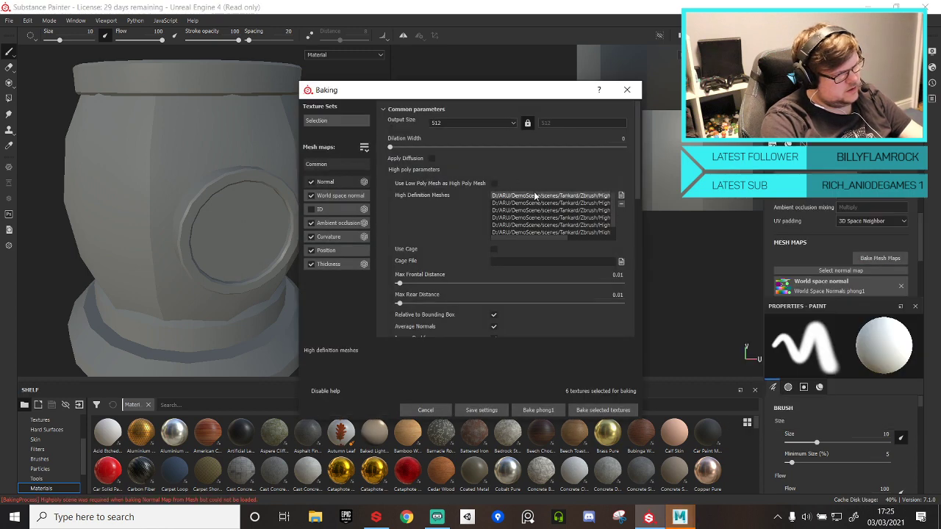
{"action": "left_click", "coordinate": [539, 230], "text": "shift"}
{"action": "left_click", "coordinate": [620, 204]}
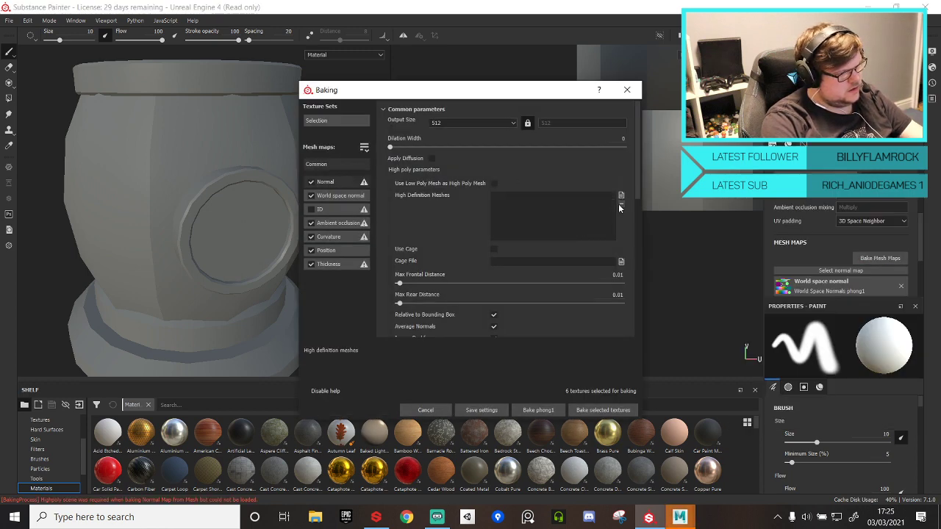
{"action": "left_click", "coordinate": [621, 194]}
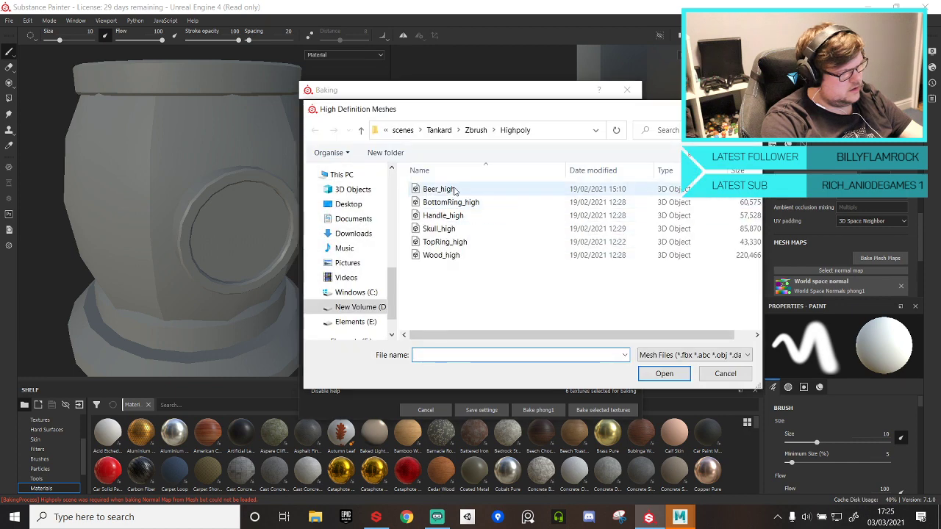
{"action": "left_click", "coordinate": [438, 189]}
{"action": "left_click", "coordinate": [441, 255], "text": "shift"}
{"action": "left_click", "coordinate": [663, 374]}
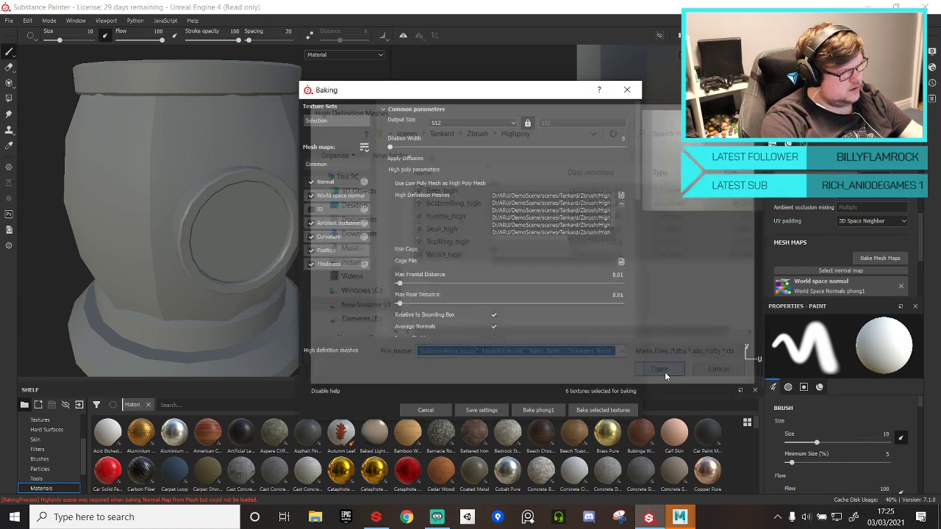
- Choose By Mesh Name as the match method and bake the selected mesh maps with the reloaded meshes
{"action": "scroll", "coordinate": [545, 267], "scroll_direction": "down", "scroll_amount": 2}
{"action": "left_click", "coordinate": [548, 306]}
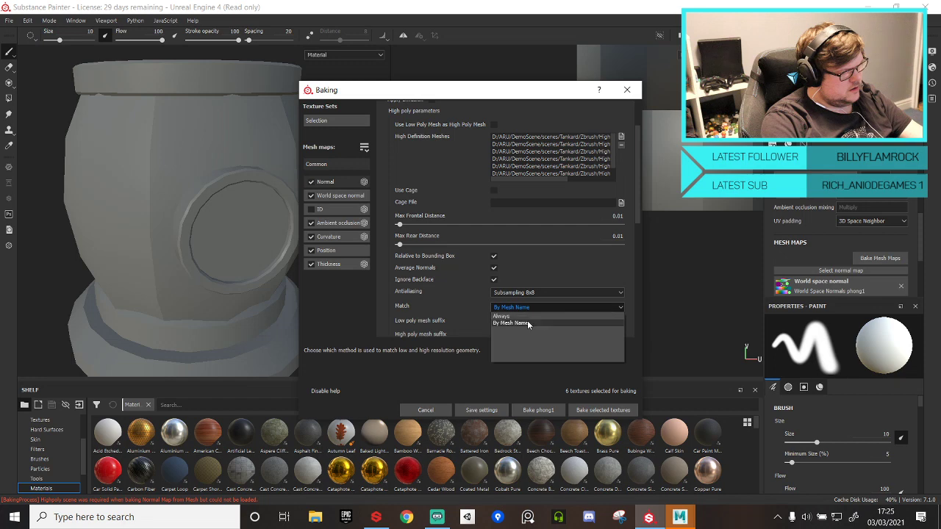
{"action": "left_click", "coordinate": [527, 323]}
{"action": "left_click", "coordinate": [602, 409]}
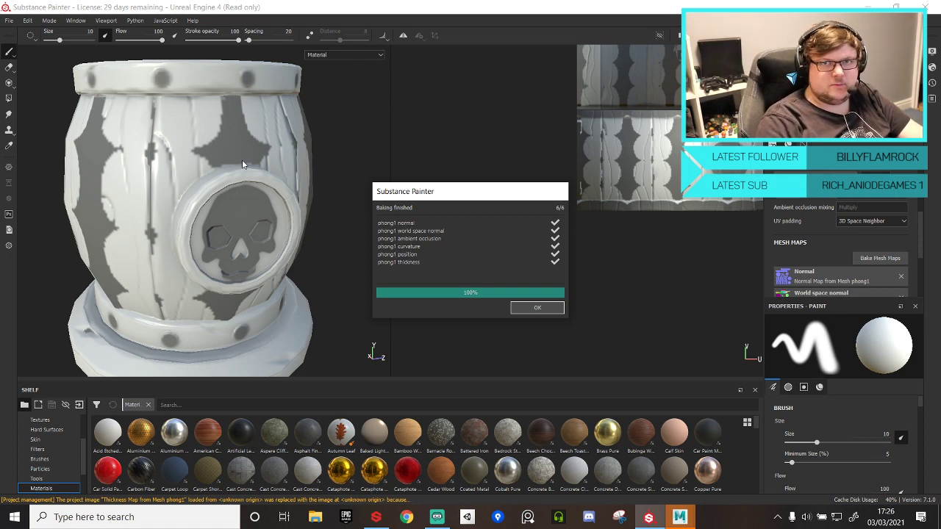
{"action": "left_click", "coordinate": [543, 309]}
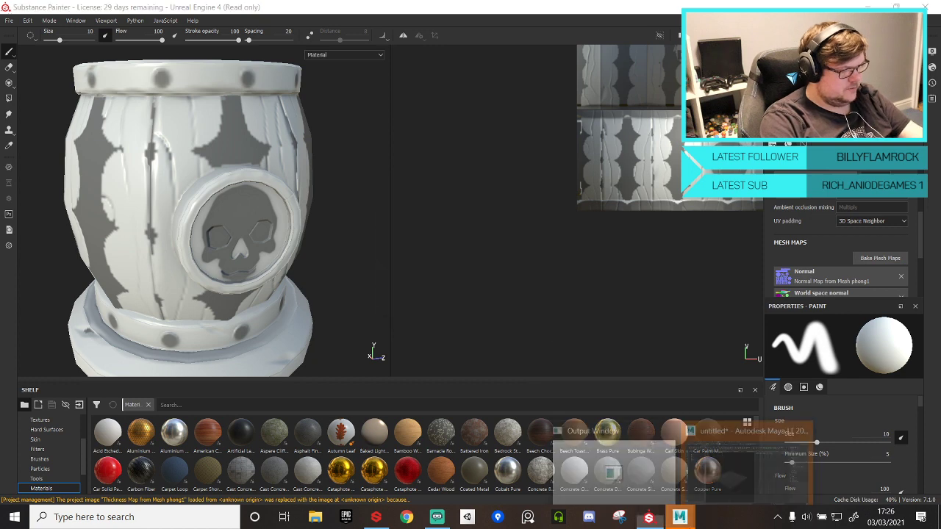
- Switch to Maya LT and bring up the file browser for opening a scene
{"action": "left_click", "coordinate": [679, 516]}
{"action": "left_click", "coordinate": [8, 20]}
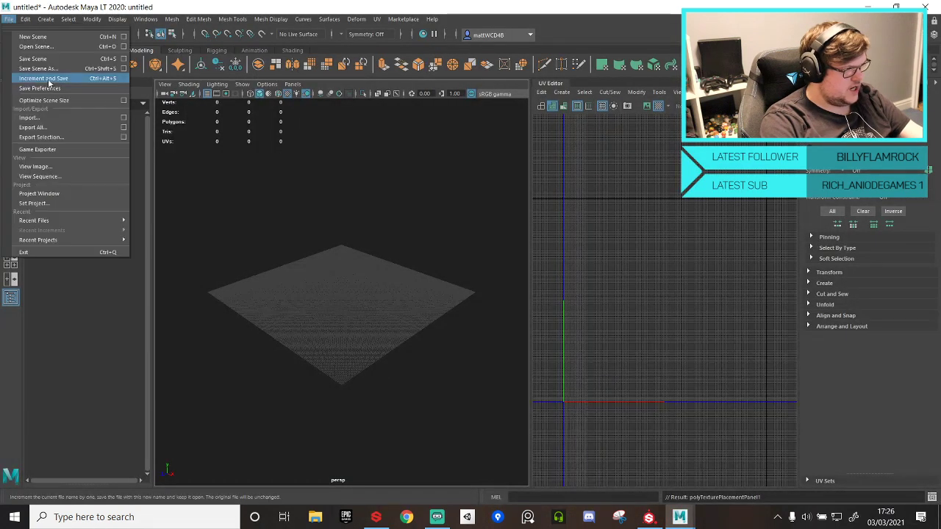
{"action": "left_click", "coordinate": [42, 52]}
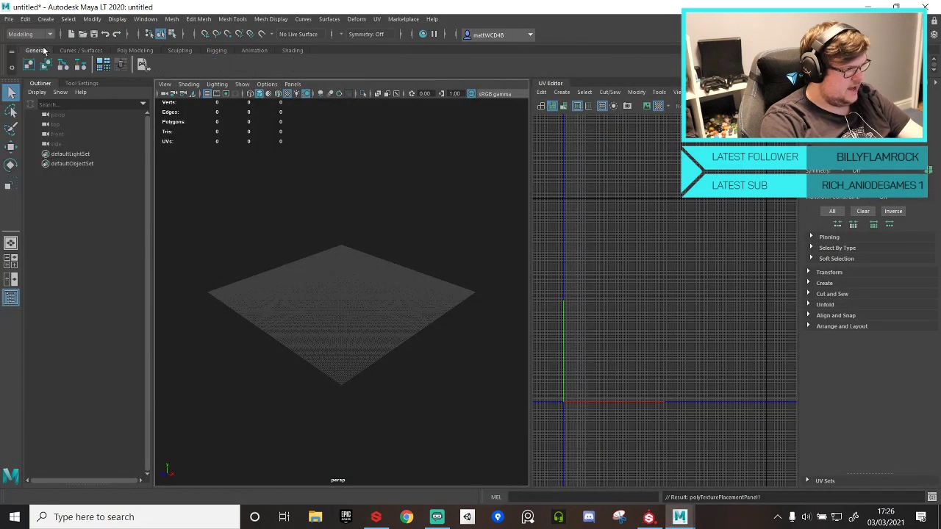
{"action": "left_click", "coordinate": [10, 22]}
{"action": "left_click", "coordinate": [37, 47]}
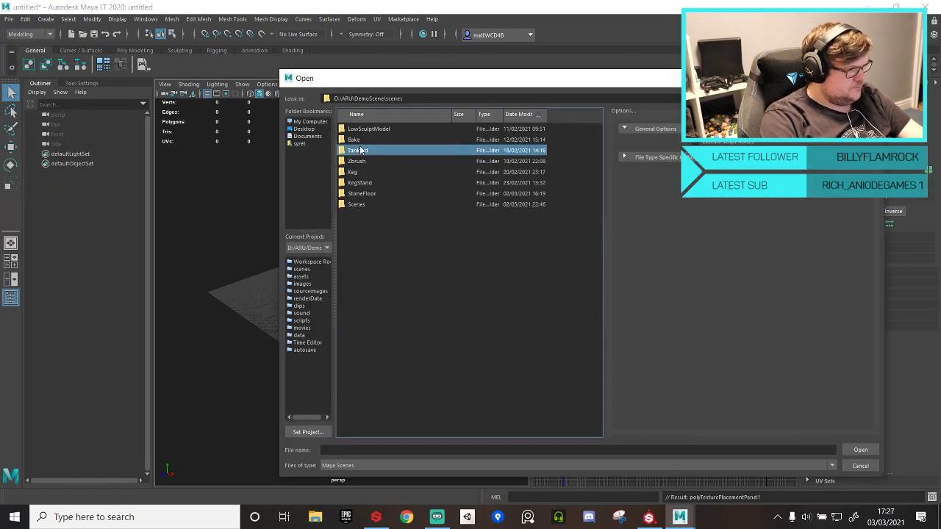
{"action": "double_click", "coordinate": [357, 150]}
{"action": "double_click", "coordinate": [358, 129]}
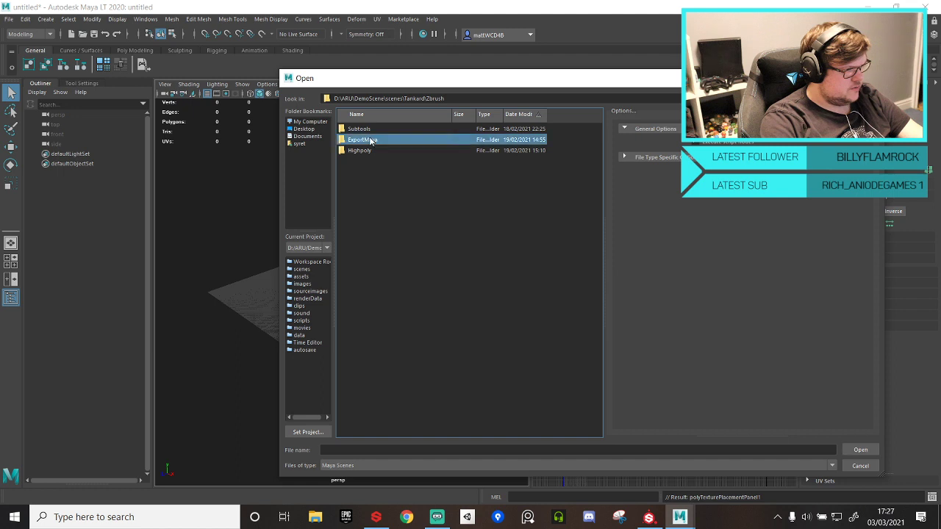
{"action": "double_click", "coordinate": [371, 141]}
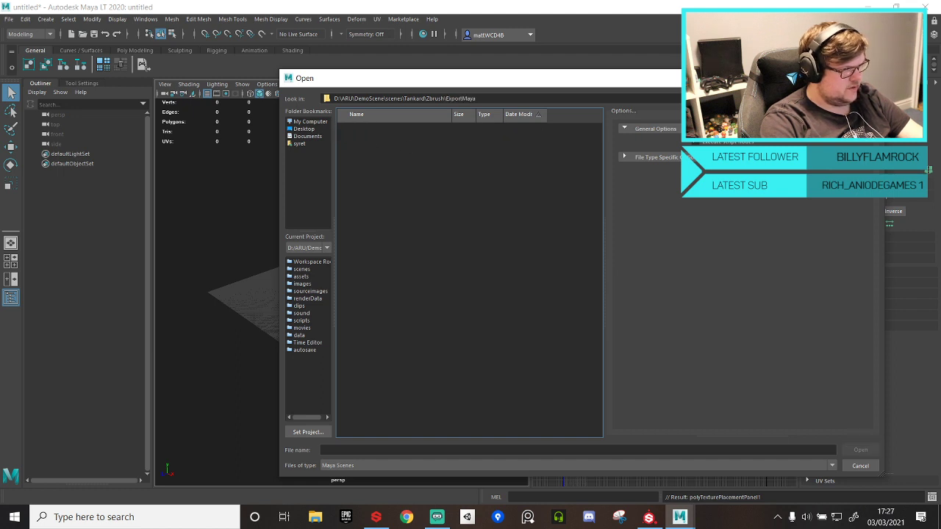
{"action": "left_click", "coordinate": [815, 98]}
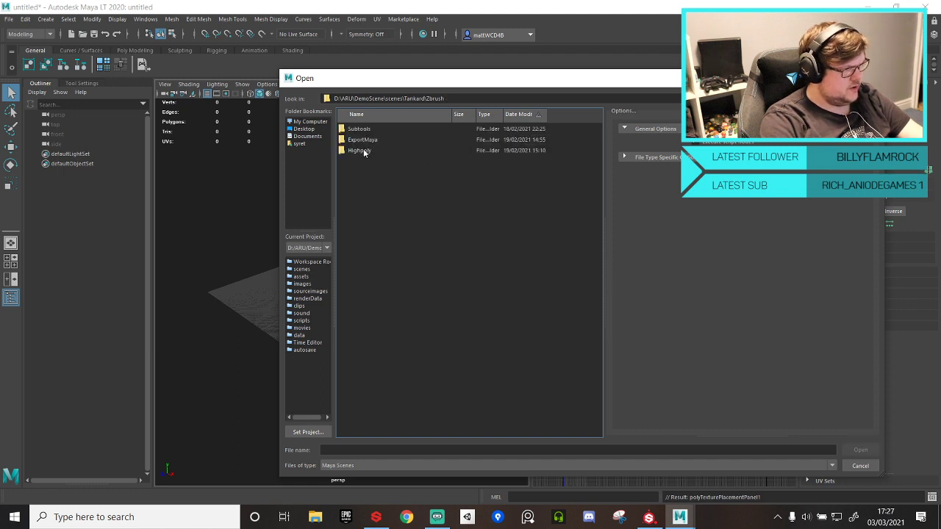
{"action": "key", "text": "BackSpace"}
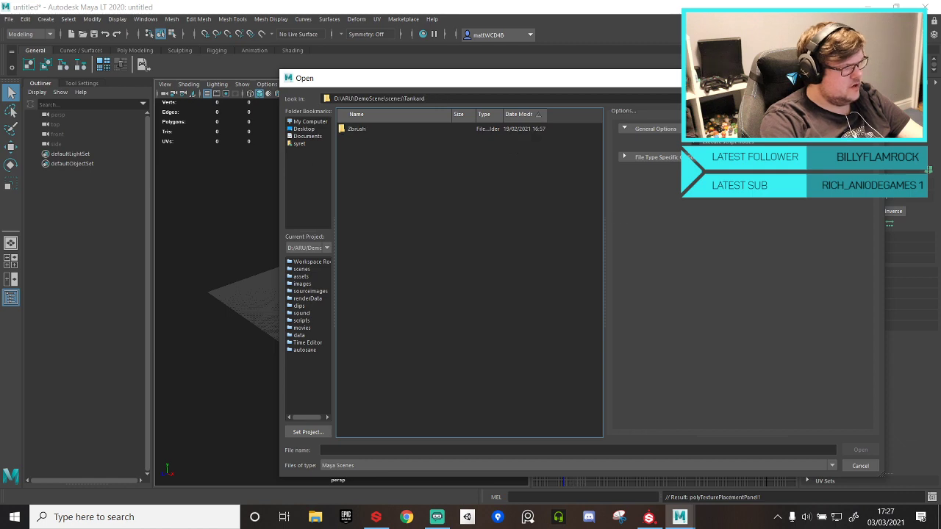
{"action": "key", "text": "BackSpace"}
- Open Tankard01.mlt from the Scenes folder without saving the untitled scene
{"action": "double_click", "coordinate": [377, 205]}
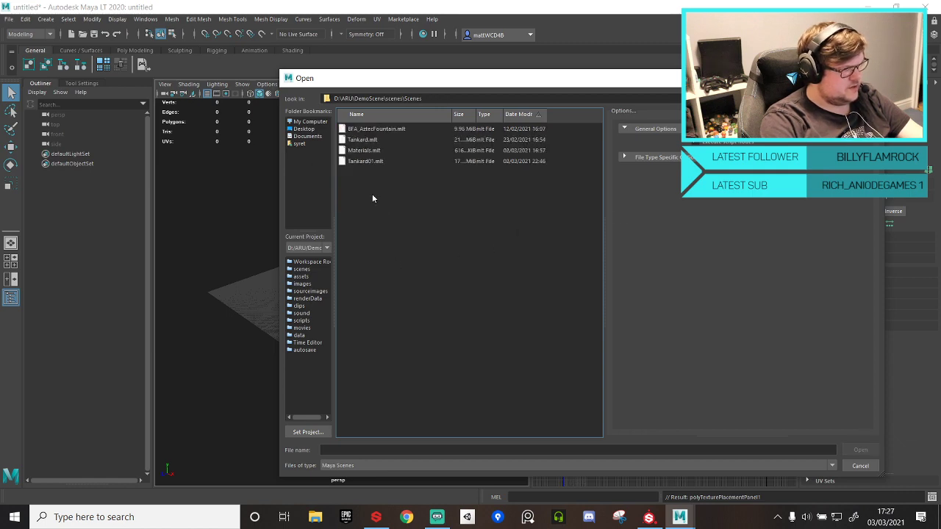
{"action": "double_click", "coordinate": [364, 161]}
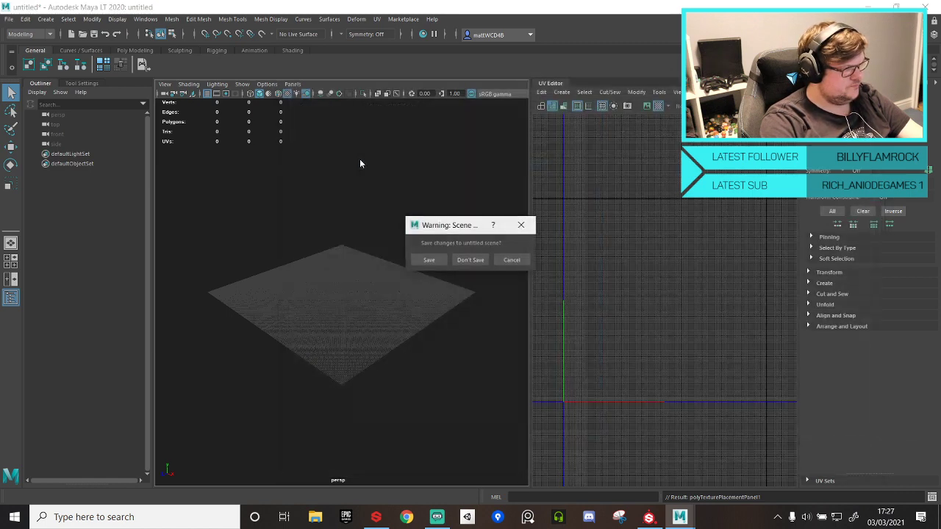
{"action": "left_click", "coordinate": [471, 261]}
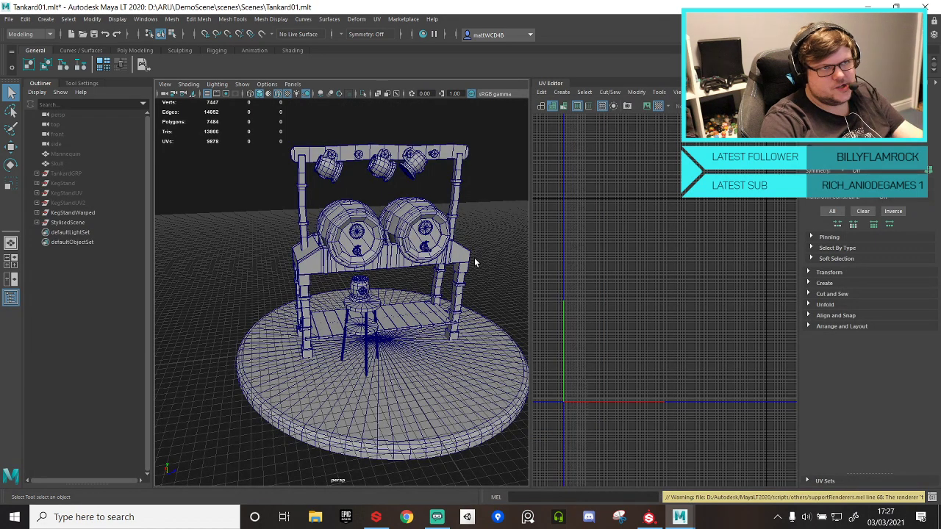
- Hide the StylisedScene group and show the TankardUV group inside TankardGRP
{"action": "left_click", "coordinate": [63, 222]}
{"action": "key", "text": "h"}
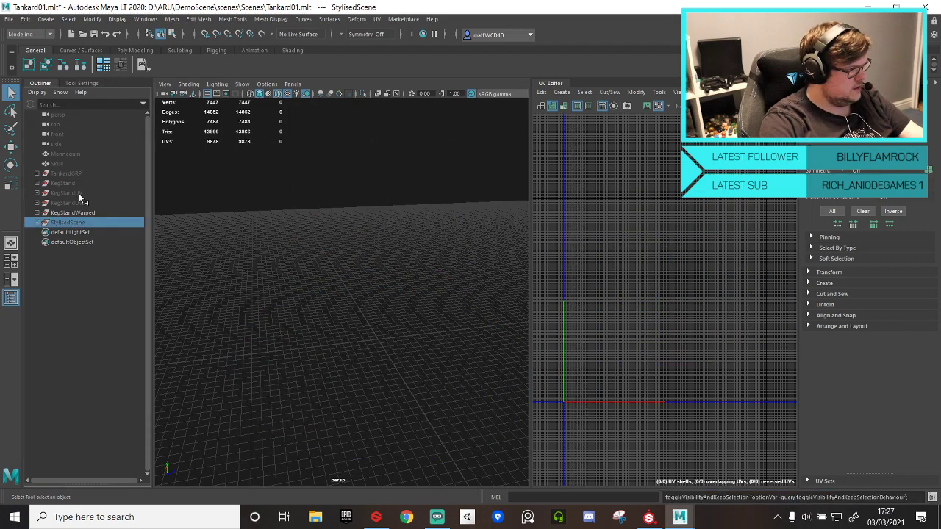
{"action": "left_click", "coordinate": [68, 175]}
{"action": "left_click", "coordinate": [37, 174]}
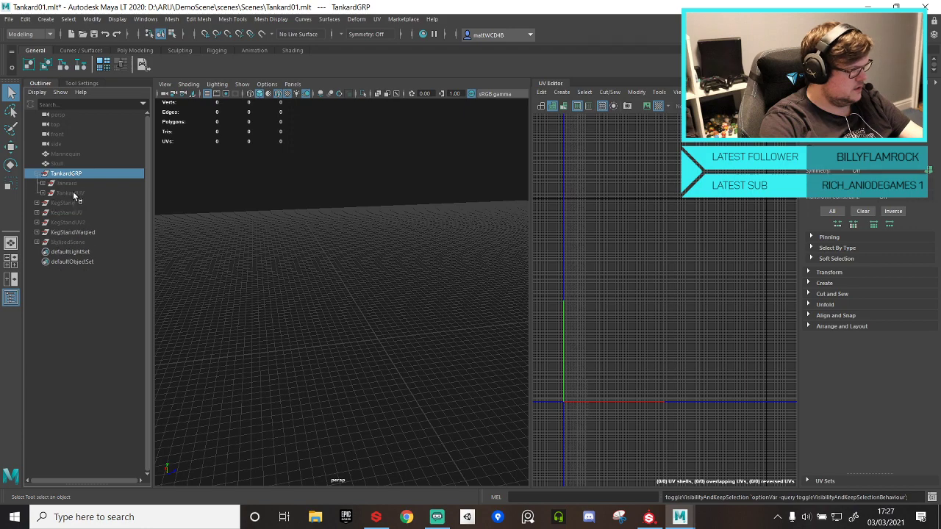
{"action": "left_click", "coordinate": [74, 193]}
{"action": "key", "text": "h"}
{"action": "key", "text": "f"}
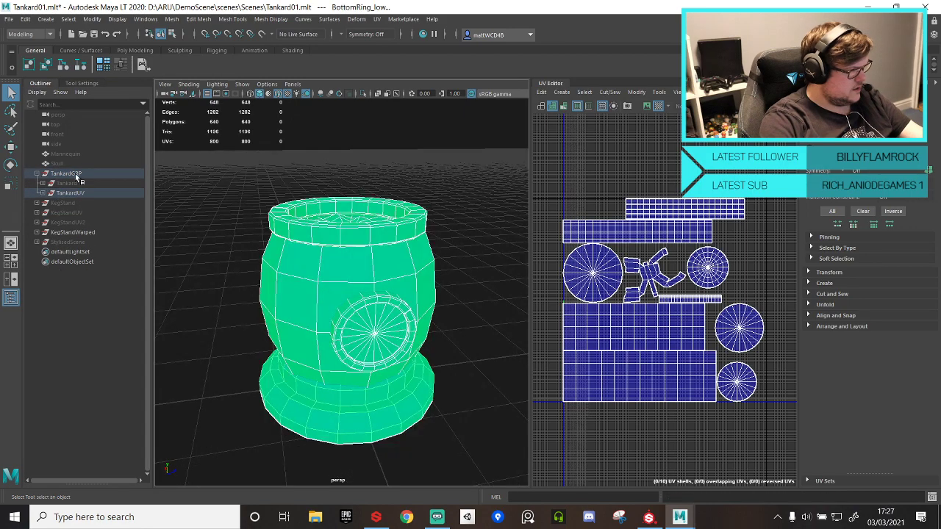
- Expand the TankardUV group and assign one shared material to all of its low-poly tankard meshes
{"action": "left_click", "coordinate": [42, 194]}
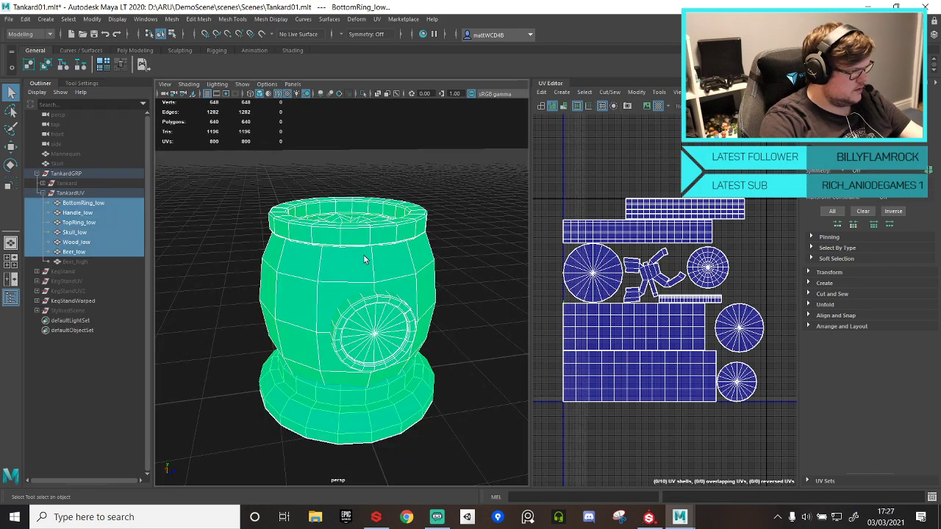
{"action": "right_click_drag", "start_coordinate": [364, 254], "coordinate": [427, 502]}
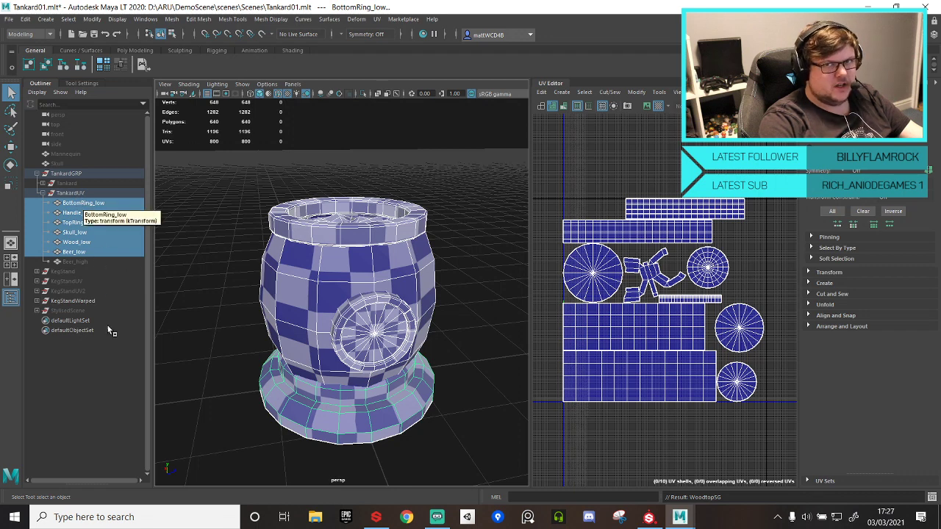
- Export the TankardUV group as an FBX, overwriting Tankard.fbx in the Tankard/Zbrush folder
{"action": "left_click", "coordinate": [110, 193]}
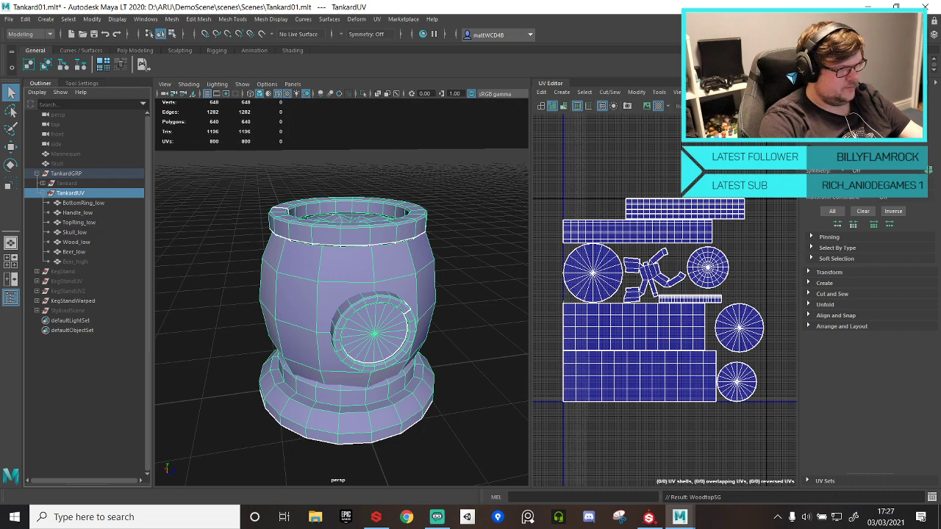
{"action": "left_click", "coordinate": [135, 50]}
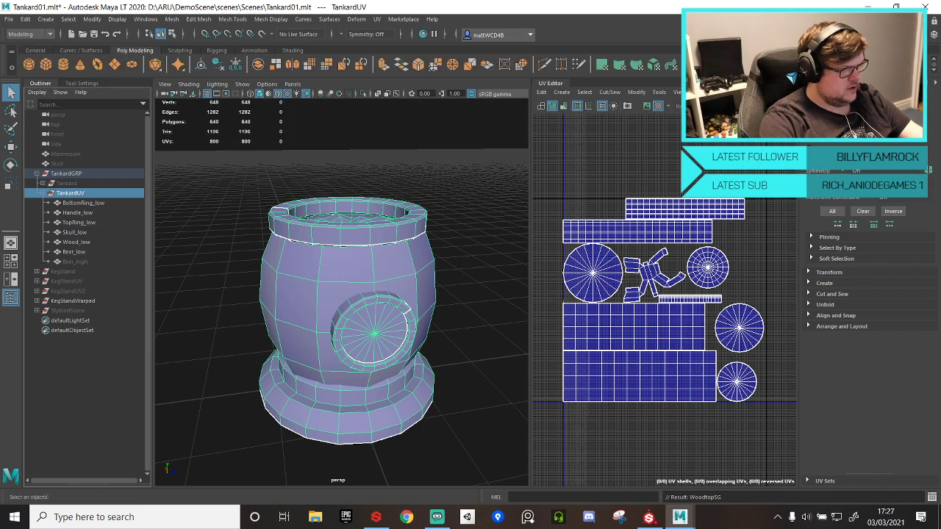
{"action": "key", "text": "ctrl+alt+e"}
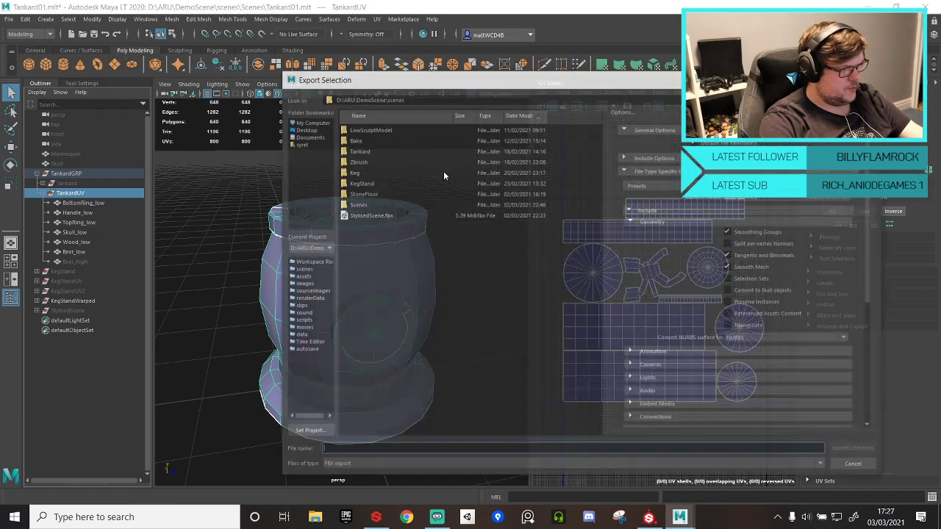
{"action": "left_click", "coordinate": [357, 151]}
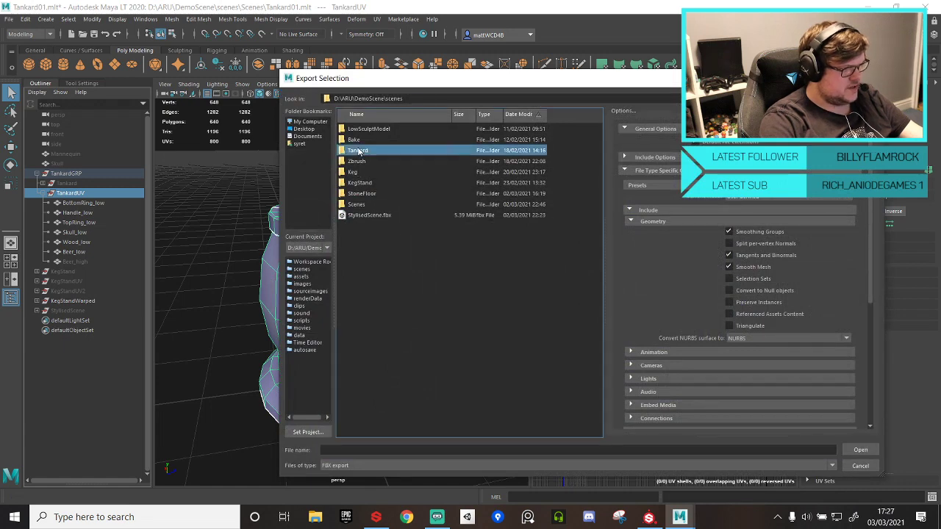
{"action": "double_click", "coordinate": [357, 151]}
{"action": "double_click", "coordinate": [359, 129]}
{"action": "double_click", "coordinate": [366, 162]}
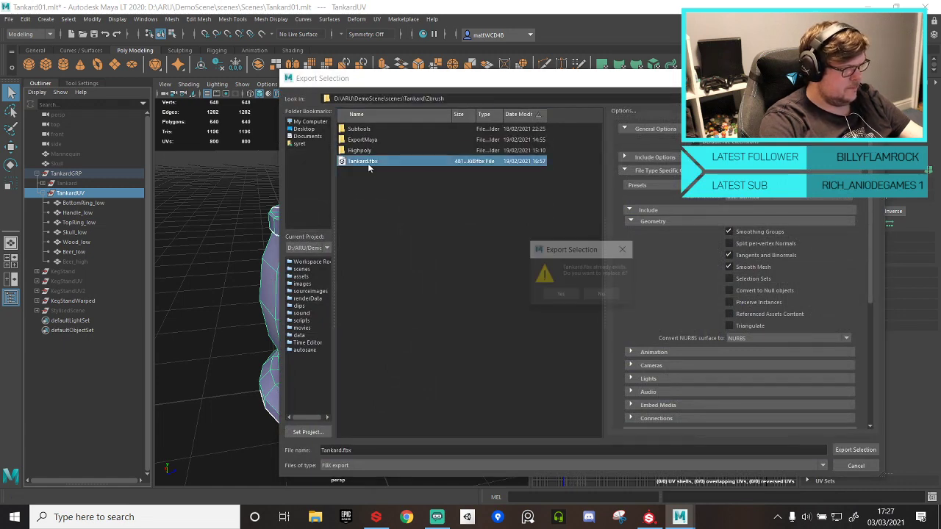
{"action": "left_click", "coordinate": [560, 294]}
- Switch to Substance Painter and reload the re-exported Tankard file as the project mesh through the project configuration
{"action": "left_click", "coordinate": [648, 517]}
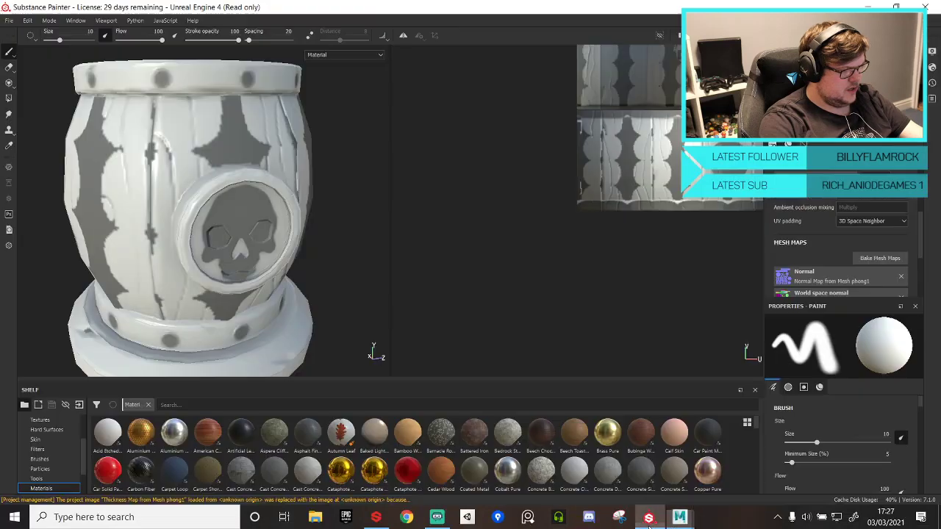
{"action": "left_click", "coordinate": [27, 20]}
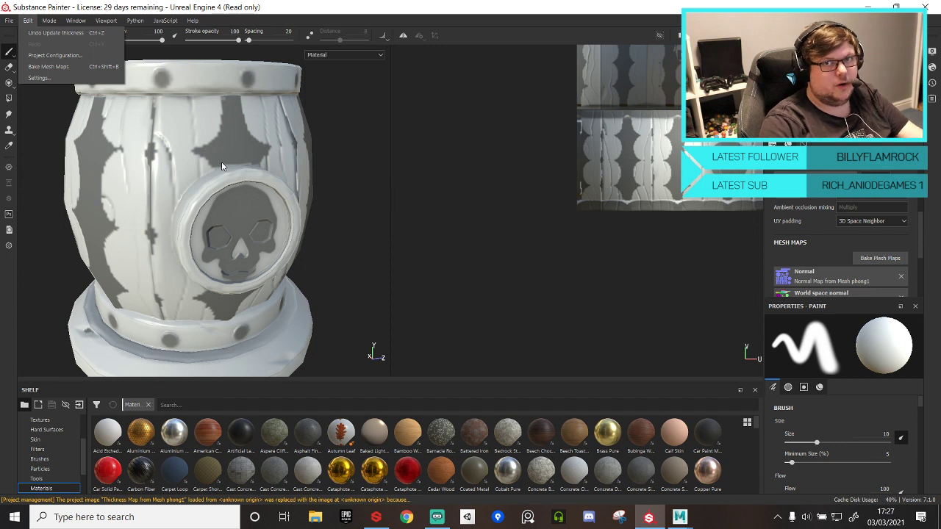
{"action": "left_click", "coordinate": [50, 56]}
{"action": "left_click", "coordinate": [514, 177]}
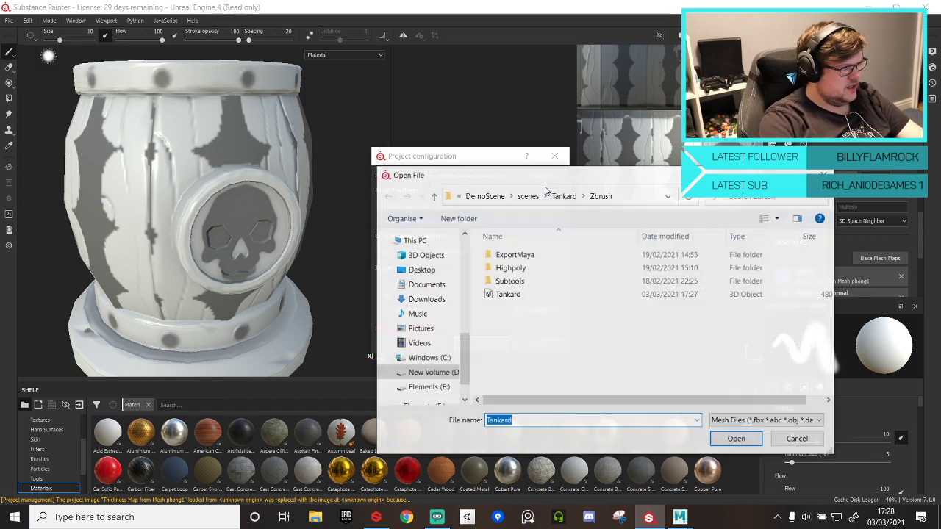
{"action": "double_click", "coordinate": [505, 295]}
{"action": "left_click", "coordinate": [482, 340]}
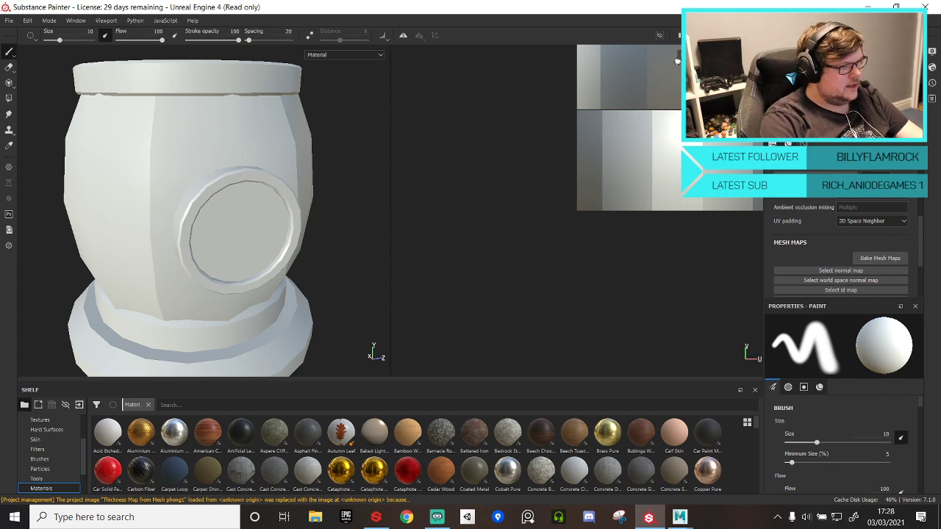
- Set the baking match to By Mesh Name and bake the selected mesh maps for the updated low-poly tankard
{"action": "left_click", "coordinate": [891, 259]}
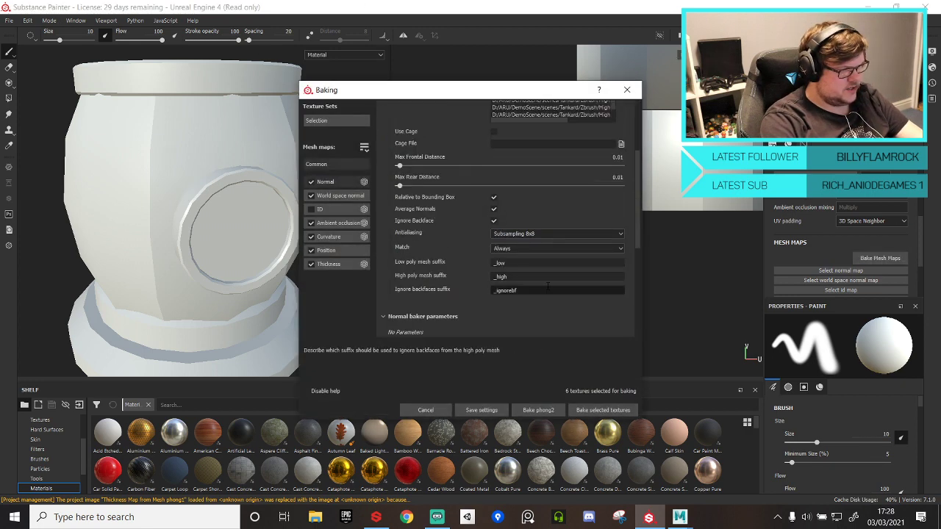
{"action": "left_click", "coordinate": [548, 248]}
{"action": "left_click", "coordinate": [526, 263]}
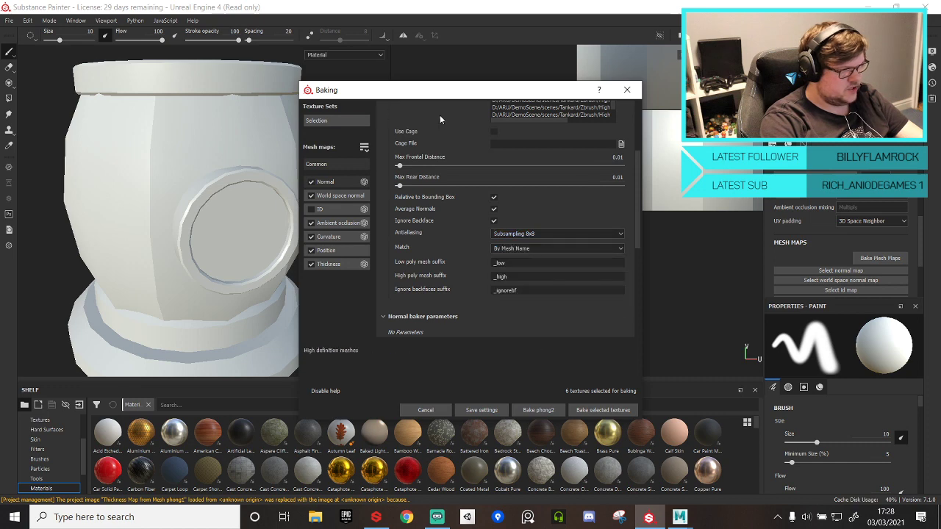
{"action": "scroll", "coordinate": [538, 246], "scroll_direction": "up", "scroll_amount": 2}
{"action": "scroll", "coordinate": [538, 248], "scroll_direction": "up", "scroll_amount": 3}
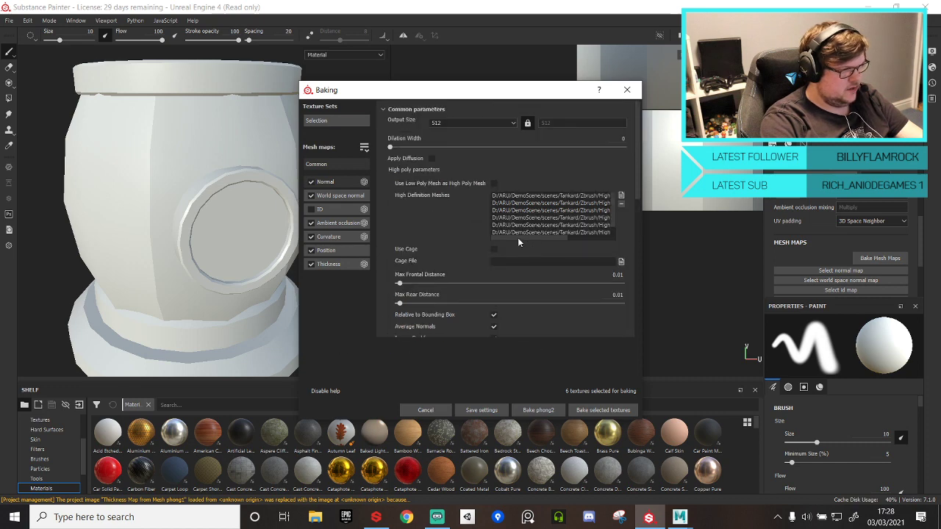
{"action": "left_click", "coordinate": [597, 405]}
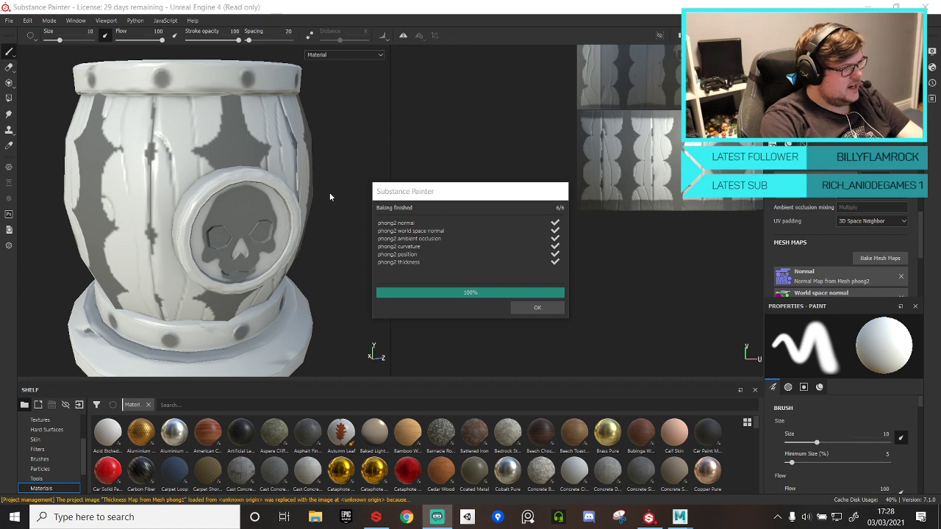
{"action": "left_click", "coordinate": [536, 306]}
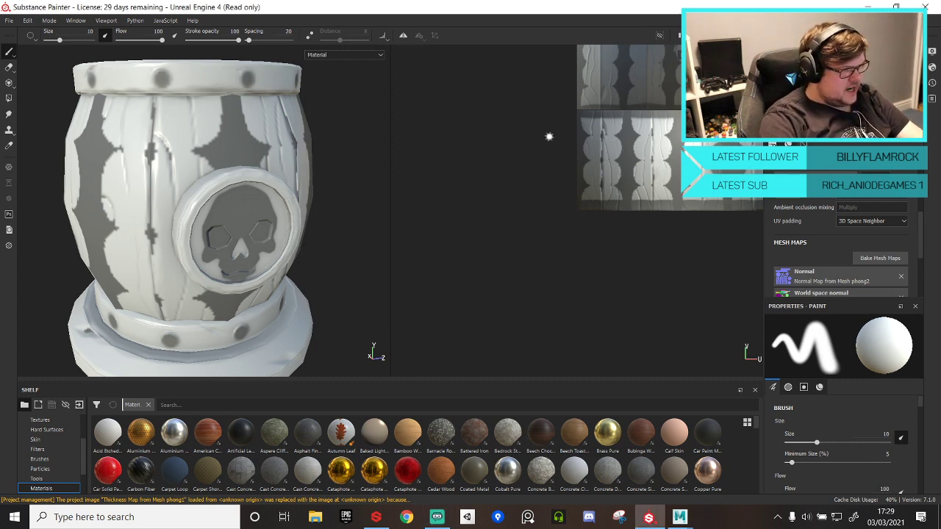
- Reopen the baking settings and set the Max Frontal Distance to 0.08
{"action": "left_click", "coordinate": [879, 258]}
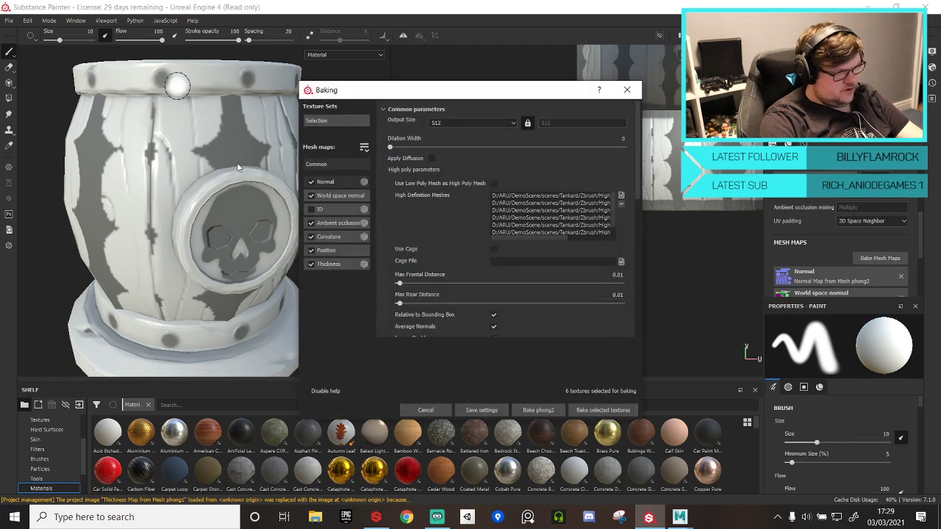
{"action": "left_click", "coordinate": [616, 274]}
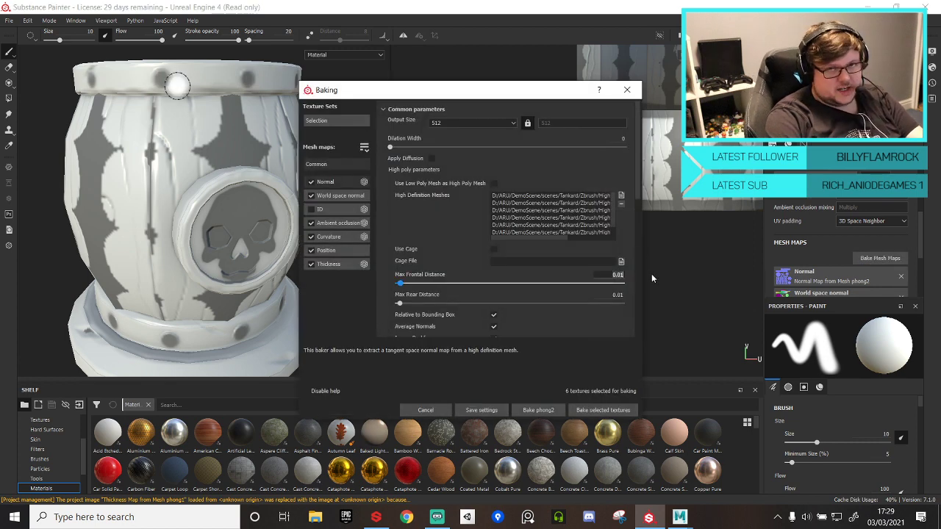
{"action": "key", "text": "BackSpace"}
{"action": "type", "text": "8"}
{"action": "key", "text": "Return"}
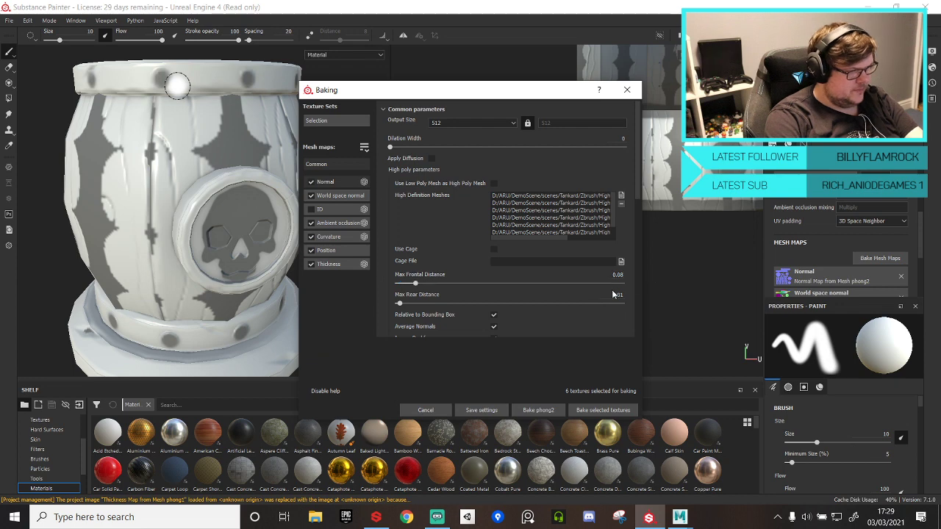
- Set the Max Rear Distance to 0.08 and bake the selected mesh maps again
{"action": "left_click", "coordinate": [614, 294]}
{"action": "key", "text": "BackSpace"}
{"action": "key", "text": "BackSpace"}
{"action": "key", "text": "BackSpace"}
{"action": "type", "text": ".08"}
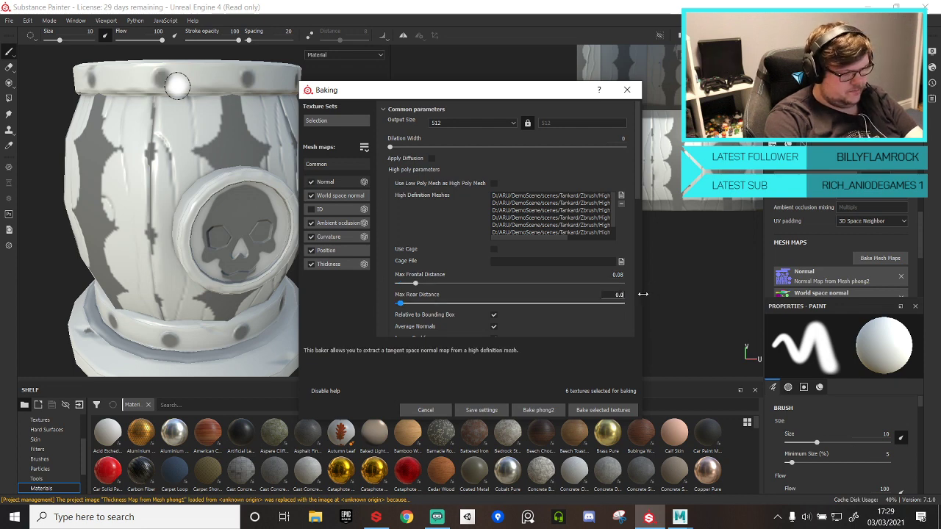
{"action": "key", "text": "Return"}
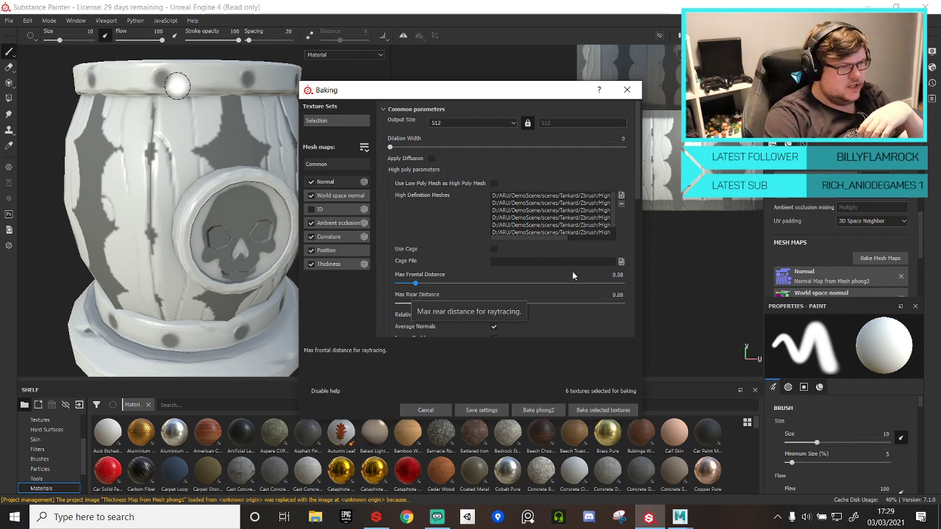
{"action": "left_click", "coordinate": [590, 407]}
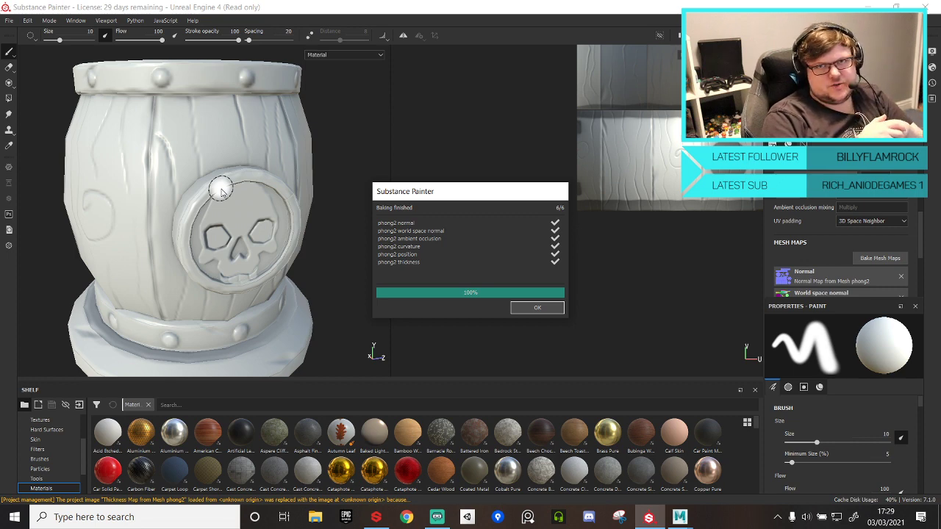
{"action": "left_click", "coordinate": [538, 307]}
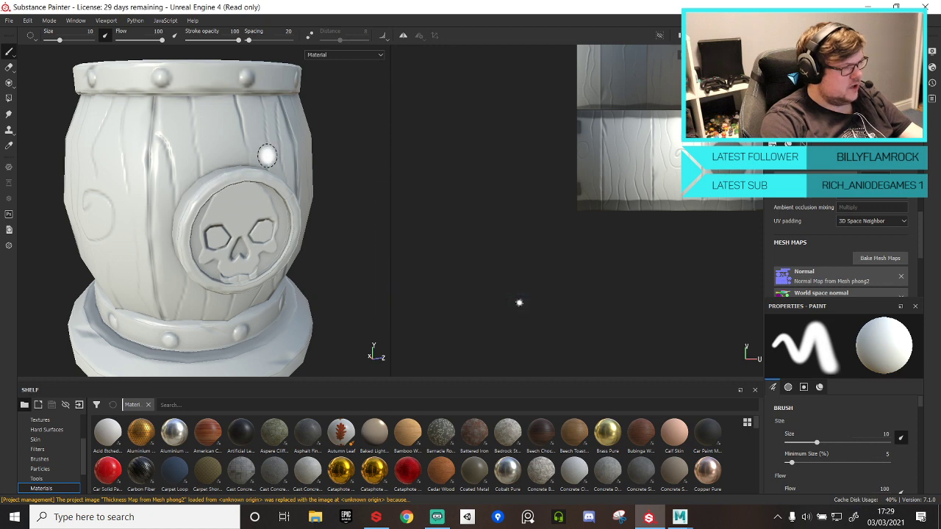
- Examine the baked wood grain, rings and skull badge on the tankard from several angles
{"action": "right_click_drag", "start_coordinate": [272, 186], "coordinate": [248, 110], "text": "alt"}
{"action": "middle_click_drag", "start_coordinate": [278, 240], "coordinate": [252, 191], "text": "alt"}
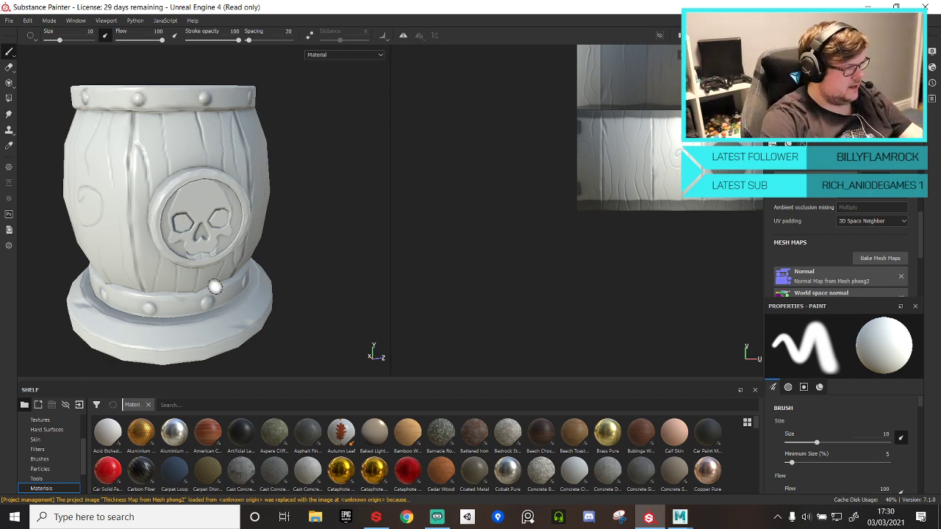
{"action": "left_click_drag", "start_coordinate": [191, 236], "coordinate": [265, 266], "text": "alt"}
{"action": "middle_click_drag", "start_coordinate": [144, 199], "coordinate": [210, 163], "text": "alt"}
{"action": "left_click_drag", "start_coordinate": [210, 163], "coordinate": [221, 120], "text": "alt"}
{"action": "middle_click_drag", "start_coordinate": [221, 120], "coordinate": [232, 250], "text": "alt"}
{"action": "mouse_move", "coordinate": [232, 251]}
{"action": "left_mouse_down", "text": "alt"}
{"action": "mouse_move", "coordinate": [255, 212]}
{"action": "mouse_move", "coordinate": [219, 170]}
{"action": "mouse_move", "coordinate": [231, 189]}
{"action": "mouse_move", "coordinate": [265, 143]}
{"action": "left_mouse_up", "text": "alt"}
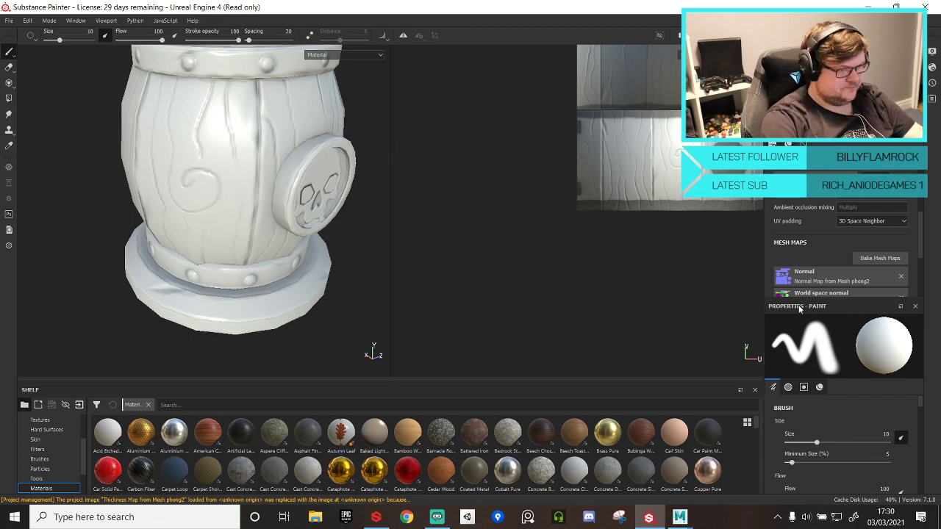
- Rebake the selected mesh maps with an output size of 2048 and a dilation width of 2
{"action": "left_click", "coordinate": [879, 258]}
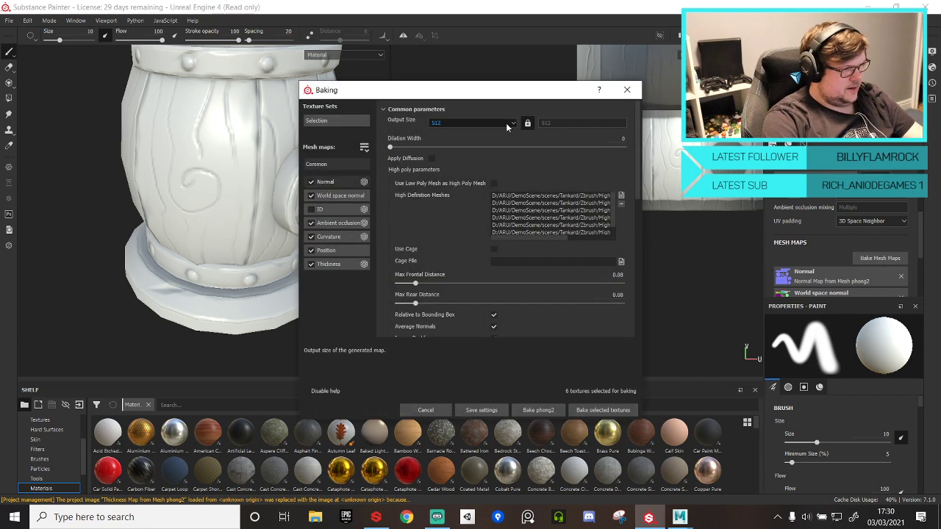
{"action": "left_click", "coordinate": [474, 122]}
{"action": "left_click", "coordinate": [446, 178]}
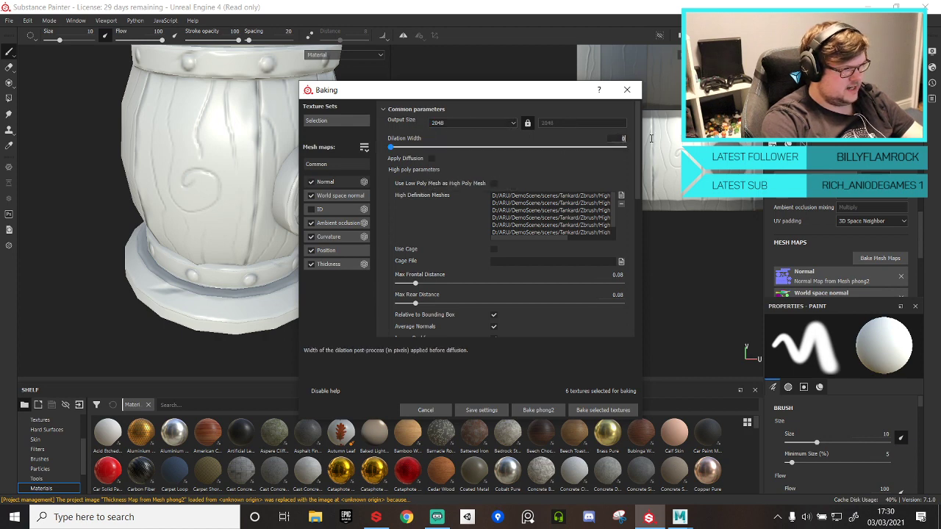
{"action": "type", "text": "2"}
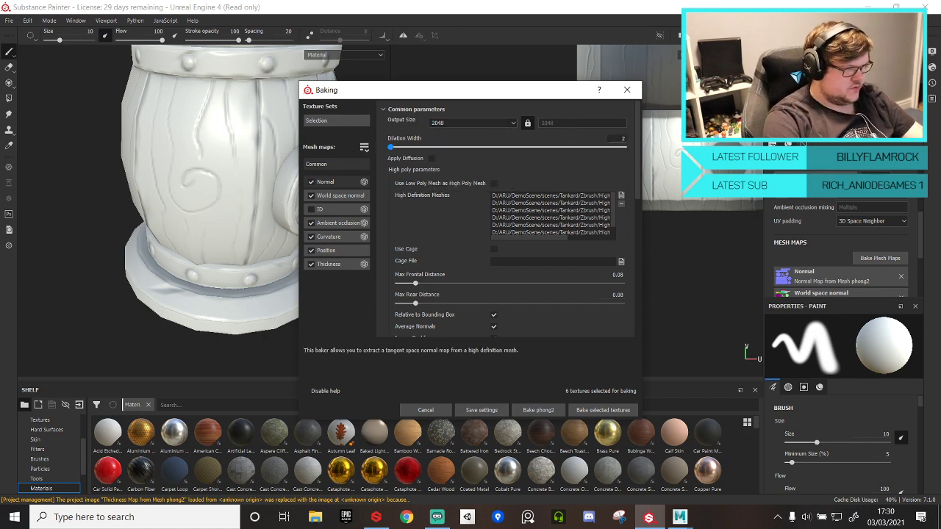
{"action": "left_click", "coordinate": [599, 409]}
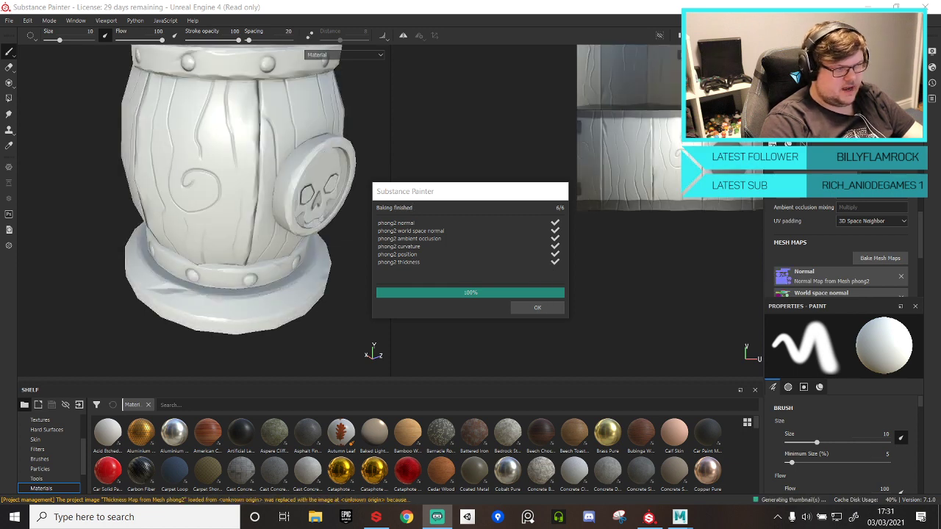
{"action": "left_click", "coordinate": [537, 307]}
- Examine the higher-resolution bake from above, including the tankard's top ring and beer surface
{"action": "left_click_drag", "start_coordinate": [219, 150], "coordinate": [242, 154], "text": "alt"}
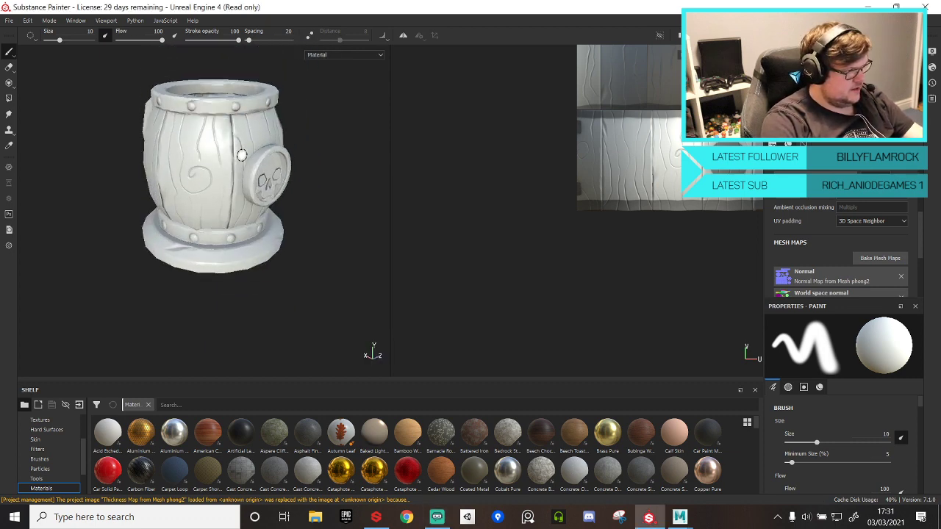
{"action": "middle_click_drag", "start_coordinate": [242, 153], "coordinate": [245, 191], "text": "alt"}
{"action": "scroll", "coordinate": [244, 193], "scroll_direction": "down", "scroll_amount": 2}
{"action": "scroll", "coordinate": [243, 193], "scroll_direction": "up", "scroll_amount": 4}
{"action": "left_click_drag", "start_coordinate": [215, 216], "coordinate": [258, 157], "text": "alt"}
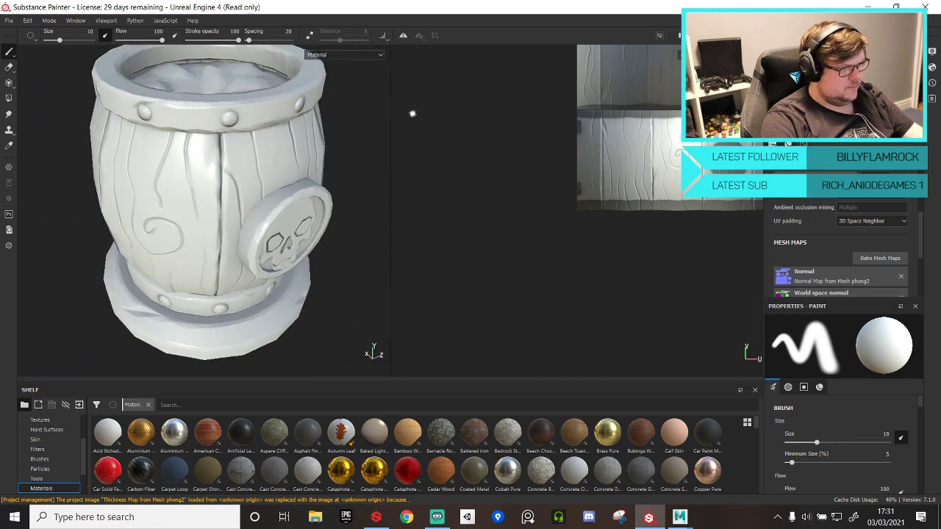
- Display the Curvature mesh map in the viewport and examine the tankard's edges and bottom-ring rivets up close
{"action": "left_click", "coordinate": [351, 55]}
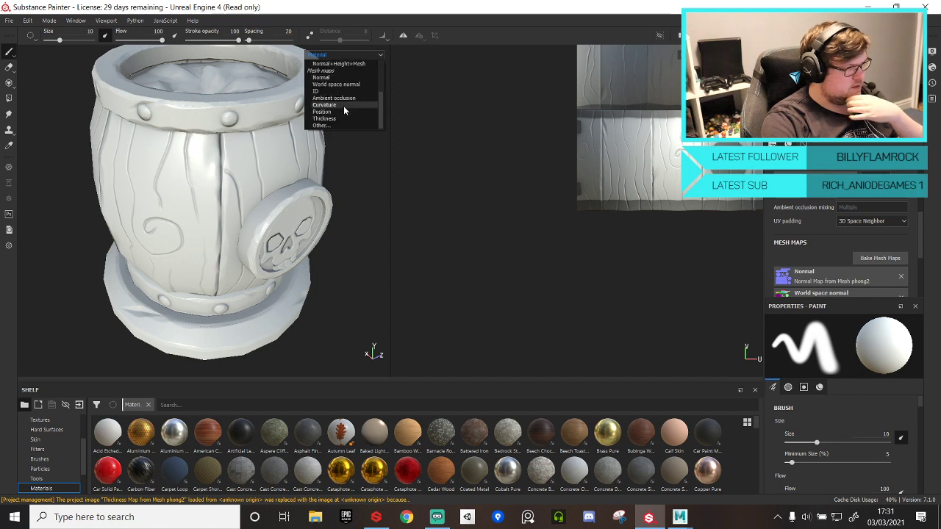
{"action": "left_click", "coordinate": [336, 105]}
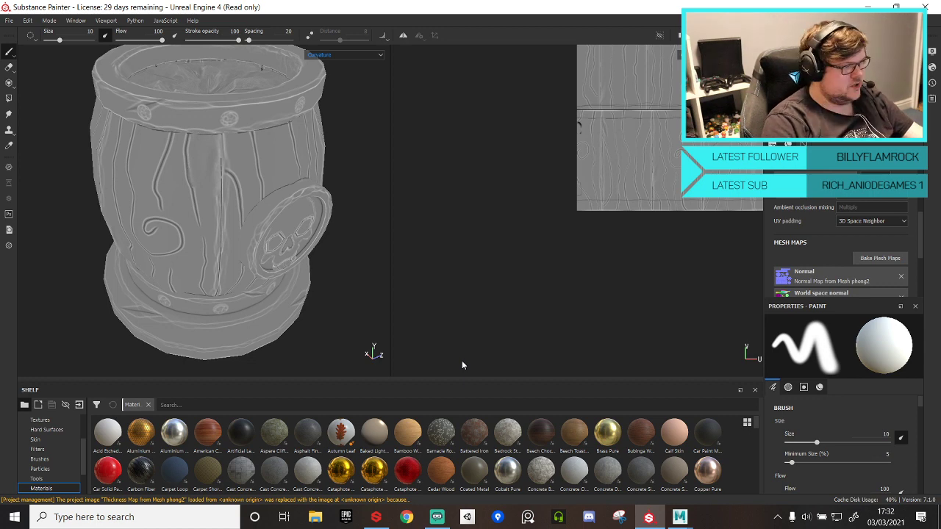
{"action": "left_click_drag", "start_coordinate": [341, 199], "coordinate": [184, 135], "text": "alt"}
{"action": "middle_click_drag", "start_coordinate": [228, 214], "coordinate": [234, 163], "text": "alt"}
{"action": "right_click_drag", "start_coordinate": [233, 163], "coordinate": [204, 127], "text": "alt"}
{"action": "scroll", "coordinate": [258, 272], "scroll_direction": "up", "scroll_amount": 4}
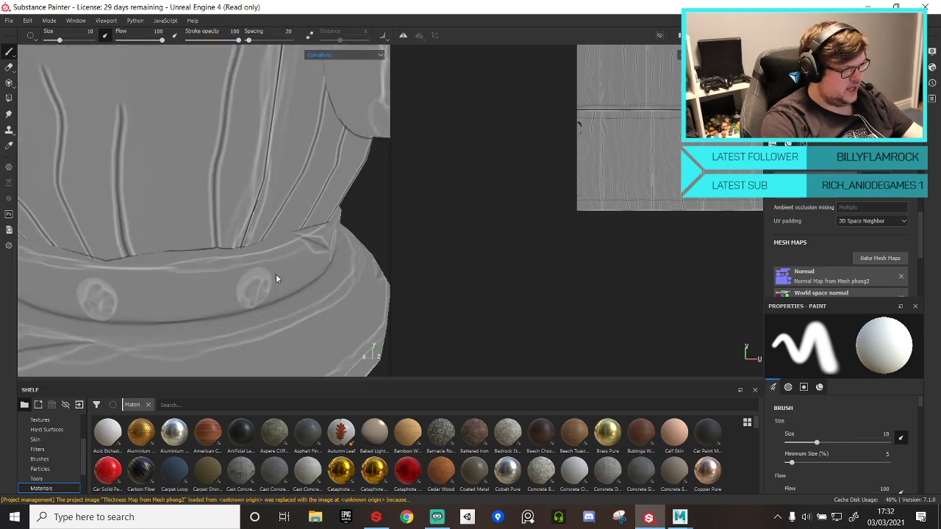
{"action": "left_click_drag", "start_coordinate": [276, 275], "coordinate": [263, 269], "text": "alt"}
{"action": "right_click_drag", "start_coordinate": [263, 270], "coordinate": [300, 304], "text": "alt"}
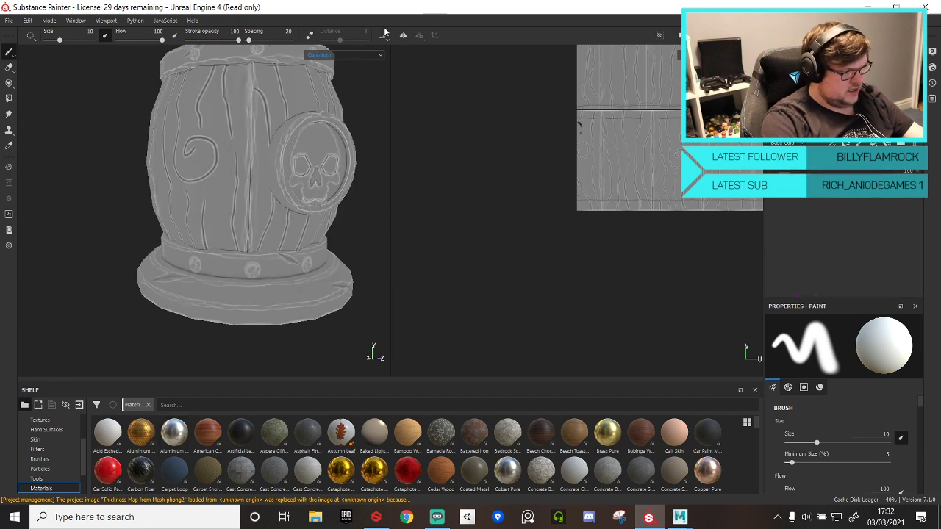
- Return the viewport to the full Material display and add the StylizedWood smart material to the layer stack
{"action": "left_click", "coordinate": [346, 54]}
{"action": "left_click", "coordinate": [329, 70]}
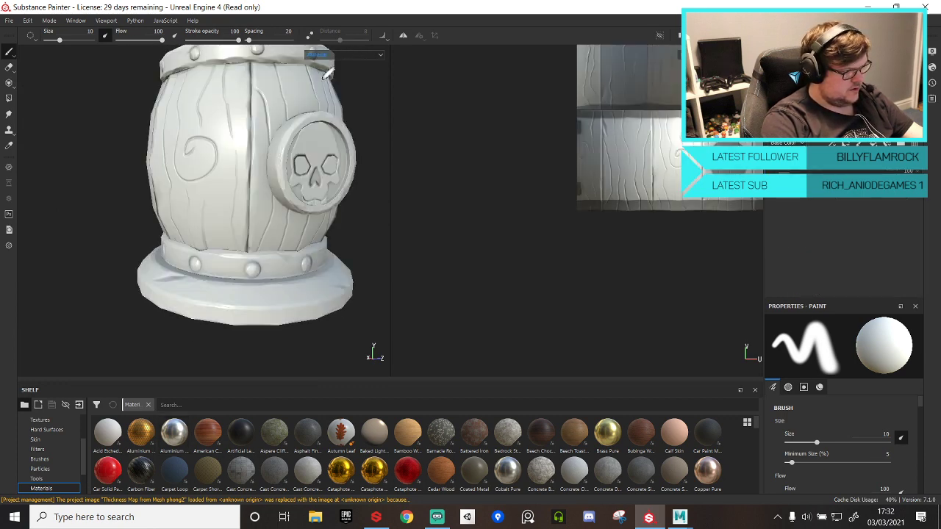
{"action": "scroll", "coordinate": [172, 466], "scroll_direction": "down", "scroll_amount": 5}
{"action": "scroll", "coordinate": [44, 479], "scroll_direction": "down", "scroll_amount": 2}
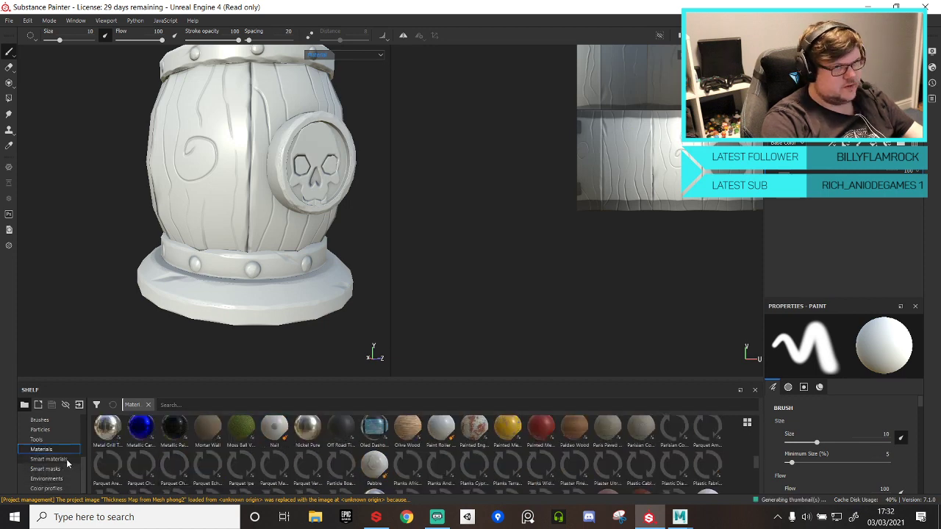
{"action": "left_click", "coordinate": [48, 459]}
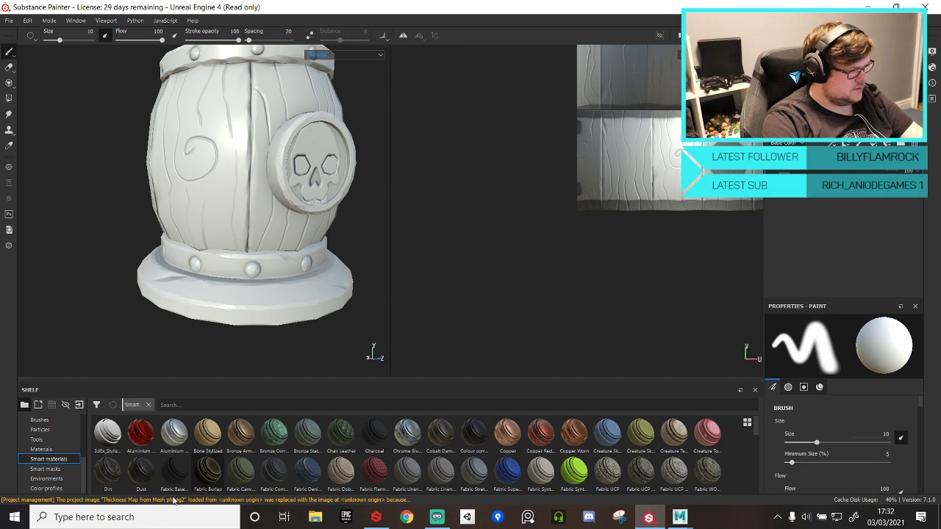
{"action": "scroll", "coordinate": [139, 475], "scroll_direction": "down", "scroll_amount": 2}
{"action": "scroll", "coordinate": [225, 452], "scroll_direction": "down", "scroll_amount": 2}
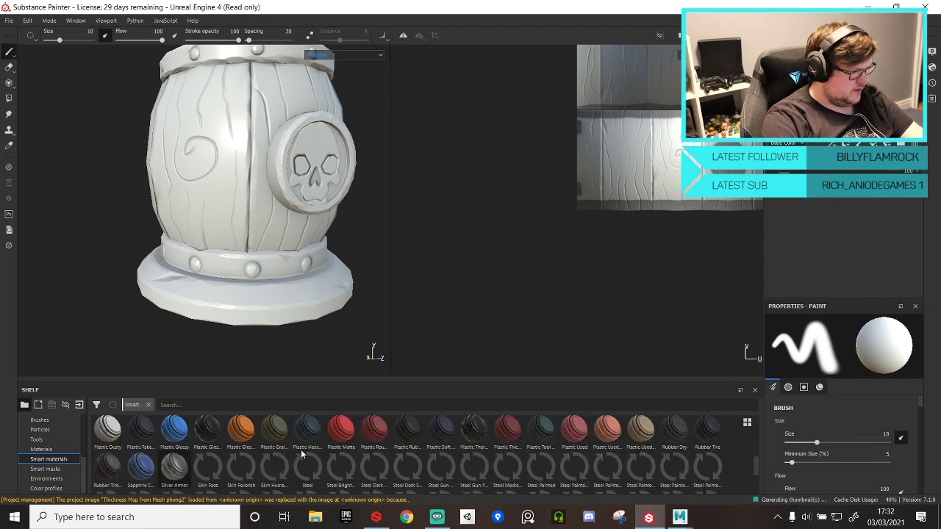
{"action": "scroll", "coordinate": [300, 449], "scroll_direction": "down", "scroll_amount": 2}
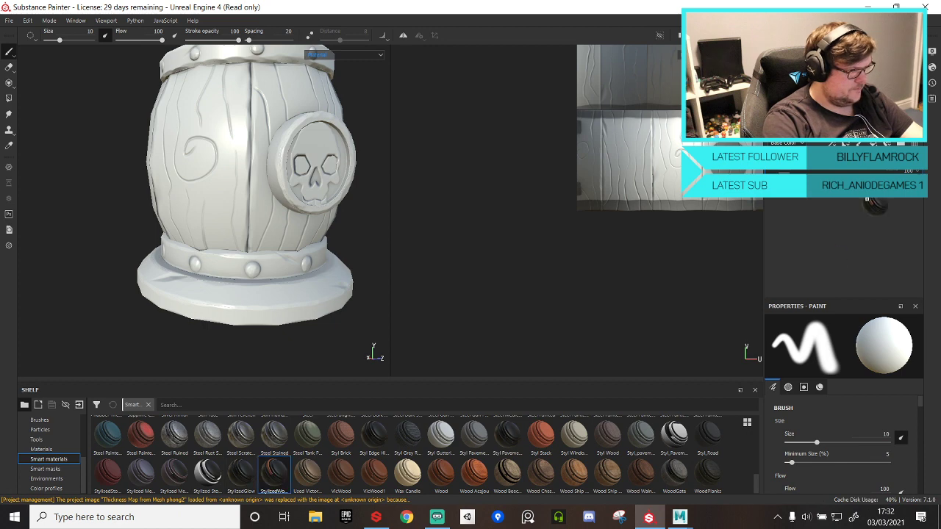
{"action": "left_click_drag", "start_coordinate": [826, 169], "coordinate": [818, 145]}
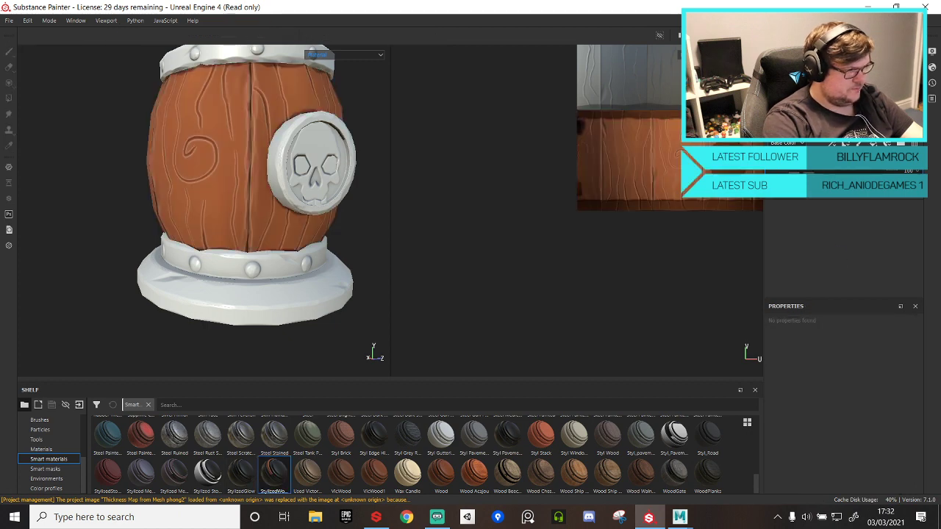
- Blank out the StylizedWood folder's mask to hide the wood over the whole tankard
{"action": "scroll", "coordinate": [293, 135], "scroll_direction": "down", "scroll_amount": 3}
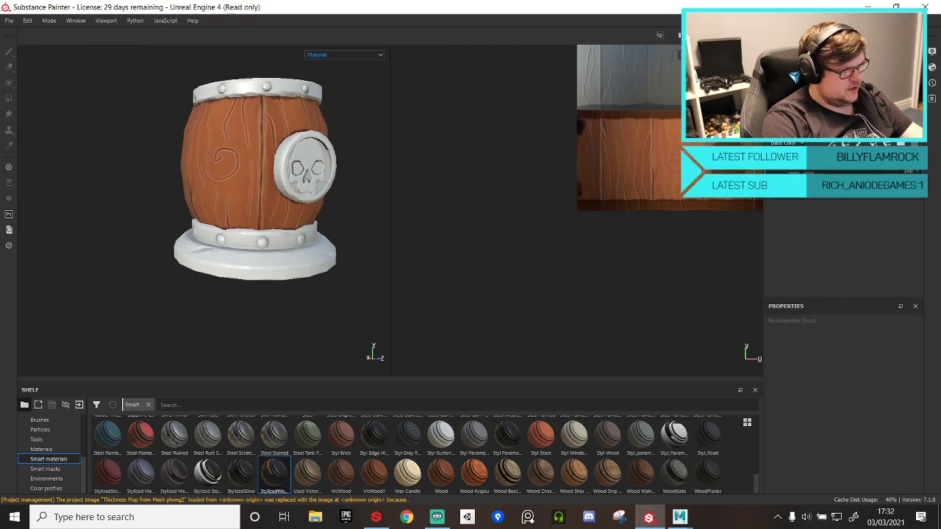
{"action": "left_click_drag", "start_coordinate": [292, 134], "coordinate": [201, 202], "text": "alt"}
{"action": "scroll", "coordinate": [225, 188], "scroll_direction": "up", "scroll_amount": 4}
{"action": "left_click_drag", "start_coordinate": [253, 166], "coordinate": [276, 162], "text": "alt"}
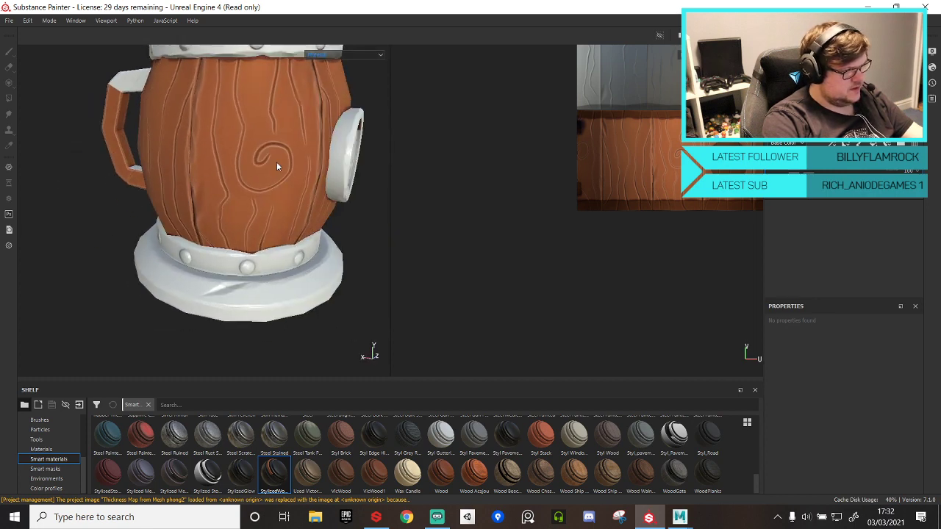
{"action": "right_click", "coordinate": [802, 170]}
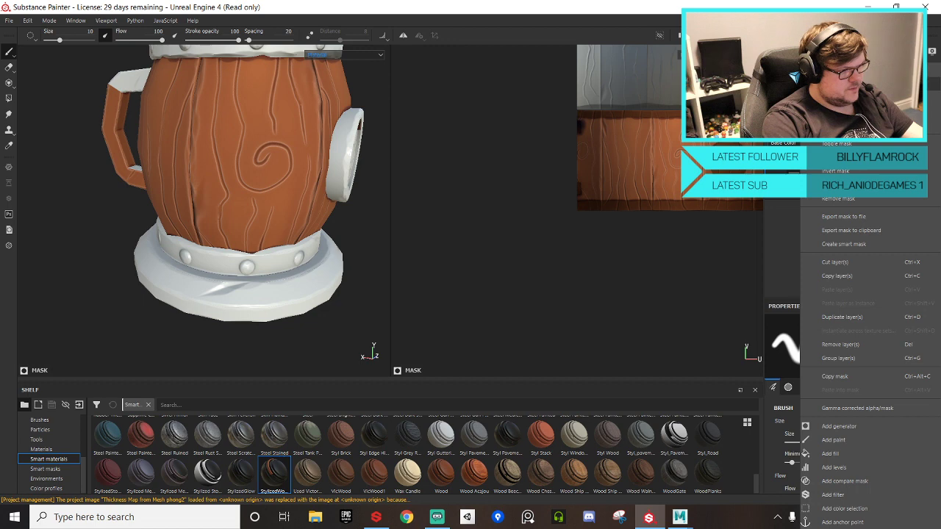
{"action": "left_click", "coordinate": [827, 169]}
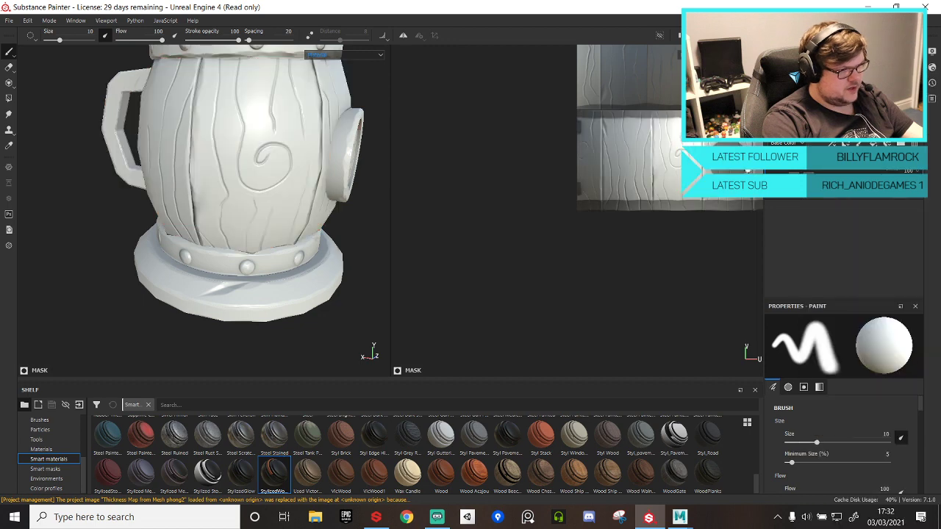
- Fill the tankard's outer and inner barrel shells in the StylizedWood mask using Polygon Fill in UV chunk mode
{"action": "left_click", "coordinate": [784, 169]}
{"action": "scroll", "coordinate": [826, 218], "scroll_direction": "down", "scroll_amount": 3}
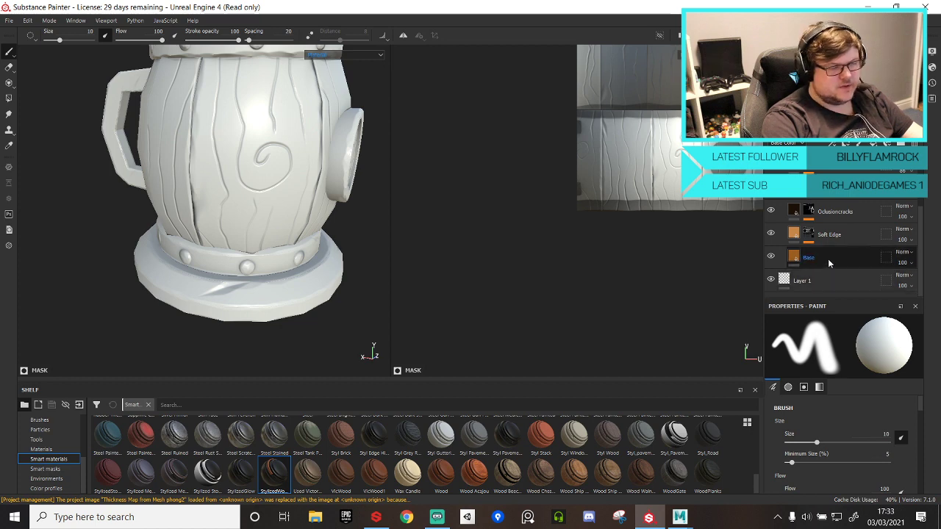
{"action": "scroll", "coordinate": [827, 259], "scroll_direction": "up", "scroll_amount": 1}
{"action": "scroll", "coordinate": [827, 258], "scroll_direction": "up", "scroll_amount": 2}
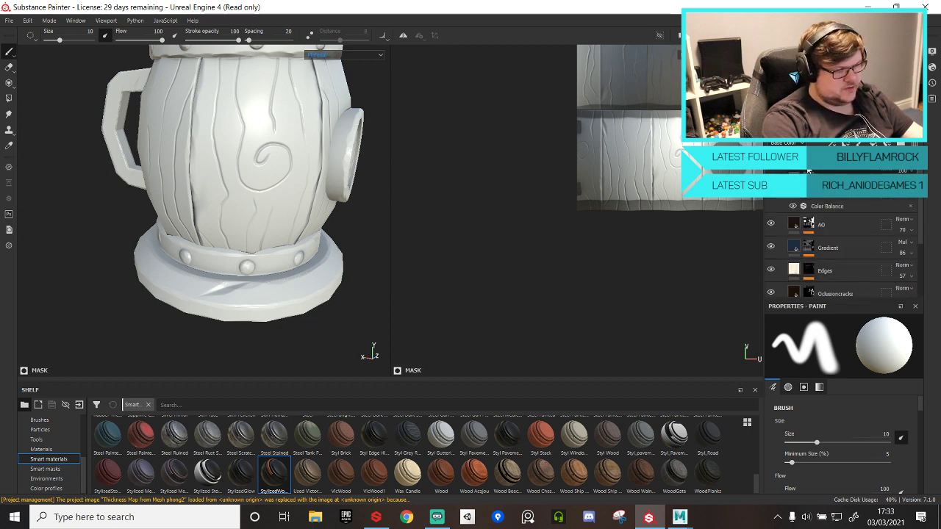
{"action": "left_click", "coordinate": [9, 98]}
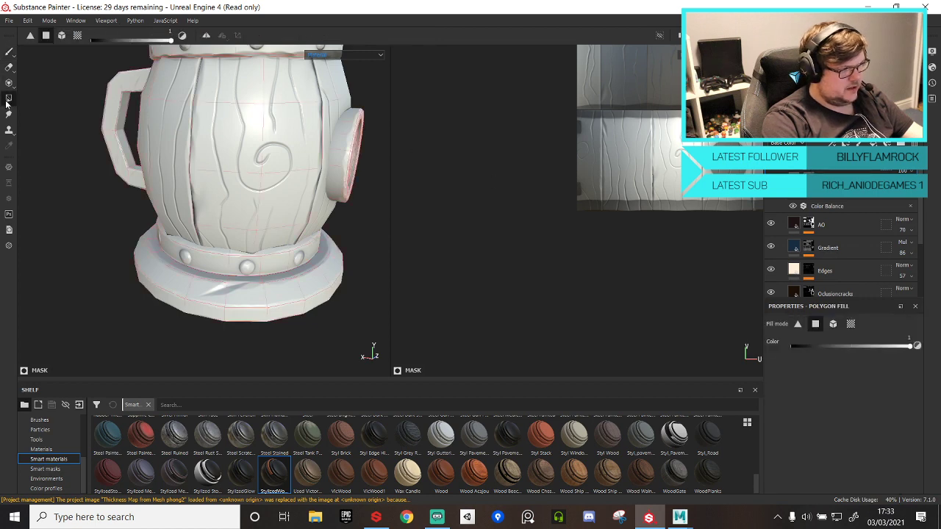
{"action": "left_click", "coordinate": [851, 324]}
{"action": "left_click", "coordinate": [324, 172]}
{"action": "left_click_drag", "start_coordinate": [319, 122], "coordinate": [269, 90], "text": "alt"}
{"action": "middle_click_drag", "start_coordinate": [270, 90], "coordinate": [203, 129], "text": "alt"}
{"action": "middle_click_drag", "start_coordinate": [698, 81], "coordinate": [594, 205], "text": "alt"}
{"action": "left_click", "coordinate": [617, 227]}
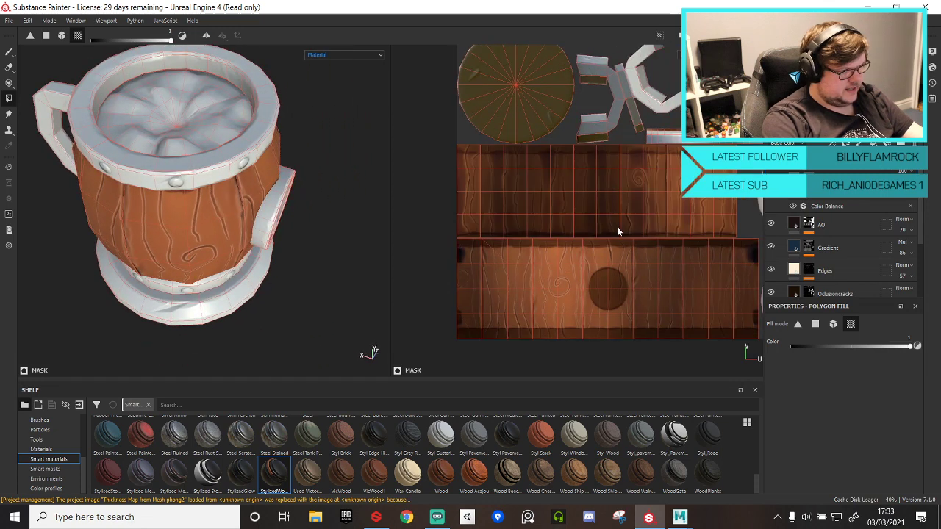
- Check the wood-filled shells in the UV layout and on the barrel, and collapse the StylizedWood folder
{"action": "scroll", "coordinate": [612, 220], "scroll_direction": "down", "scroll_amount": 2}
{"action": "scroll", "coordinate": [608, 219], "scroll_direction": "down", "scroll_amount": 1}
{"action": "middle_click_drag", "start_coordinate": [681, 139], "coordinate": [732, 69], "text": "alt"}
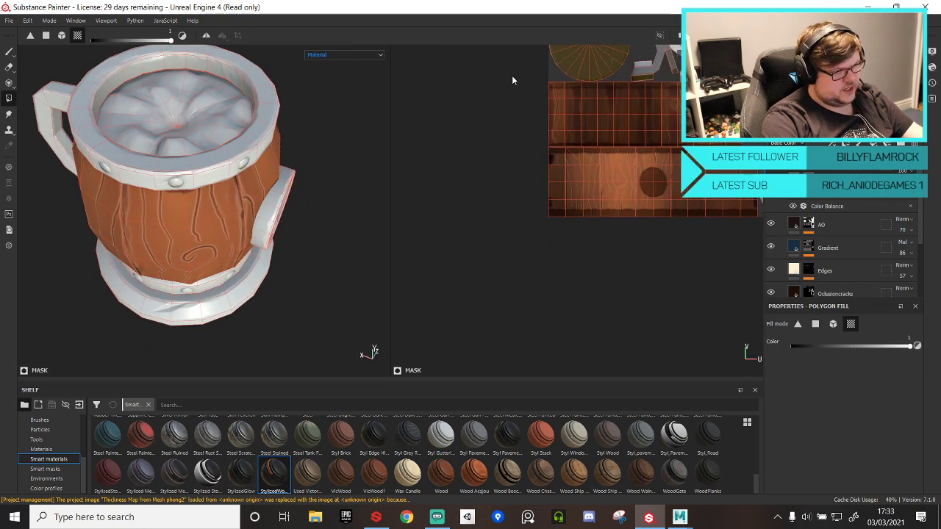
{"action": "middle_click_drag", "start_coordinate": [640, 146], "coordinate": [589, 203], "text": "alt"}
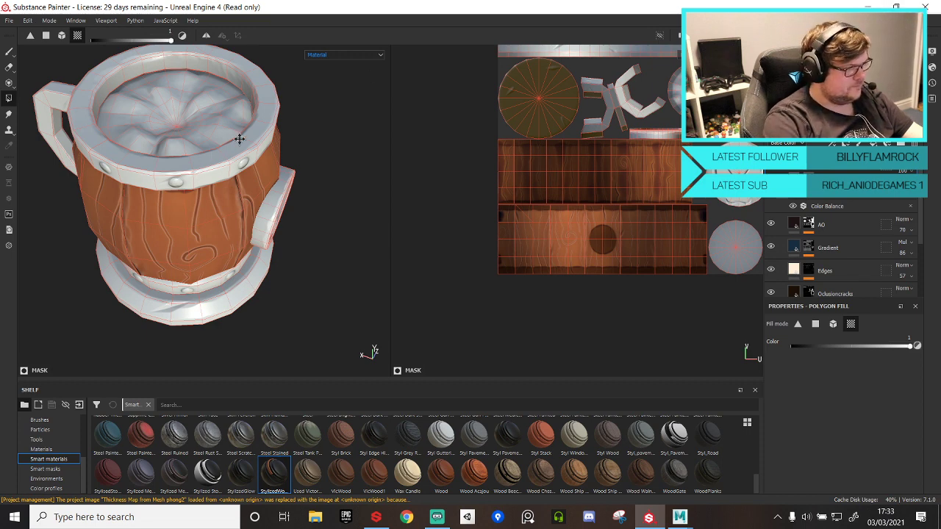
{"action": "left_click_drag", "start_coordinate": [242, 139], "coordinate": [260, 117], "text": "alt"}
{"action": "middle_click_drag", "start_coordinate": [258, 206], "coordinate": [269, 139], "text": "alt"}
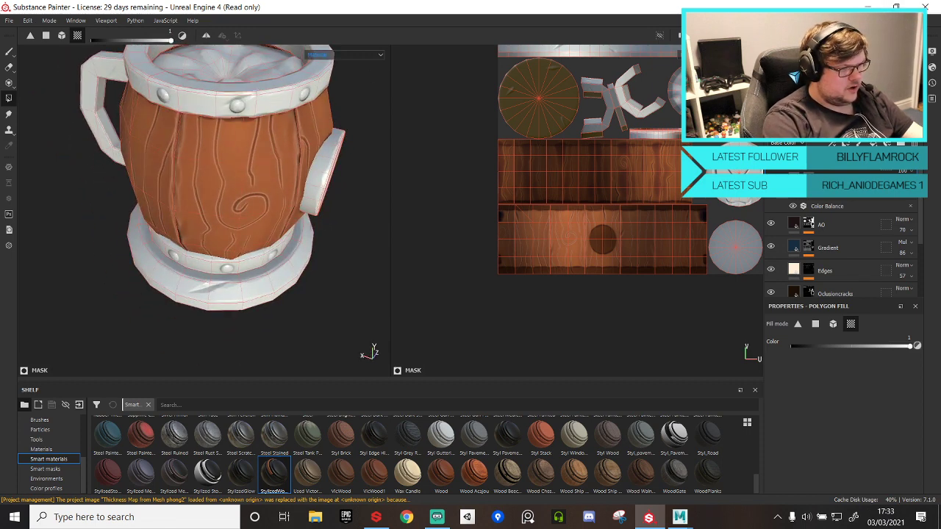
{"action": "left_click", "coordinate": [794, 172]}
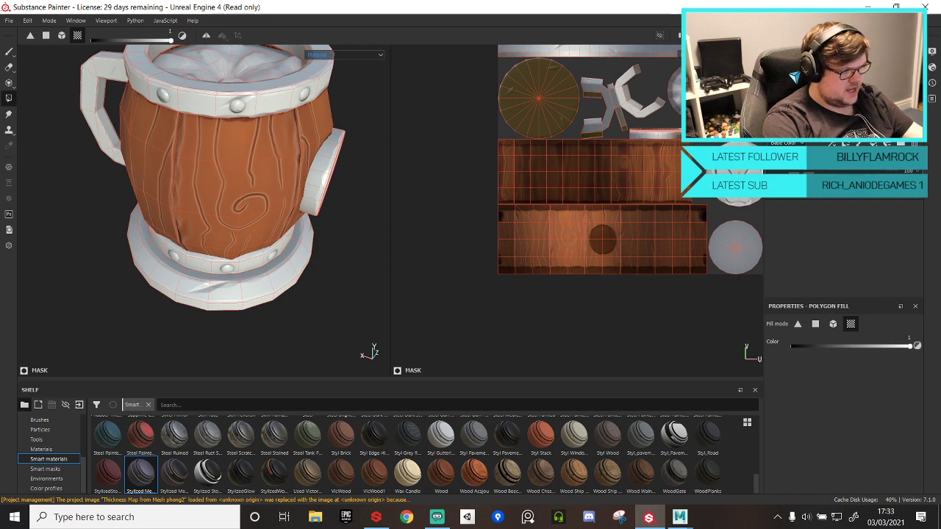
- Try the bluish stylized metal smart material above the wood folder with a black mask
{"action": "left_click_drag", "start_coordinate": [141, 474], "coordinate": [799, 170]}
{"action": "right_click", "coordinate": [800, 172]}
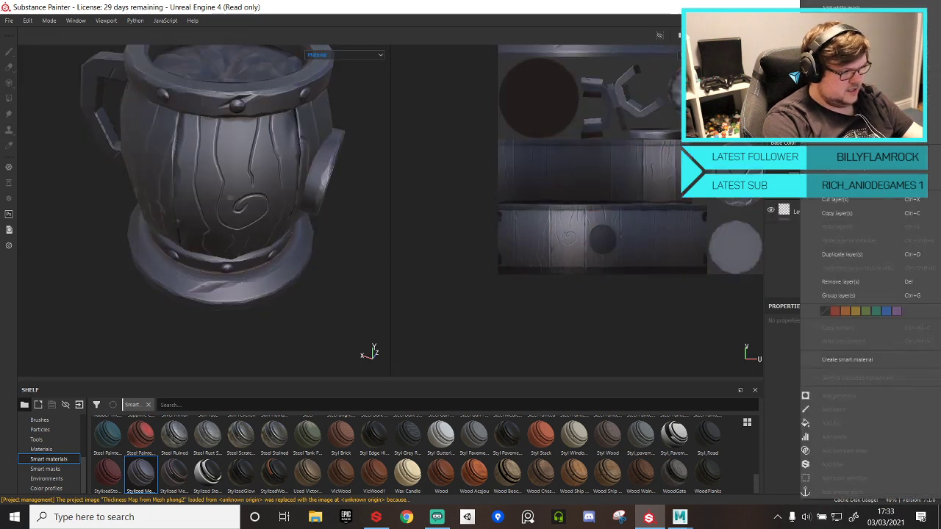
{"action": "left_click", "coordinate": [840, 22]}
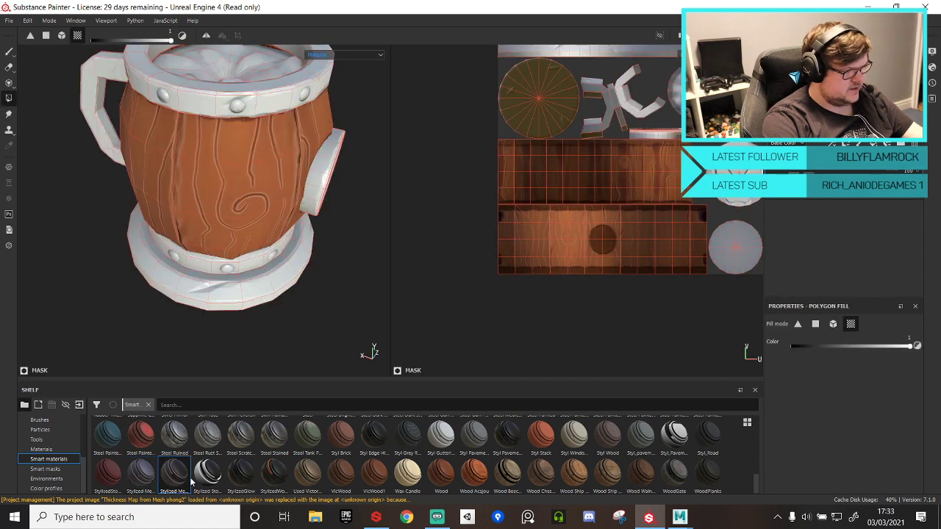
- Add the darker stylized metal smart material above the StylizedWood folder and give it a black mask
{"action": "left_click_drag", "start_coordinate": [184, 476], "coordinate": [886, 176]}
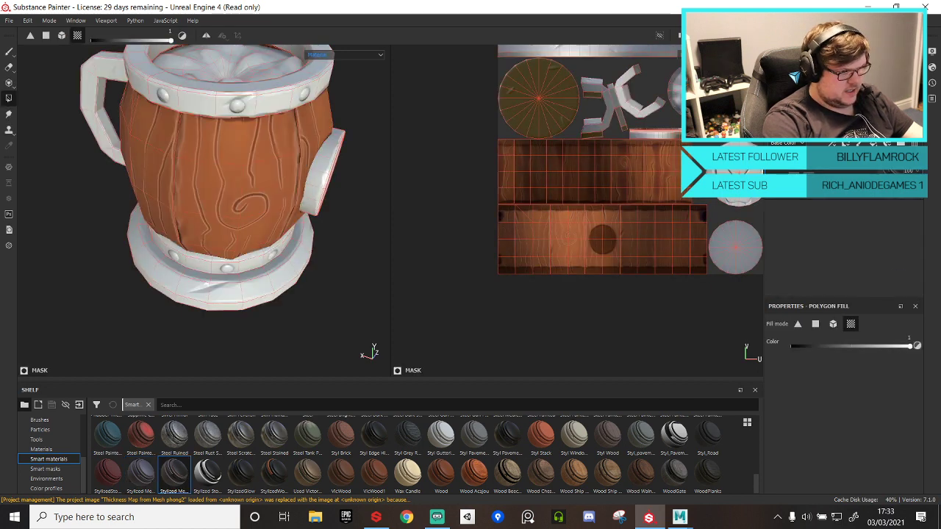
{"action": "right_click", "coordinate": [861, 170]}
{"action": "left_click", "coordinate": [842, 21]}
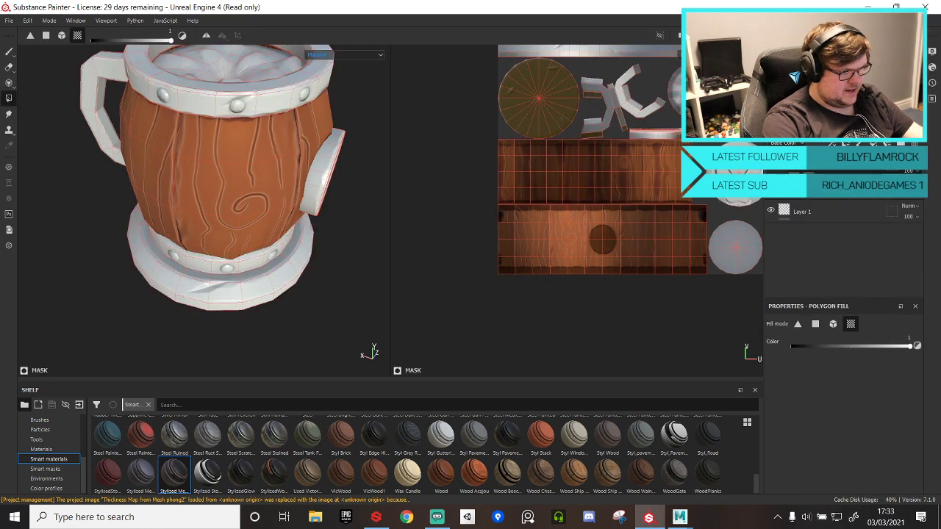
- Fill the tankard's top ring, bottom ring, base and handle in the metal material's mask
{"action": "left_click", "coordinate": [233, 106]}
{"action": "left_click", "coordinate": [229, 294]}
{"action": "left_click_drag", "start_coordinate": [172, 309], "coordinate": [272, 223], "text": "alt"}
{"action": "middle_click_drag", "start_coordinate": [271, 223], "coordinate": [304, 169], "text": "alt"}
{"action": "left_click_drag", "start_coordinate": [217, 214], "coordinate": [203, 194], "text": "alt"}
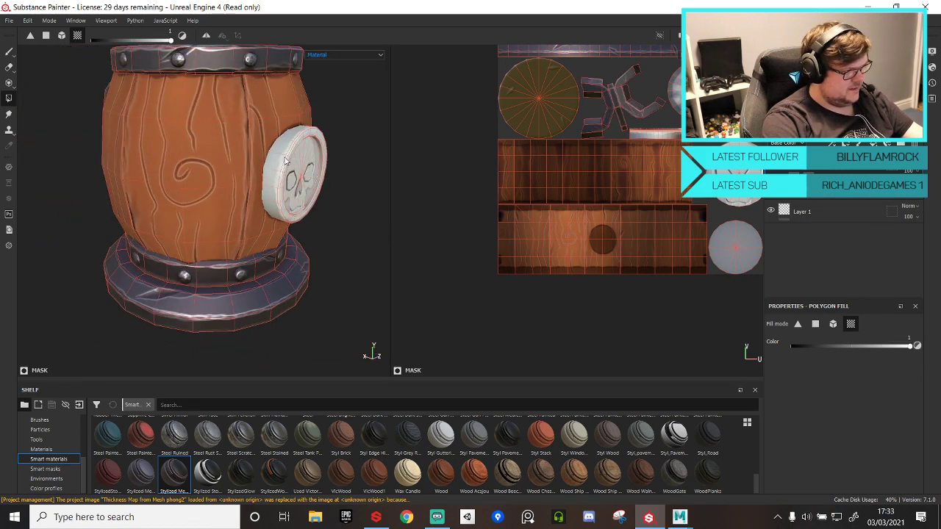
- Fill the skull badge's rim and face in the metal material's mask
{"action": "left_click", "coordinate": [273, 192]}
{"action": "left_click_drag", "start_coordinate": [336, 212], "coordinate": [294, 184], "text": "alt"}
{"action": "middle_click_drag", "start_coordinate": [294, 184], "coordinate": [339, 197], "text": "alt"}
{"action": "left_click", "coordinate": [339, 197]}
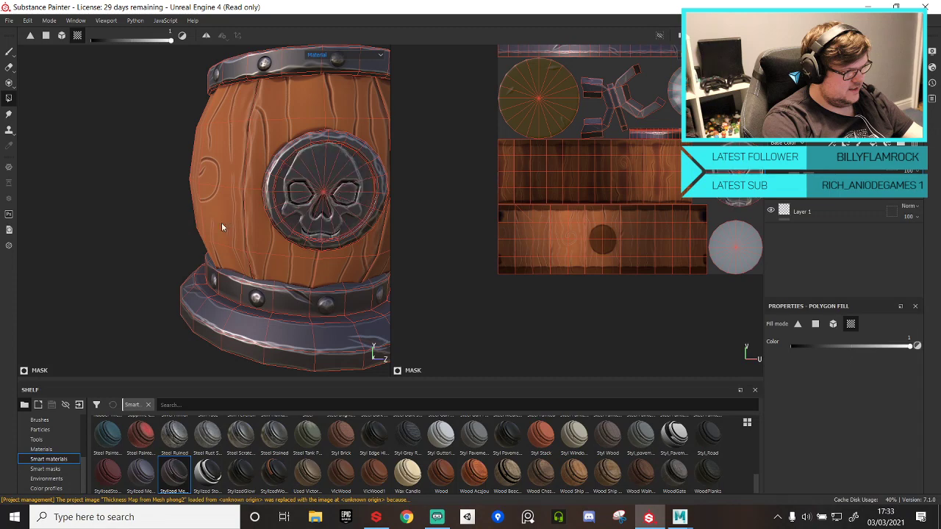
- Examine the metal and wood on the tankard from several angles and the sublayers inside the metal material's folder
{"action": "left_click_drag", "start_coordinate": [221, 222], "coordinate": [237, 214], "text": "alt"}
{"action": "middle_click_drag", "start_coordinate": [237, 214], "coordinate": [281, 226], "text": "alt"}
{"action": "scroll", "coordinate": [282, 226], "scroll_direction": "down", "scroll_amount": 3}
{"action": "left_click_drag", "start_coordinate": [298, 195], "coordinate": [240, 230], "text": "alt"}
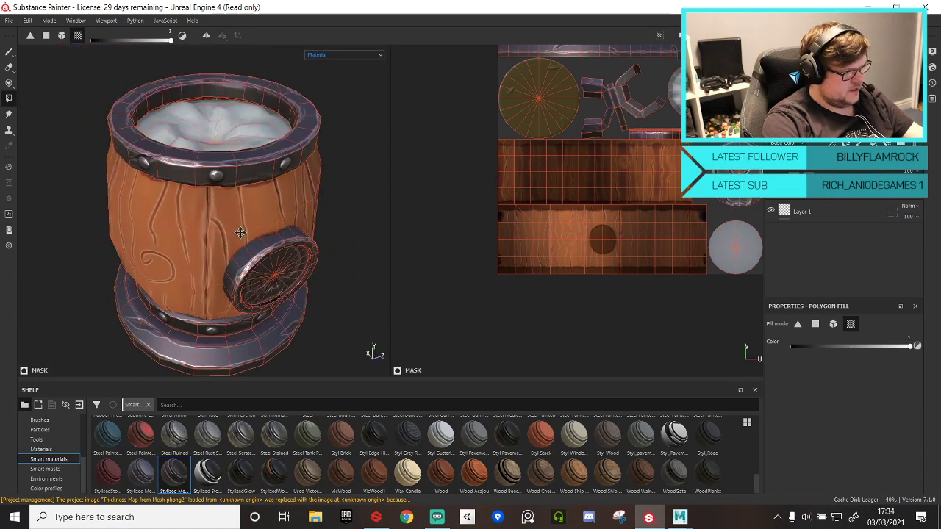
{"action": "scroll", "coordinate": [250, 231], "scroll_direction": "down", "scroll_amount": 2}
{"action": "scroll", "coordinate": [254, 232], "scroll_direction": "up", "scroll_amount": 5}
{"action": "left_click_drag", "start_coordinate": [169, 479], "coordinate": [782, 173]}
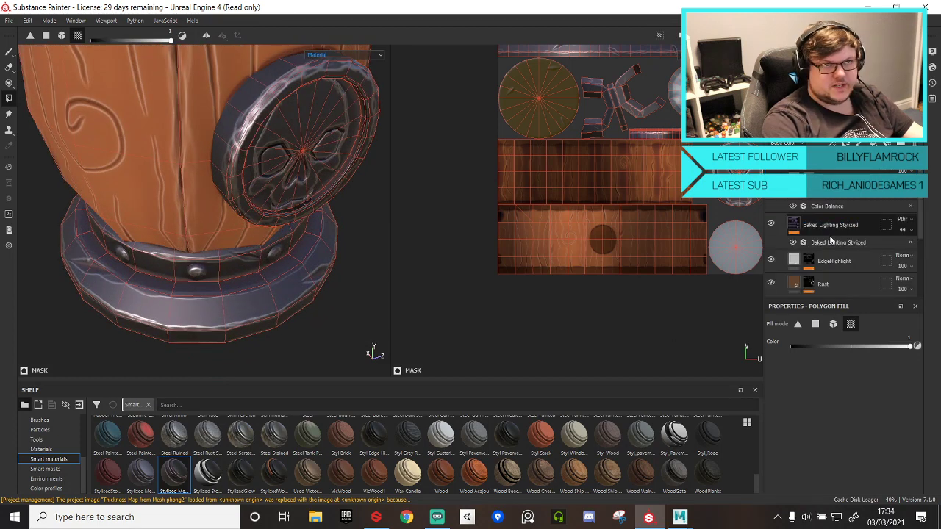
{"action": "right_click", "coordinate": [813, 271]}
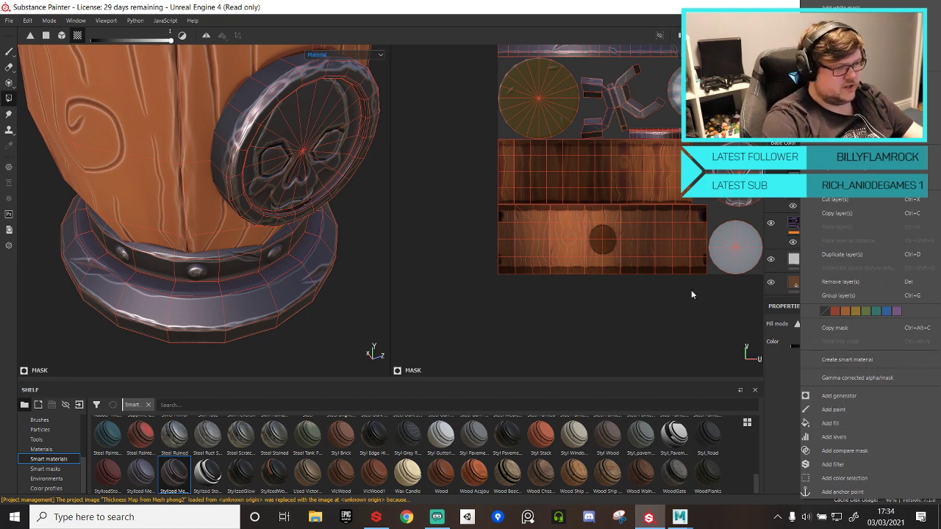
{"action": "left_click", "coordinate": [772, 371]}
{"action": "scroll", "coordinate": [816, 224], "scroll_direction": "down", "scroll_amount": 4}
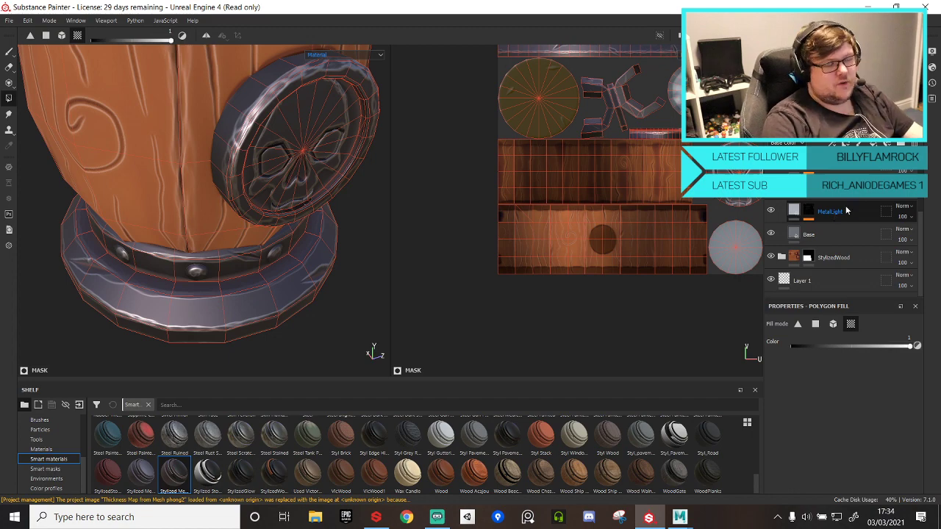
{"action": "left_click_drag", "start_coordinate": [194, 194], "coordinate": [308, 94], "text": "alt"}
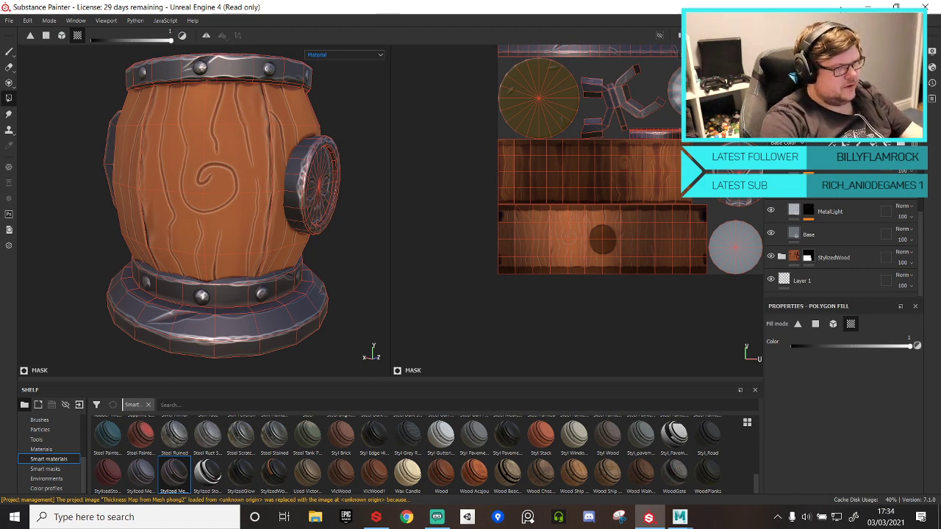
- Close Substance Painter and discard the project's unsaved changes
{"action": "left_click", "coordinate": [925, 7]}
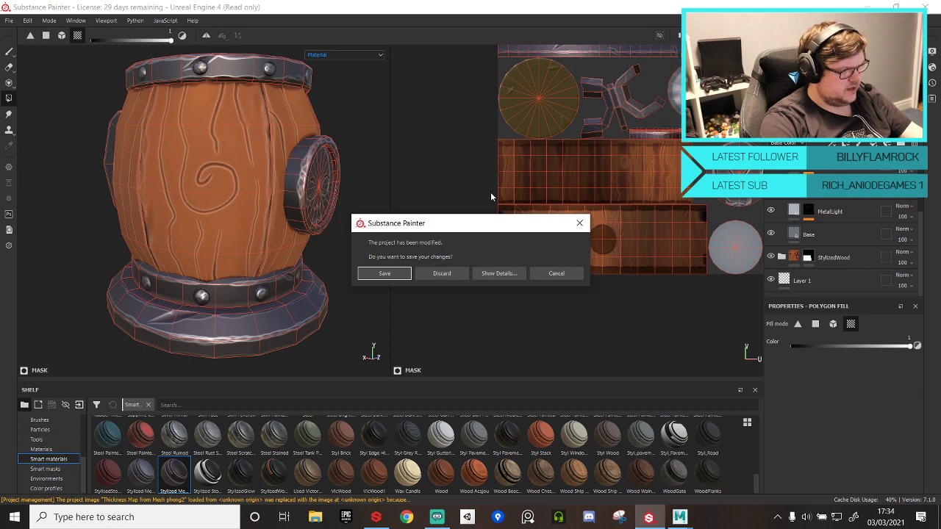
{"action": "left_click", "coordinate": [448, 274]}
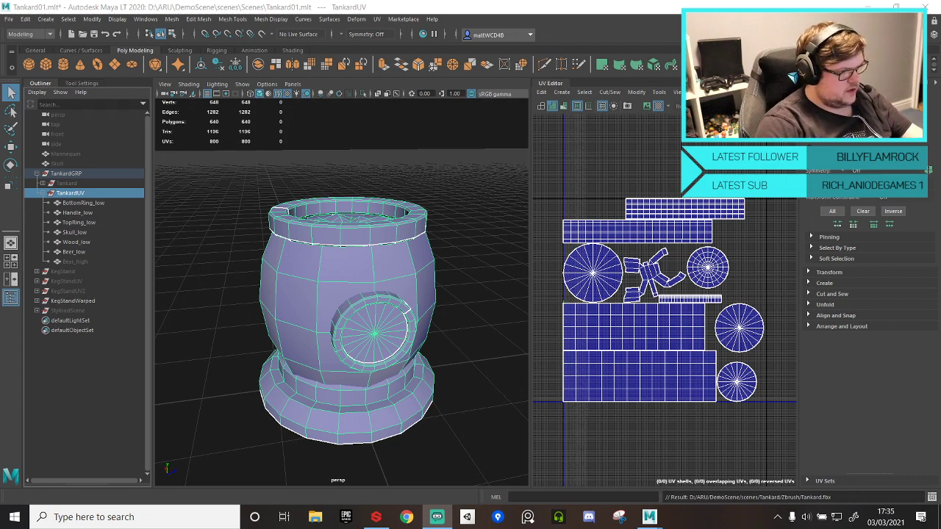
- Minimise Maya and launch ZBrush 2020.1.3 FL from the Windows search
{"action": "left_click", "coordinate": [868, 7]}
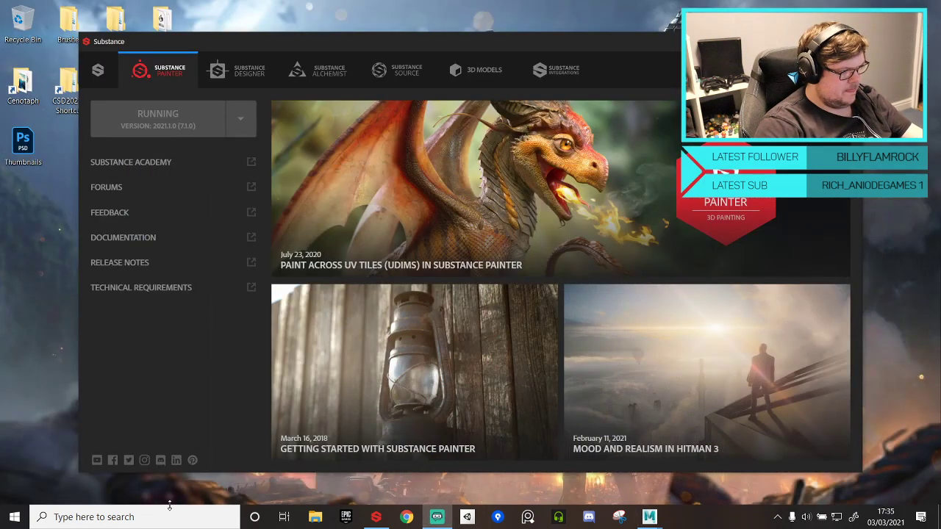
{"action": "left_click", "coordinate": [169, 510]}
{"action": "type", "text": "zbru"}
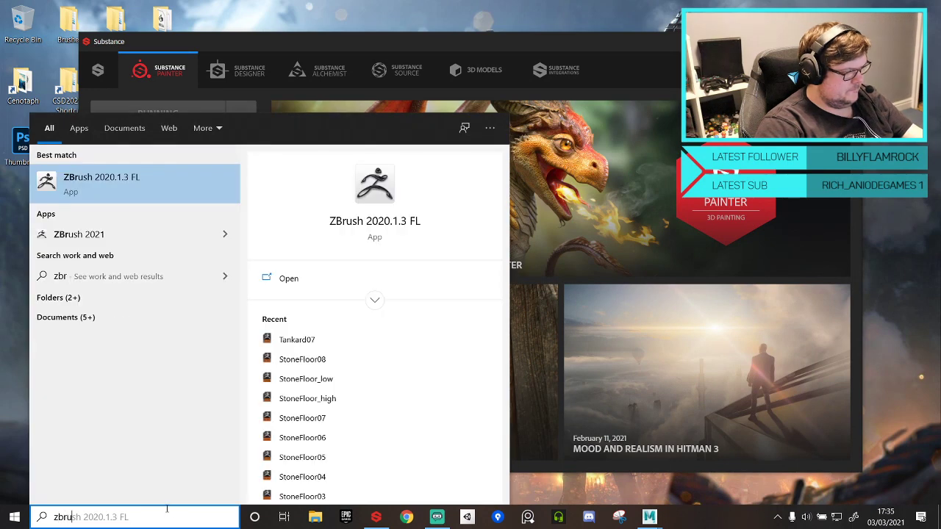
{"action": "type", "text": "sh"}
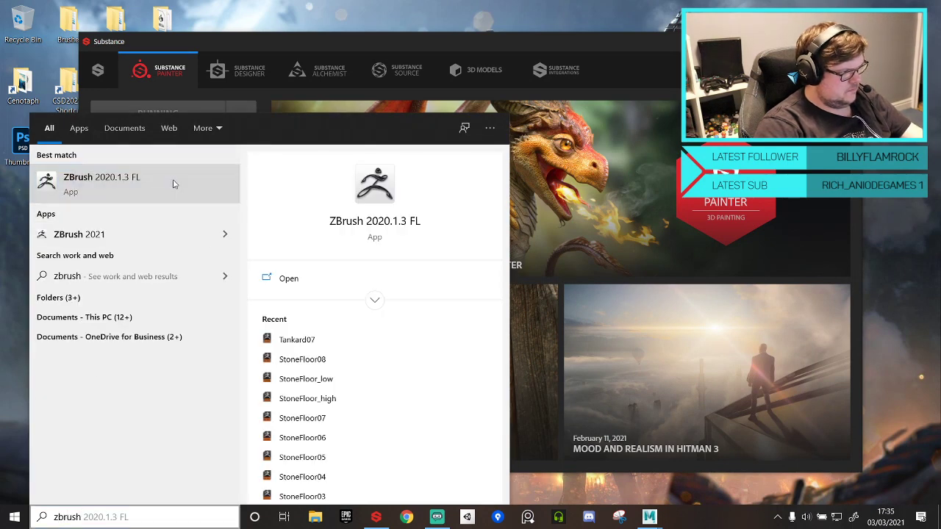
{"action": "left_click", "coordinate": [173, 184]}
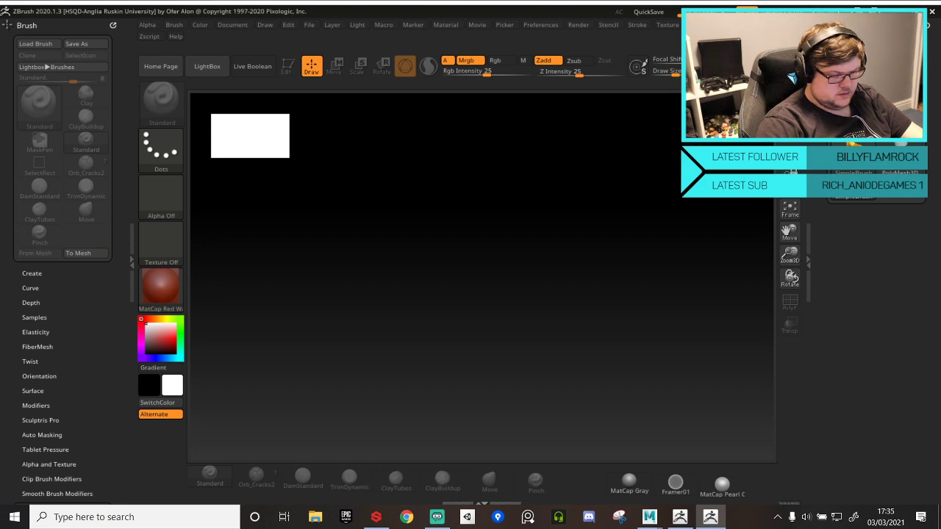
- Collapse the brush tray, hide LightBox and load the StoneFloor08 project from ARU/DemoScene/scenes/StoneFloor on drive D
{"action": "left_click", "coordinate": [130, 243]}
{"action": "left_click", "coordinate": [86, 56]}
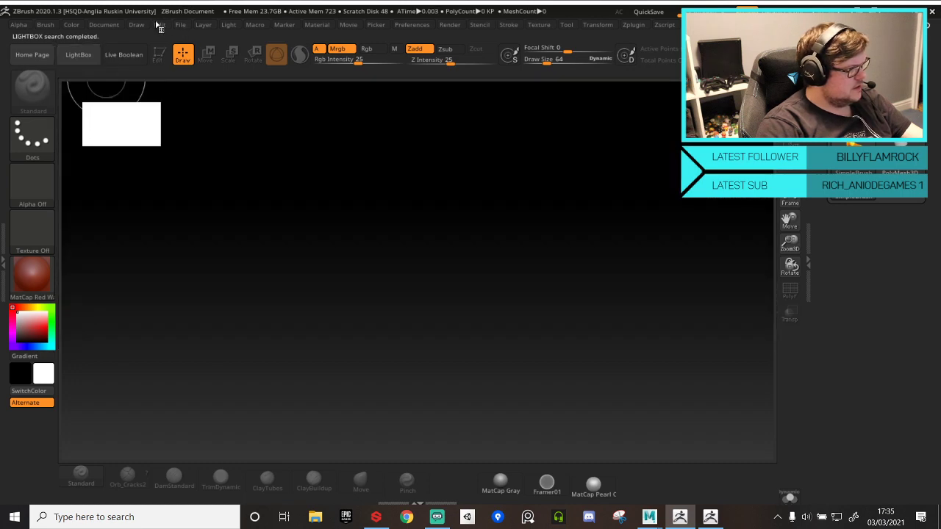
{"action": "left_click", "coordinate": [182, 27]}
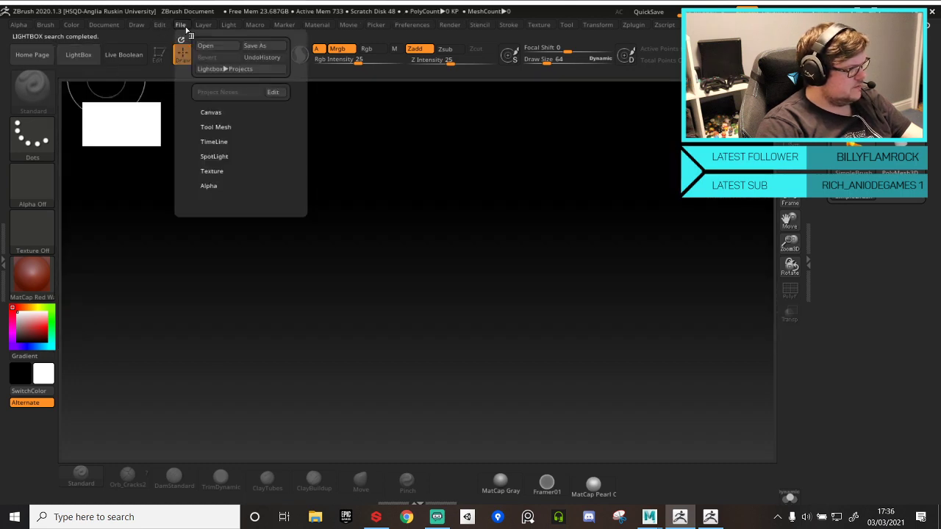
{"action": "left_click", "coordinate": [223, 50]}
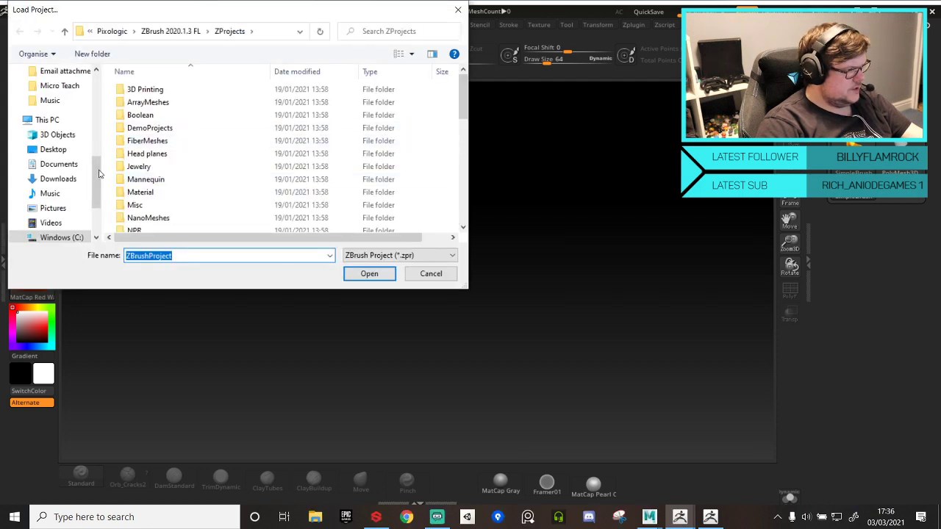
{"action": "scroll", "coordinate": [99, 173], "scroll_direction": "down", "scroll_amount": 2}
{"action": "left_click", "coordinate": [65, 173]}
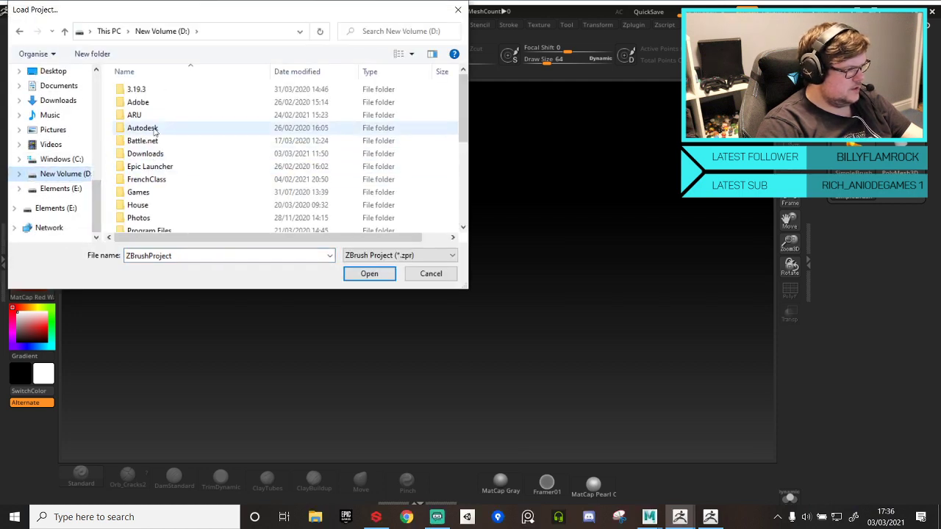
{"action": "double_click", "coordinate": [141, 115]}
{"action": "double_click", "coordinate": [150, 128]}
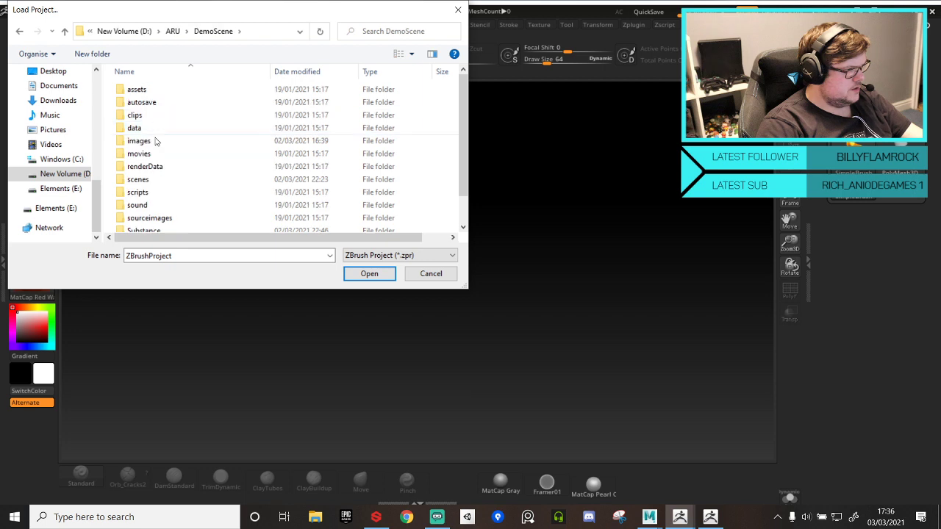
{"action": "double_click", "coordinate": [153, 181]}
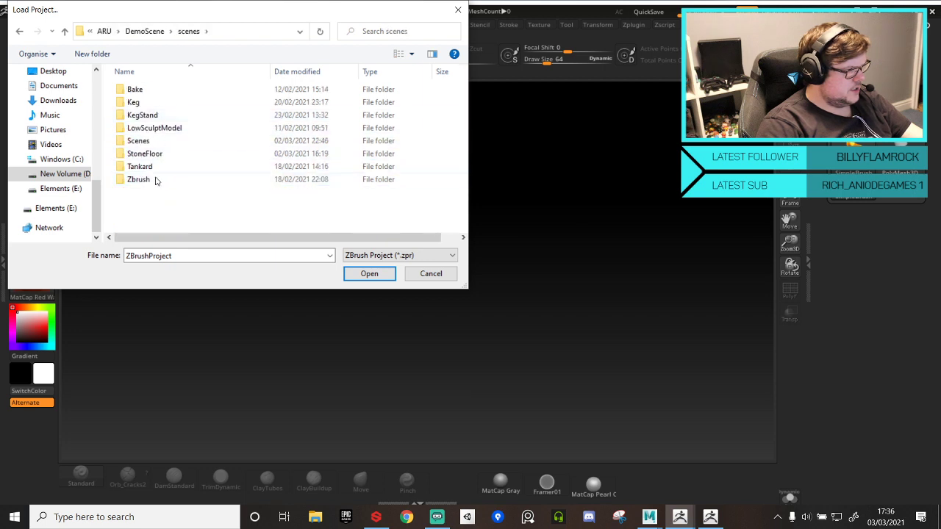
{"action": "double_click", "coordinate": [150, 153]}
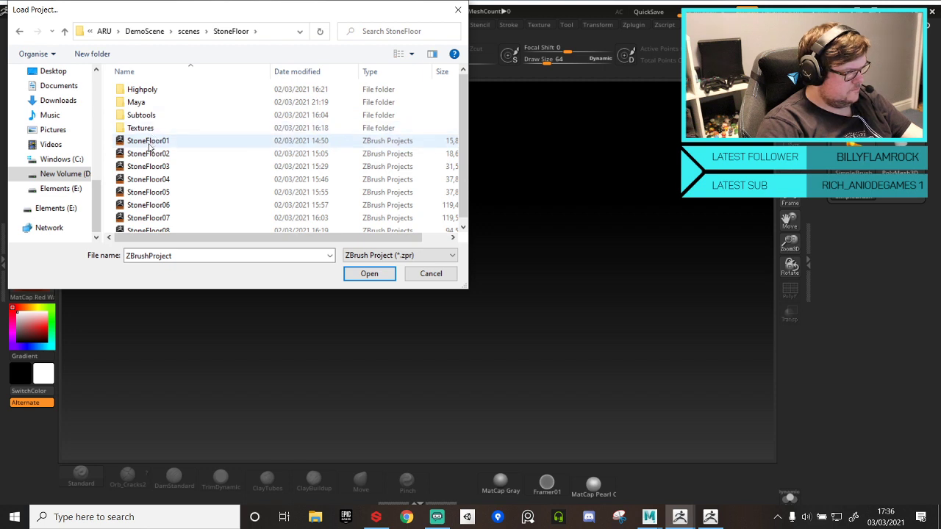
{"action": "double_click", "coordinate": [164, 227]}
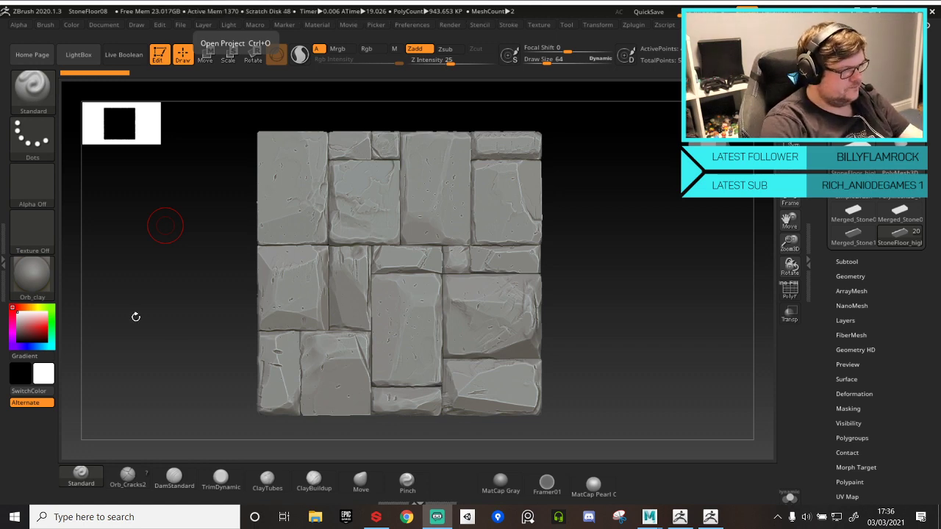
- Examine the stone floor's subtools, including the individual stones inside the Stones folder and the low and high versions
{"action": "left_click", "coordinate": [848, 262]}
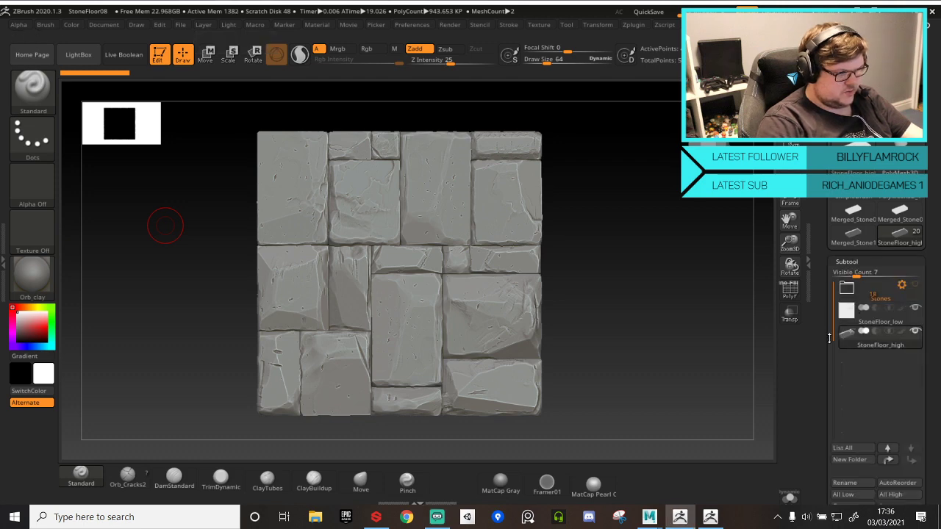
{"action": "left_click", "coordinate": [846, 289]}
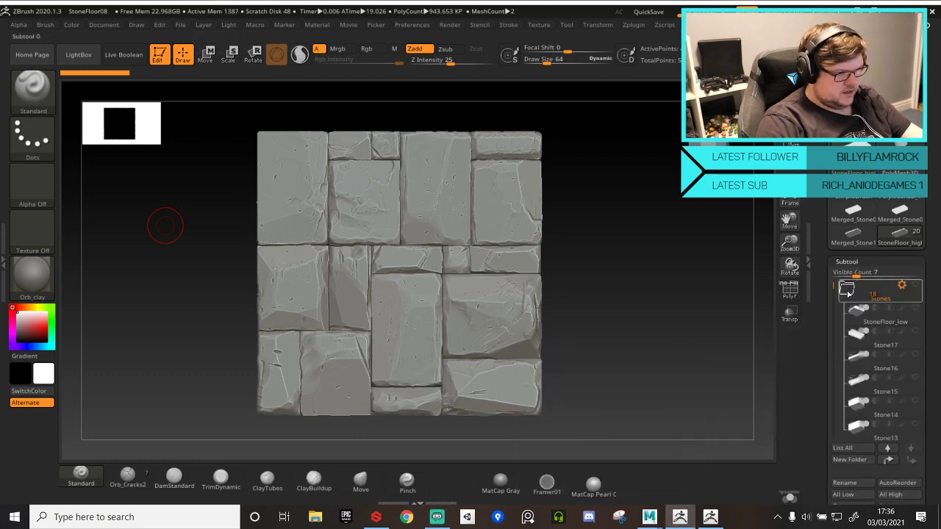
{"action": "left_click", "coordinate": [847, 291]}
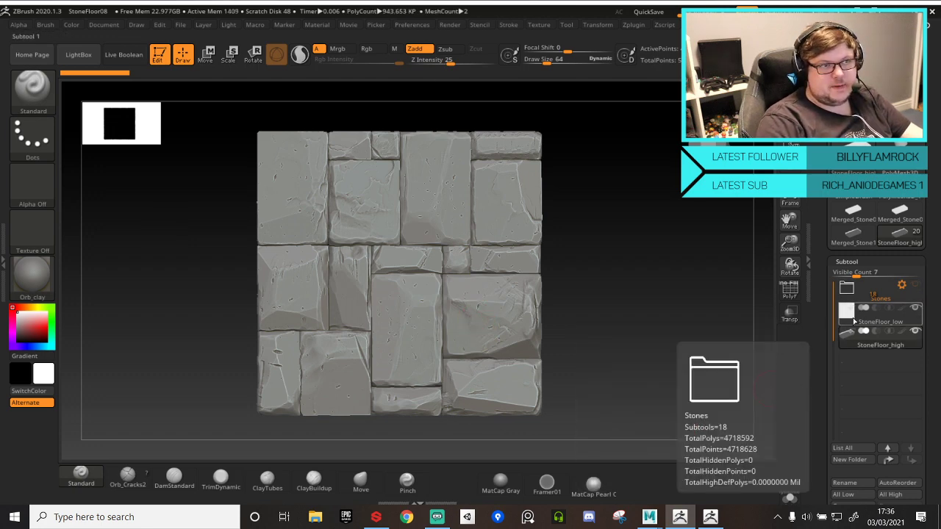
{"action": "mouse_move", "coordinate": [860, 318]}
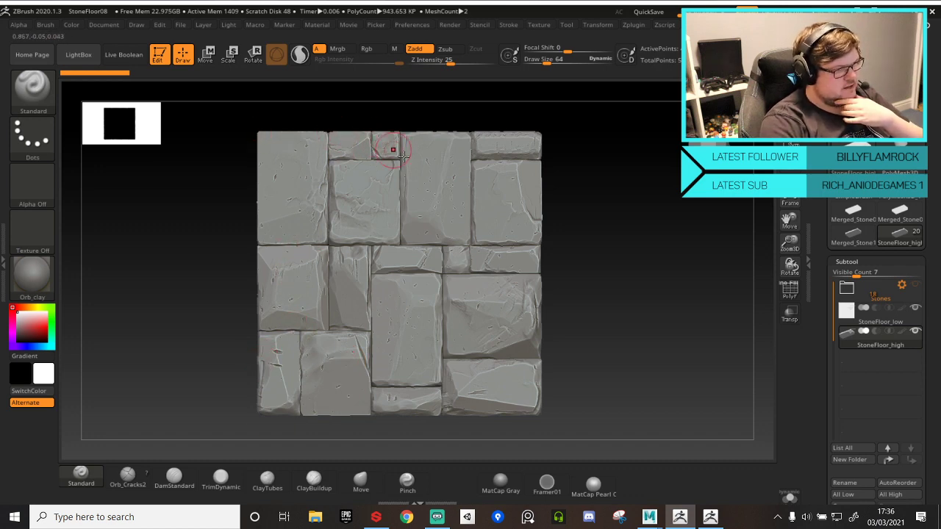
{"action": "left_click", "coordinate": [864, 324]}
{"action": "mouse_move", "coordinate": [857, 322]}
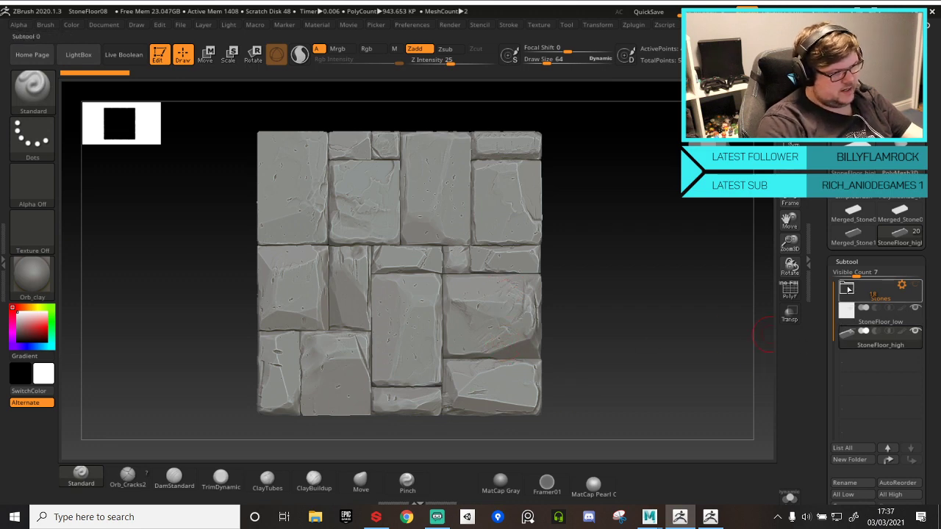
{"action": "left_click", "coordinate": [847, 288]}
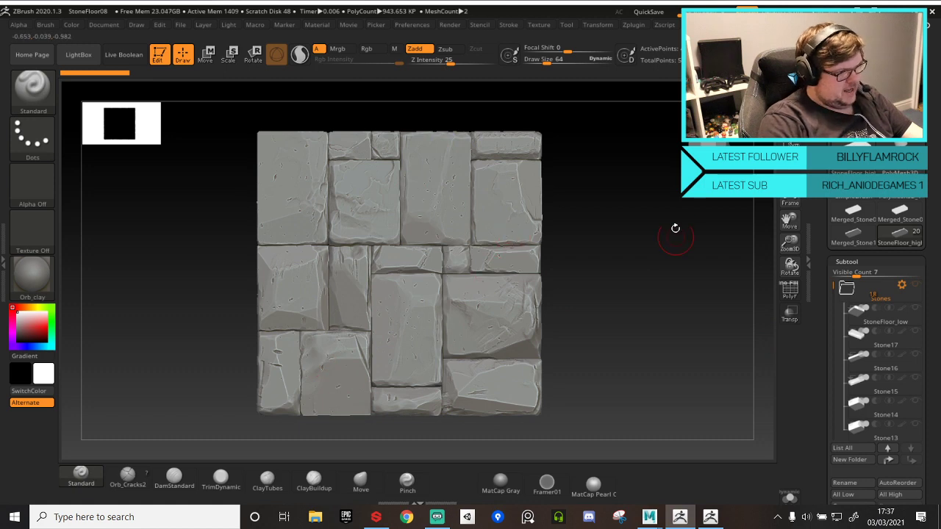
{"action": "left_click", "coordinate": [845, 293]}
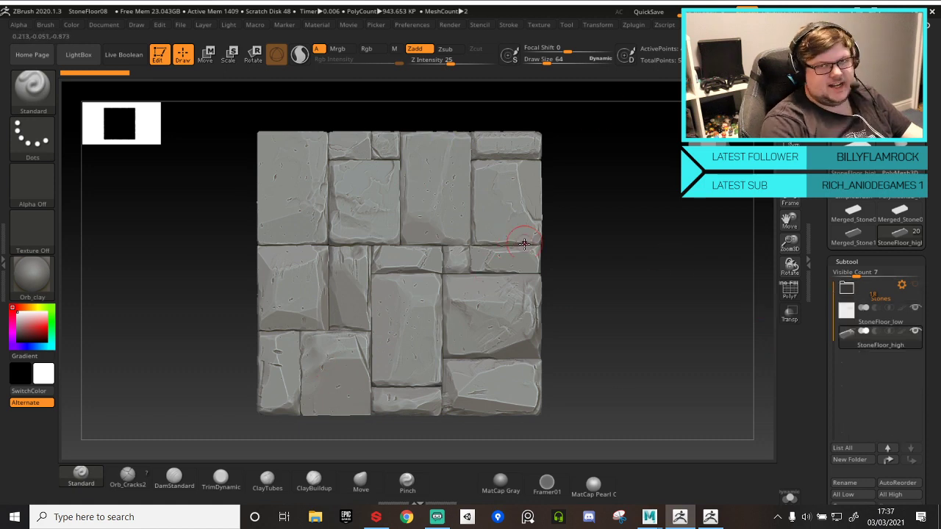
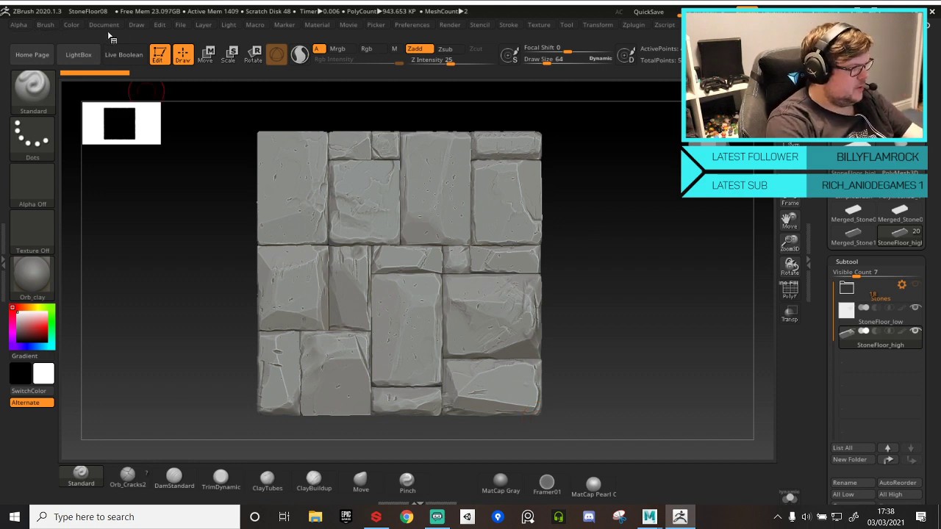
- Load the StoneFloor03 project without saving the open one, and reload it the same way
{"action": "left_click", "coordinate": [183, 26]}
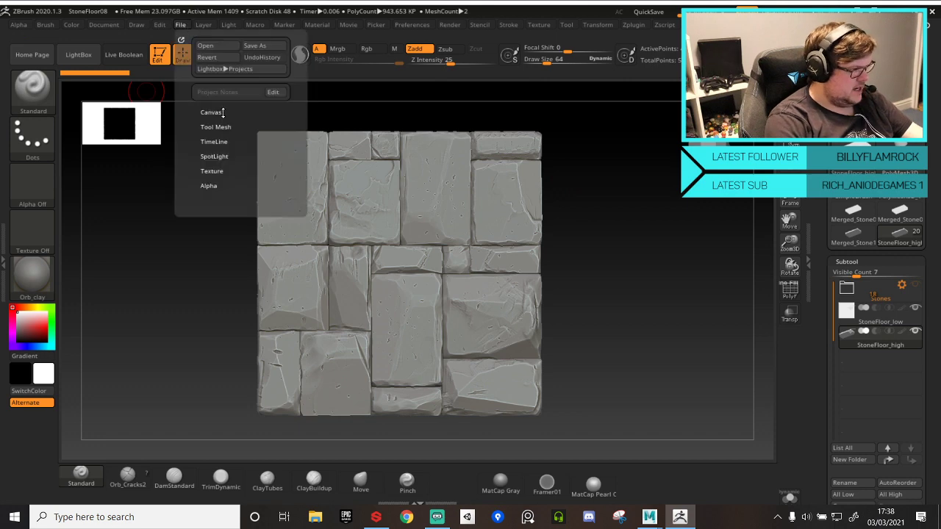
{"action": "left_click", "coordinate": [206, 46]}
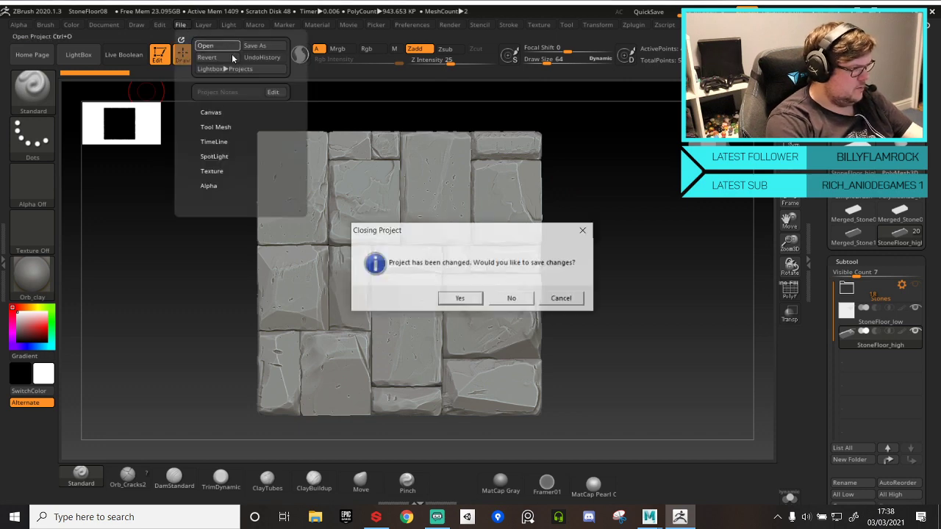
{"action": "left_click", "coordinate": [512, 298]}
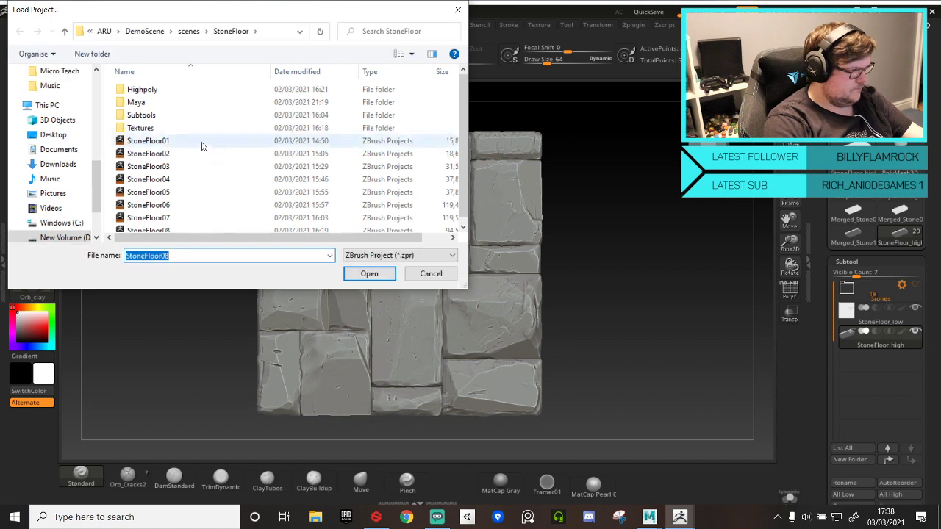
{"action": "scroll", "coordinate": [462, 153], "scroll_direction": "down", "scroll_amount": 1}
{"action": "double_click", "coordinate": [174, 159]}
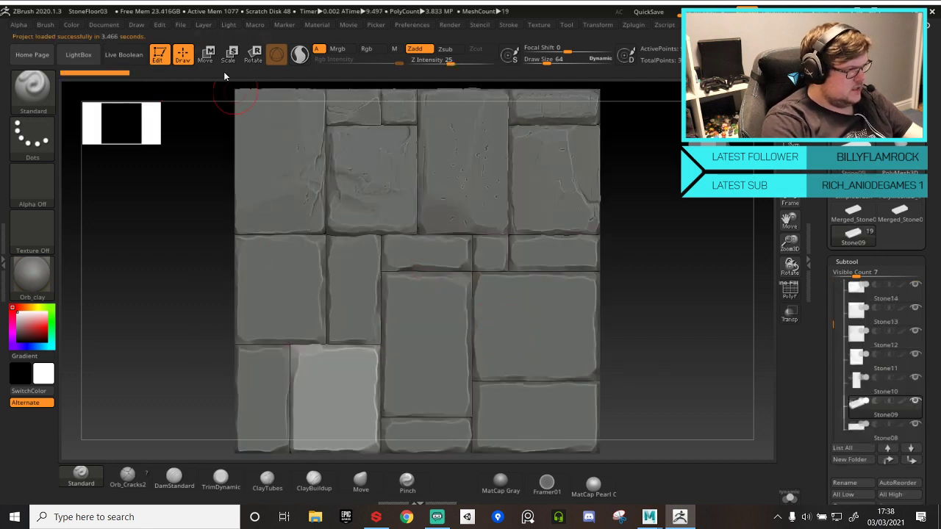
{"action": "left_click", "coordinate": [180, 25]}
{"action": "left_click", "coordinate": [207, 46]}
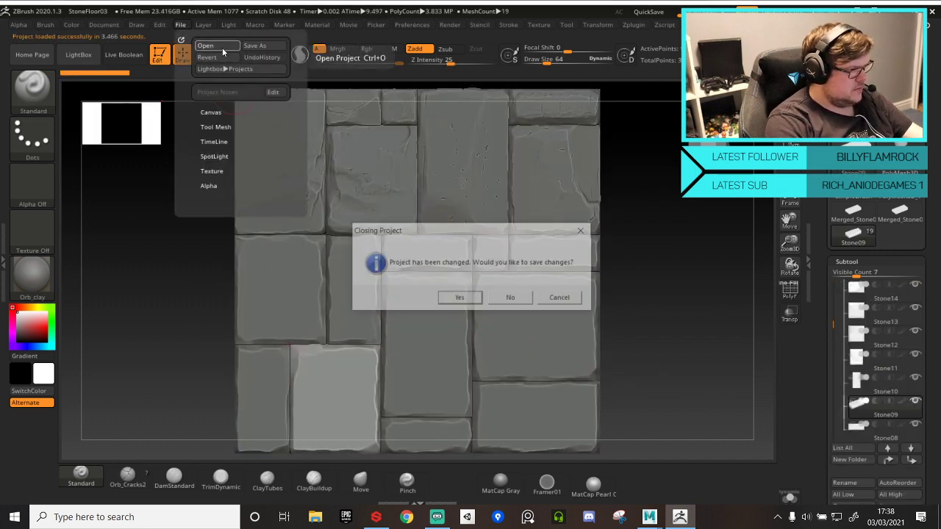
{"action": "left_click", "coordinate": [513, 298]}
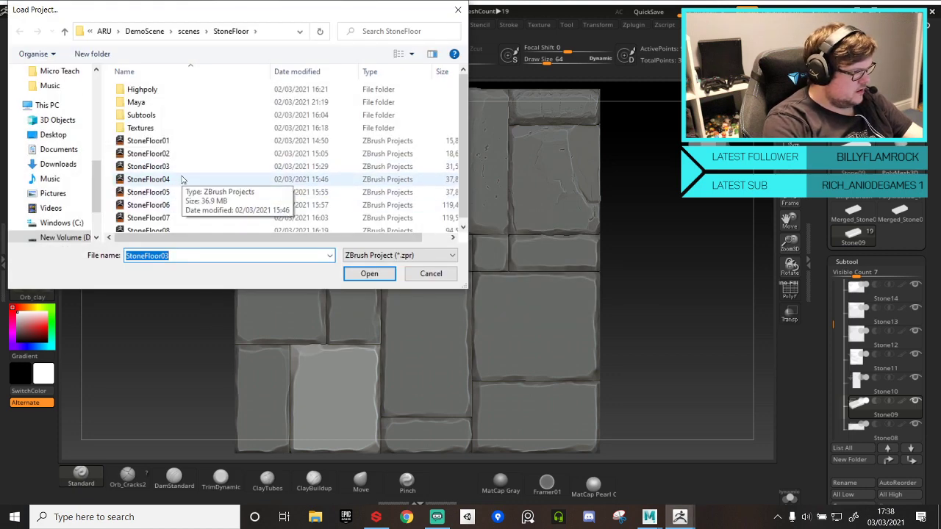
{"action": "double_click", "coordinate": [185, 168]}
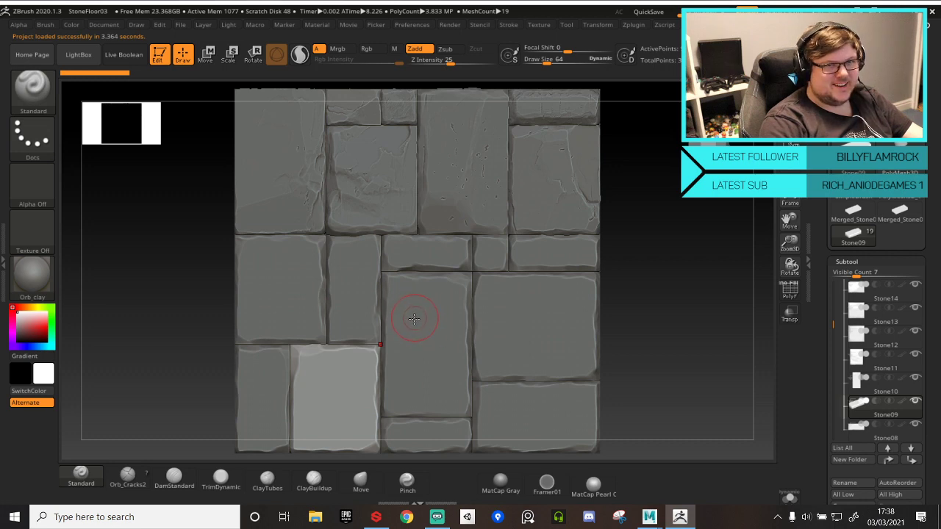
- Load the StoneFloor02 project from the StoneFloor folder without saving changes to the open project
{"action": "left_click", "coordinate": [180, 26]}
{"action": "left_click", "coordinate": [204, 48]}
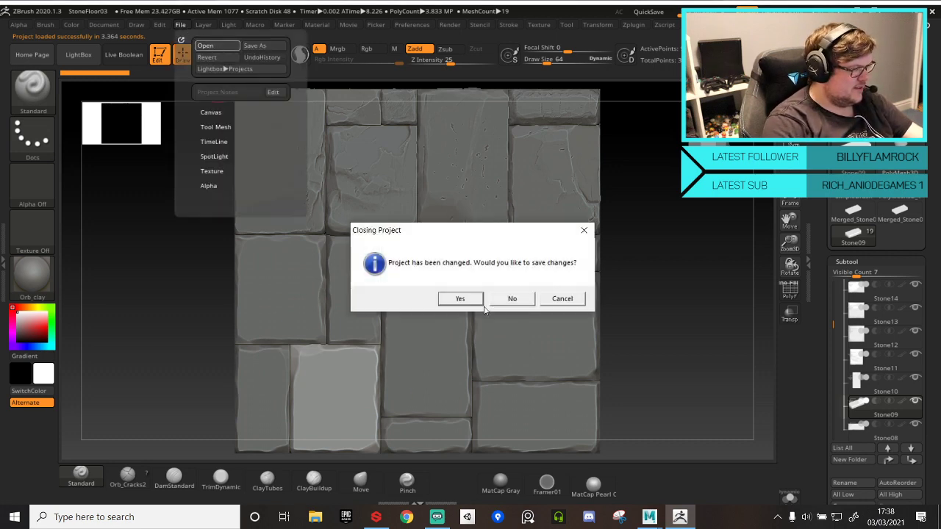
{"action": "left_click", "coordinate": [512, 300]}
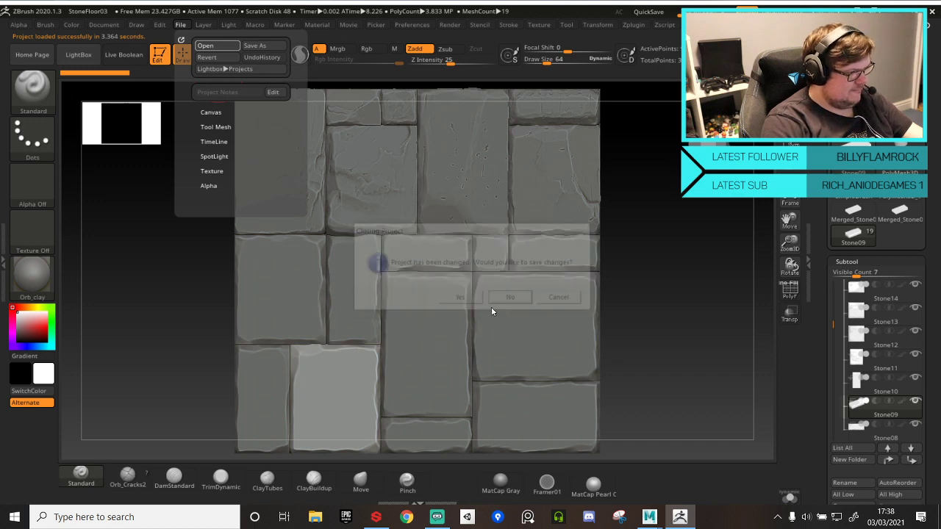
{"action": "left_click", "coordinate": [182, 154]}
{"action": "double_click", "coordinate": [181, 154]}
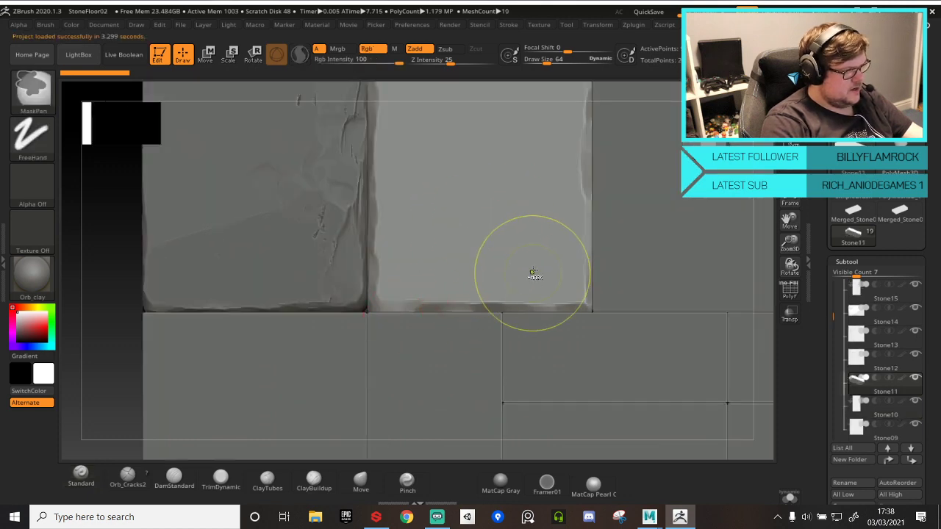
- Select the unsculpted Stone17 directly below the cracked stone and subdivide its geometry
{"action": "mouse_move", "coordinate": [542, 246]}
{"action": "right_mouse_down", "text": "alt"}
{"action": "mouse_move", "coordinate": [508, 179]}
{"action": "mouse_move", "coordinate": [521, 243]}
{"action": "mouse_move", "coordinate": [530, 243]}
{"action": "right_mouse_up", "text": "alt"}
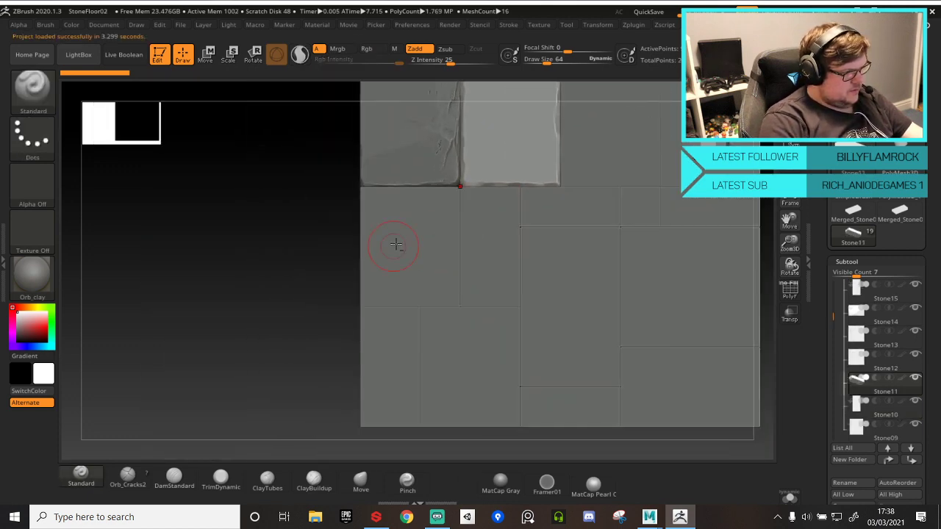
{"action": "left_click", "coordinate": [399, 247], "text": "alt"}
{"action": "right_click_drag", "start_coordinate": [407, 208], "coordinate": [442, 288], "text": "alt"}
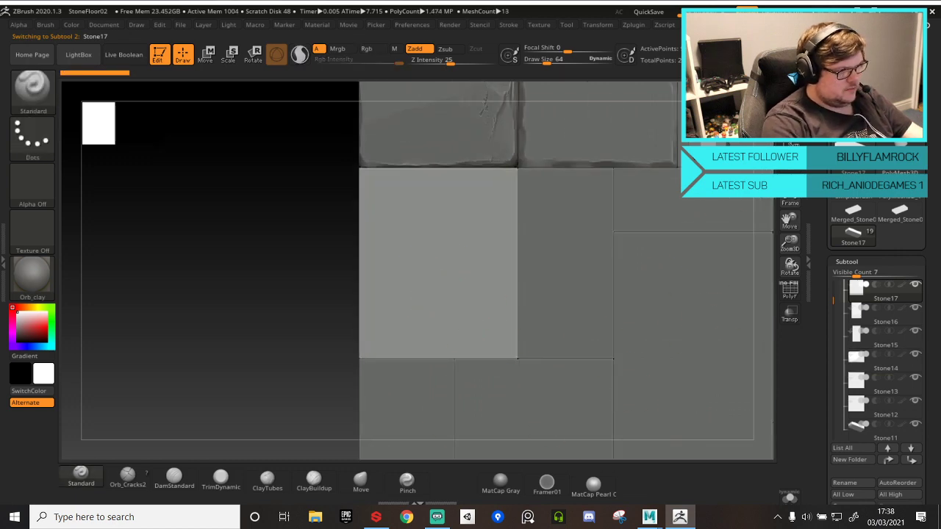
{"action": "left_click", "coordinate": [847, 262]}
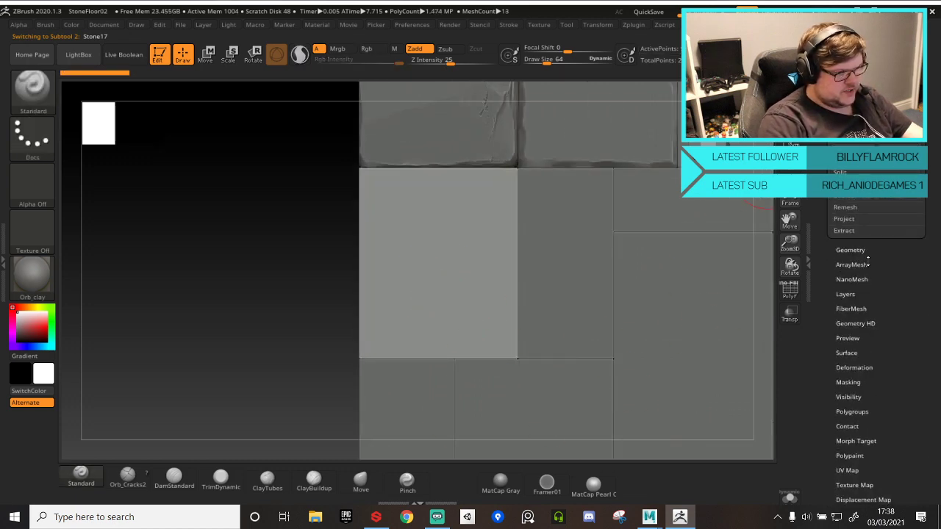
{"action": "scroll", "coordinate": [852, 265], "scroll_direction": "up", "scroll_amount": 4}
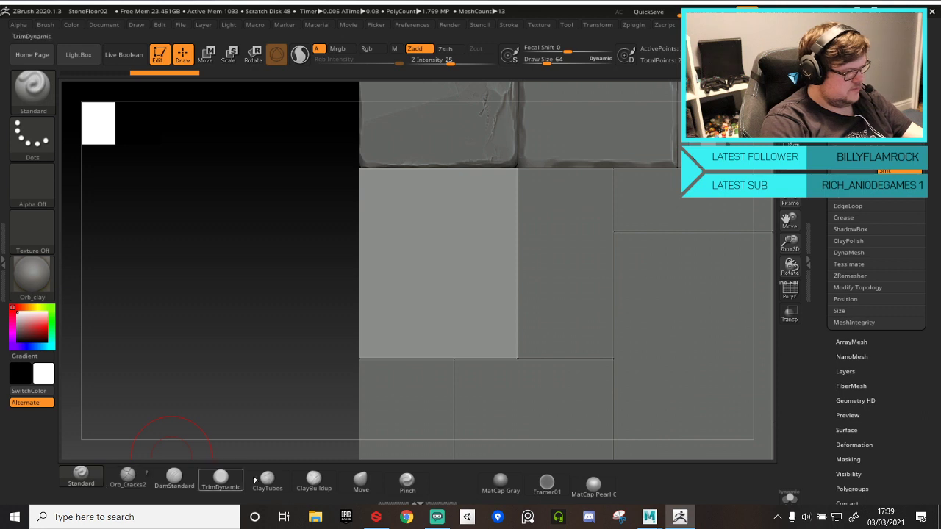
- Wear down Stone17's left edge and upper-left corner with the TrimDynamic brush at a draw size of 20
{"action": "left_click", "coordinate": [221, 479]}
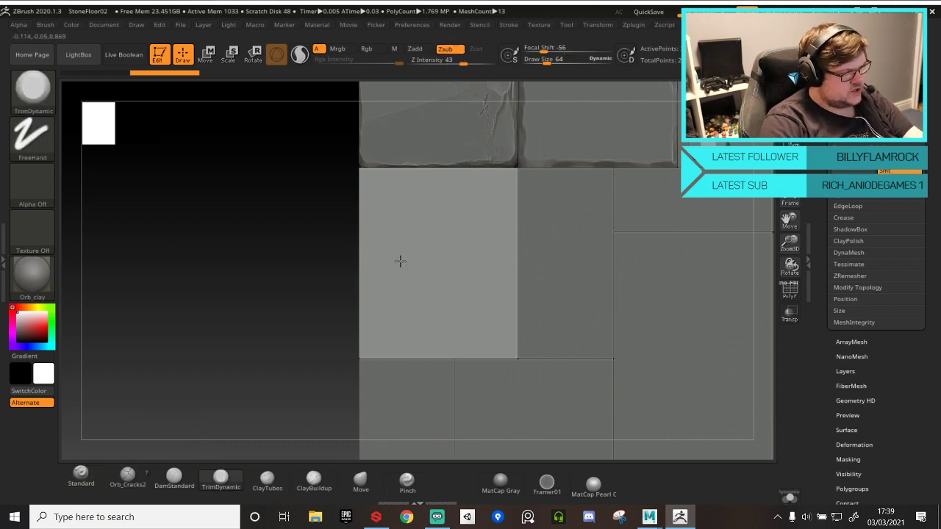
{"action": "key", "text": "bracketleft"}
{"action": "key", "text": "bracketleft"}
{"action": "key", "text": "bracketleft"}
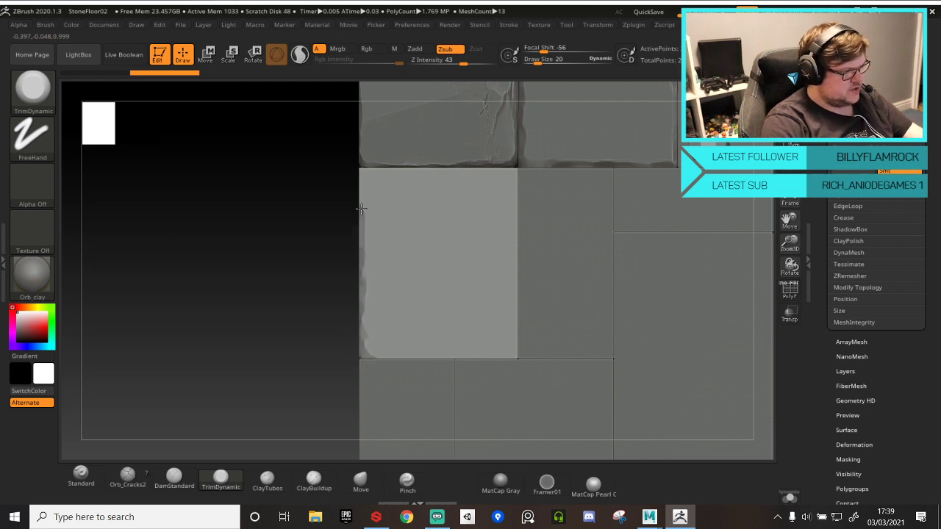
{"action": "mouse_move", "coordinate": [392, 169]}
{"action": "left_mouse_down"}
{"action": "mouse_move", "coordinate": [408, 170]}
{"action": "mouse_move", "coordinate": [362, 175]}
{"action": "left_mouse_up"}
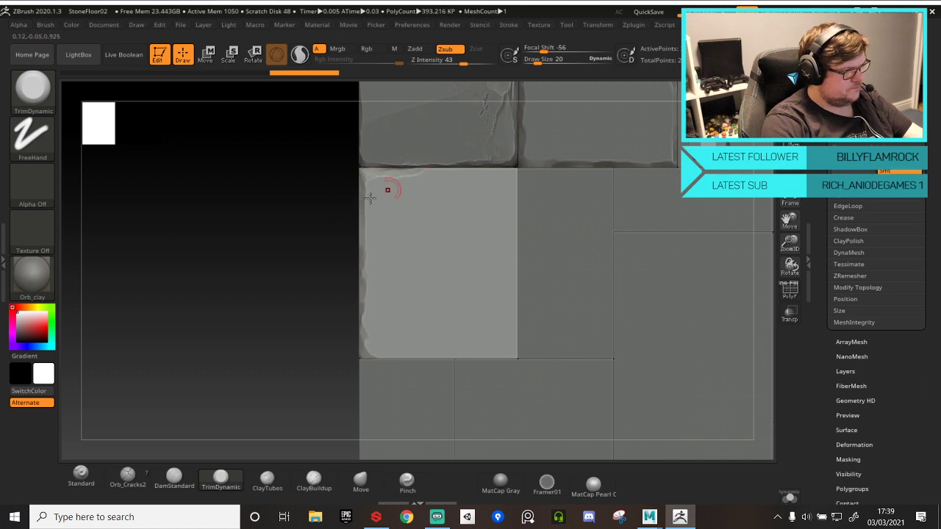
{"action": "left_click_drag", "start_coordinate": [274, 206], "coordinate": [369, 173]}
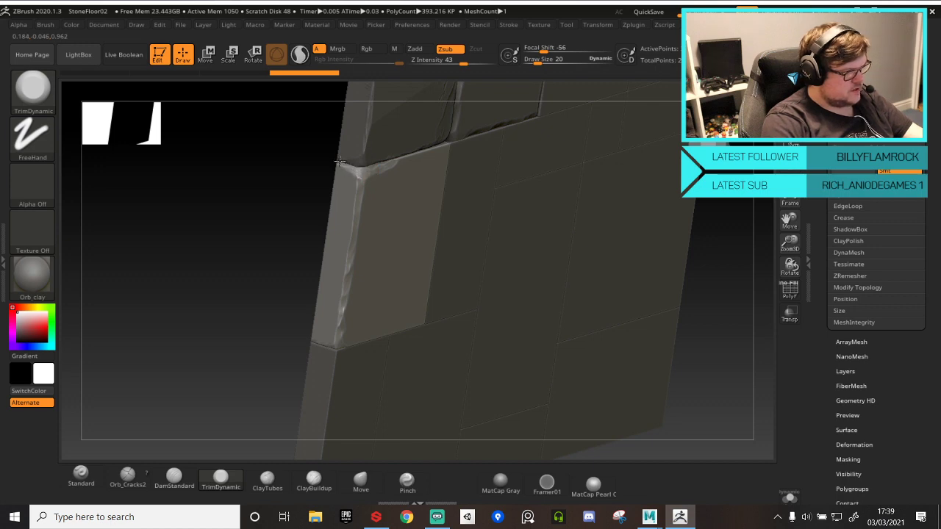
{"action": "mouse_move", "coordinate": [339, 160]}
{"action": "left_mouse_down"}
{"action": "mouse_move", "coordinate": [347, 294]}
{"action": "mouse_move", "coordinate": [337, 334]}
{"action": "left_mouse_up"}
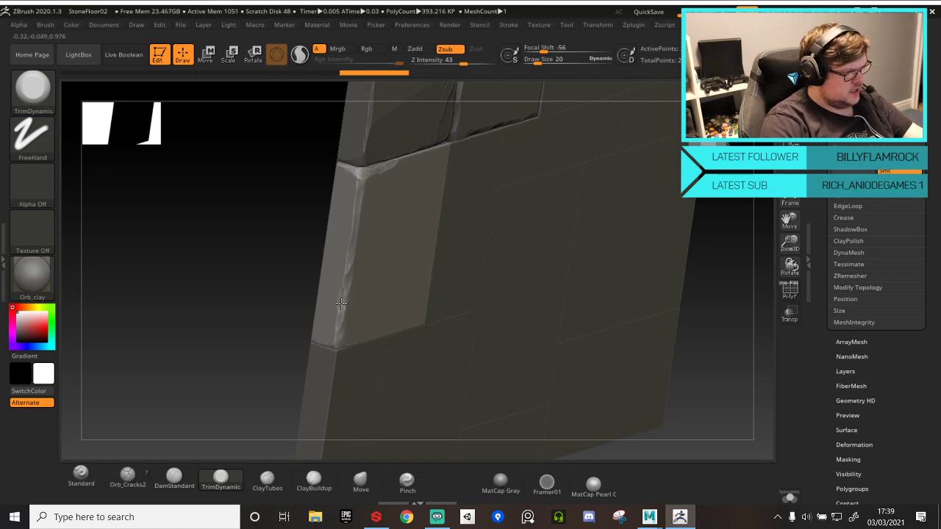
{"action": "left_click_drag", "start_coordinate": [344, 280], "coordinate": [348, 351]}
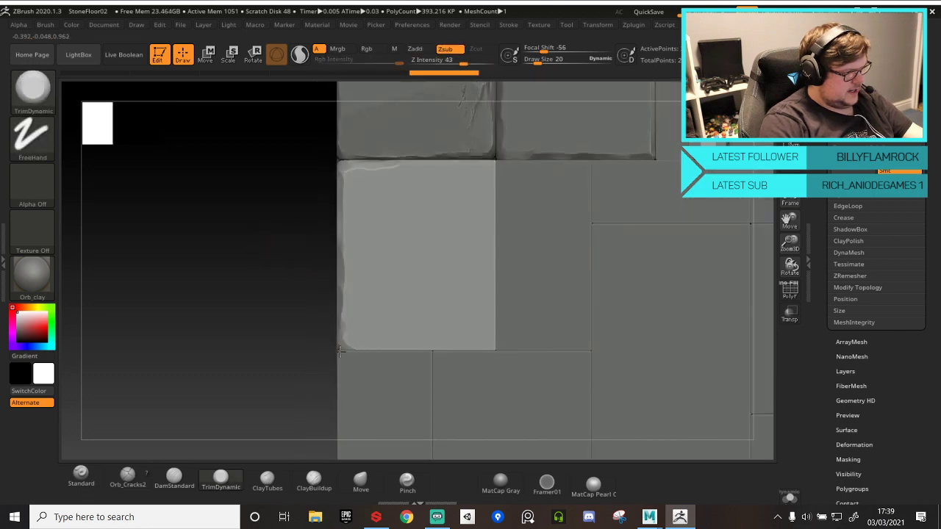
- Chip Stone17's lower, right and upper edges with irregular TrimDynamic strokes
{"action": "left_click_drag", "start_coordinate": [294, 307], "coordinate": [337, 369]}
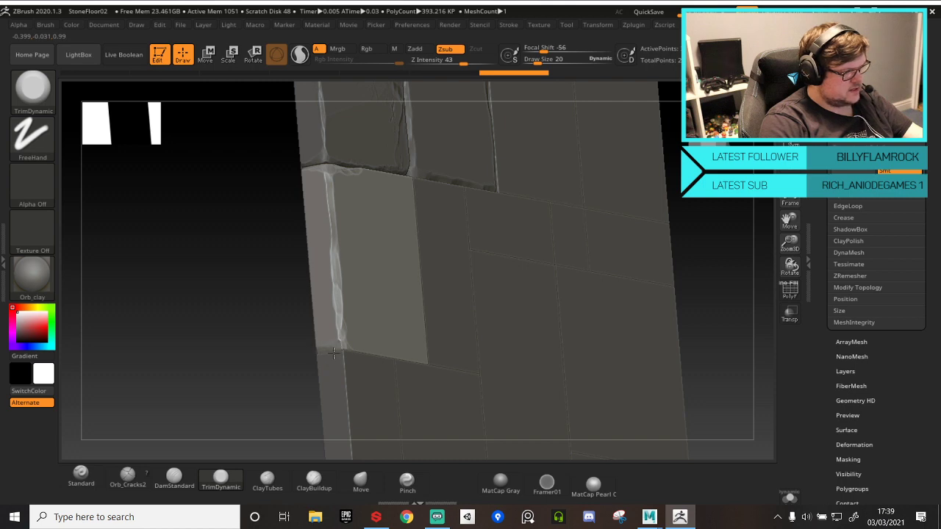
{"action": "mouse_move", "coordinate": [333, 354]}
{"action": "left_mouse_down"}
{"action": "mouse_move", "coordinate": [315, 342]}
{"action": "mouse_move", "coordinate": [271, 343]}
{"action": "mouse_move", "coordinate": [422, 358]}
{"action": "mouse_move", "coordinate": [480, 330]}
{"action": "left_mouse_up"}
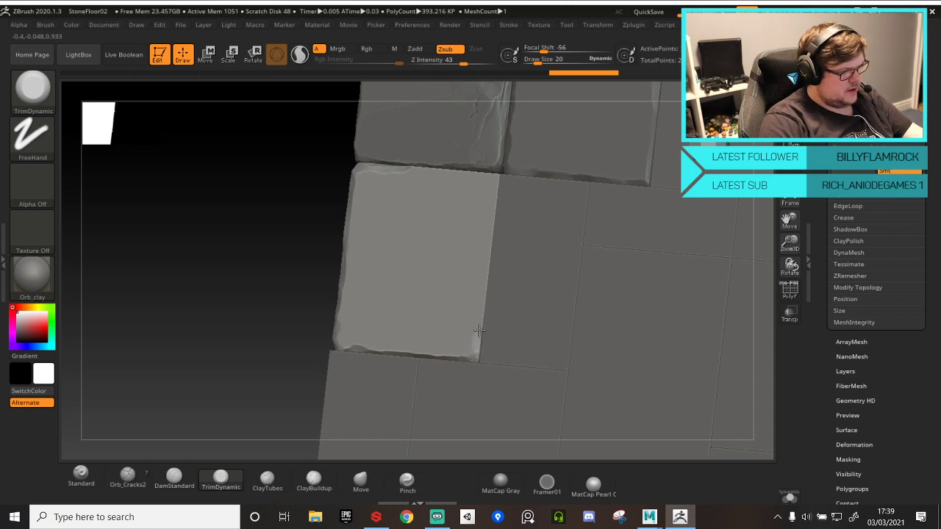
{"action": "left_click_drag", "start_coordinate": [485, 274], "coordinate": [494, 209]}
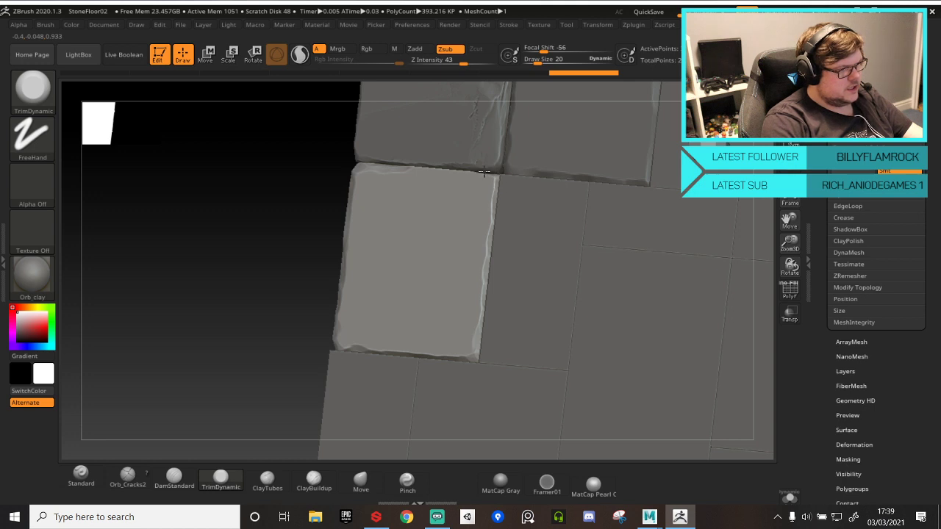
{"action": "left_click_drag", "start_coordinate": [402, 164], "coordinate": [488, 158]}
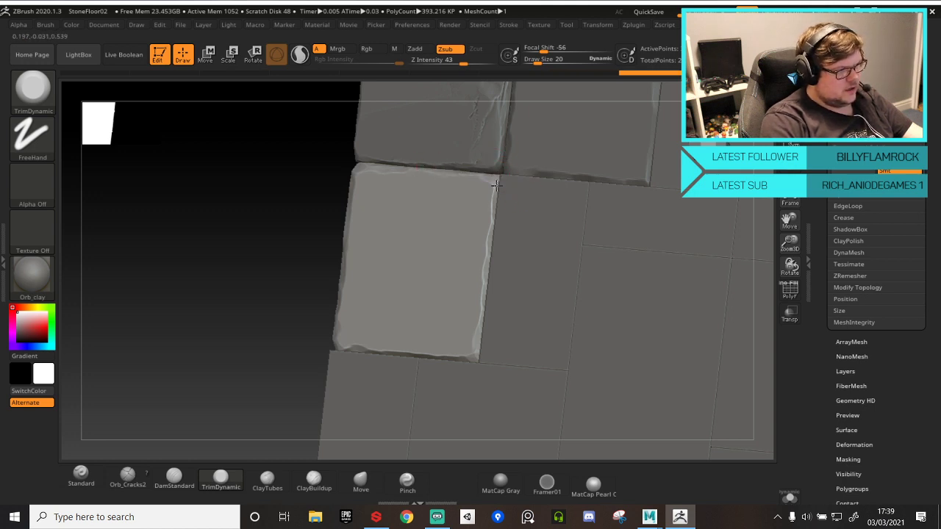
- Compare Stone17 with the finished stones above it and touch up its left, lower and right edge wear
{"action": "mouse_move", "coordinate": [436, 252]}
{"action": "right_mouse_down", "text": "shift"}
{"action": "mouse_move", "coordinate": [483, 250]}
{"action": "mouse_move", "coordinate": [533, 264]}
{"action": "right_mouse_up", "text": "shift"}
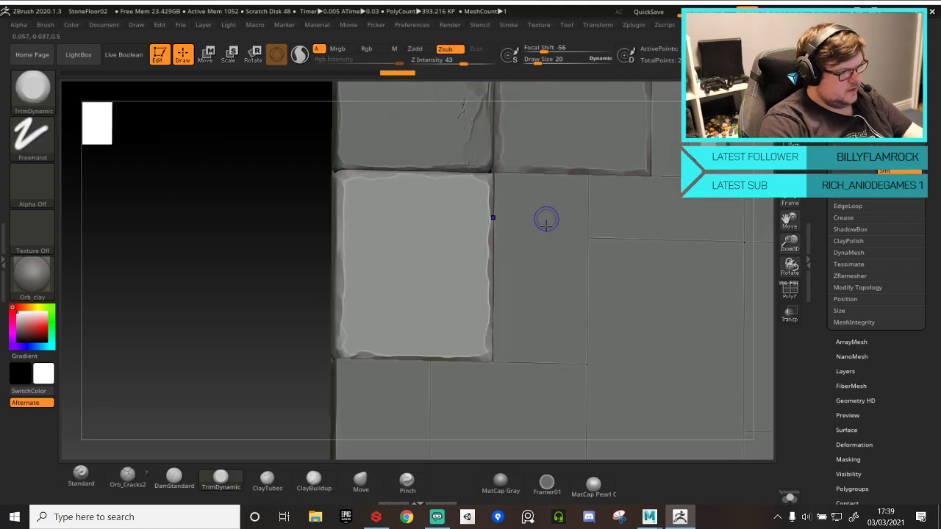
{"action": "right_click_drag", "start_coordinate": [498, 206], "coordinate": [484, 367], "text": "alt"}
{"action": "right_click_drag", "start_coordinate": [535, 253], "coordinate": [562, 130], "text": "alt"}
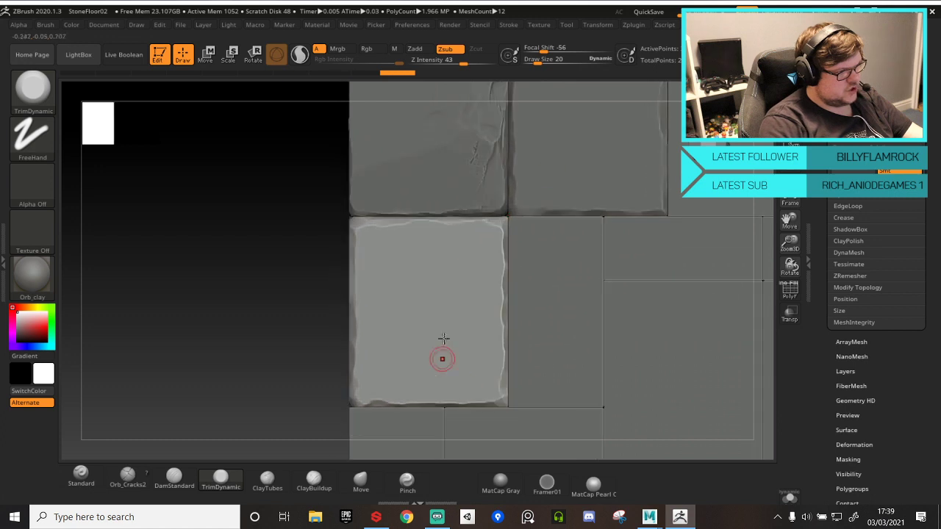
{"action": "right_click_drag", "start_coordinate": [542, 348], "coordinate": [544, 272], "text": "alt"}
{"action": "left_click_drag", "start_coordinate": [372, 326], "coordinate": [354, 328]}
{"action": "mouse_move", "coordinate": [431, 328]}
{"action": "left_mouse_down"}
{"action": "mouse_move", "coordinate": [403, 326]}
{"action": "mouse_move", "coordinate": [495, 323]}
{"action": "left_mouse_up"}
{"action": "left_click_drag", "start_coordinate": [509, 273], "coordinate": [506, 287]}
- Switch to the ClayBuildup brush and enlarge its draw size to 48
{"action": "left_click", "coordinate": [314, 481]}
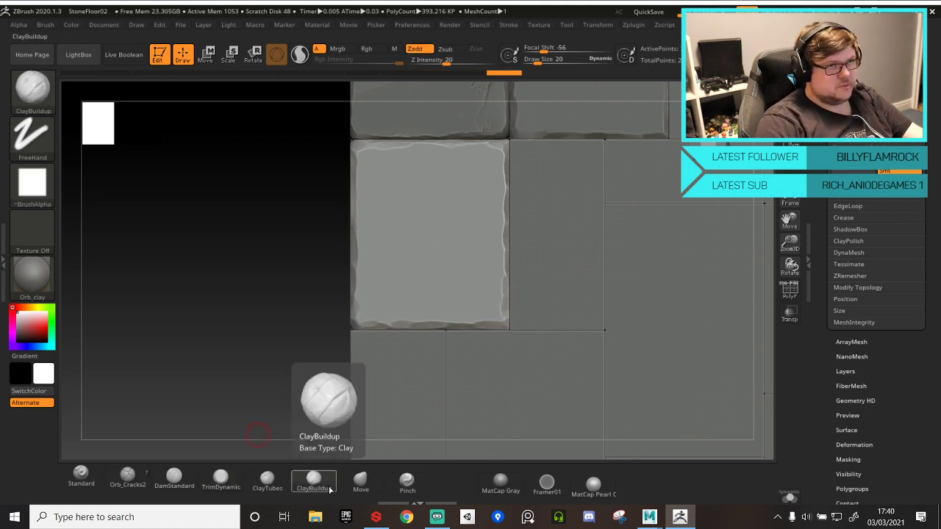
{"action": "key", "text": "bracketright"}
{"action": "key", "text": "bracketright"}
{"action": "key", "text": "bracketright"}
{"action": "key", "text": "bracketright"}
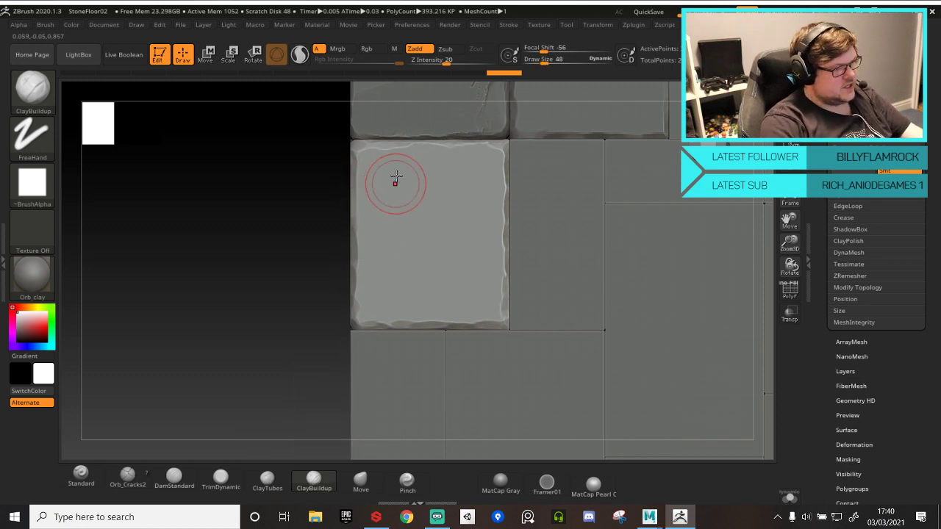
- Try four vertical ClayBuildup strokes down the face of Stone17 and undo them
{"action": "left_click_drag", "start_coordinate": [378, 151], "coordinate": [382, 324]}
{"action": "left_click_drag", "start_coordinate": [418, 151], "coordinate": [419, 324]}
{"action": "left_click_drag", "start_coordinate": [450, 154], "coordinate": [452, 323]}
{"action": "left_click_drag", "start_coordinate": [479, 163], "coordinate": [466, 339]}
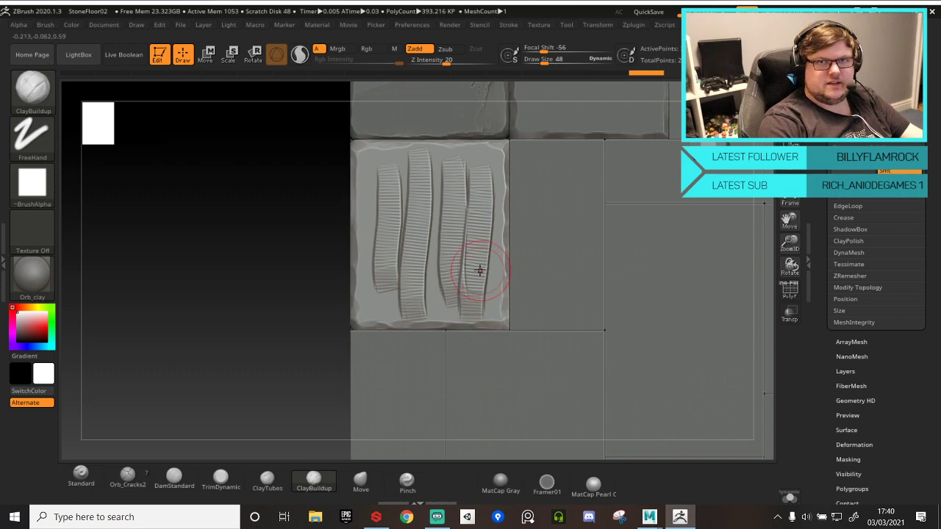
{"action": "key", "text": "ctrl+z"}
{"action": "key", "text": "ctrl+z"}
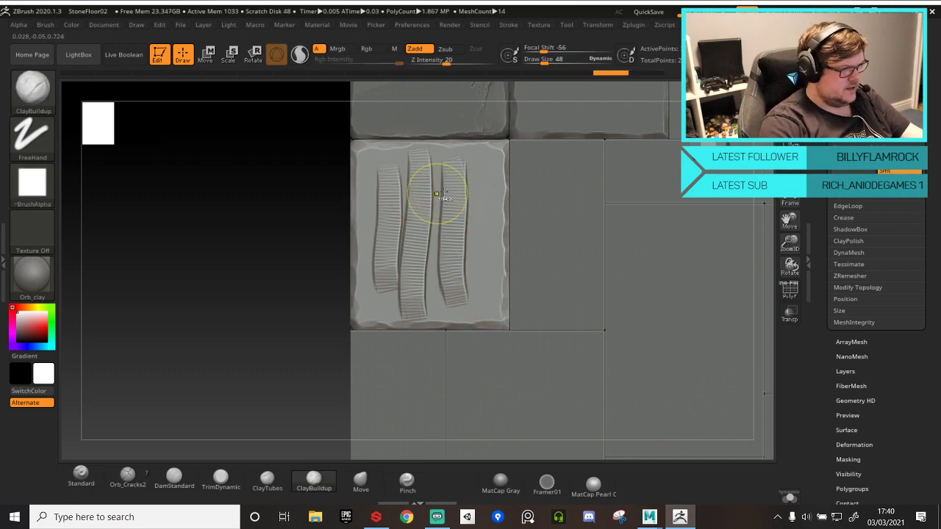
{"action": "key", "text": "ctrl+z"}
{"action": "key", "text": "ctrl+z"}
- Cover the whole face of Stone17 with overlapping, criss-crossing ClayBuildup strokes
{"action": "mouse_move", "coordinate": [369, 153]}
{"action": "left_mouse_down"}
{"action": "mouse_move", "coordinate": [369, 300]}
{"action": "mouse_move", "coordinate": [403, 151]}
{"action": "mouse_move", "coordinate": [430, 323]}
{"action": "mouse_move", "coordinate": [445, 150]}
{"action": "mouse_move", "coordinate": [453, 297]}
{"action": "mouse_move", "coordinate": [485, 308]}
{"action": "mouse_move", "coordinate": [494, 165]}
{"action": "mouse_move", "coordinate": [500, 308]}
{"action": "mouse_move", "coordinate": [382, 290]}
{"action": "mouse_move", "coordinate": [488, 305]}
{"action": "mouse_move", "coordinate": [363, 316]}
{"action": "mouse_move", "coordinate": [411, 274]}
{"action": "mouse_move", "coordinate": [404, 257]}
{"action": "mouse_move", "coordinate": [505, 173]}
{"action": "mouse_move", "coordinate": [466, 158]}
{"action": "mouse_move", "coordinate": [445, 179]}
{"action": "mouse_move", "coordinate": [470, 217]}
{"action": "mouse_move", "coordinate": [456, 231]}
{"action": "left_mouse_up"}
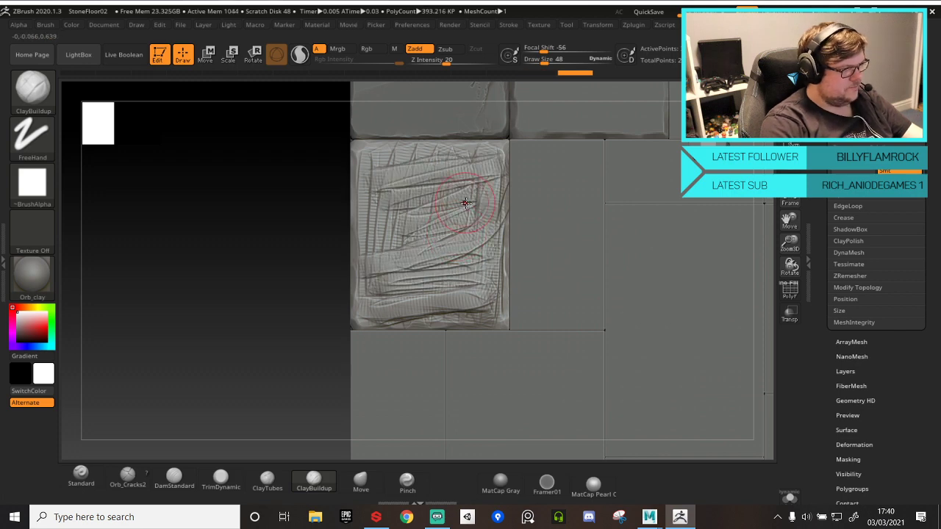
{"action": "right_click_drag", "start_coordinate": [484, 300], "coordinate": [458, 483], "text": "alt"}
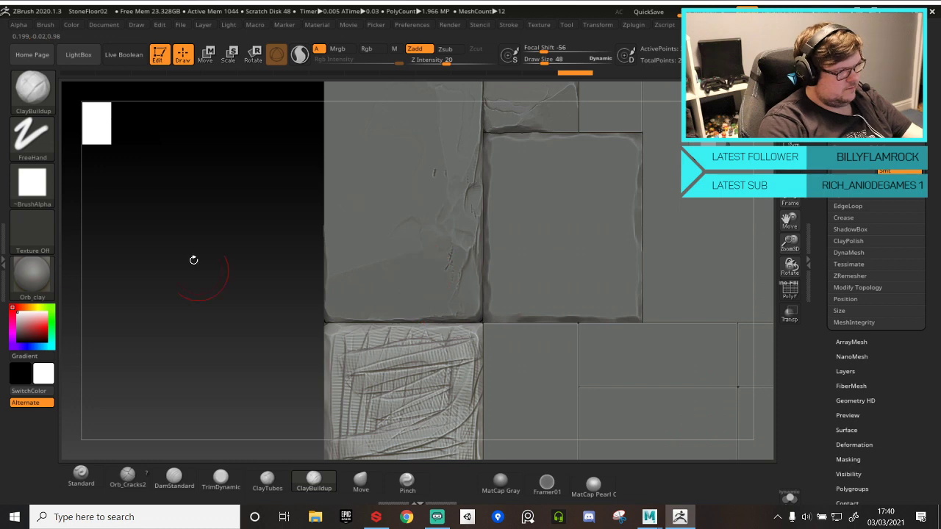
- Switch to the Planar brush and give it the square Alpha 28
{"action": "left_click", "coordinate": [55, 96]}
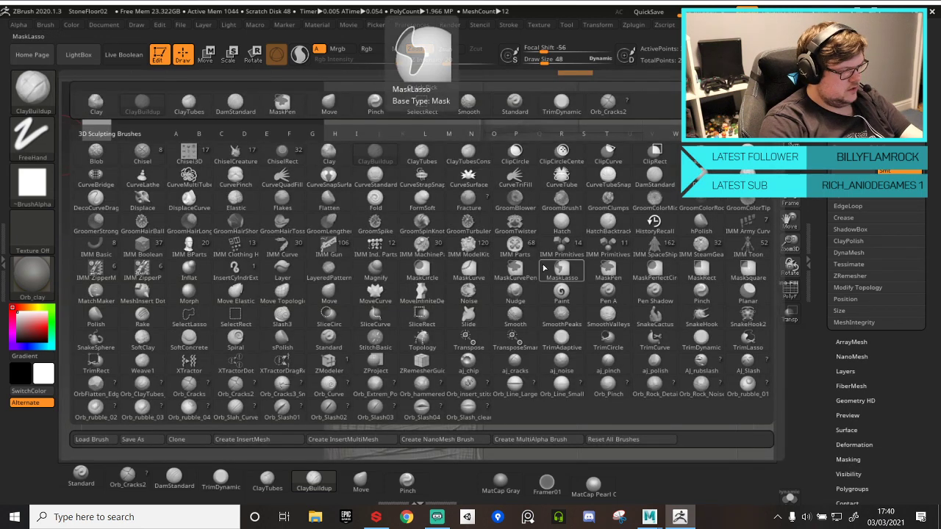
{"action": "key", "text": "p"}
{"action": "left_click", "coordinate": [747, 292]}
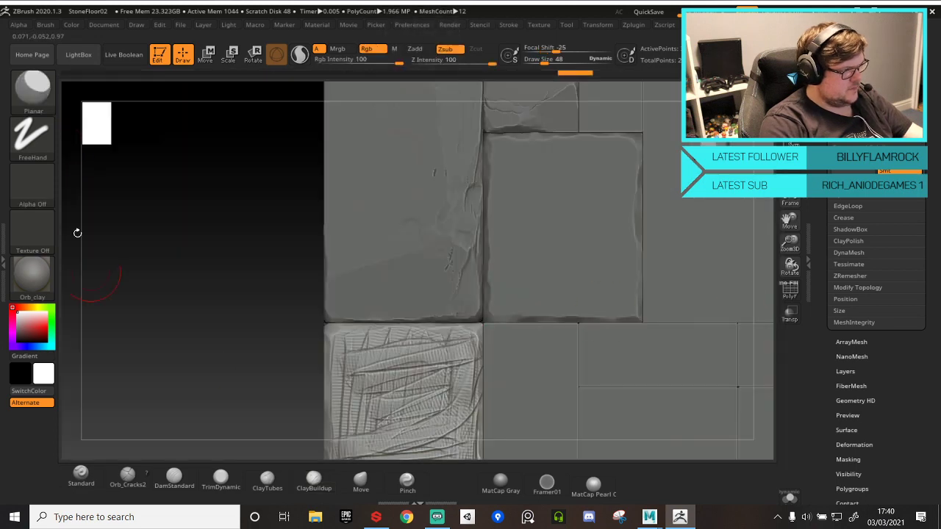
{"action": "left_click", "coordinate": [54, 191]}
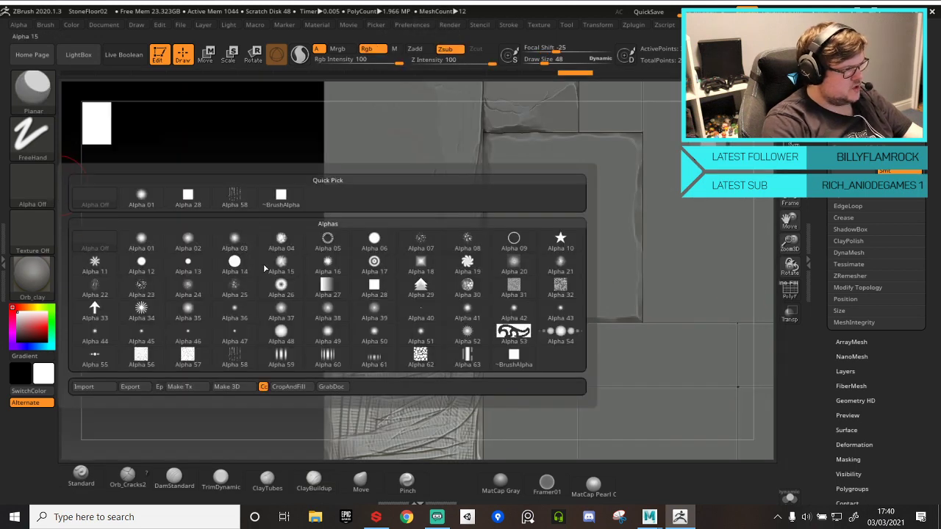
{"action": "left_click", "coordinate": [191, 197]}
- Flatten most of Stone17's clay strokes into broad angular planes with the Planar brush, working from the lower half upward
{"action": "right_click_drag", "start_coordinate": [471, 406], "coordinate": [522, 203], "text": "alt"}
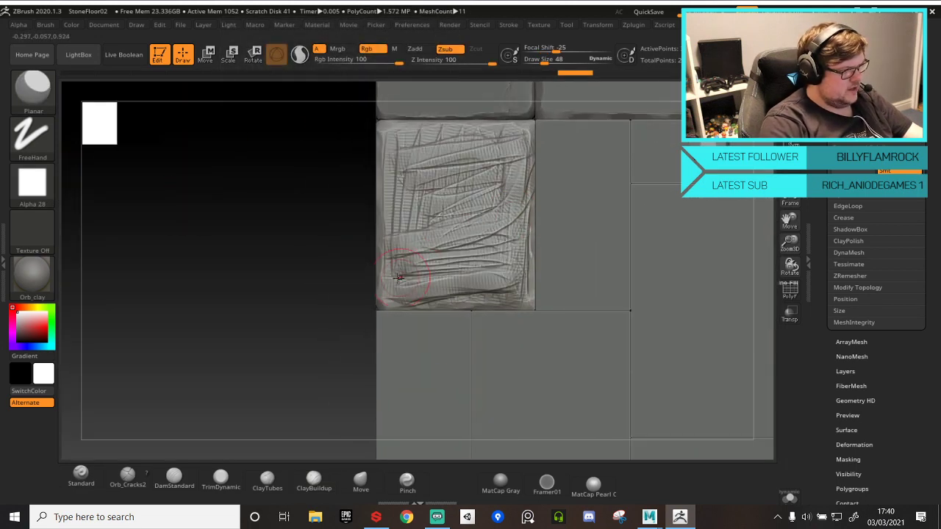
{"action": "mouse_move", "coordinate": [457, 245]}
{"action": "left_mouse_down"}
{"action": "mouse_move", "coordinate": [432, 257]}
{"action": "mouse_move", "coordinate": [473, 243]}
{"action": "mouse_move", "coordinate": [441, 285]}
{"action": "mouse_move", "coordinate": [504, 279]}
{"action": "mouse_move", "coordinate": [507, 290]}
{"action": "mouse_move", "coordinate": [516, 245]}
{"action": "mouse_move", "coordinate": [415, 272]}
{"action": "mouse_move", "coordinate": [518, 306]}
{"action": "mouse_move", "coordinate": [545, 288]}
{"action": "left_mouse_up"}
{"action": "mouse_move", "coordinate": [413, 242]}
{"action": "left_mouse_down"}
{"action": "mouse_move", "coordinate": [406, 264]}
{"action": "mouse_move", "coordinate": [457, 232]}
{"action": "mouse_move", "coordinate": [510, 225]}
{"action": "mouse_move", "coordinate": [496, 153]}
{"action": "mouse_move", "coordinate": [488, 206]}
{"action": "mouse_move", "coordinate": [445, 228]}
{"action": "mouse_move", "coordinate": [463, 192]}
{"action": "mouse_move", "coordinate": [469, 228]}
{"action": "left_mouse_up"}
{"action": "mouse_move", "coordinate": [499, 230]}
{"action": "left_mouse_down"}
{"action": "mouse_move", "coordinate": [514, 250]}
{"action": "mouse_move", "coordinate": [507, 279]}
{"action": "mouse_move", "coordinate": [463, 268]}
{"action": "mouse_move", "coordinate": [400, 229]}
{"action": "mouse_move", "coordinate": [411, 265]}
{"action": "mouse_move", "coordinate": [496, 279]}
{"action": "left_mouse_up"}
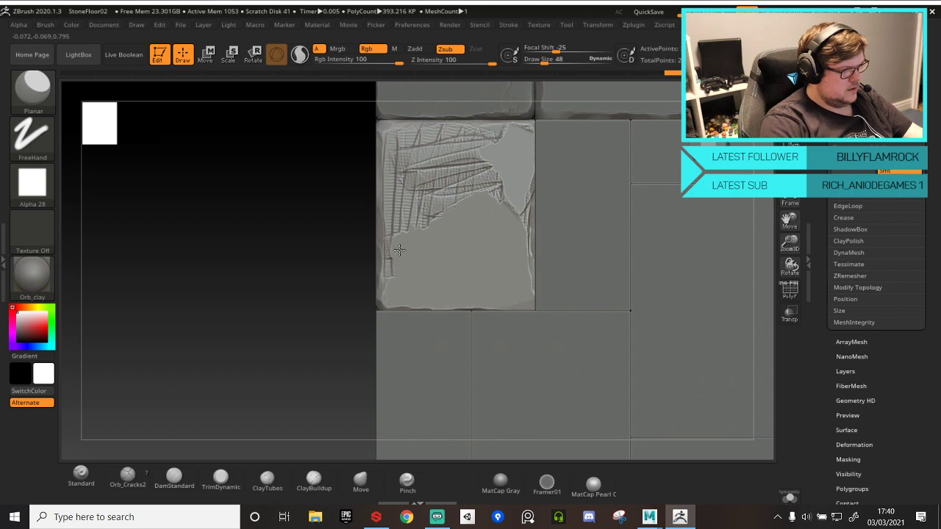
{"action": "mouse_move", "coordinate": [418, 178]}
{"action": "left_mouse_down"}
{"action": "mouse_move", "coordinate": [457, 157]}
{"action": "mouse_move", "coordinate": [419, 177]}
{"action": "left_mouse_up"}
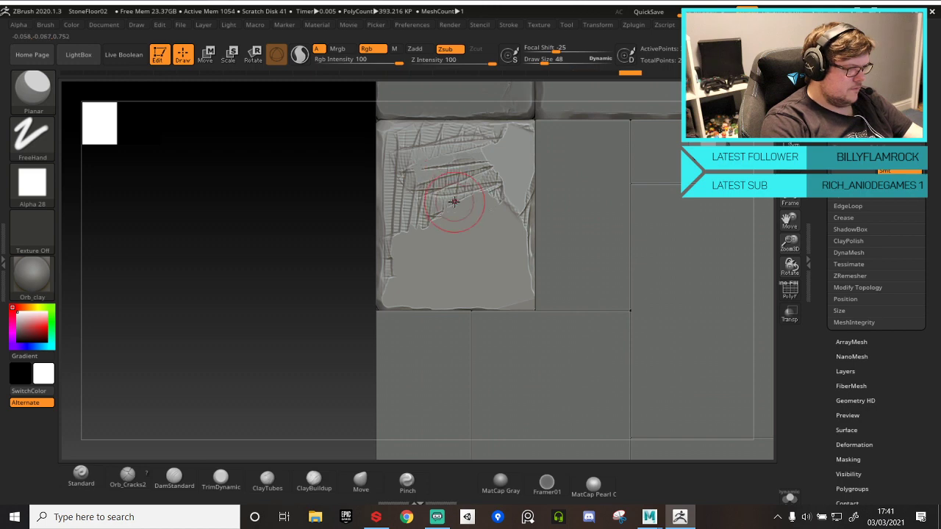
{"action": "left_click_drag", "start_coordinate": [445, 195], "coordinate": [486, 184]}
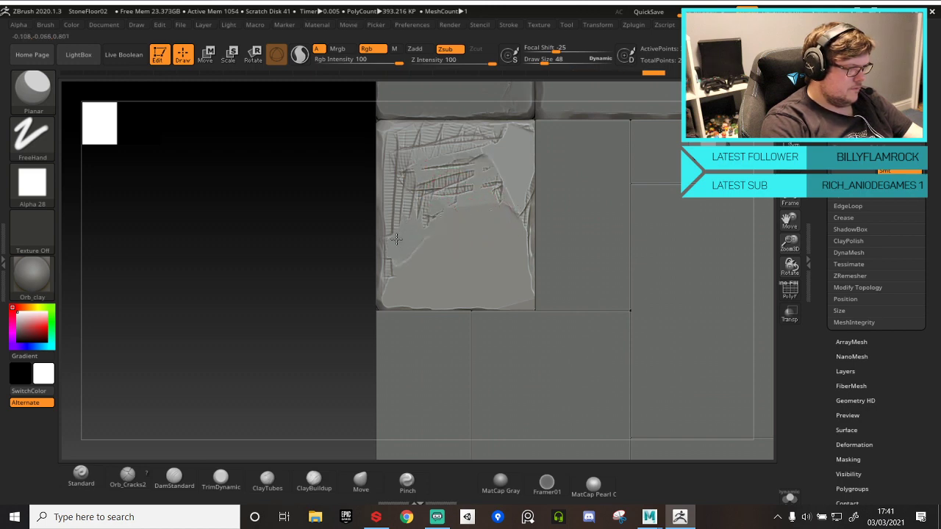
{"action": "mouse_move", "coordinate": [382, 294]}
{"action": "left_mouse_down"}
{"action": "mouse_move", "coordinate": [410, 176]}
{"action": "mouse_move", "coordinate": [408, 133]}
{"action": "mouse_move", "coordinate": [425, 143]}
{"action": "mouse_move", "coordinate": [510, 136]}
{"action": "mouse_move", "coordinate": [408, 175]}
{"action": "mouse_move", "coordinate": [403, 153]}
{"action": "mouse_move", "coordinate": [382, 237]}
{"action": "left_mouse_up"}
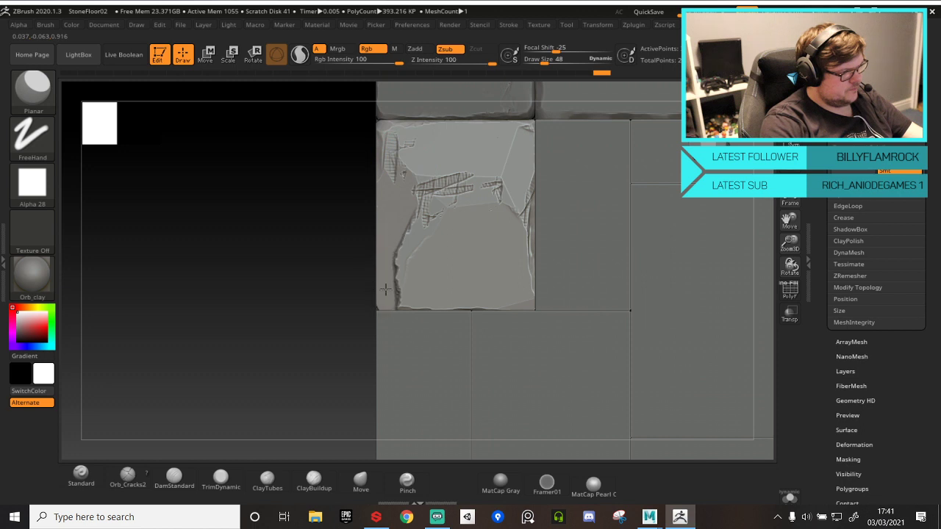
- Undo the deep cut along Stone17's left edge and level the remaining clay marks in the upper-left area
{"action": "key", "text": "ctrl+z"}
{"action": "left_click_drag", "start_coordinate": [418, 173], "coordinate": [413, 175]}
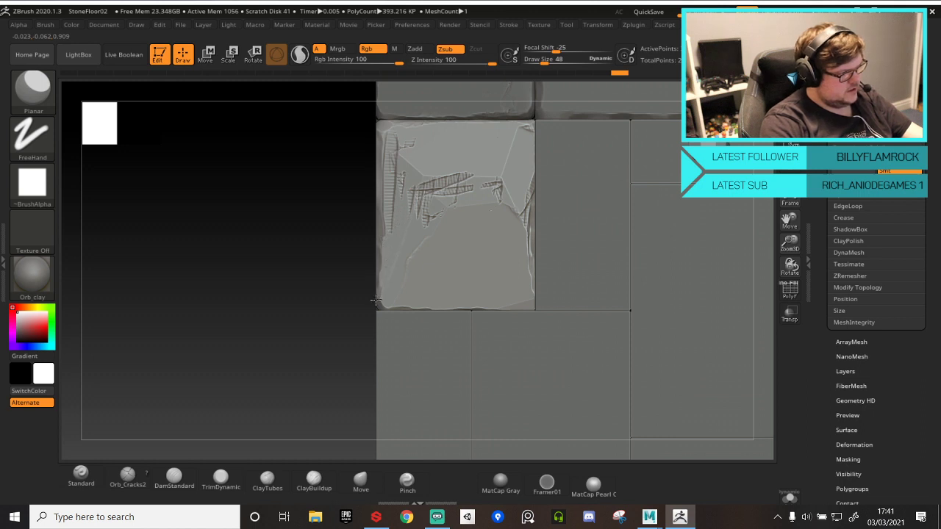
{"action": "mouse_move", "coordinate": [477, 173]}
{"action": "left_mouse_down", "text": "shift"}
{"action": "mouse_move", "coordinate": [435, 208]}
{"action": "mouse_move", "coordinate": [425, 164]}
{"action": "mouse_move", "coordinate": [395, 143]}
{"action": "left_mouse_up", "text": "shift"}
{"action": "left_click_drag", "start_coordinate": [453, 171], "coordinate": [425, 196], "text": "shift"}
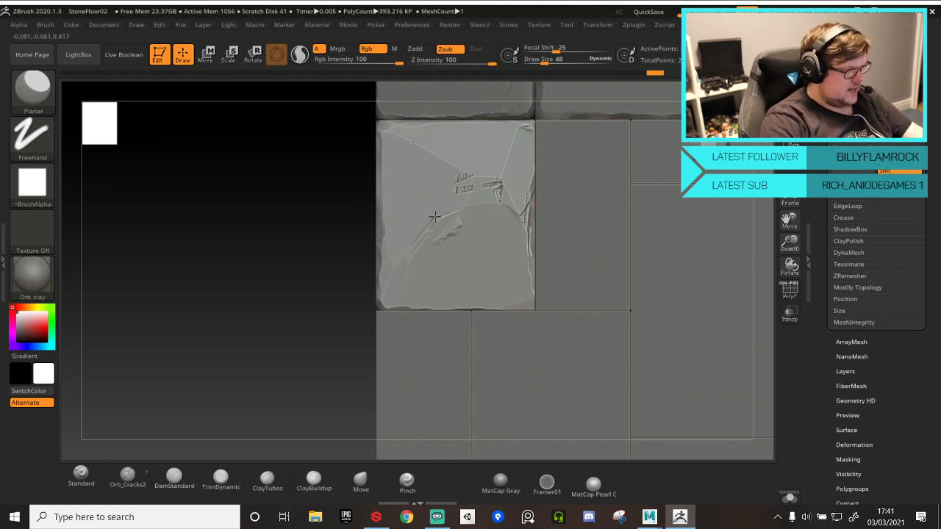
{"action": "mouse_move", "coordinate": [434, 217]}
{"action": "left_mouse_down"}
{"action": "mouse_move", "coordinate": [468, 217]}
{"action": "mouse_move", "coordinate": [424, 235]}
{"action": "mouse_move", "coordinate": [459, 217]}
{"action": "left_mouse_up"}
{"action": "key", "text": "ctrl+z"}
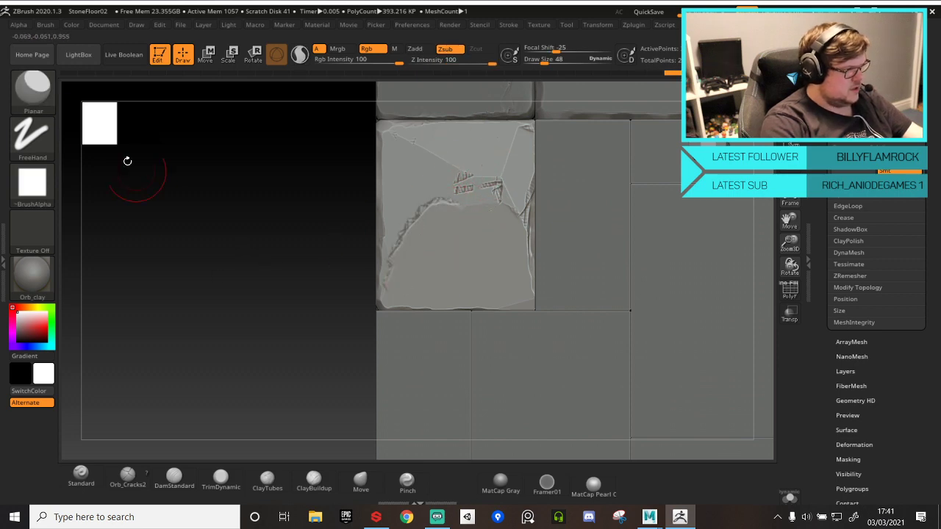
- Switch to the TrimDynamic brush, soften the ridge in Stone17's lower-left area and undo the stroke over the central clay marks
{"action": "key", "text": "b"}
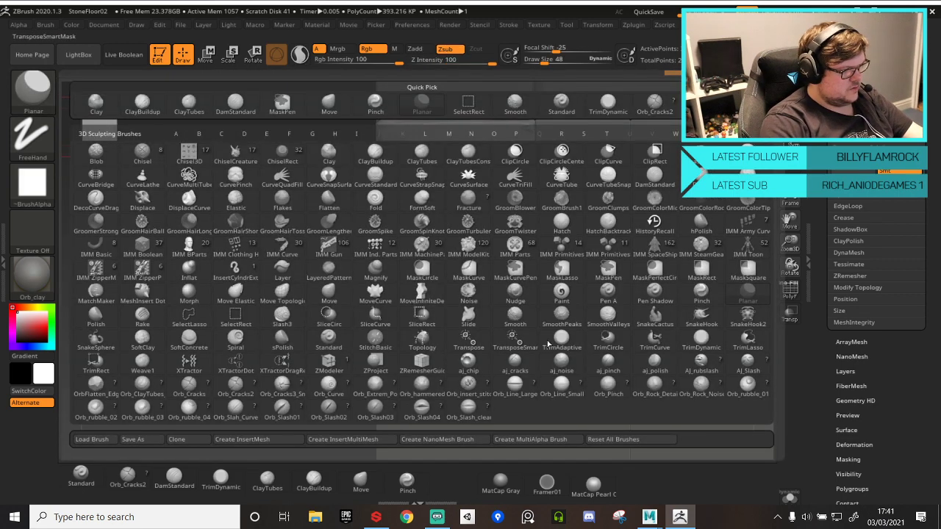
{"action": "key", "text": "t"}
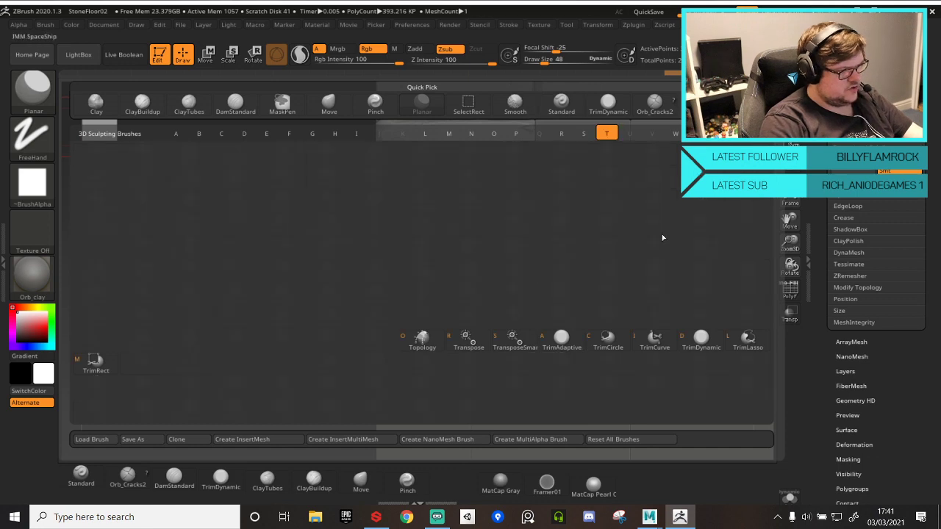
{"action": "left_click", "coordinate": [702, 340]}
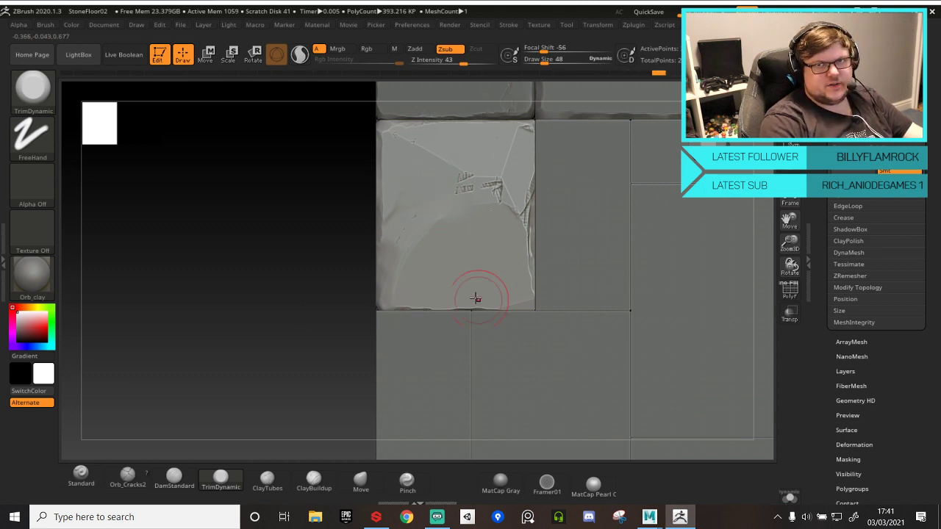
{"action": "left_click_drag", "start_coordinate": [487, 194], "coordinate": [498, 189]}
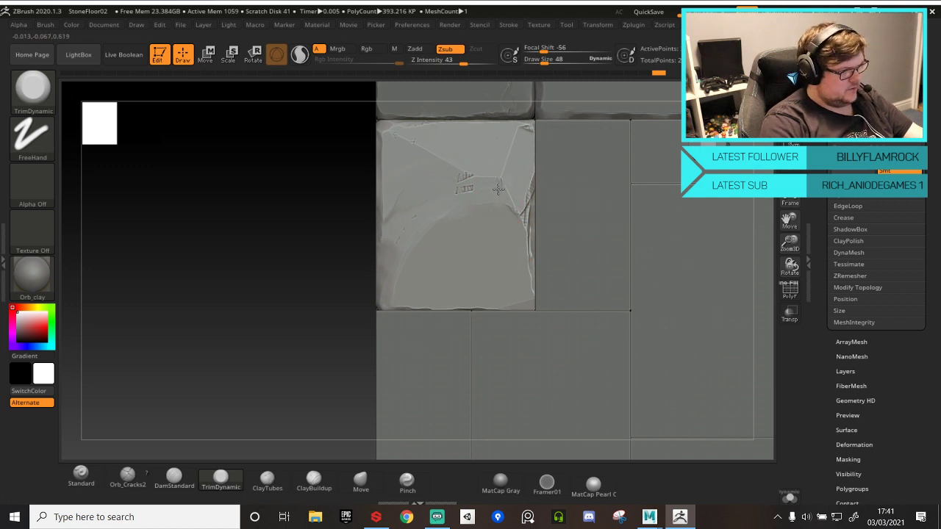
{"action": "key", "text": "ctrl+shift+z"}
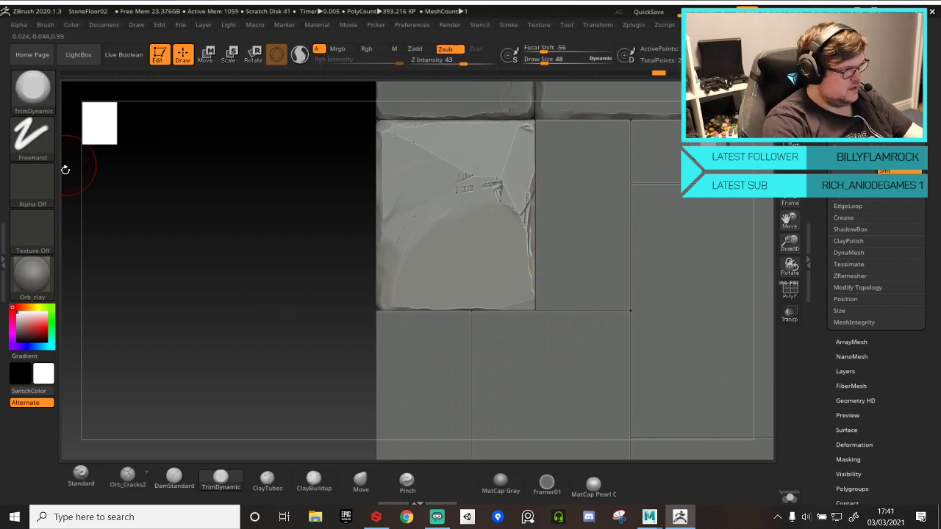
- Give TrimDynamic the square Alpha 28 and smooth the remaining clay marks near Stone17's centre
{"action": "key", "text": "b"}
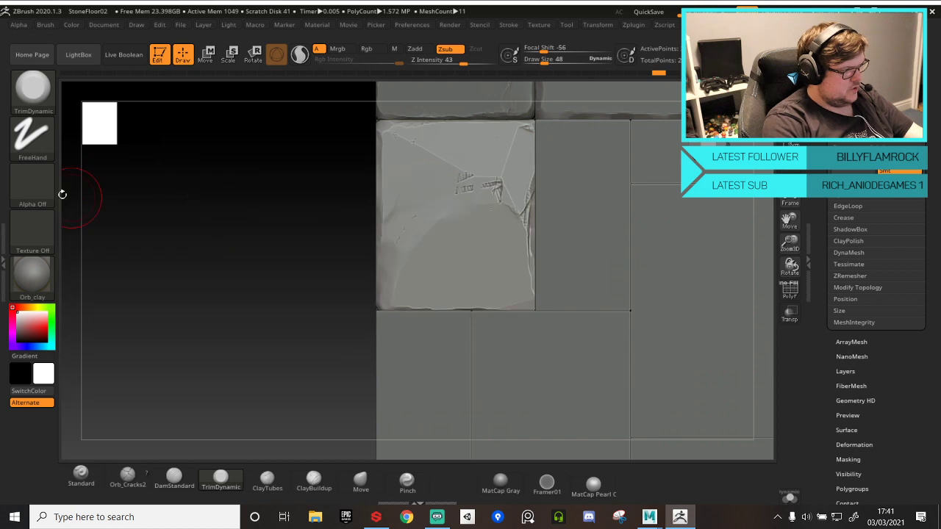
{"action": "left_click", "coordinate": [36, 187]}
{"action": "left_click", "coordinate": [514, 330]}
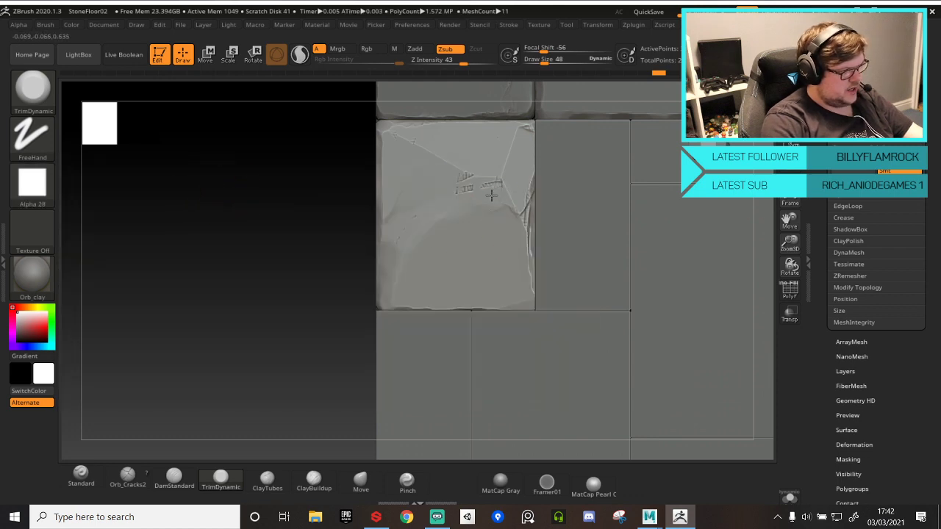
{"action": "mouse_move", "coordinate": [483, 183]}
{"action": "left_mouse_down"}
{"action": "mouse_move", "coordinate": [501, 191]}
{"action": "mouse_move", "coordinate": [483, 171]}
{"action": "left_mouse_up"}
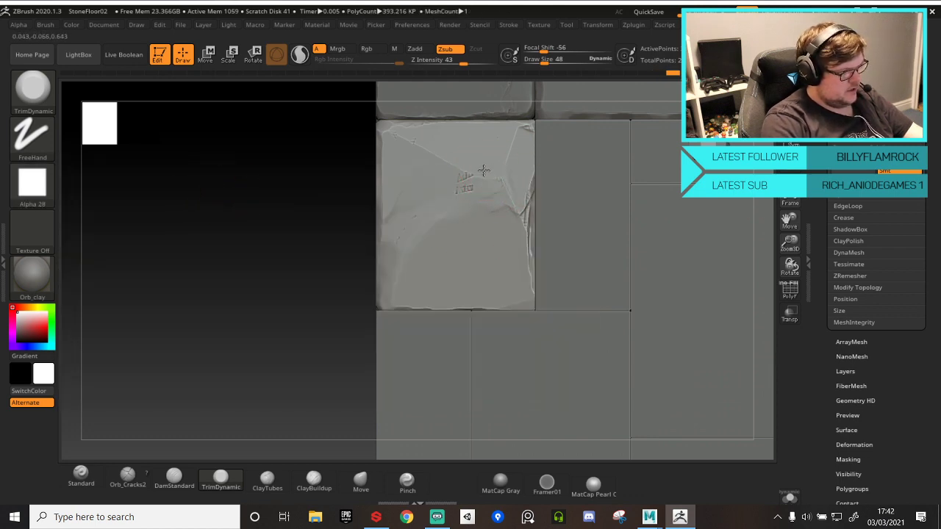
{"action": "left_click_drag", "start_coordinate": [524, 237], "coordinate": [525, 244]}
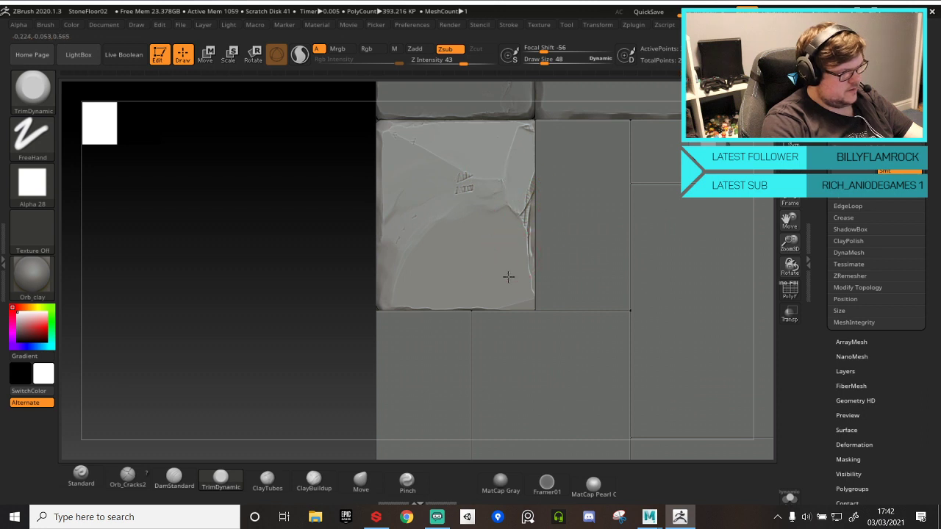
{"action": "left_click_drag", "start_coordinate": [391, 289], "coordinate": [438, 286]}
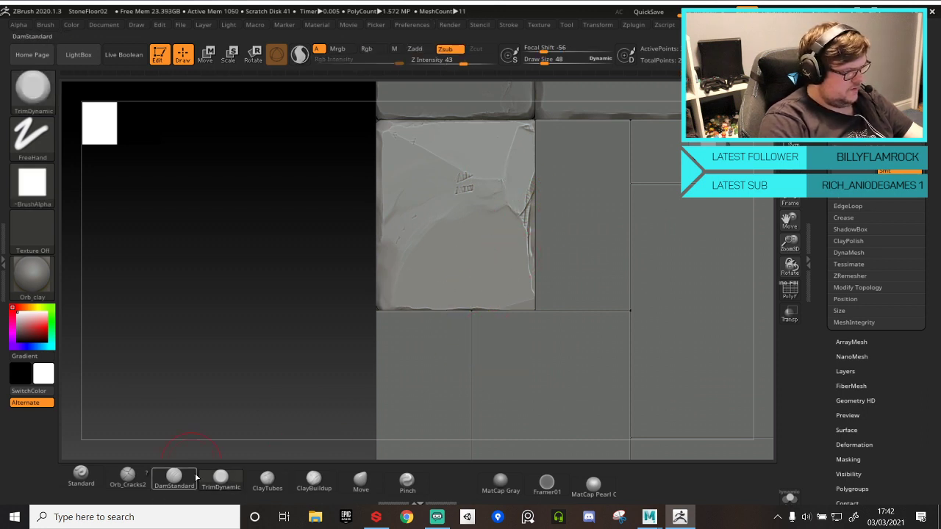
- Build up criss-crossing ClayBuildup strokes over Stone17's left half and a small patch in its lower-right corner
{"action": "left_click", "coordinate": [272, 485]}
{"action": "left_click", "coordinate": [314, 481]}
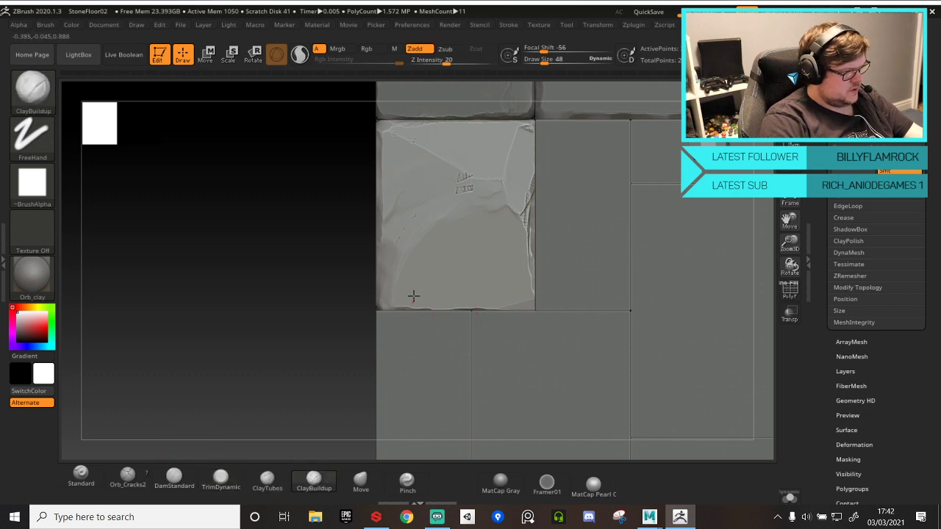
{"action": "mouse_move", "coordinate": [413, 296]}
{"action": "left_mouse_down"}
{"action": "mouse_move", "coordinate": [397, 265]}
{"action": "mouse_move", "coordinate": [408, 188]}
{"action": "mouse_move", "coordinate": [400, 283]}
{"action": "mouse_move", "coordinate": [441, 215]}
{"action": "mouse_move", "coordinate": [470, 194]}
{"action": "mouse_move", "coordinate": [411, 287]}
{"action": "mouse_move", "coordinate": [425, 305]}
{"action": "left_mouse_up"}
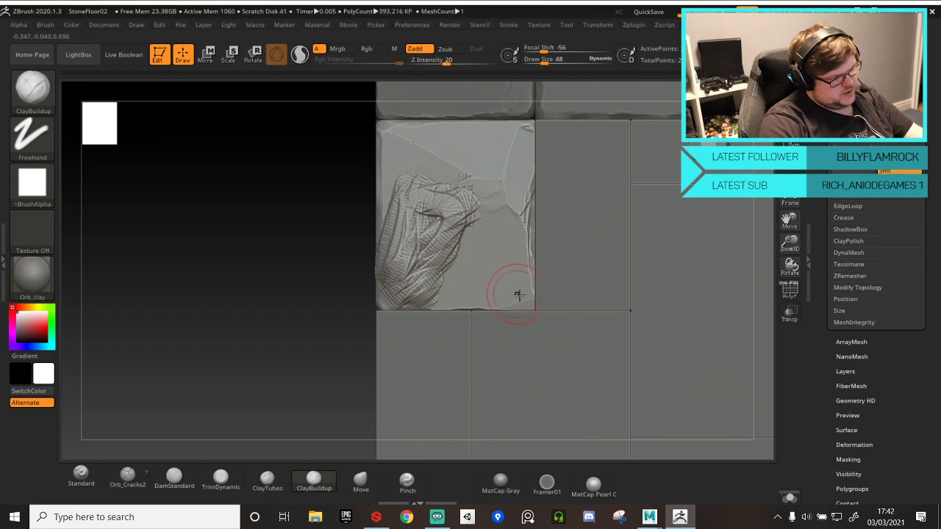
- Switch from ClayBuildup to the Planar brush
{"action": "left_click", "coordinate": [35, 89]}
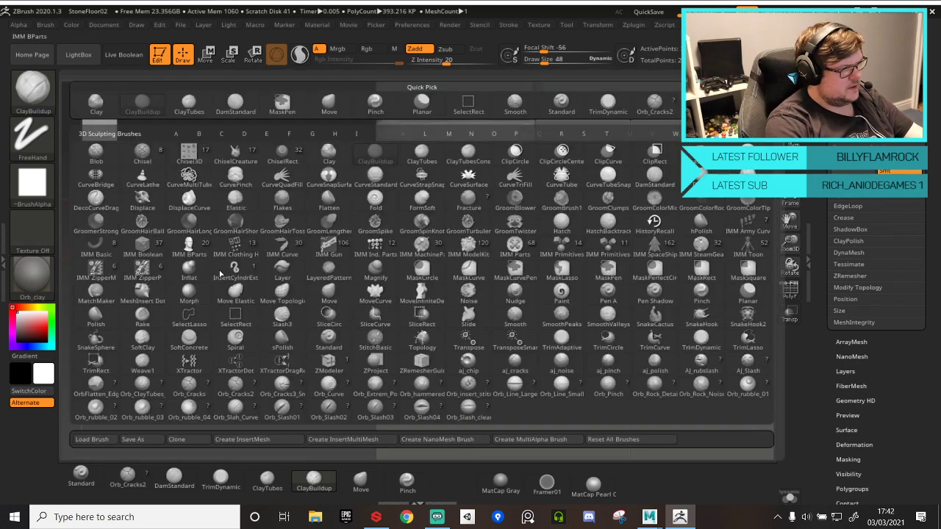
{"action": "left_click", "coordinate": [468, 104]}
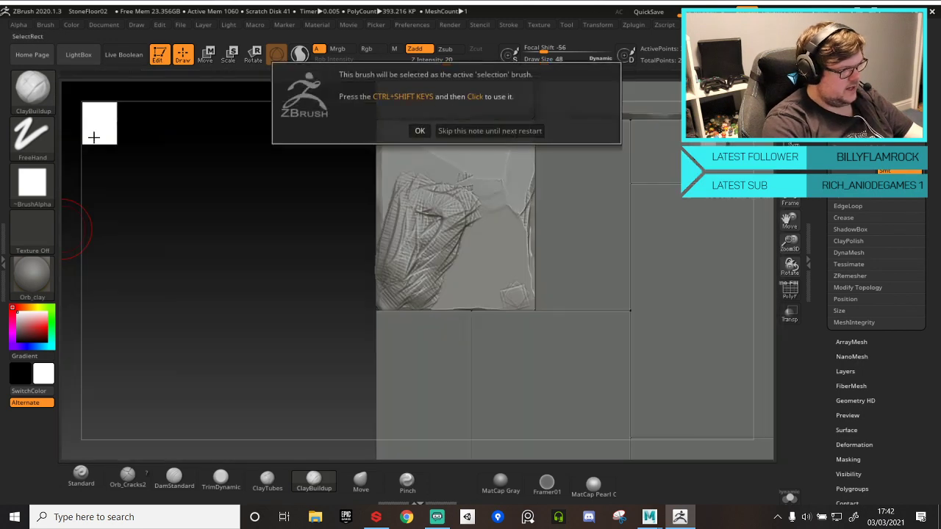
{"action": "left_click", "coordinate": [420, 131]}
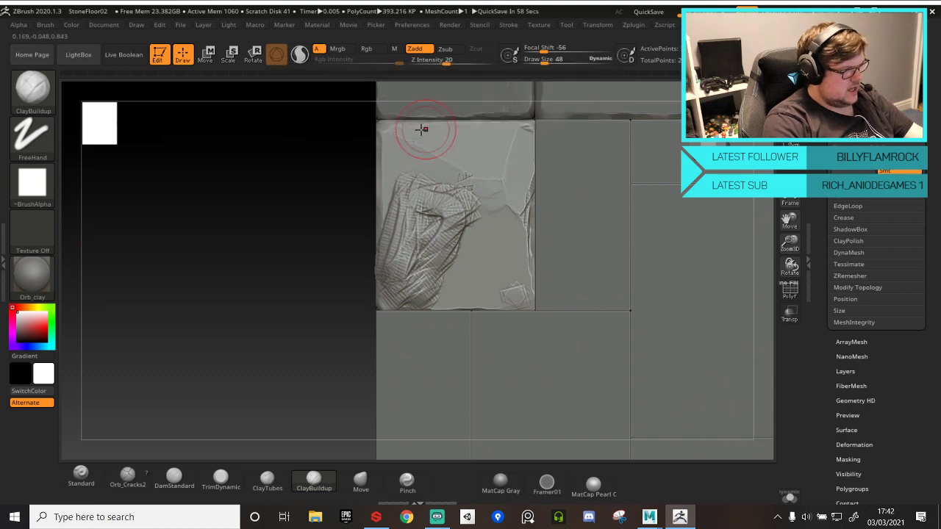
{"action": "left_click", "coordinate": [32, 88]}
{"action": "left_click", "coordinate": [417, 109]}
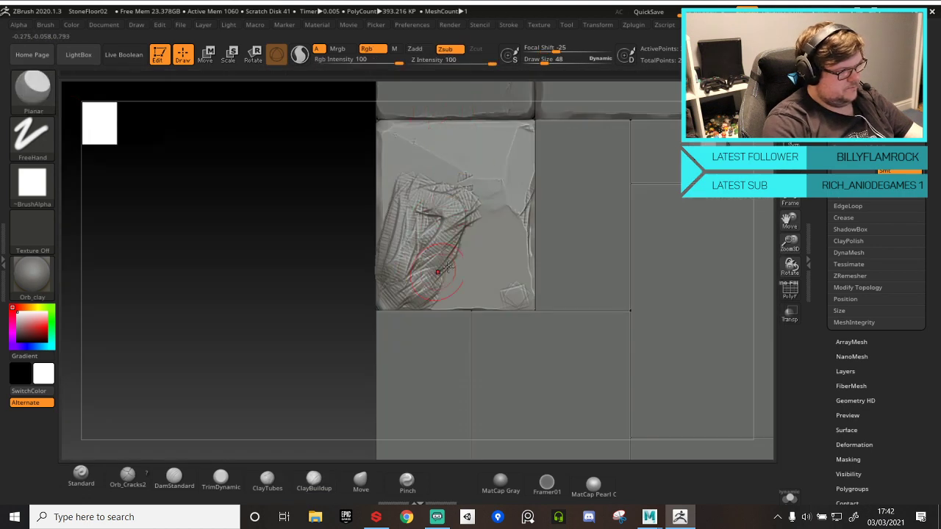
- Try a Planar cut through the new clay strokes, undo it and lower the brush's Z Intensity to 36
{"action": "mouse_move", "coordinate": [463, 287]}
{"action": "left_mouse_down"}
{"action": "mouse_move", "coordinate": [431, 193]}
{"action": "mouse_move", "coordinate": [398, 237]}
{"action": "mouse_move", "coordinate": [414, 228]}
{"action": "mouse_move", "coordinate": [409, 187]}
{"action": "left_mouse_up"}
{"action": "mouse_move", "coordinate": [409, 187]}
{"action": "left_mouse_down"}
{"action": "mouse_move", "coordinate": [407, 178]}
{"action": "mouse_move", "coordinate": [404, 205]}
{"action": "mouse_move", "coordinate": [426, 191]}
{"action": "left_mouse_up"}
{"action": "key", "text": "ctrl+z"}
{"action": "left_click_drag", "start_coordinate": [454, 60], "coordinate": [460, 64]}
- Try flattening the clay strokes across Stone17's lower half and centre with Planar, undoing the cuts that go too deep
{"action": "mouse_move", "coordinate": [401, 232]}
{"action": "left_mouse_down"}
{"action": "mouse_move", "coordinate": [423, 298]}
{"action": "mouse_move", "coordinate": [425, 270]}
{"action": "mouse_move", "coordinate": [446, 285]}
{"action": "mouse_move", "coordinate": [540, 285]}
{"action": "left_mouse_up"}
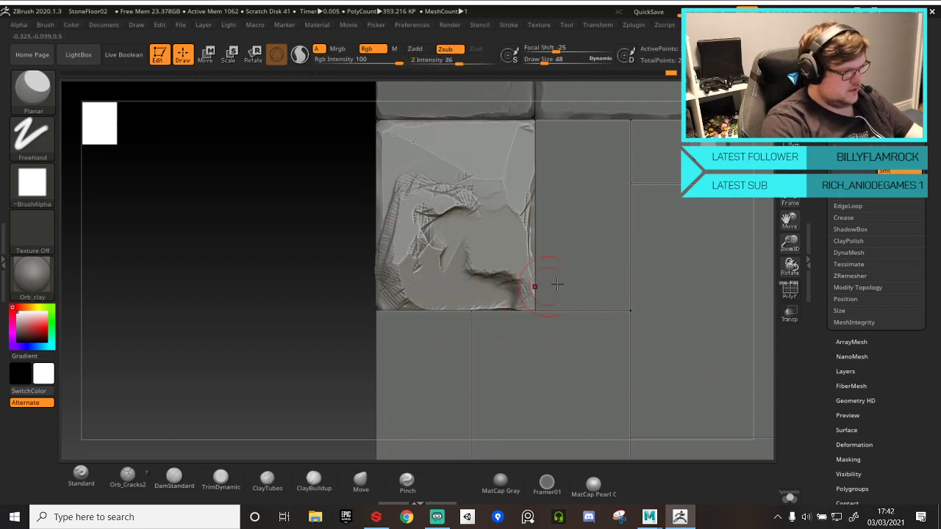
{"action": "key", "text": "ctrl+z"}
{"action": "mouse_move", "coordinate": [461, 277]}
{"action": "left_mouse_down"}
{"action": "mouse_move", "coordinate": [435, 278]}
{"action": "mouse_move", "coordinate": [419, 293]}
{"action": "mouse_move", "coordinate": [433, 262]}
{"action": "mouse_move", "coordinate": [412, 280]}
{"action": "mouse_move", "coordinate": [419, 202]}
{"action": "mouse_move", "coordinate": [395, 256]}
{"action": "mouse_move", "coordinate": [415, 293]}
{"action": "left_mouse_up"}
{"action": "key", "text": "ctrl+z"}
{"action": "key", "text": "ctrl+z"}
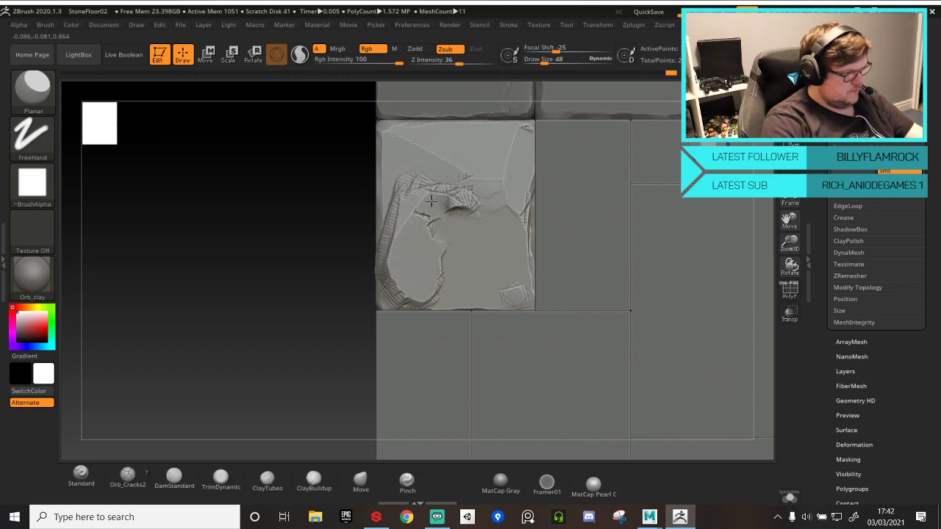
{"action": "mouse_move", "coordinate": [431, 201]}
{"action": "left_mouse_down"}
{"action": "mouse_move", "coordinate": [477, 202]}
{"action": "mouse_move", "coordinate": [467, 214]}
{"action": "left_mouse_up"}
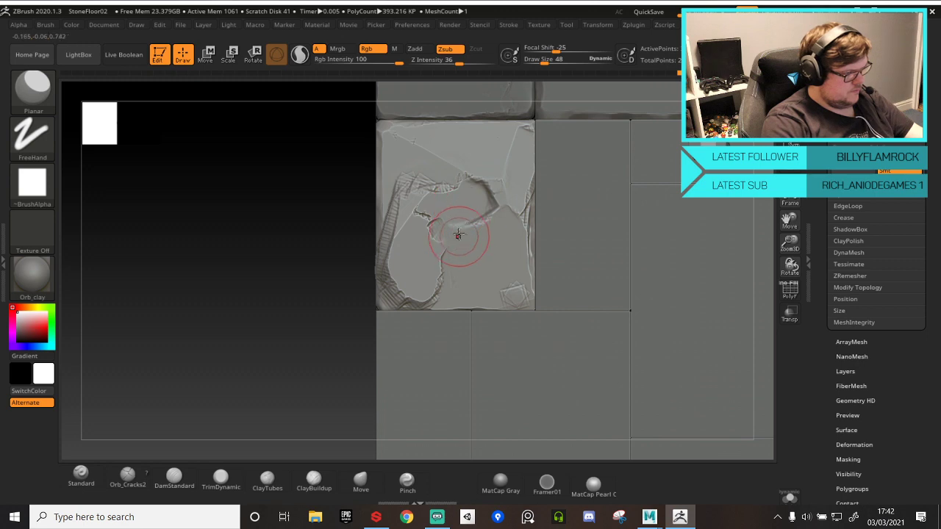
{"action": "key", "text": "ctrl+z"}
{"action": "key", "text": "ctrl+z"}
{"action": "key", "text": "ctrl+z"}
{"action": "key", "text": "ctrl+z"}
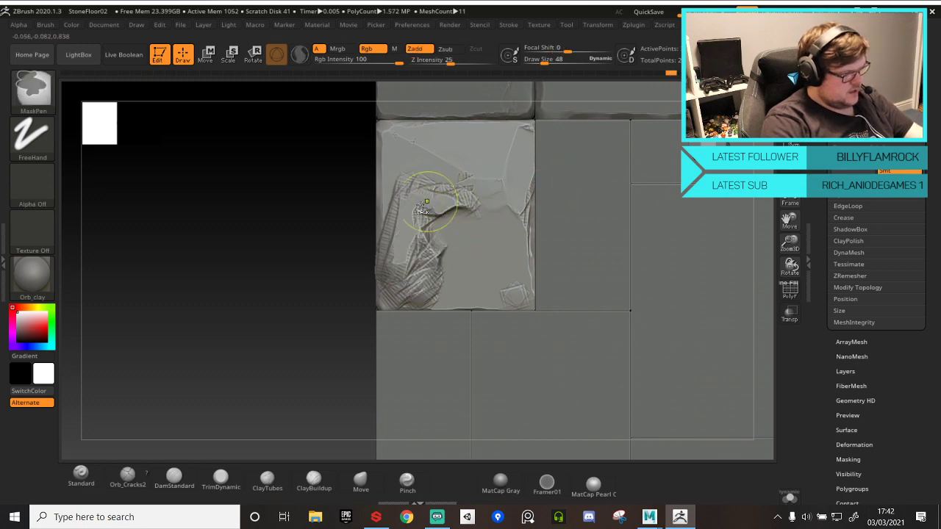
{"action": "key", "text": "ctrl+shift+z"}
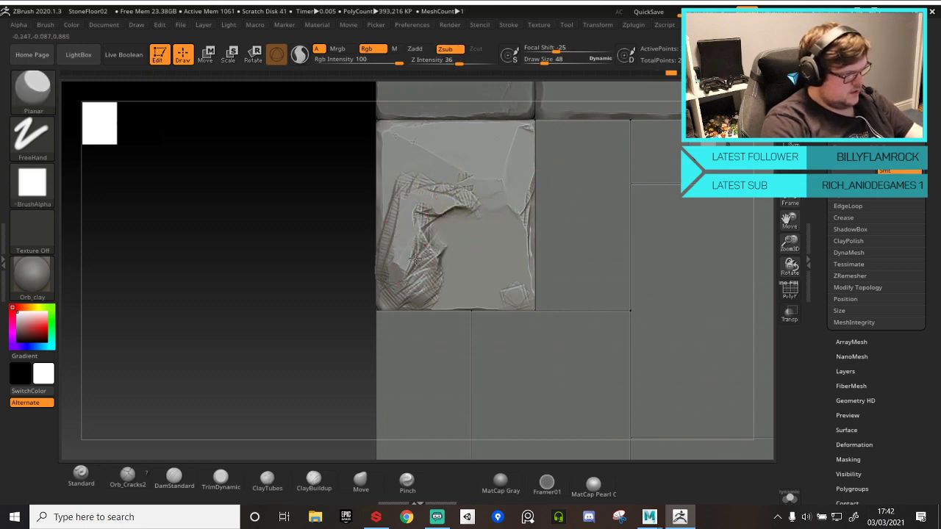
- Flatten Stone17's lower-left corner into one broad sunken plane and level the clay strokes above it
{"action": "mouse_move", "coordinate": [413, 259]}
{"action": "left_mouse_down"}
{"action": "mouse_move", "coordinate": [437, 215]}
{"action": "mouse_move", "coordinate": [476, 216]}
{"action": "mouse_move", "coordinate": [445, 192]}
{"action": "mouse_move", "coordinate": [418, 225]}
{"action": "mouse_move", "coordinate": [401, 221]}
{"action": "mouse_move", "coordinate": [405, 244]}
{"action": "mouse_move", "coordinate": [420, 250]}
{"action": "mouse_move", "coordinate": [420, 292]}
{"action": "mouse_move", "coordinate": [445, 242]}
{"action": "mouse_move", "coordinate": [450, 279]}
{"action": "mouse_move", "coordinate": [479, 297]}
{"action": "mouse_move", "coordinate": [400, 297]}
{"action": "mouse_move", "coordinate": [372, 238]}
{"action": "left_mouse_up"}
{"action": "key", "text": "ctrl+z"}
{"action": "key", "text": "ctrl+z"}
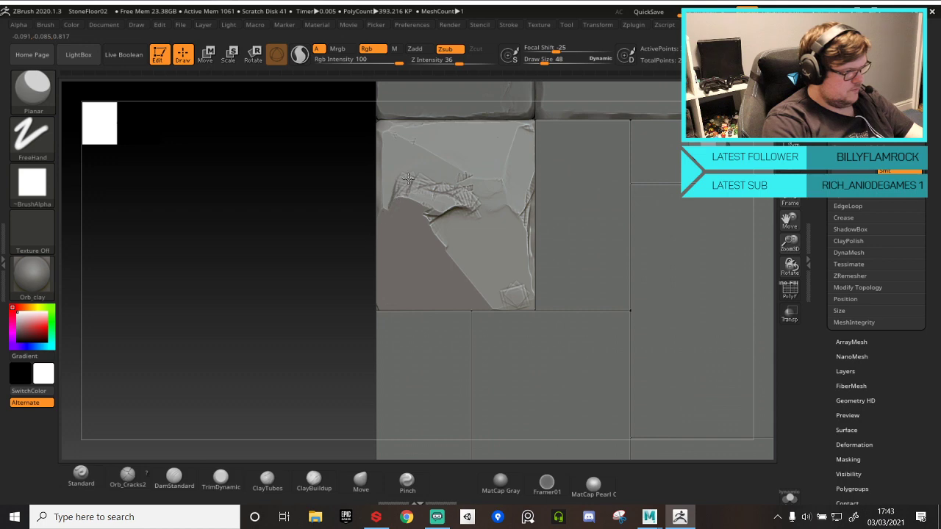
{"action": "mouse_move", "coordinate": [408, 178]}
{"action": "left_mouse_down", "text": "shift"}
{"action": "mouse_move", "coordinate": [426, 179]}
{"action": "mouse_move", "coordinate": [411, 192]}
{"action": "mouse_move", "coordinate": [450, 212]}
{"action": "left_mouse_up", "text": "shift"}
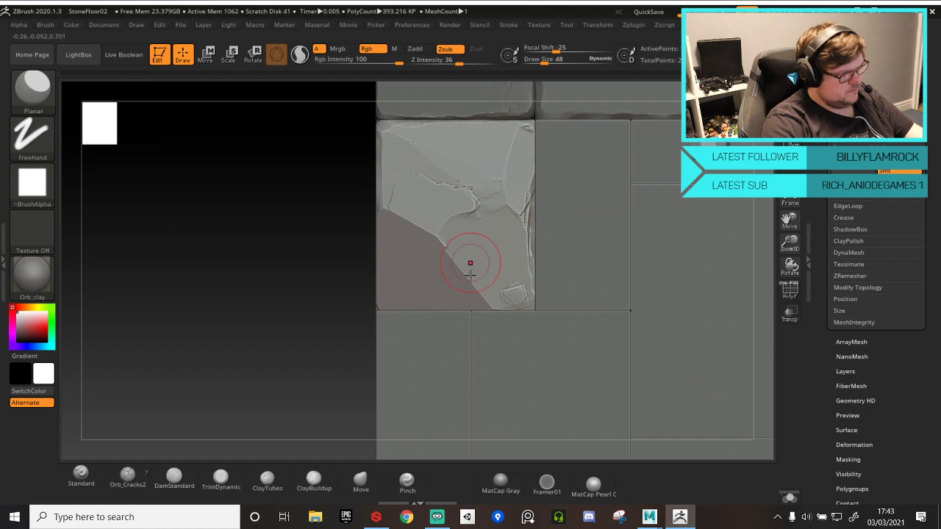
- Switch to TrimDynamic and soften the lower-left plane's border and the clay patch in Stone17's lower-right corner
{"action": "key", "text": "f"}
{"action": "left_click_drag", "start_coordinate": [225, 433], "coordinate": [330, 377], "text": "alt"}
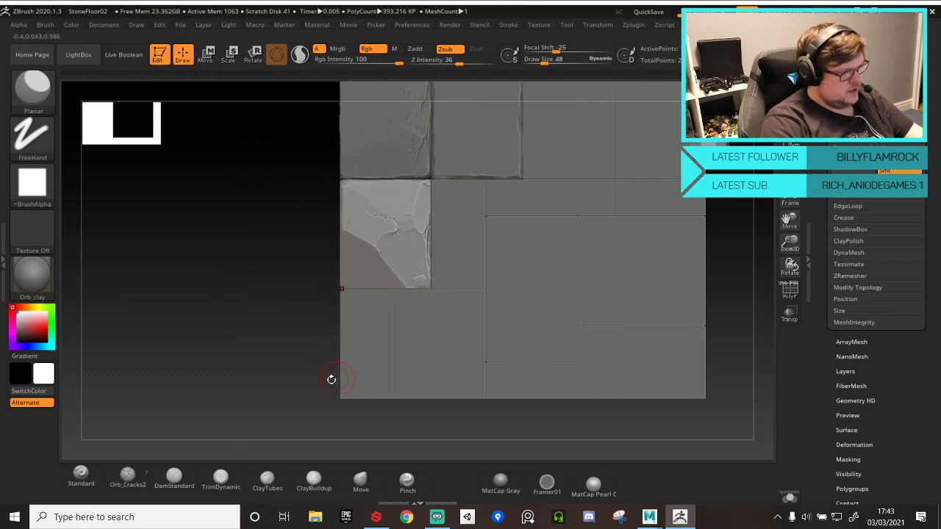
{"action": "mouse_move", "coordinate": [374, 247]}
{"action": "left_mouse_down"}
{"action": "mouse_move", "coordinate": [388, 199]}
{"action": "mouse_move", "coordinate": [414, 210]}
{"action": "mouse_move", "coordinate": [397, 263]}
{"action": "left_mouse_up"}
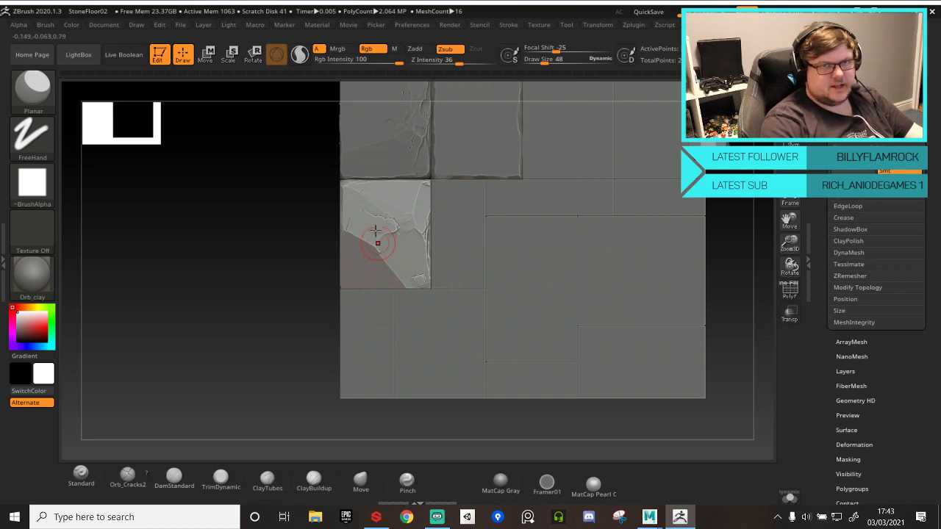
{"action": "left_click_drag", "start_coordinate": [375, 231], "coordinate": [395, 201]}
{"action": "right_click_drag", "start_coordinate": [397, 250], "coordinate": [409, 243], "text": "ctrl"}
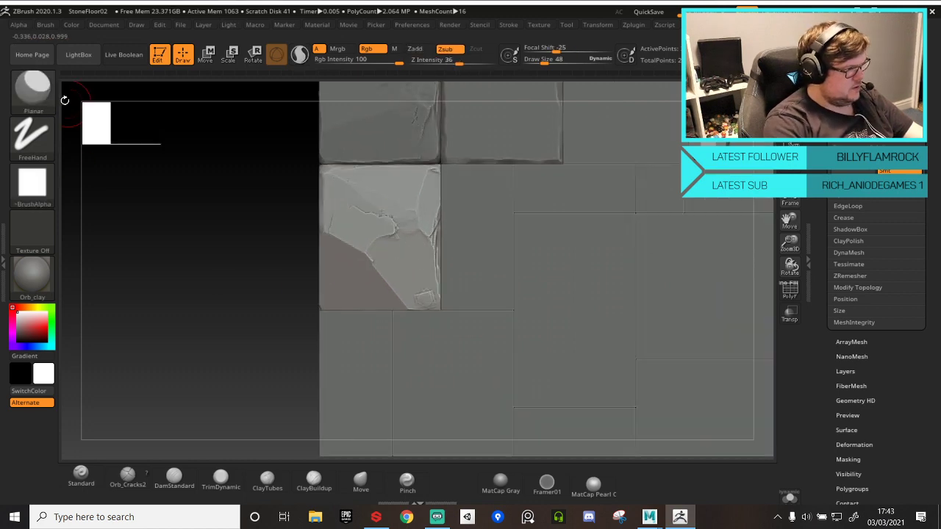
{"action": "left_click", "coordinate": [42, 94]}
{"action": "key", "text": "t"}
{"action": "key", "text": "d"}
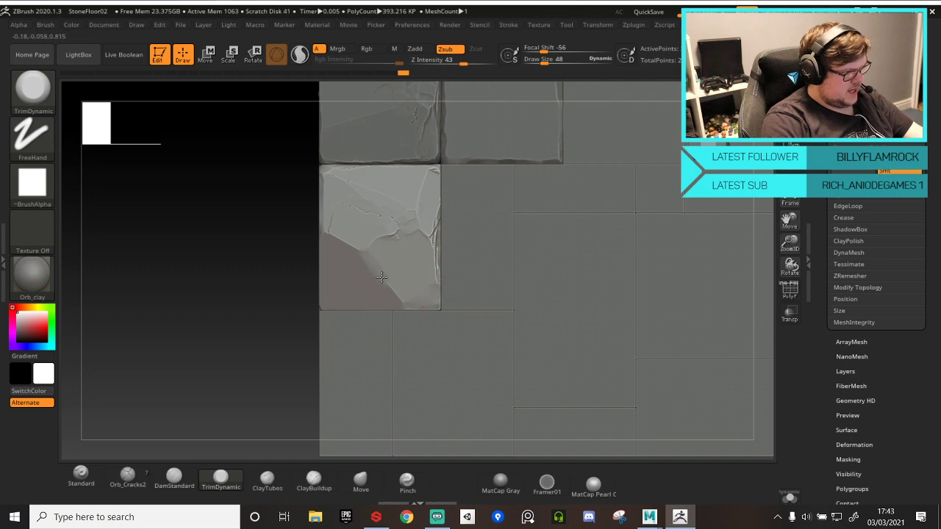
- Load the TrimSmoothBorder brush from the Trim folder of the LightBox brush library
{"action": "left_click", "coordinate": [35, 90]}
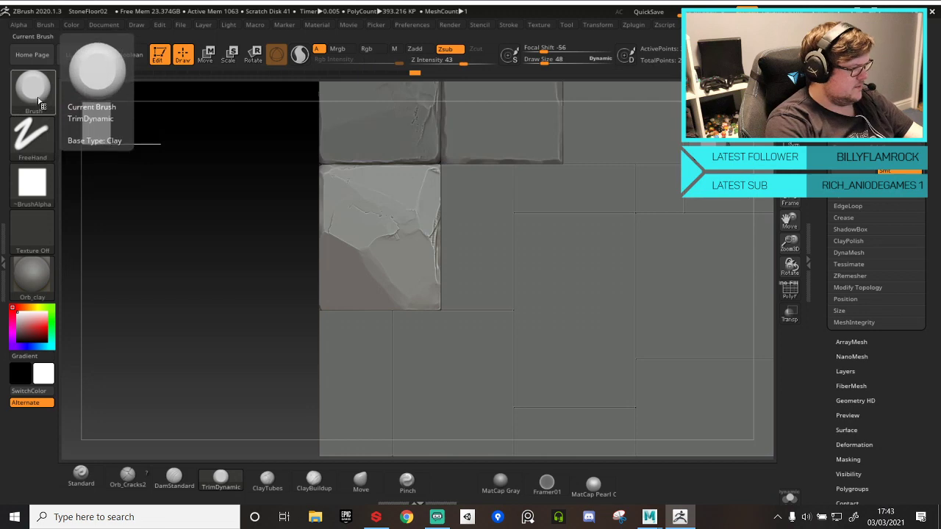
{"action": "left_click", "coordinate": [77, 54]}
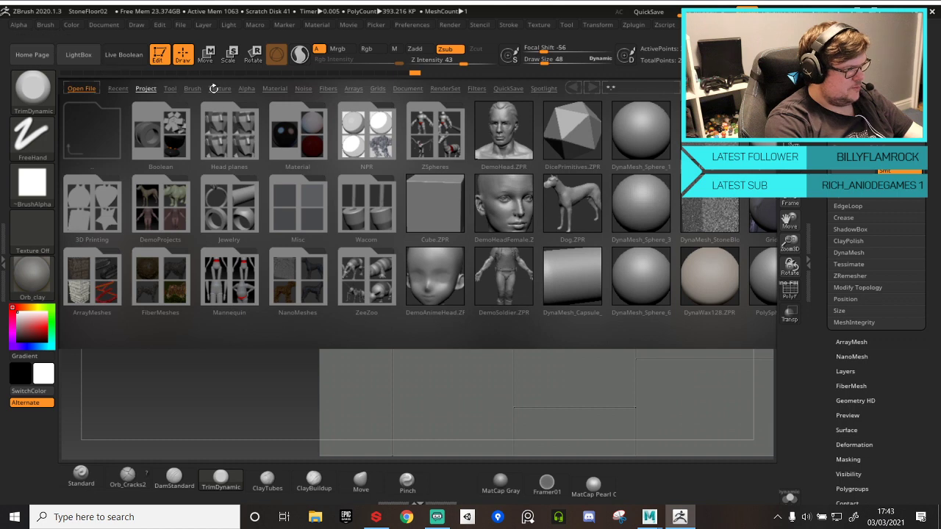
{"action": "left_click", "coordinate": [192, 87]}
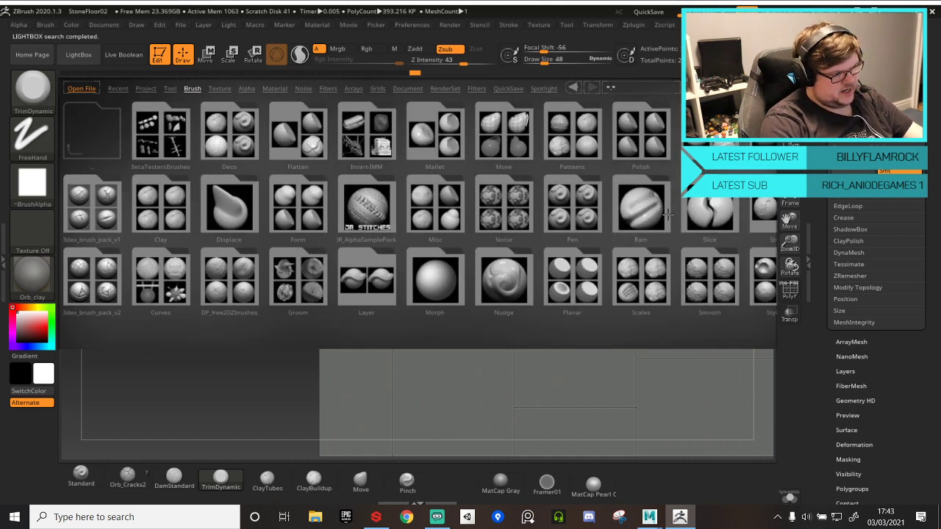
{"action": "mouse_move", "coordinate": [648, 213]}
{"action": "left_mouse_down"}
{"action": "mouse_move", "coordinate": [615, 218]}
{"action": "mouse_move", "coordinate": [505, 289]}
{"action": "left_mouse_up"}
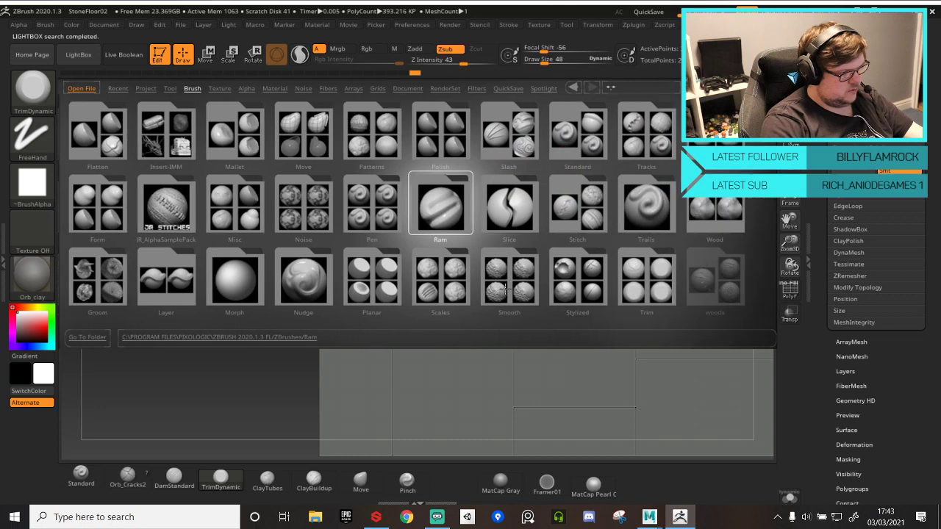
{"action": "double_click", "coordinate": [642, 280]}
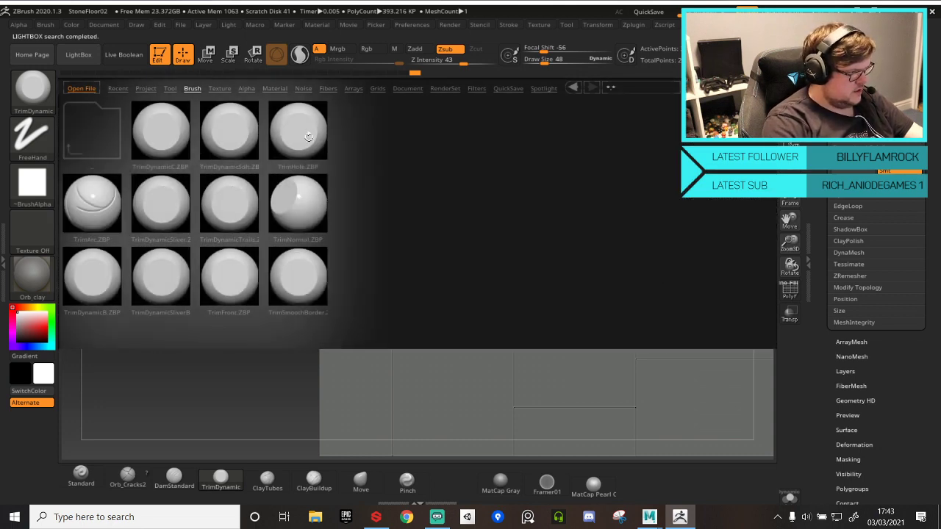
{"action": "double_click", "coordinate": [308, 270]}
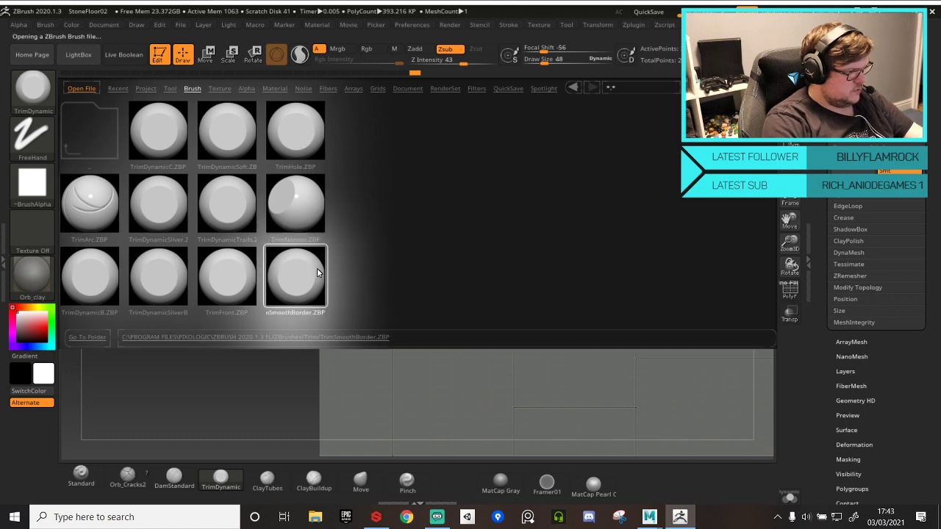
- Test TrimSmoothBorder across Stone17's middle, undo the strokes and reduce the draw size to 12
{"action": "mouse_move", "coordinate": [390, 219]}
{"action": "left_mouse_down"}
{"action": "mouse_move", "coordinate": [411, 225]}
{"action": "mouse_move", "coordinate": [374, 208]}
{"action": "left_mouse_up"}
{"action": "key", "text": "ctrl+z"}
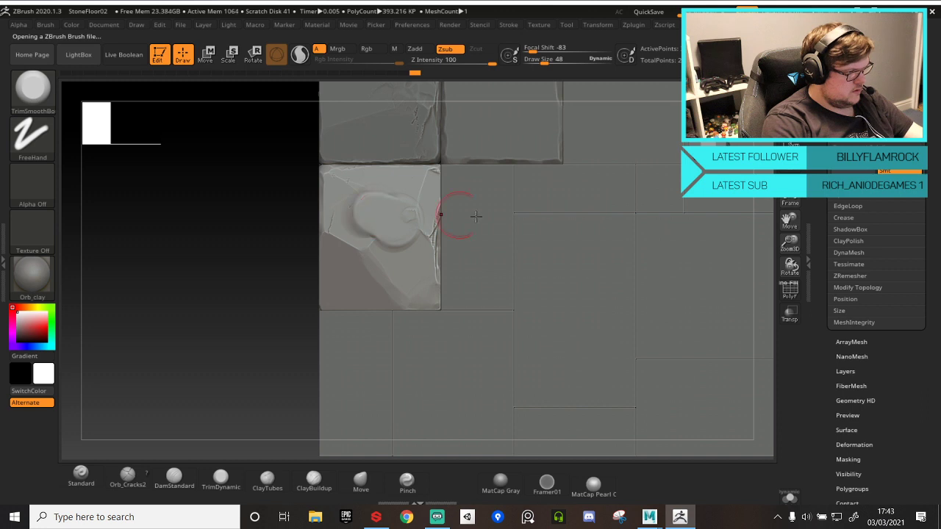
{"action": "key", "text": "ctrl+z"}
{"action": "key", "text": "bracketleft"}
{"action": "key", "text": "["}
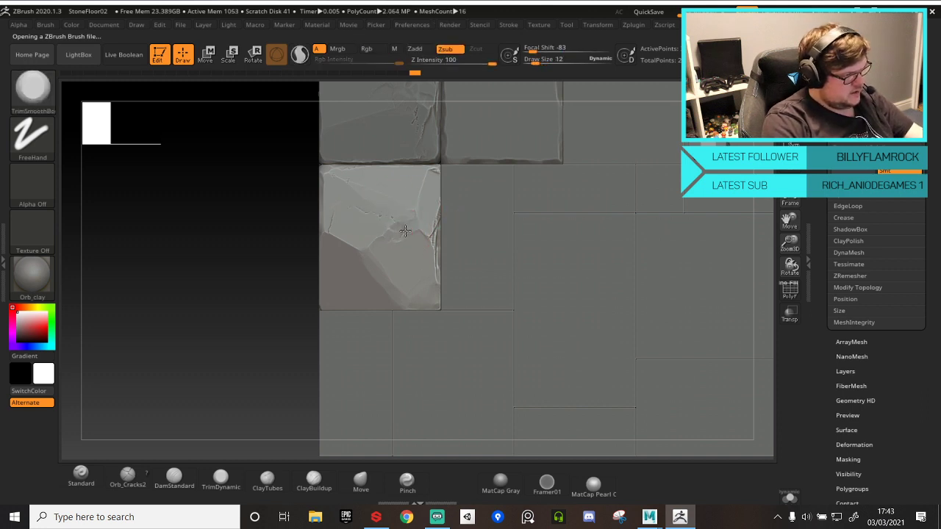
- Reload TrimSmoothBorder from the Trim brushes, assign it the square alpha and trim across Stone17's middle towards its outer edge
{"action": "left_click", "coordinate": [32, 87]}
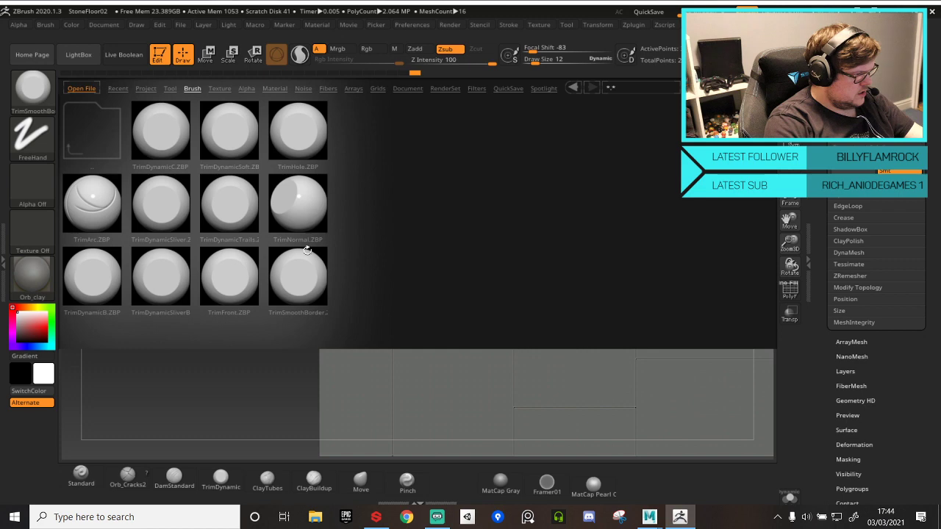
{"action": "double_click", "coordinate": [299, 278]}
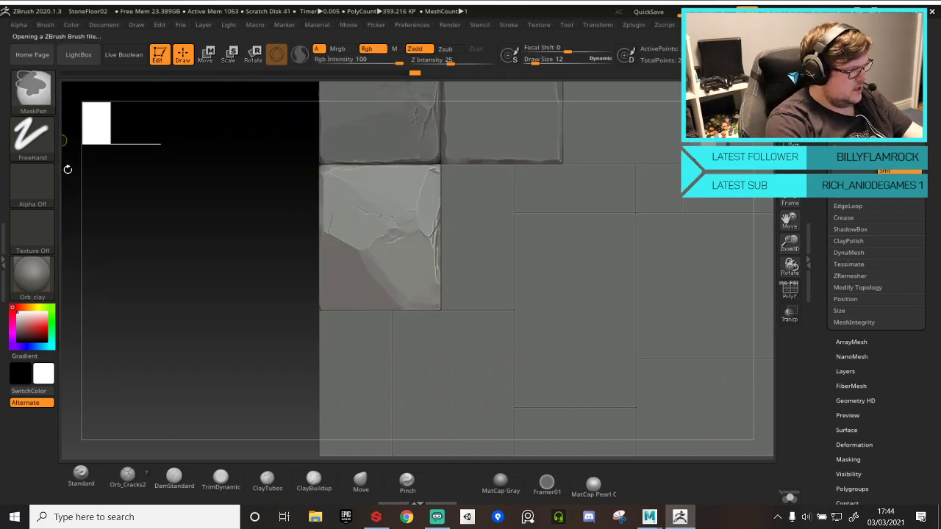
{"action": "left_click", "coordinate": [32, 184]}
{"action": "left_click", "coordinate": [188, 196]}
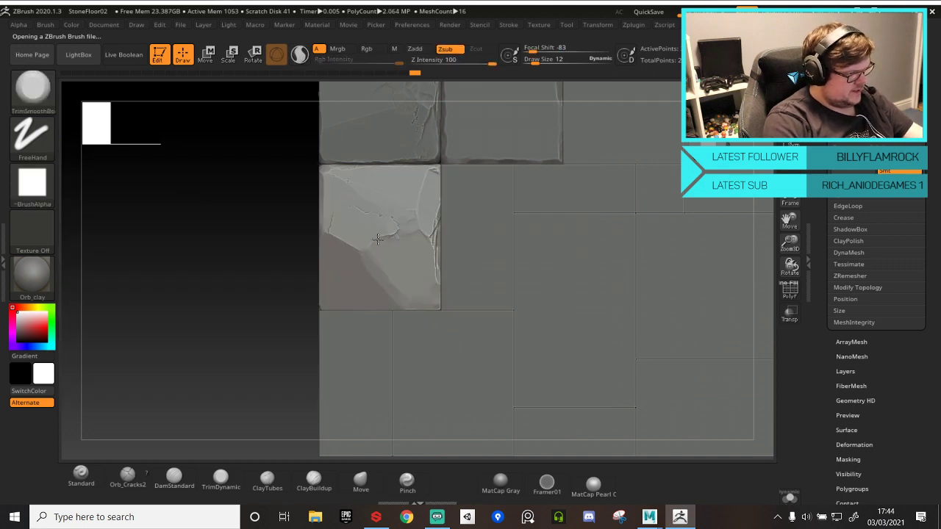
{"action": "left_click_drag", "start_coordinate": [409, 232], "coordinate": [437, 243]}
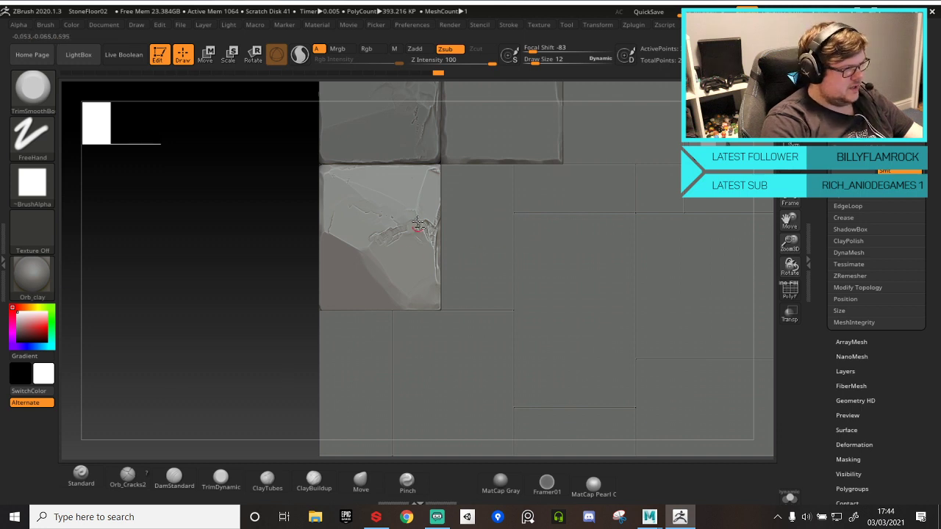
- Switch to hPolish and smooth the rough trim marks between Stone17's middle and the chipped vertical edge
{"action": "right_click_drag", "start_coordinate": [416, 231], "coordinate": [439, 349], "text": "alt"}
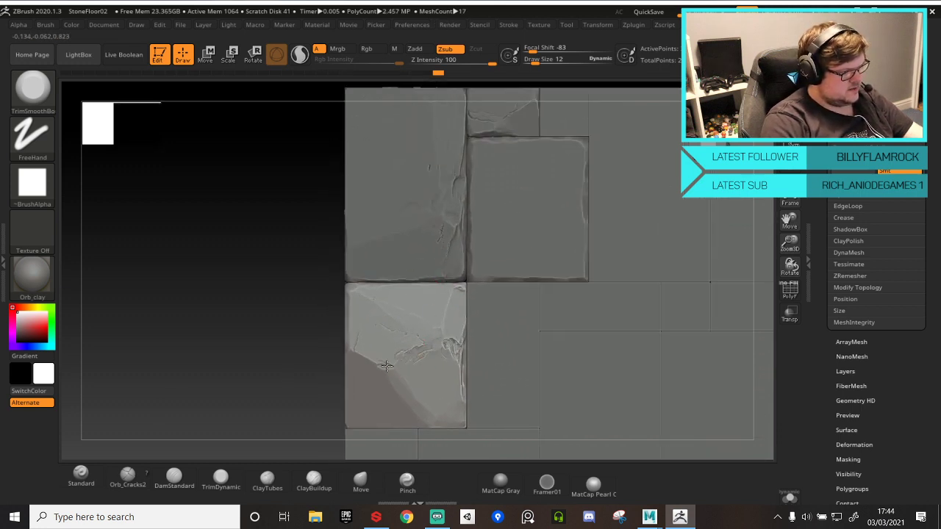
{"action": "key", "text": "b"}
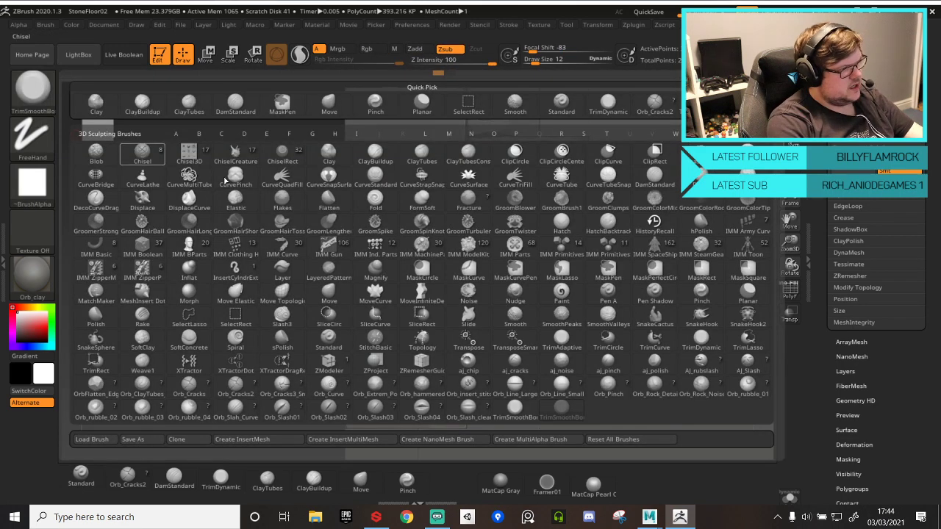
{"action": "key", "text": "h"}
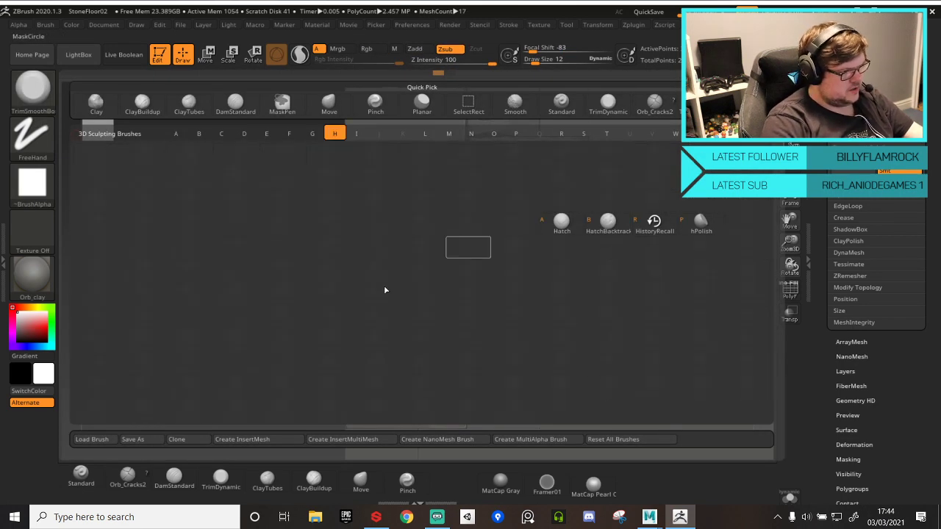
{"action": "key", "text": "p"}
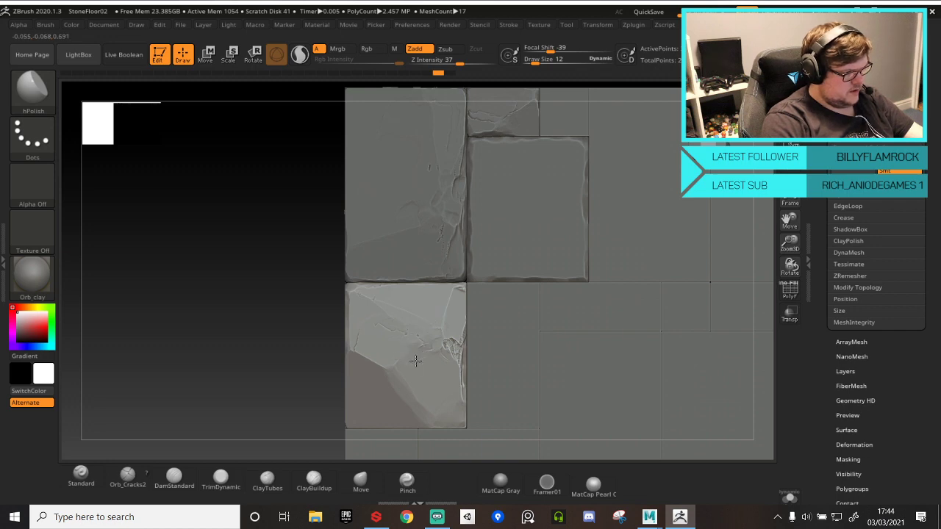
{"action": "left_click_drag", "start_coordinate": [432, 337], "coordinate": [449, 339]}
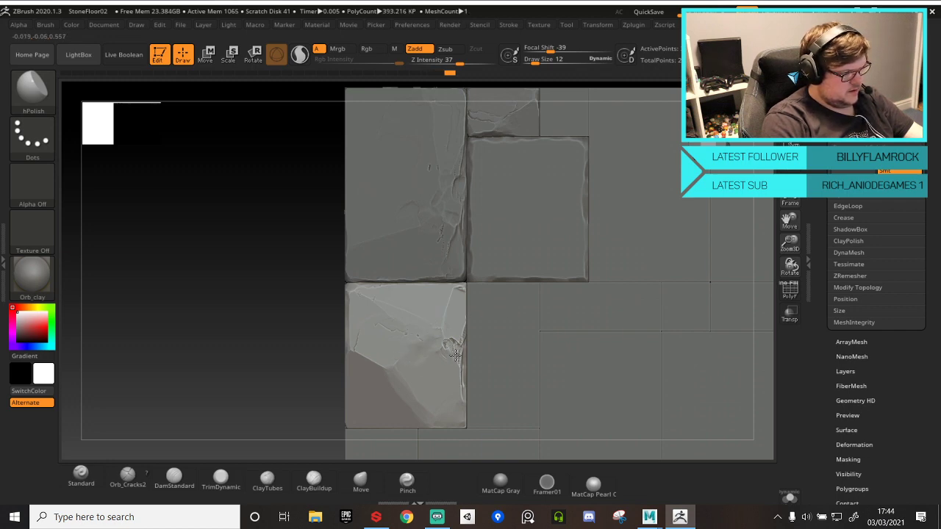
{"action": "right_click_drag", "start_coordinate": [500, 344], "coordinate": [458, 242], "text": "ctrl"}
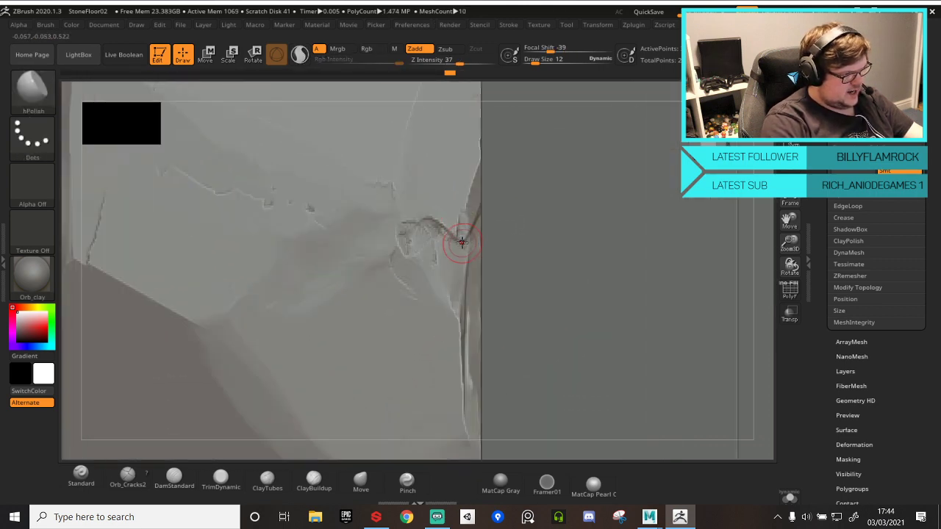
{"action": "left_click_drag", "start_coordinate": [471, 197], "coordinate": [482, 175]}
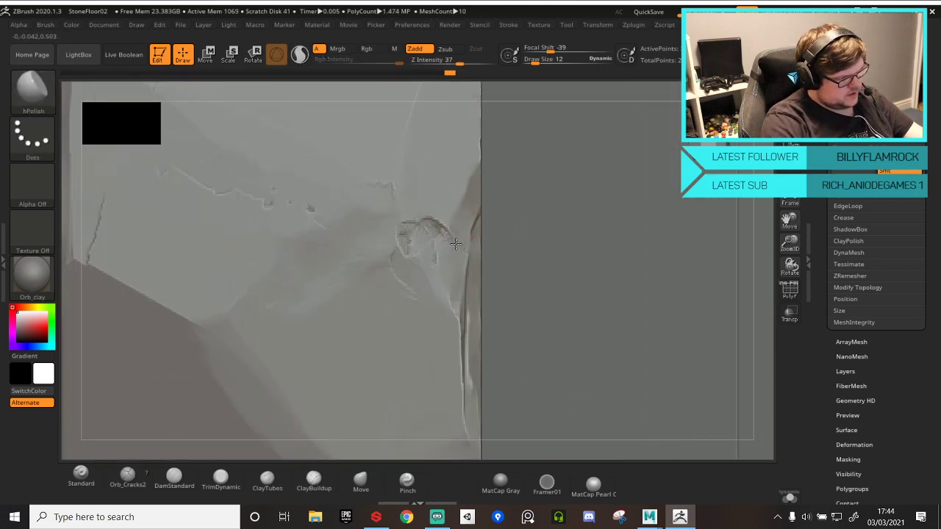
{"action": "left_click_drag", "start_coordinate": [455, 243], "coordinate": [422, 224]}
- Examine the polished Stone17 beside its neighbouring stones and switch to the ClayBuildup brush
{"action": "key", "text": "f"}
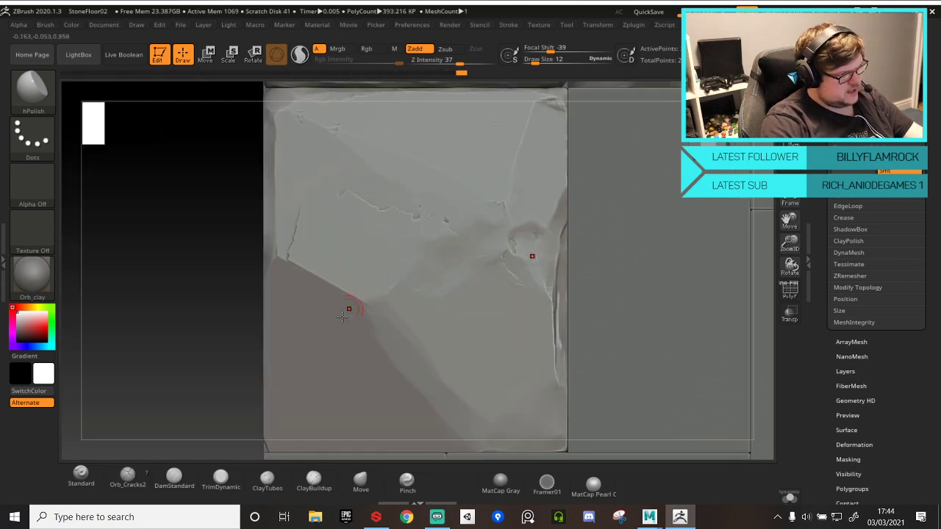
{"action": "right_click_drag", "start_coordinate": [492, 292], "coordinate": [494, 139], "text": "ctrl"}
{"action": "key", "text": "d"}
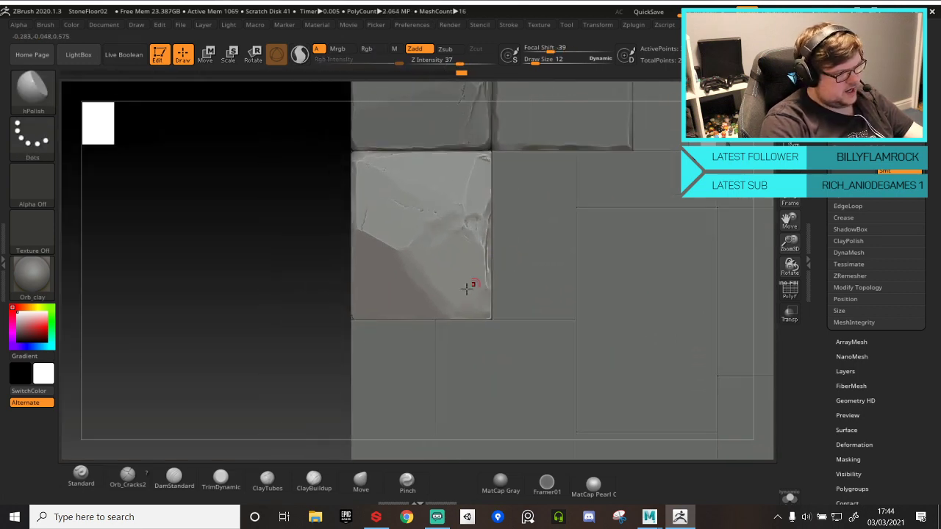
{"action": "mouse_move", "coordinate": [495, 276]}
{"action": "right_mouse_down"}
{"action": "mouse_move", "coordinate": [505, 145]}
{"action": "mouse_move", "coordinate": [470, 231]}
{"action": "mouse_move", "coordinate": [481, 292]}
{"action": "mouse_move", "coordinate": [529, 240]}
{"action": "mouse_move", "coordinate": [473, 313]}
{"action": "mouse_move", "coordinate": [433, 337]}
{"action": "right_mouse_up"}
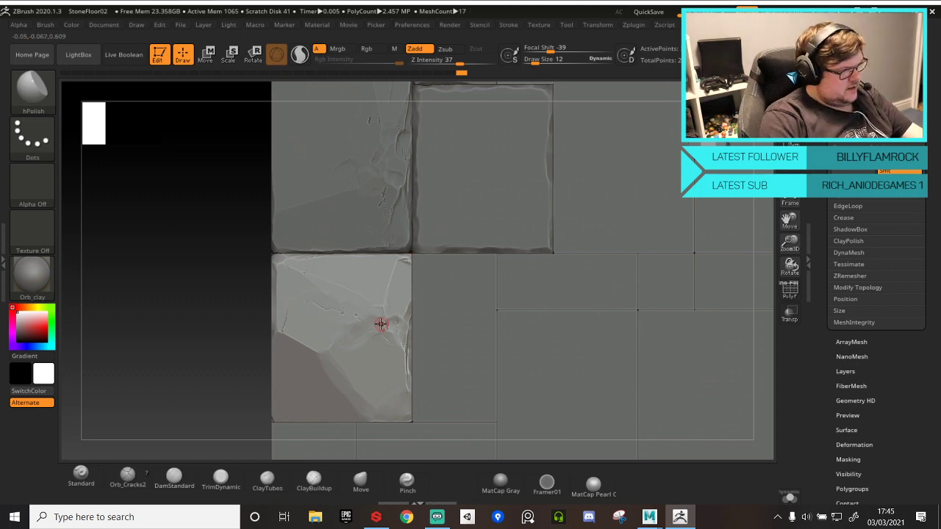
{"action": "right_click_drag", "start_coordinate": [381, 324], "coordinate": [402, 305], "text": "alt"}
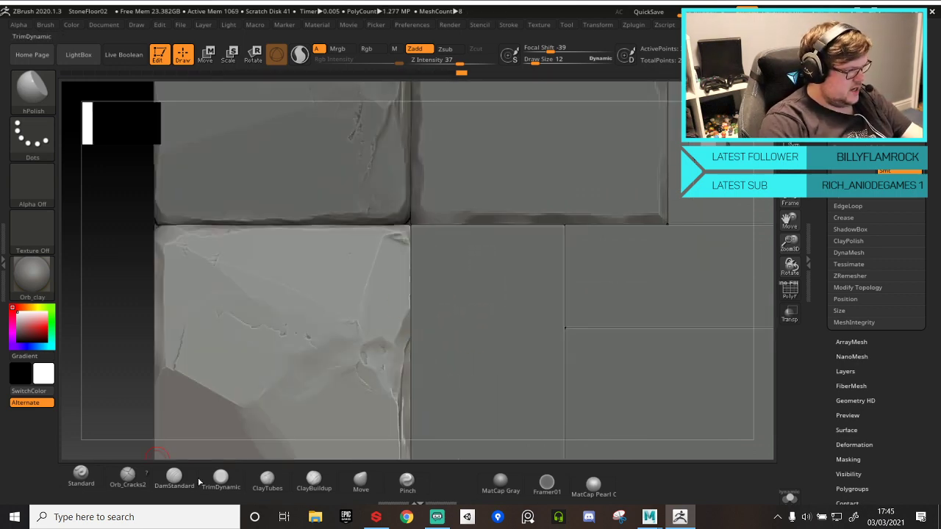
{"action": "left_click", "coordinate": [314, 479]}
{"action": "right_click_drag", "start_coordinate": [557, 278], "coordinate": [445, 260], "text": "ctrl"}
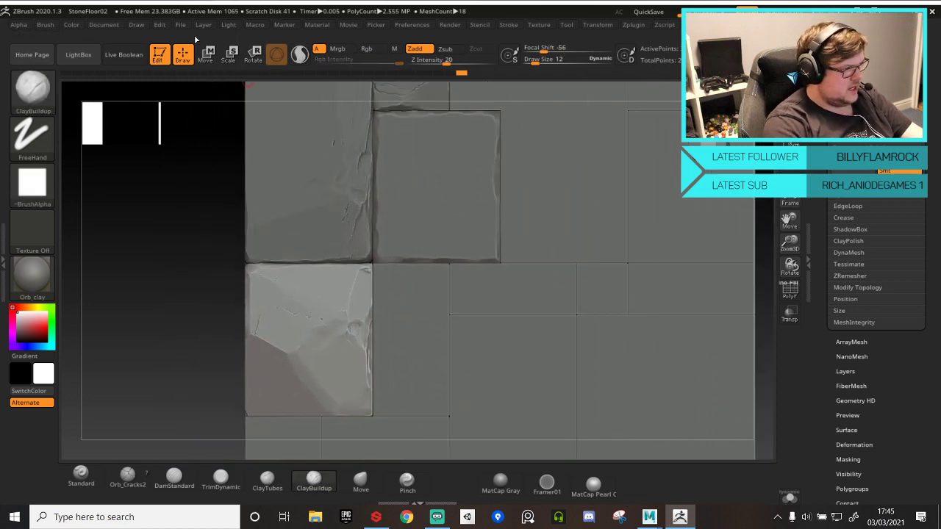
- Open the StoneFloor08 project without saving the current project, and view the whole finished floor
{"action": "mouse_move", "coordinate": [185, 28]}
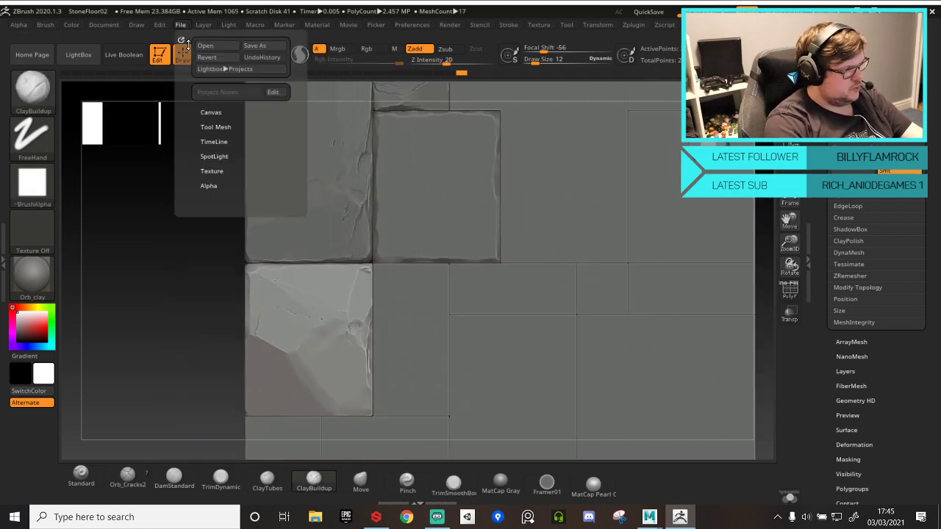
{"action": "left_click", "coordinate": [222, 50]}
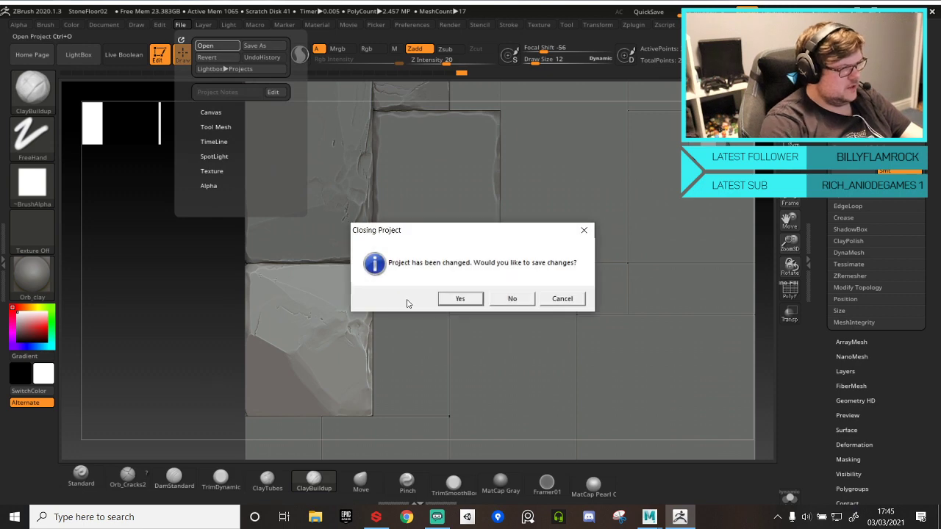
{"action": "left_click", "coordinate": [498, 302]}
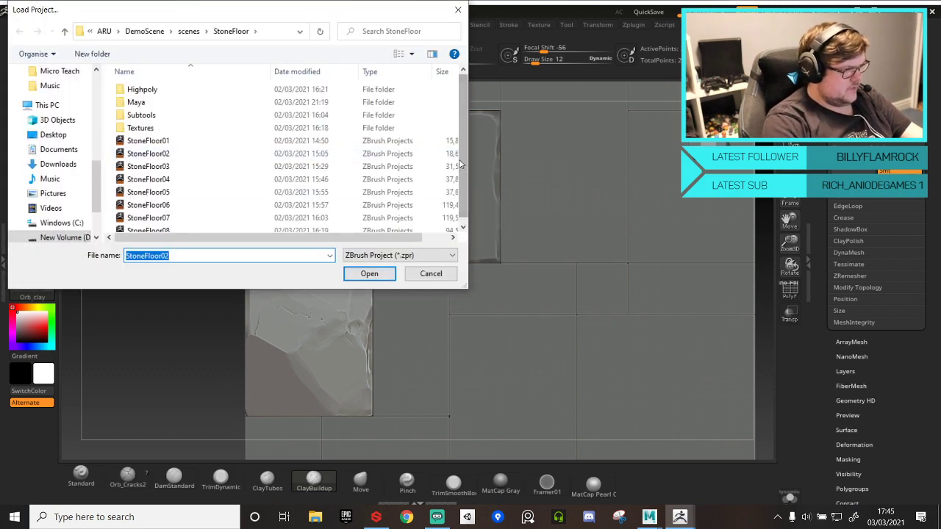
{"action": "scroll", "coordinate": [457, 191], "scroll_direction": "down", "scroll_amount": 1}
{"action": "double_click", "coordinate": [203, 226]}
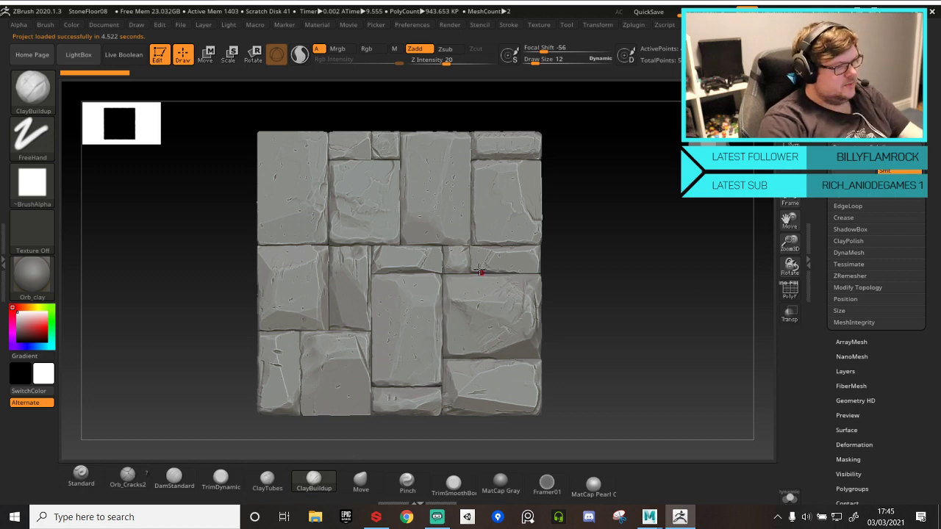
{"action": "mouse_move", "coordinate": [479, 271]}
{"action": "right_mouse_down"}
{"action": "mouse_move", "coordinate": [396, 272]}
{"action": "mouse_move", "coordinate": [508, 276]}
{"action": "right_mouse_up"}
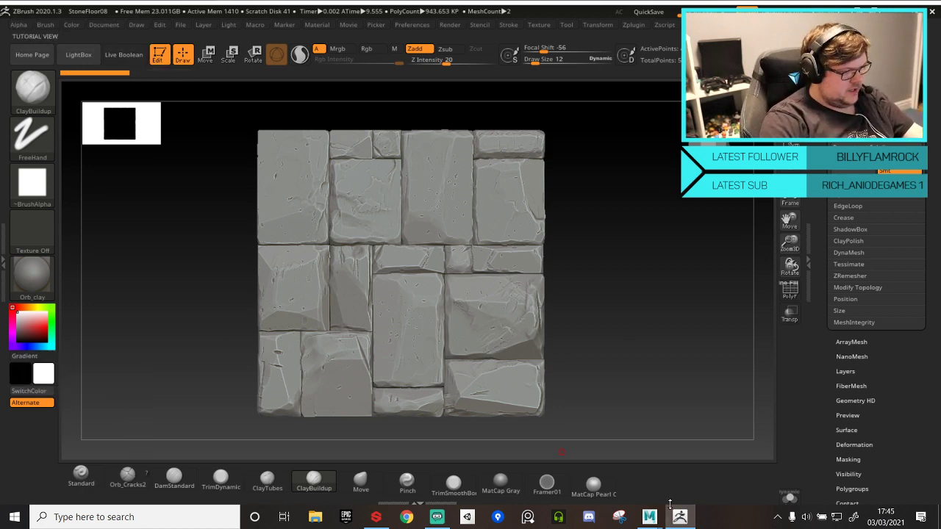
- Switch to the Substance launcher and launch Substance Painter
{"action": "left_click", "coordinate": [649, 518]}
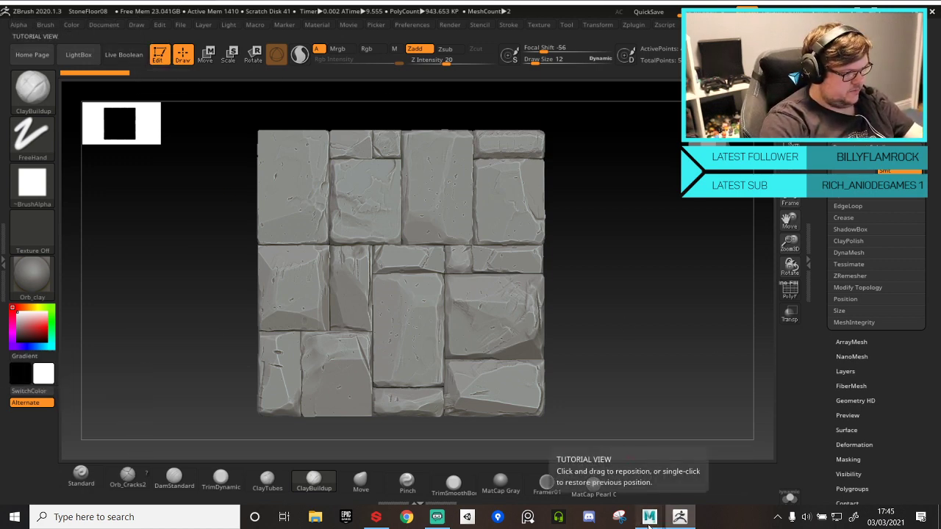
{"action": "left_click", "coordinate": [376, 517]}
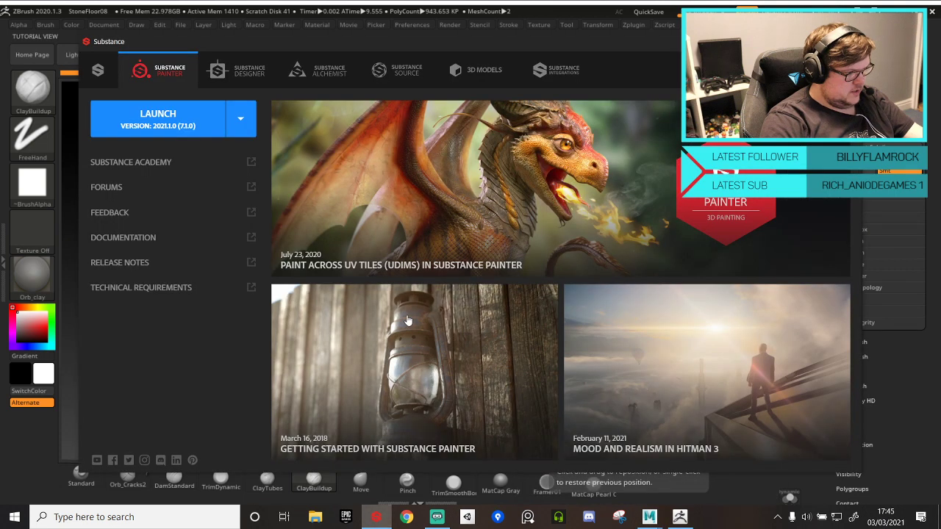
{"action": "left_click", "coordinate": [175, 127]}
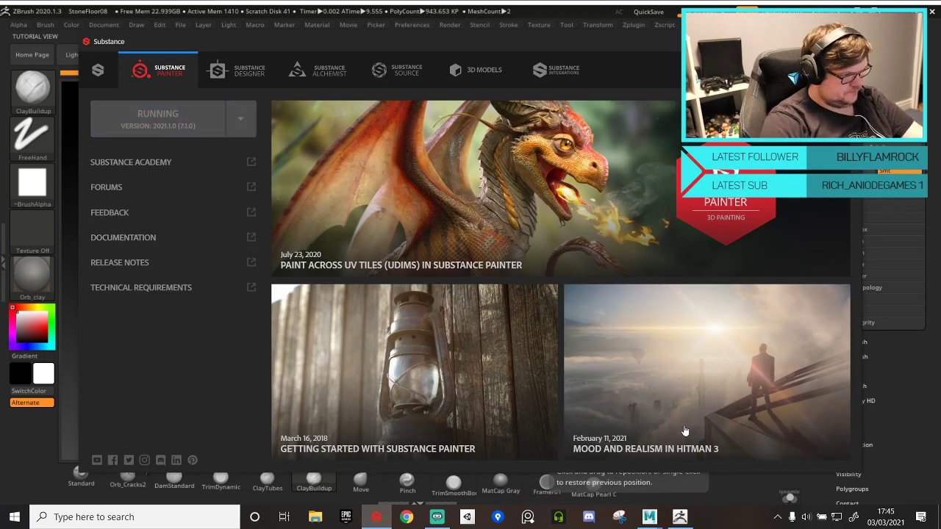
- Close ZBrush without saving the project and dismiss Substance Painter's welcome window
{"action": "left_click", "coordinate": [679, 517]}
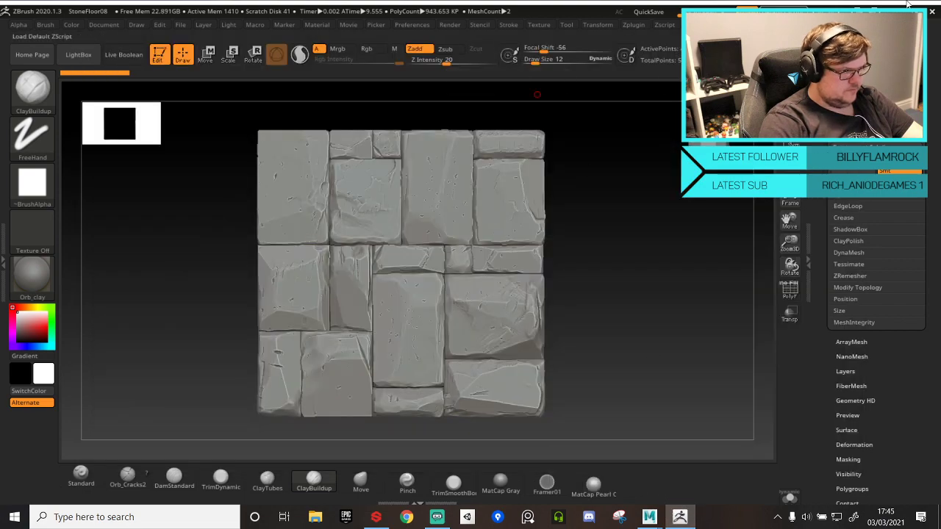
{"action": "left_click", "coordinate": [932, 12]}
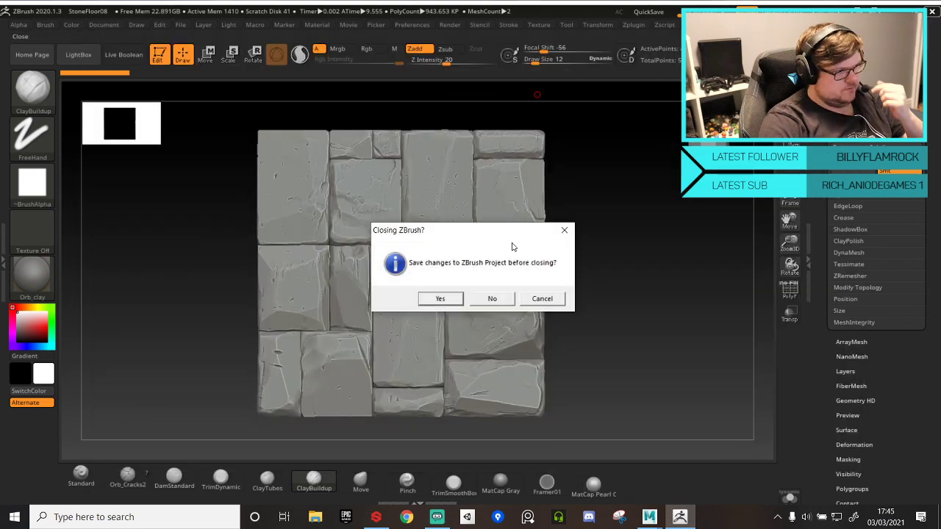
{"action": "left_click", "coordinate": [492, 301]}
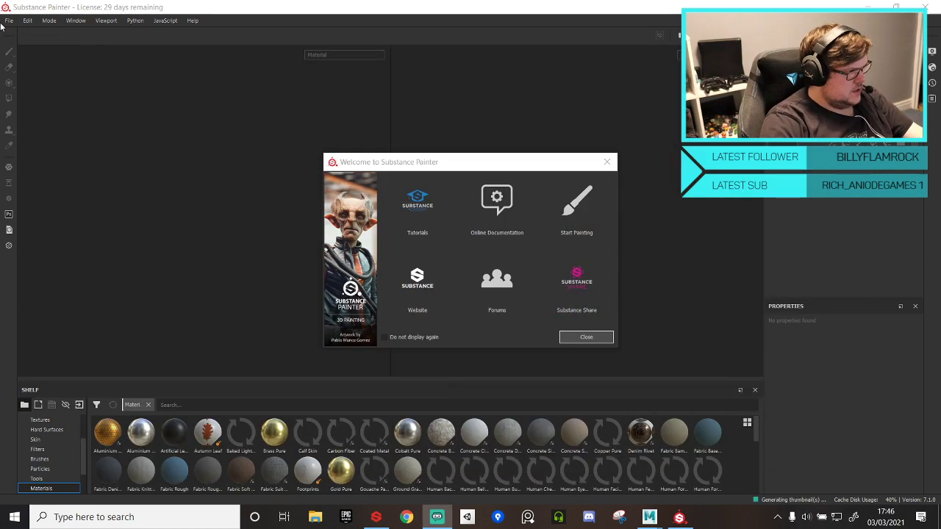
{"action": "key", "text": "Escape"}
{"action": "left_click", "coordinate": [9, 20]}
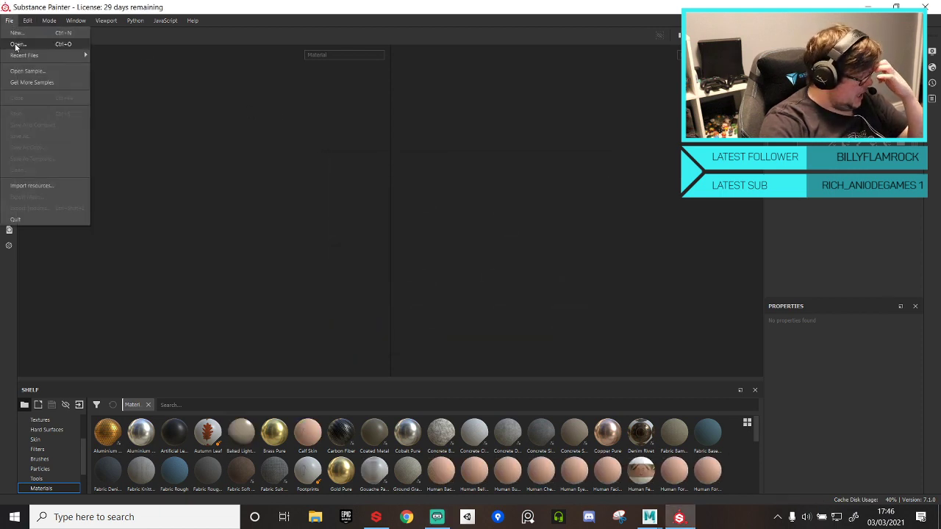
{"action": "left_click", "coordinate": [16, 45]}
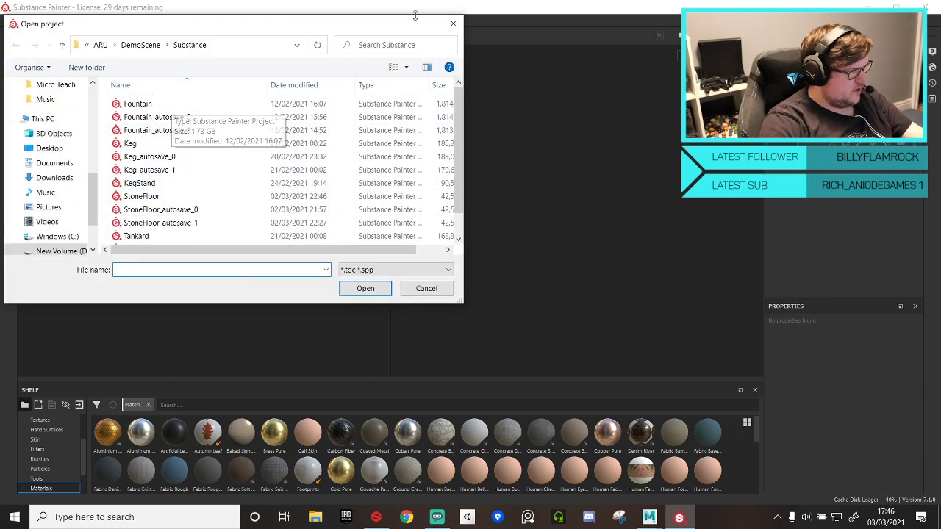
{"action": "left_click", "coordinate": [453, 24]}
- Start a new project with the Unreal Engine 4 template and choose the StoneFloor mesh from the StoneFloor scene's Maya folder
{"action": "left_click", "coordinate": [9, 20]}
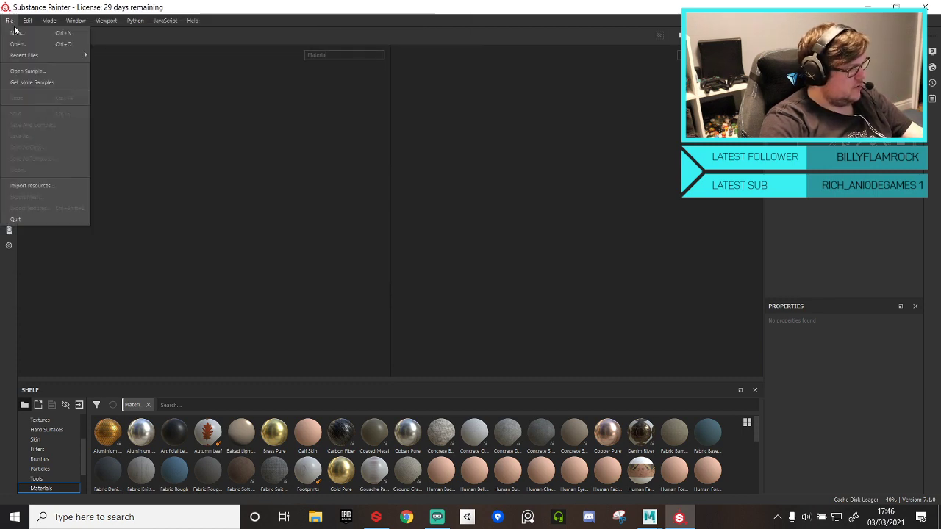
{"action": "left_click", "coordinate": [16, 32]}
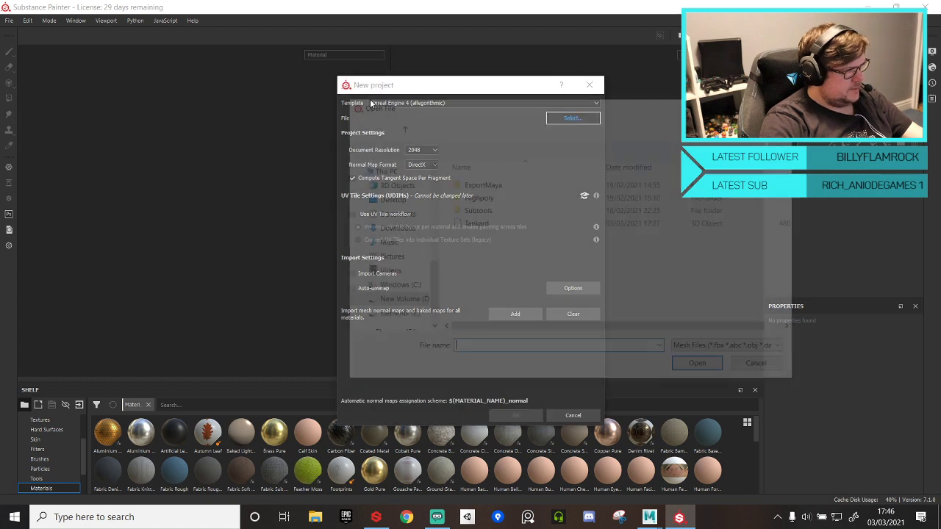
{"action": "left_click", "coordinate": [514, 128]}
{"action": "left_click", "coordinate": [514, 126]}
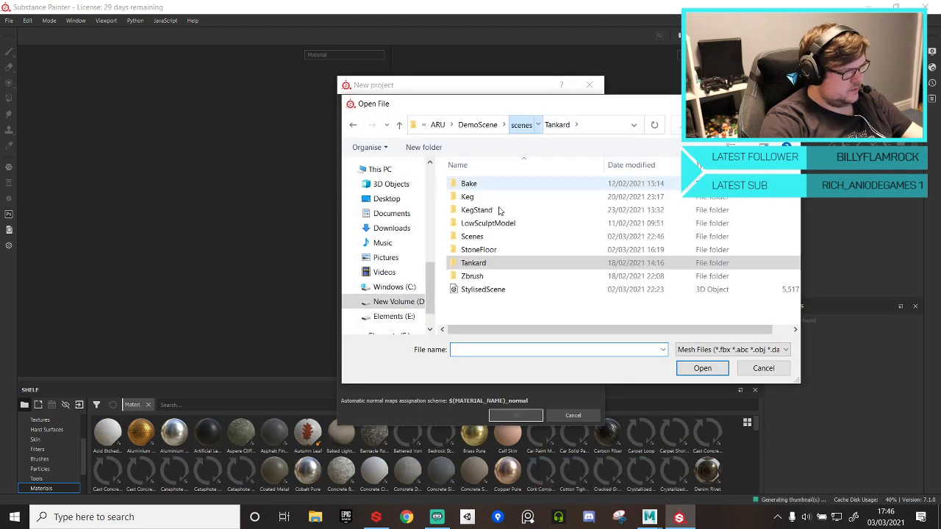
{"action": "double_click", "coordinate": [476, 256]}
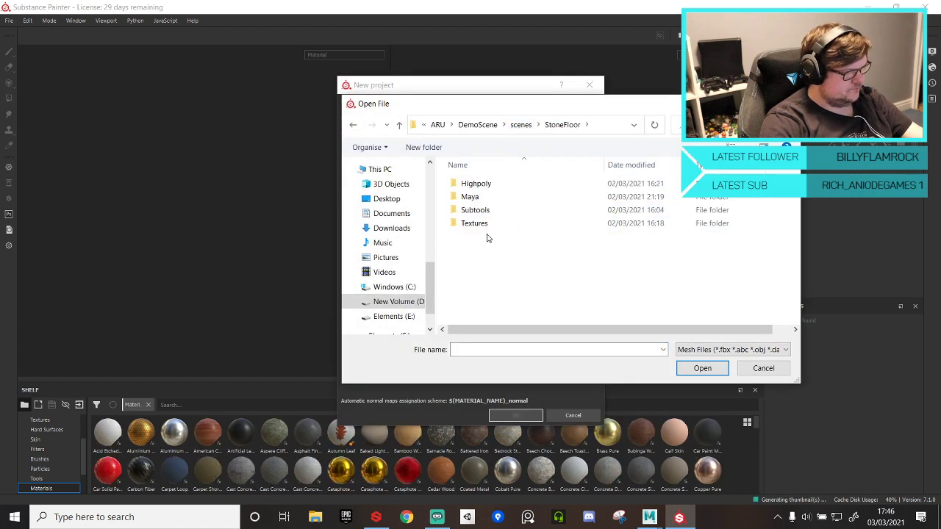
{"action": "double_click", "coordinate": [474, 197]}
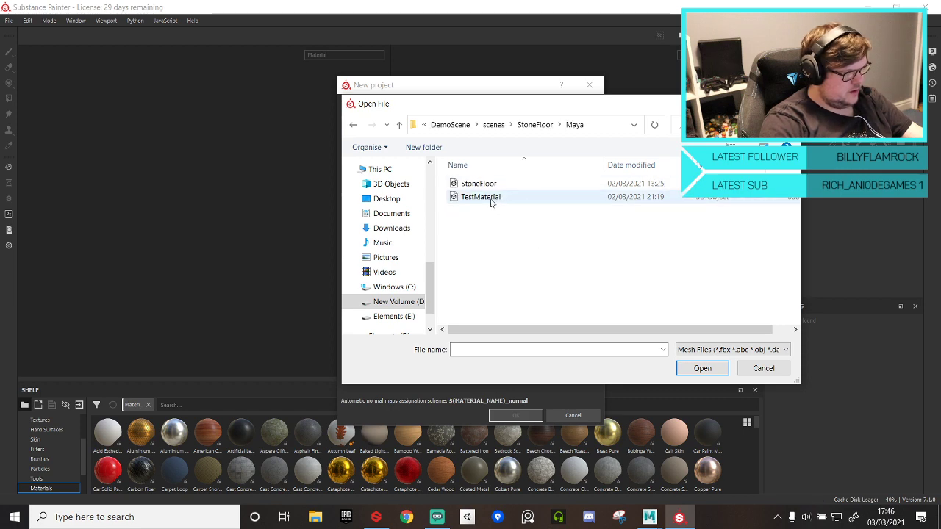
{"action": "double_click", "coordinate": [478, 183]}
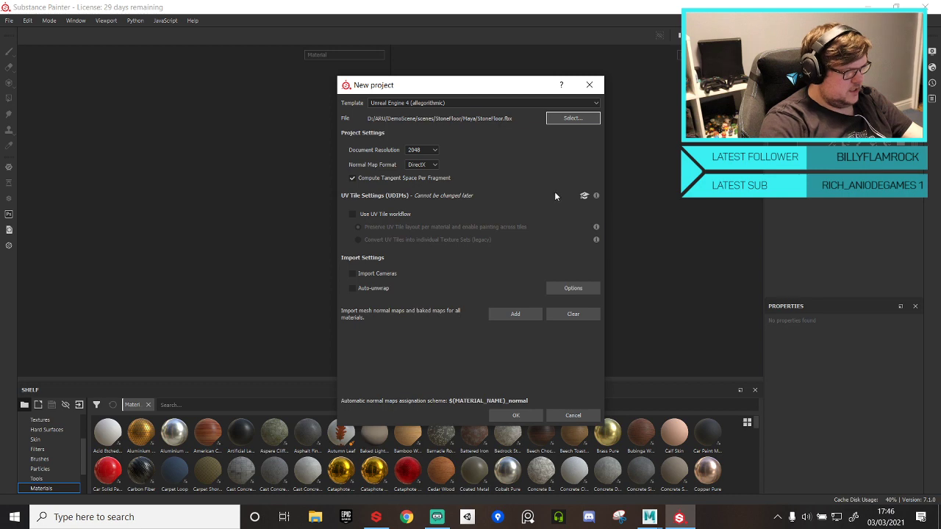
{"action": "left_click", "coordinate": [524, 416]}
- Reopen the new project's mesh selection and go to the Highpoly folder of the StoneFloor scene
{"action": "left_click", "coordinate": [573, 118]}
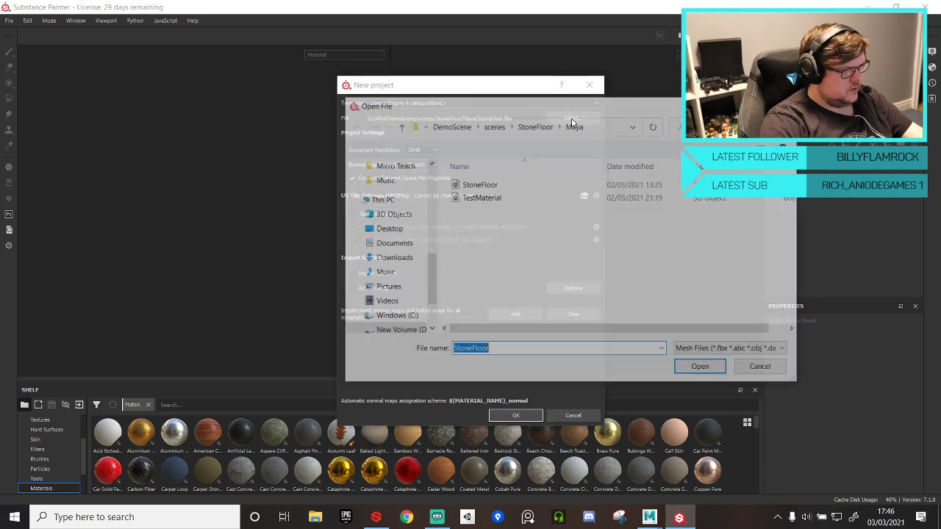
{"action": "left_click", "coordinate": [526, 127]}
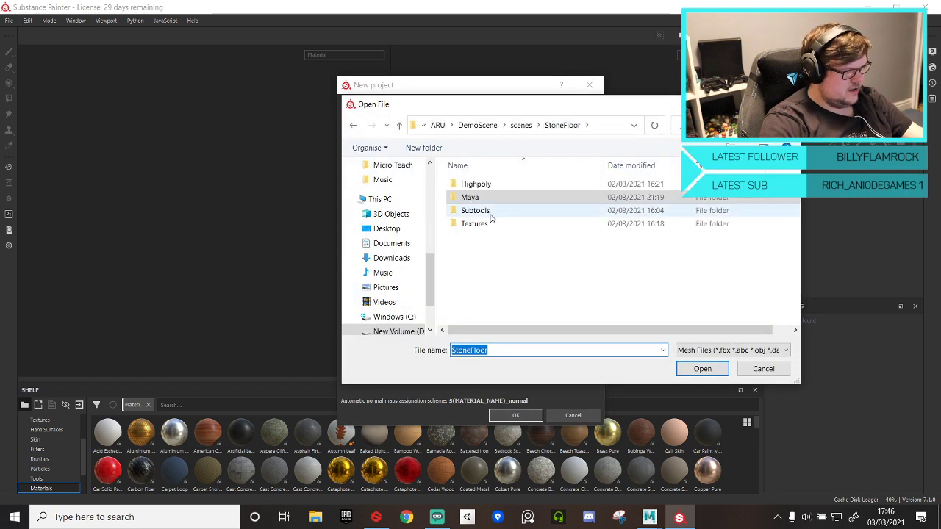
{"action": "double_click", "coordinate": [487, 184]}
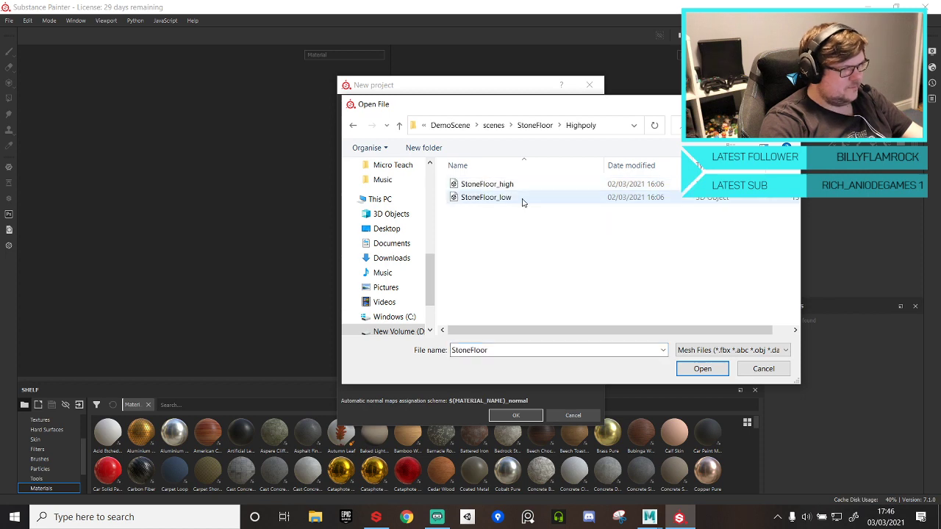
- Create the new project from the StoneFloor_low mesh with the Unreal Engine 4 template
{"action": "double_click", "coordinate": [519, 198]}
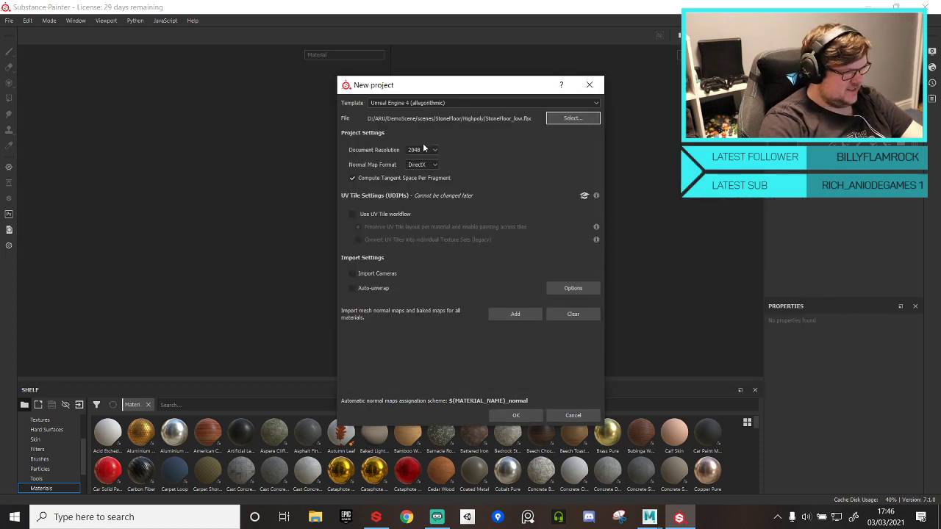
{"action": "left_click", "coordinate": [518, 415]}
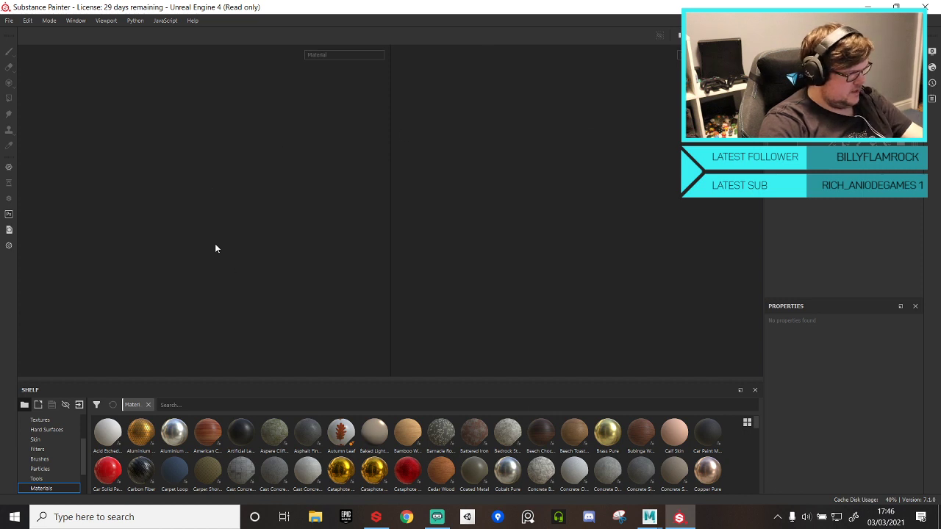
{"action": "left_click_drag", "start_coordinate": [230, 263], "coordinate": [265, 206], "text": "alt"}
- Open the mesh map baking settings and add StoneFloor_high as the high definition mesh
{"action": "scroll", "coordinate": [853, 244], "scroll_direction": "down", "scroll_amount": 5}
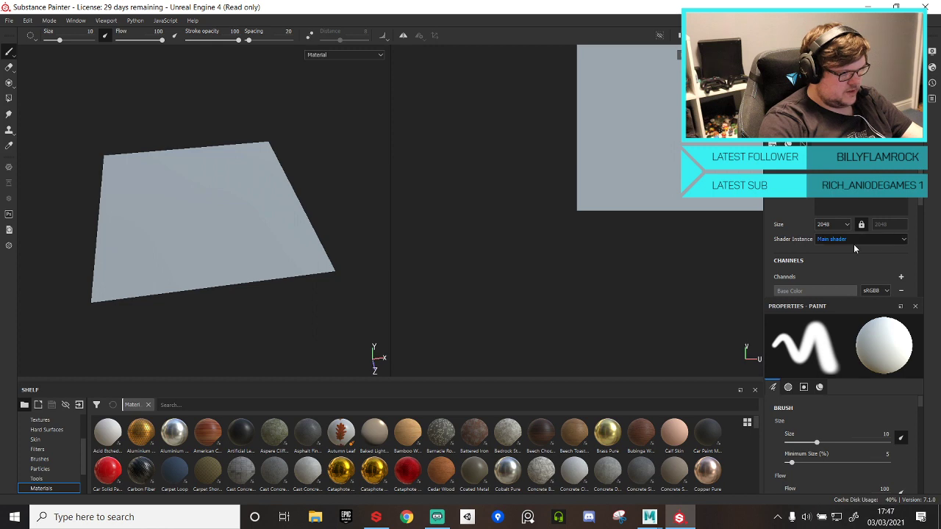
{"action": "left_click", "coordinate": [880, 199]}
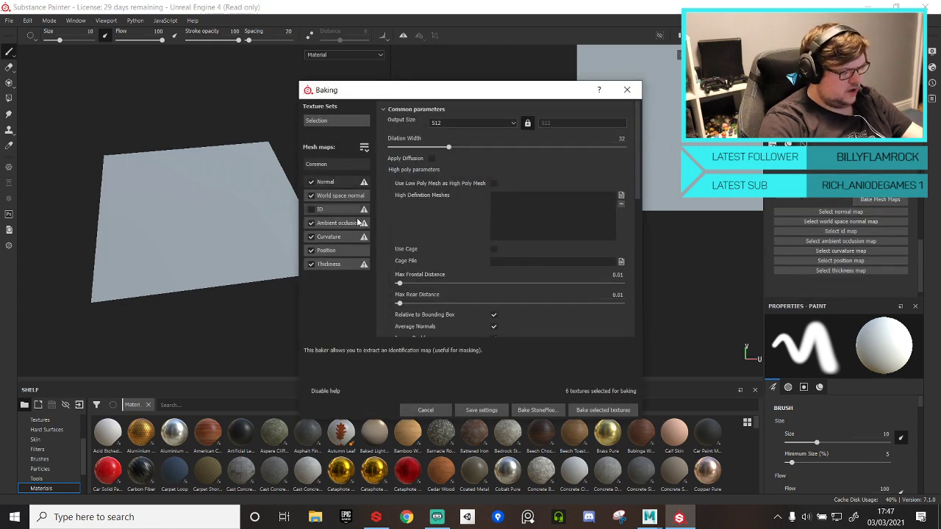
{"action": "left_click", "coordinate": [621, 197]}
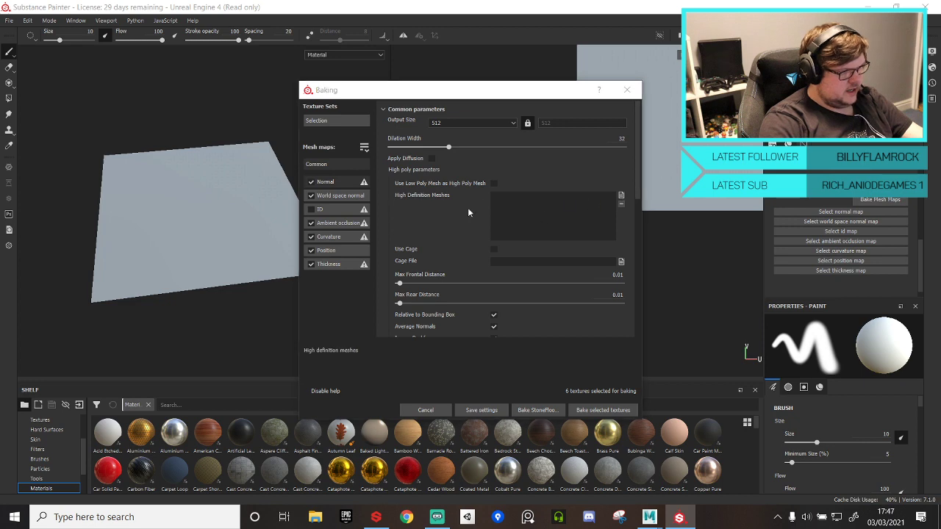
{"action": "double_click", "coordinate": [466, 189]}
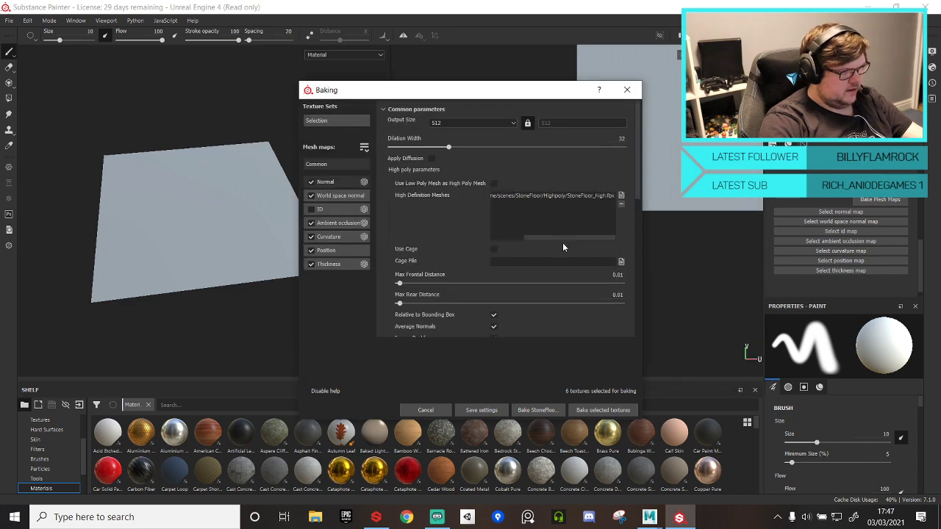
- Set both the max frontal distance and the max rear distance to 1 for the bake
{"action": "scroll", "coordinate": [562, 243], "scroll_direction": "down", "scroll_amount": 2}
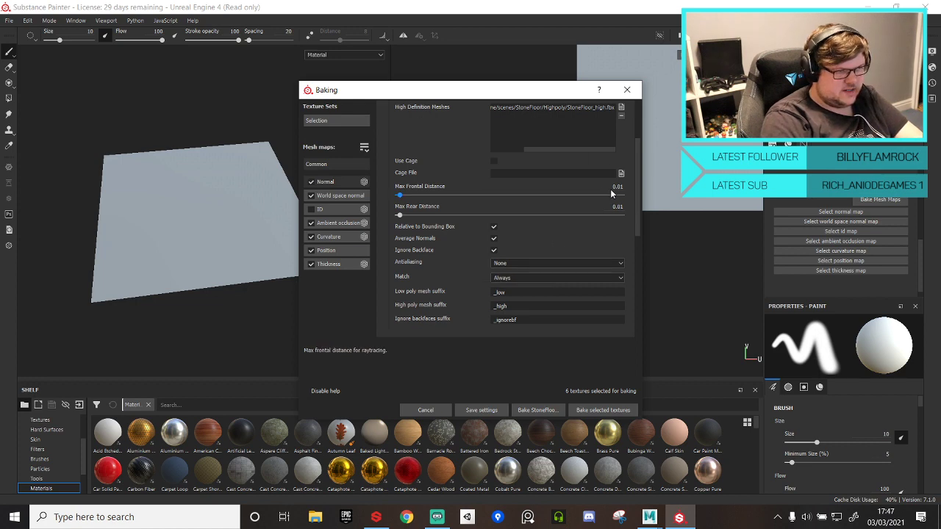
{"action": "left_click_drag", "start_coordinate": [607, 186], "coordinate": [633, 187]}
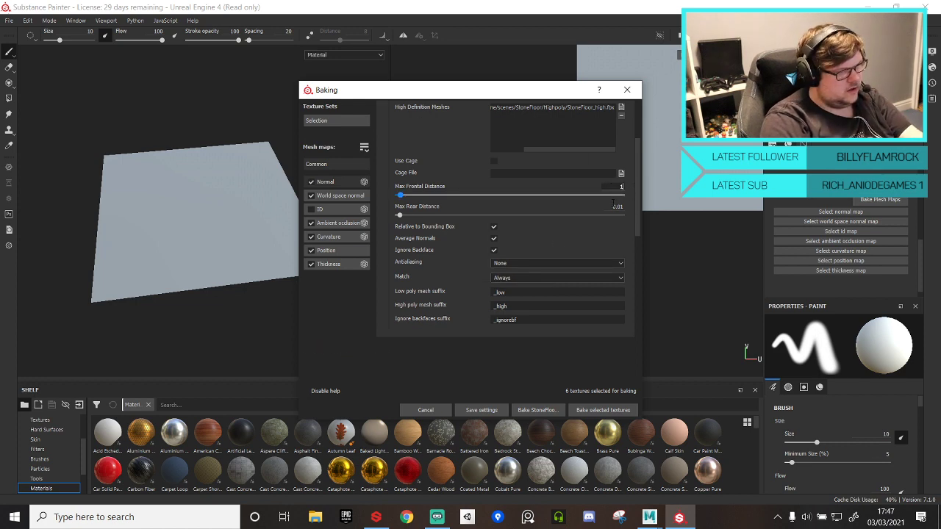
{"action": "left_click", "coordinate": [621, 215]}
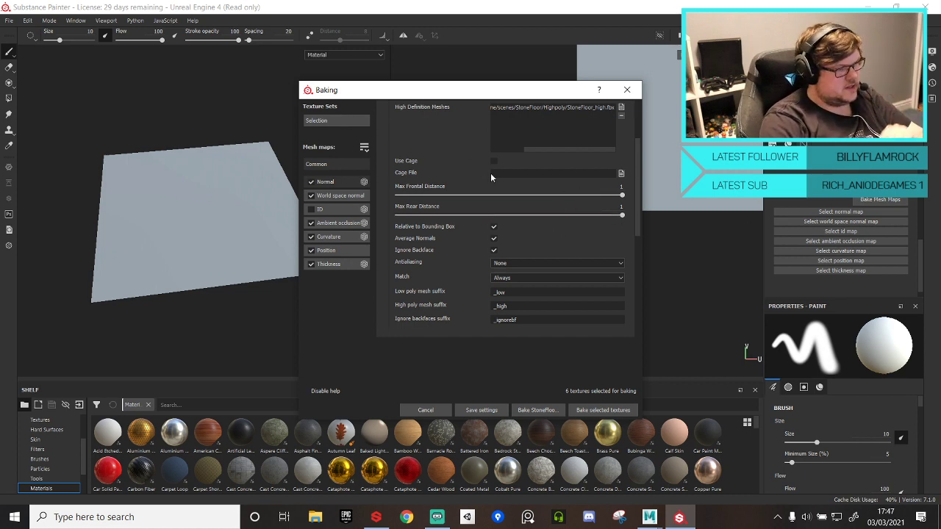
- Choose 512 as the bake output size and reduce the dilation width to 0
{"action": "scroll", "coordinate": [572, 237], "scroll_direction": "up", "scroll_amount": 3}
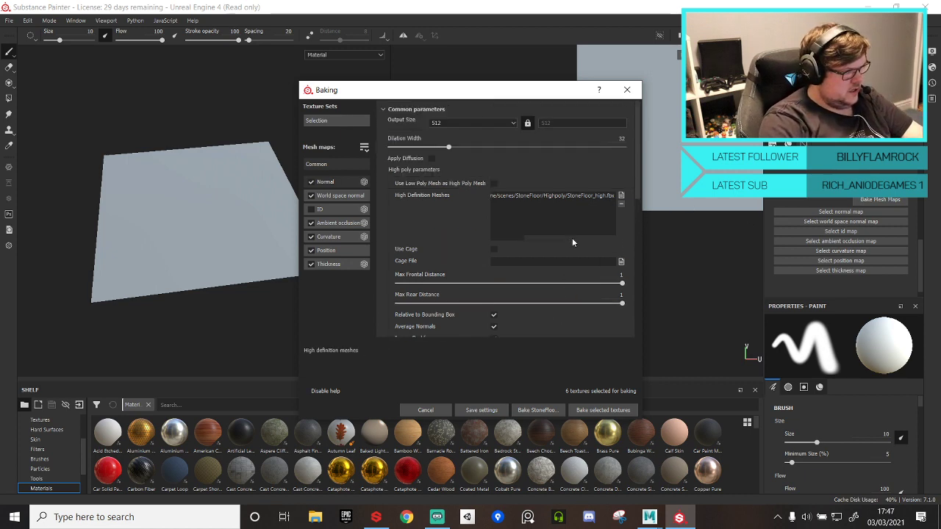
{"action": "left_click", "coordinate": [507, 122]}
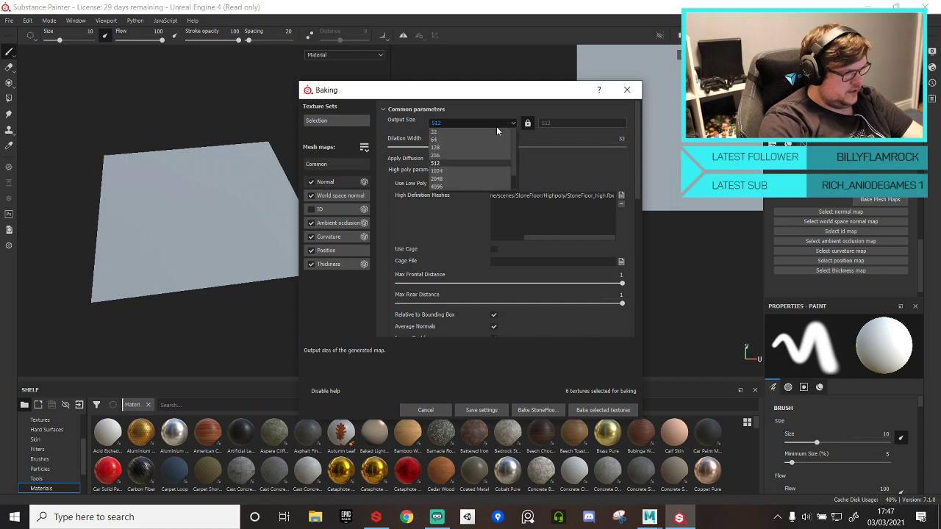
{"action": "left_click", "coordinate": [441, 163]}
{"action": "left_click_drag", "start_coordinate": [449, 147], "coordinate": [223, 154]}
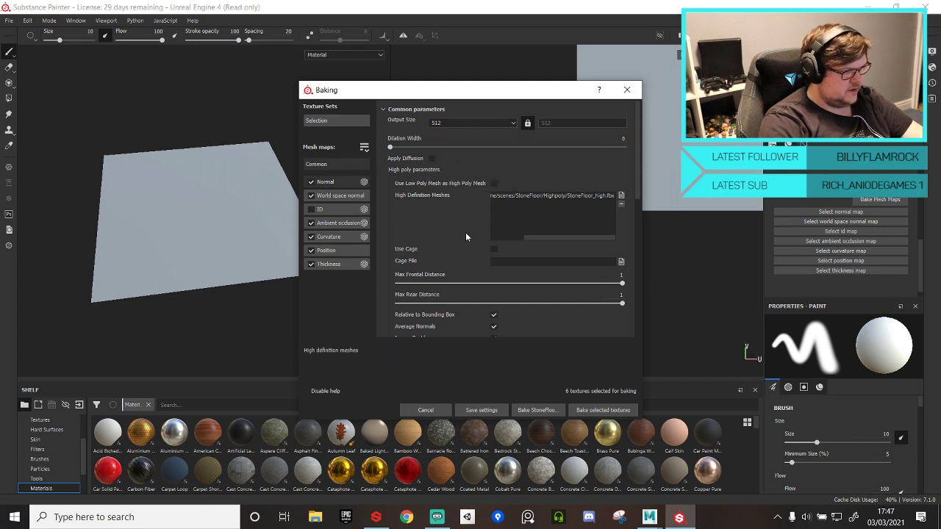
- Set the antialiasing to Subsampling 8x8 and bake the selected mesh maps
{"action": "scroll", "coordinate": [465, 237], "scroll_direction": "down", "scroll_amount": 2}
{"action": "left_click", "coordinate": [515, 263]}
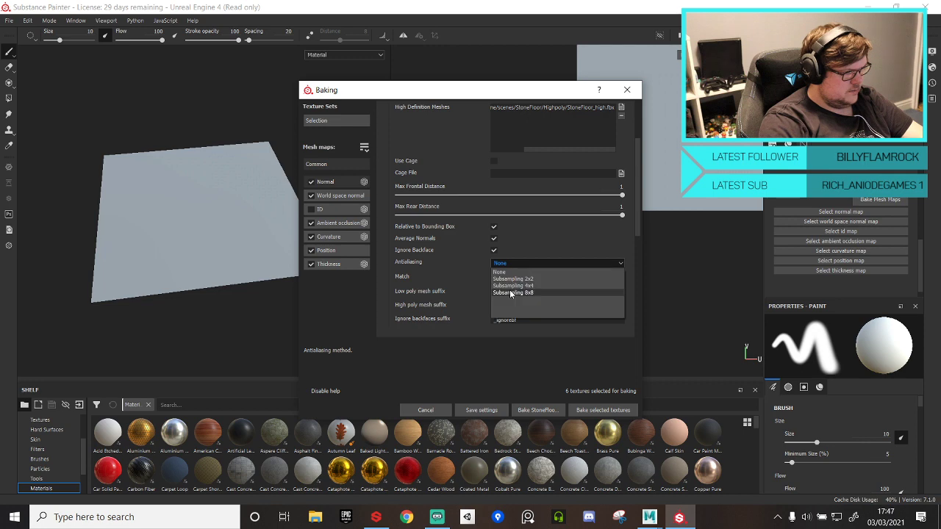
{"action": "left_click", "coordinate": [511, 293]}
{"action": "left_click", "coordinate": [601, 409]}
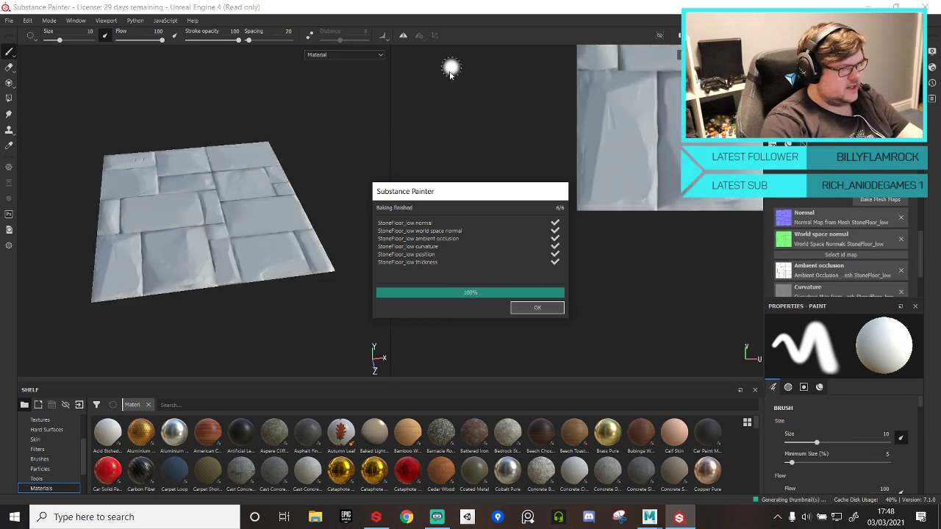
{"action": "left_click", "coordinate": [551, 308]}
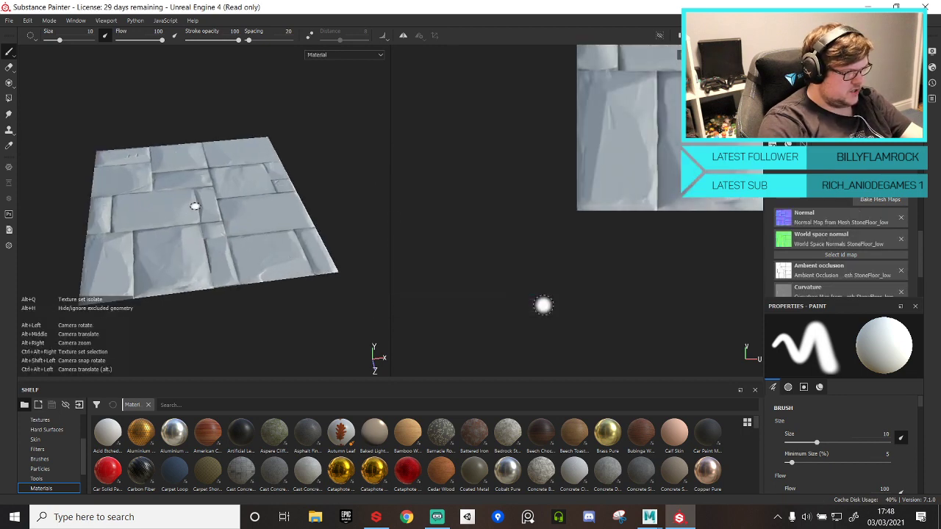
- Raise the bake output size to 2048 and bake the stone floor's mesh maps again
{"action": "right_click_drag", "start_coordinate": [195, 206], "coordinate": [233, 202], "text": "alt"}
{"action": "mouse_move", "coordinate": [233, 202]}
{"action": "left_mouse_down", "text": "alt"}
{"action": "mouse_move", "coordinate": [214, 259]}
{"action": "mouse_move", "coordinate": [214, 216]}
{"action": "mouse_move", "coordinate": [227, 220]}
{"action": "left_mouse_up", "text": "alt"}
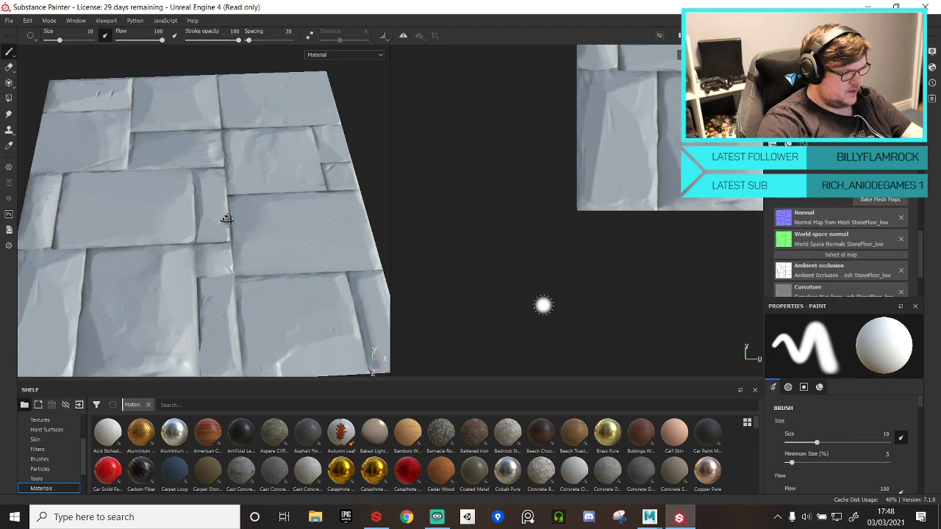
{"action": "left_click", "coordinate": [880, 199]}
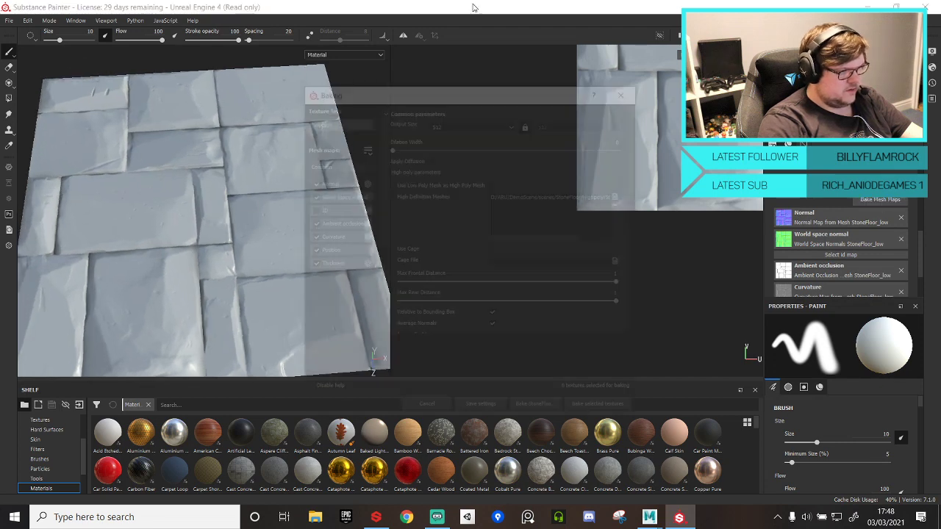
{"action": "left_click", "coordinate": [470, 123]}
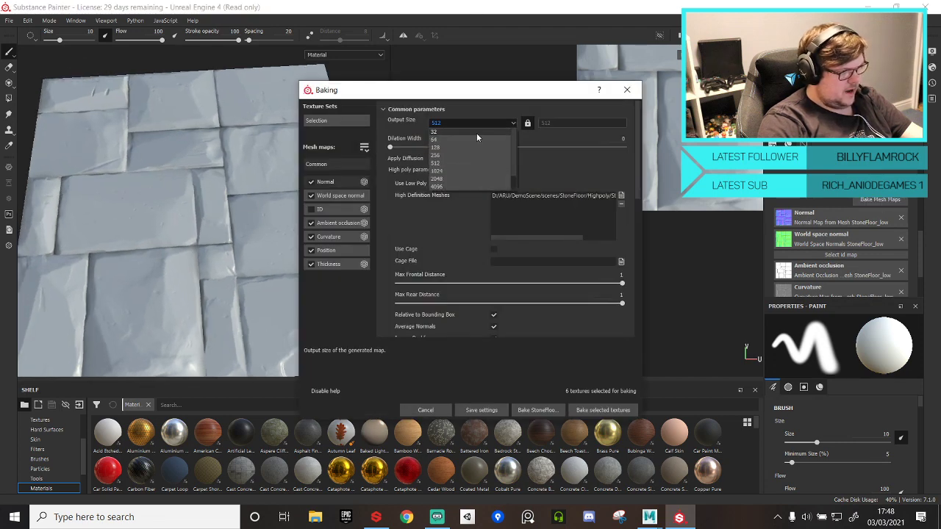
{"action": "left_click", "coordinate": [442, 181]}
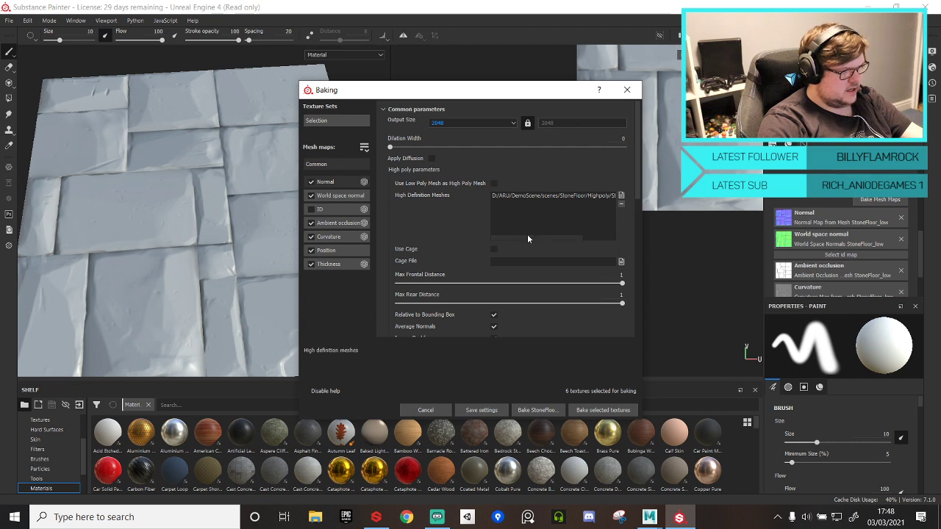
{"action": "scroll", "coordinate": [506, 293], "scroll_direction": "down", "scroll_amount": 5}
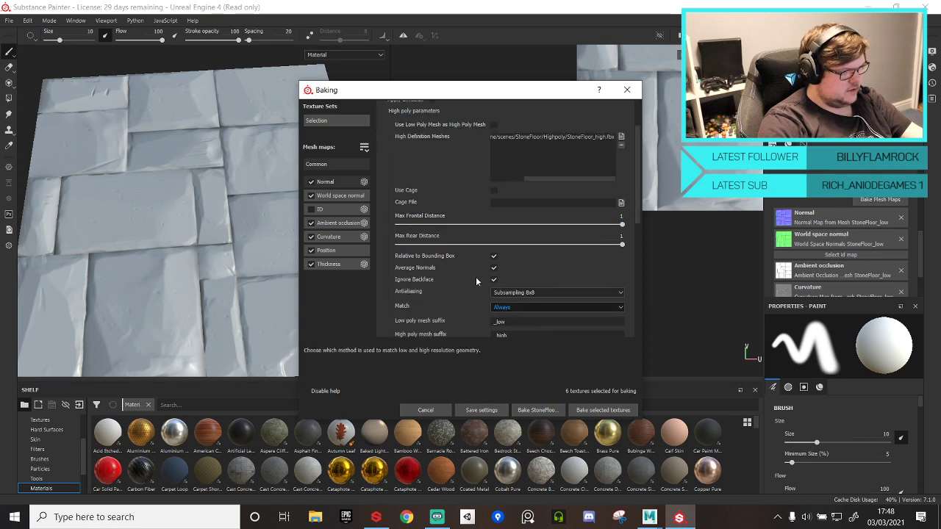
{"action": "left_click", "coordinate": [602, 410]}
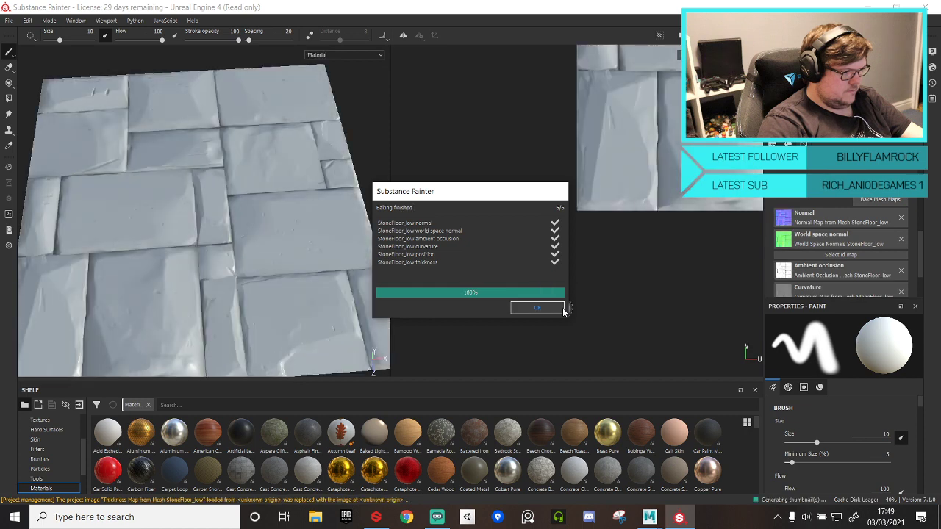
{"action": "left_click", "coordinate": [529, 309]}
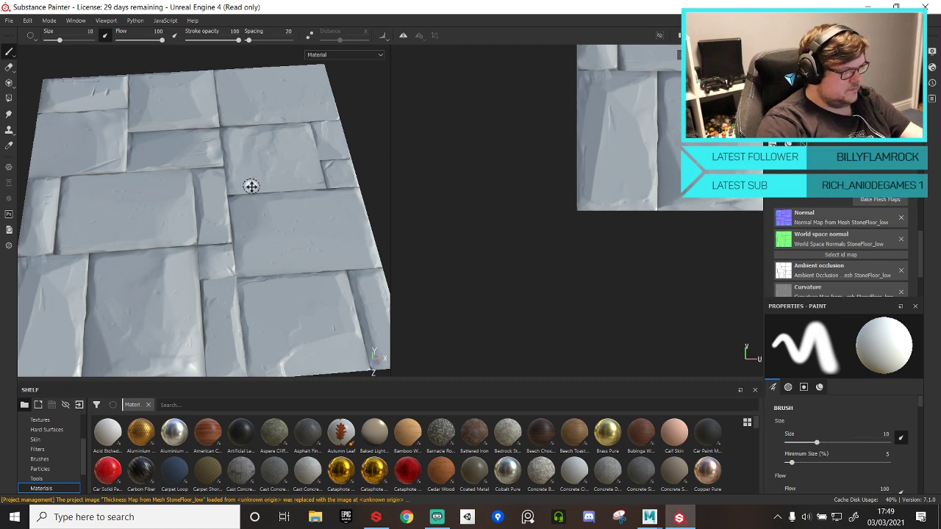
{"action": "scroll", "coordinate": [243, 185], "scroll_direction": "down", "scroll_amount": 3}
{"action": "left_click_drag", "start_coordinate": [231, 187], "coordinate": [176, 194], "text": "alt"}
{"action": "scroll", "coordinate": [175, 194], "scroll_direction": "up", "scroll_amount": 2}
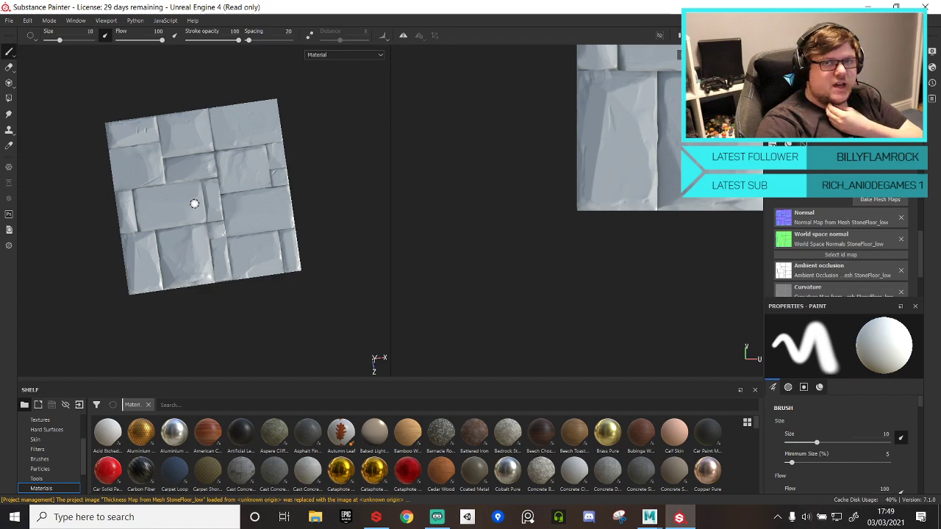
- Switch to the Tankard01 scene in Autodesk Maya LT and start a new empty scene
{"action": "left_click", "coordinate": [649, 517]}
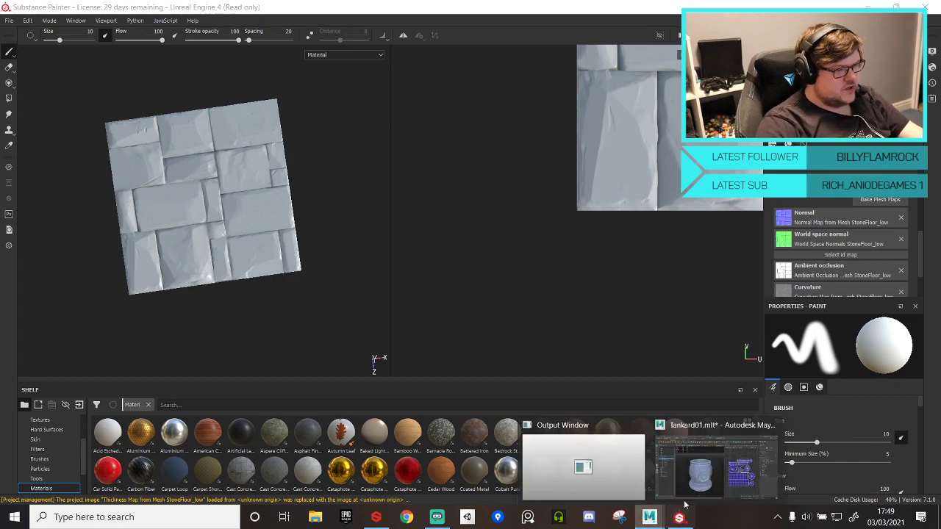
{"action": "left_click", "coordinate": [698, 471]}
{"action": "left_click_drag", "start_coordinate": [318, 261], "coordinate": [318, 224], "text": "alt"}
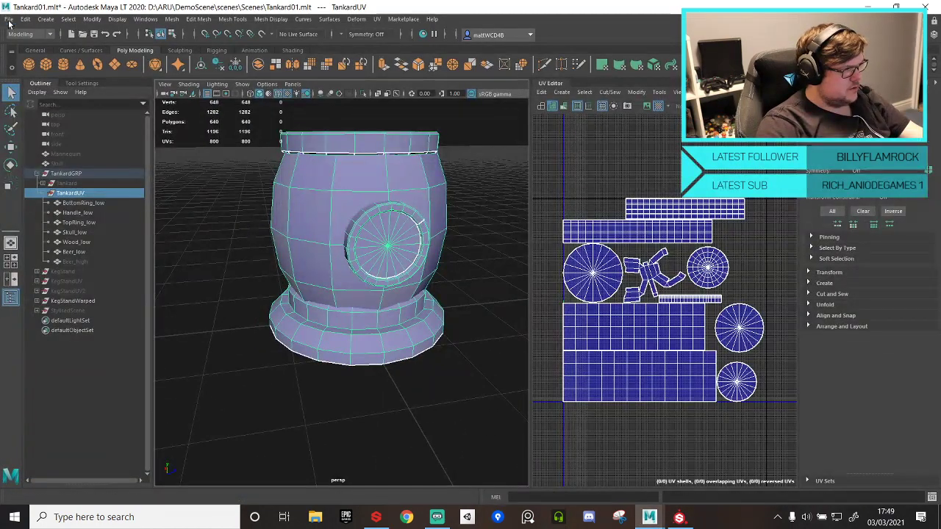
{"action": "left_click", "coordinate": [9, 19]}
{"action": "left_click", "coordinate": [22, 37]}
{"action": "left_click", "coordinate": [468, 259]}
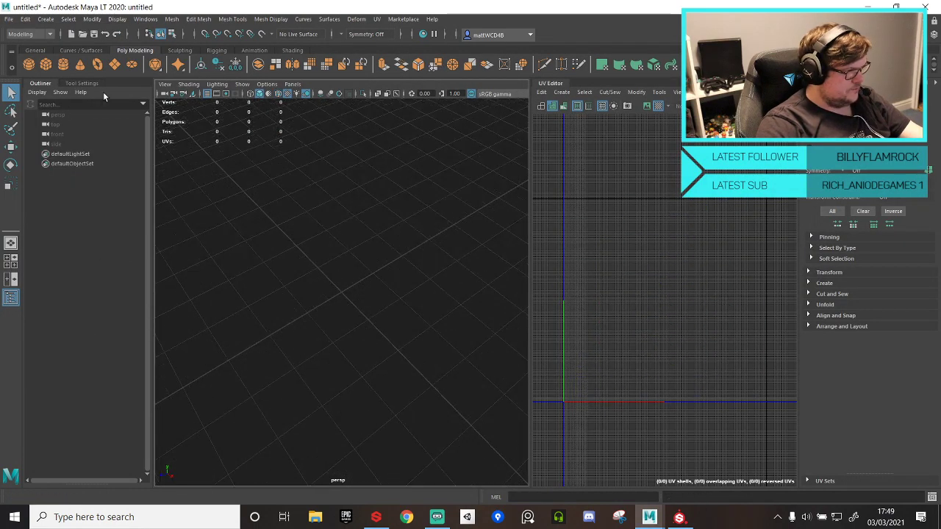
- Create a polygon plane at the origin and scale it up uniformly to about 21.8
{"action": "left_click", "coordinate": [116, 68]}
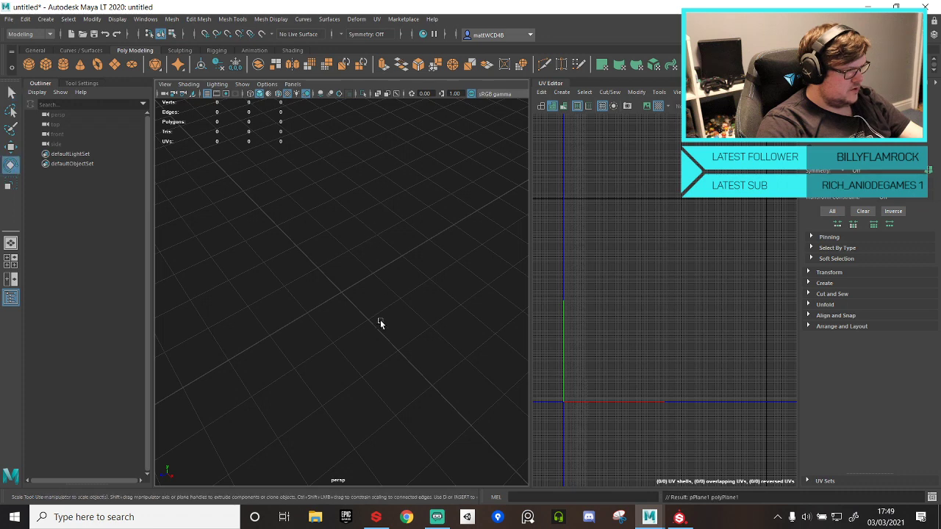
{"action": "left_click", "coordinate": [351, 296]}
{"action": "left_click_drag", "start_coordinate": [351, 297], "coordinate": [410, 244]}
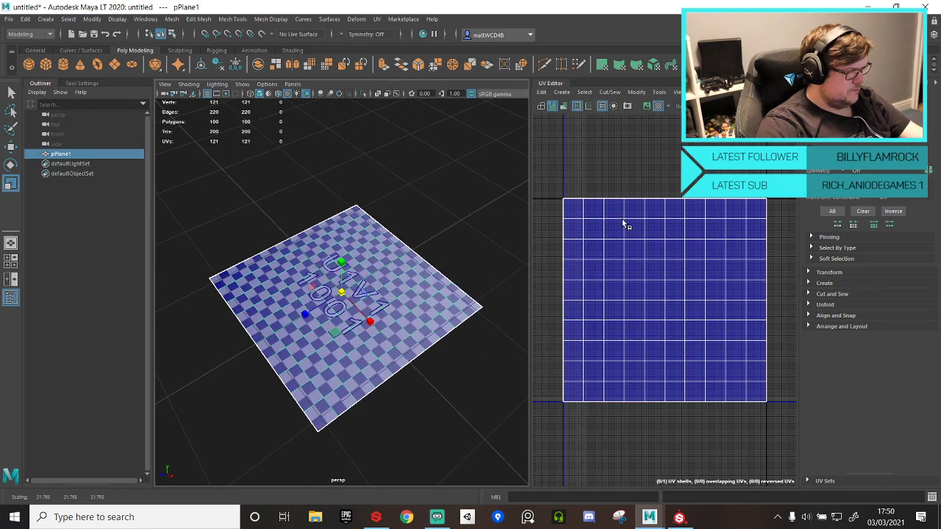
- Set the plane's subdivisions width and subdivisions height to 1
{"action": "right_click_drag", "start_coordinate": [637, 247], "coordinate": [636, 273]}
{"action": "right_click_drag", "start_coordinate": [346, 263], "coordinate": [397, 225]}
{"action": "key", "text": "ctrl+a"}
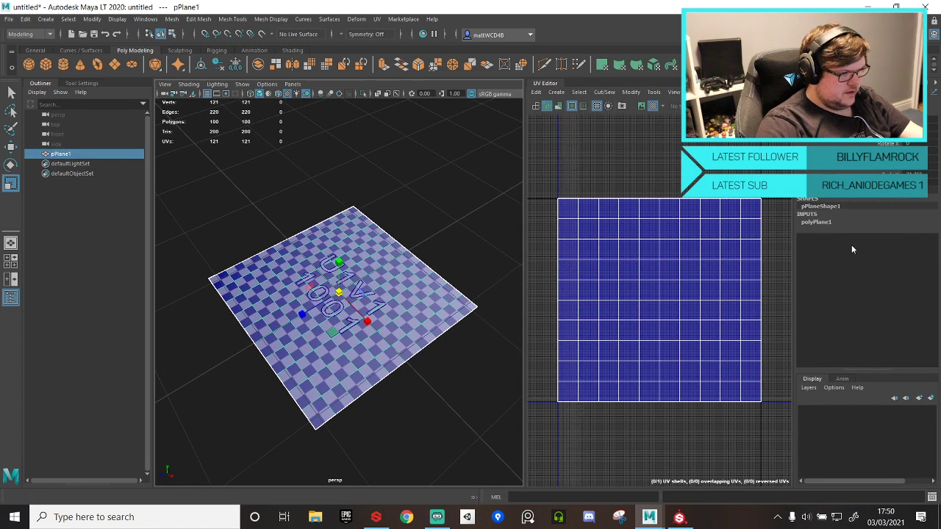
{"action": "left_click", "coordinate": [822, 222]}
{"action": "left_click_drag", "start_coordinate": [917, 243], "coordinate": [919, 253]}
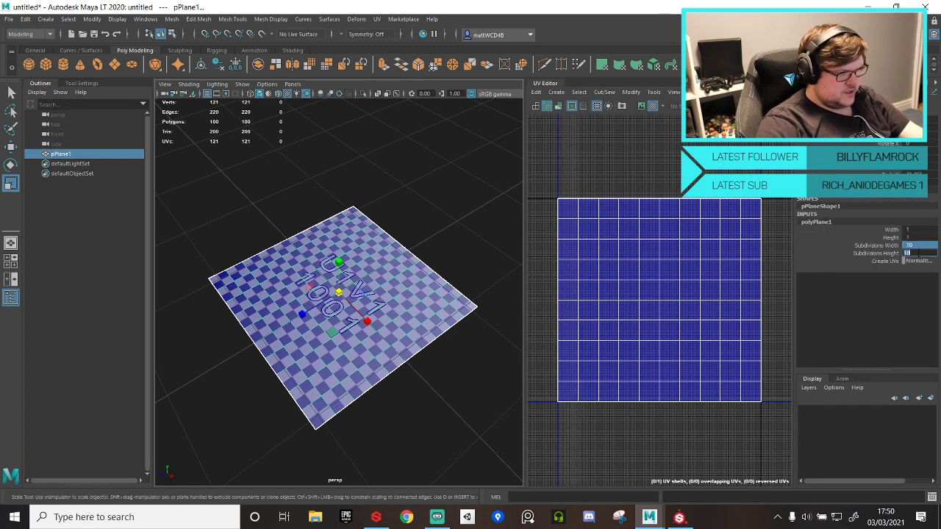
{"action": "type", "text": "1"}
{"action": "key", "text": "Return"}
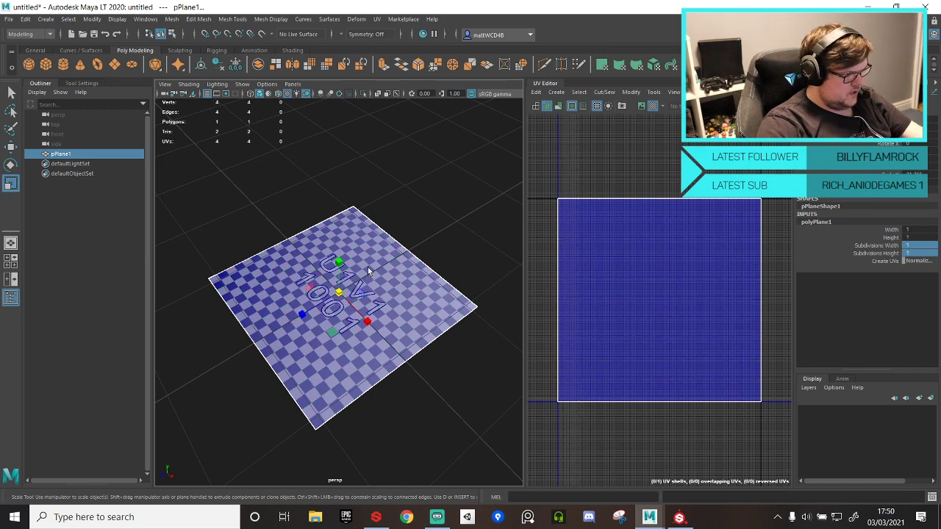
- Try rotating the plane's face about its vertical axis, undo the rotation and deselect the face
{"action": "right_click_drag", "start_coordinate": [367, 252], "coordinate": [370, 281]}
{"action": "left_click", "coordinate": [415, 292]}
{"action": "left_click", "coordinate": [415, 292]}
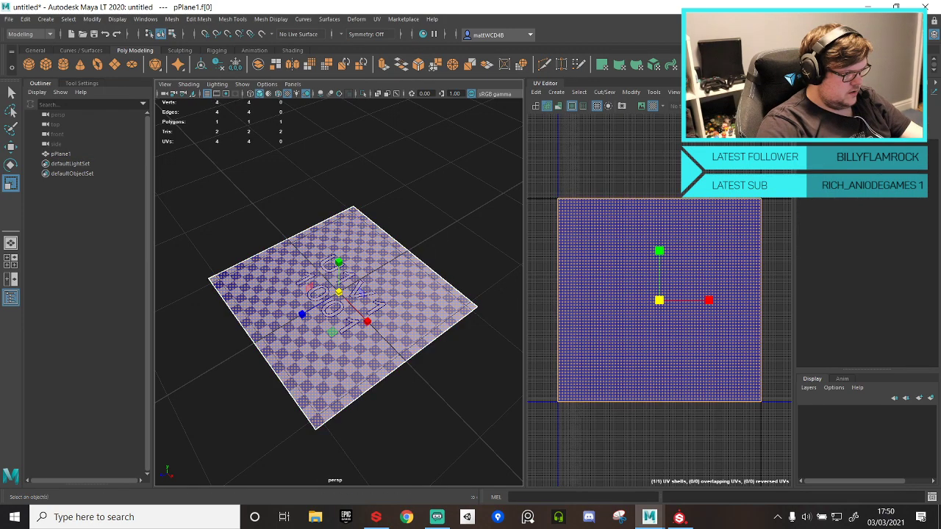
{"action": "key", "text": "e"}
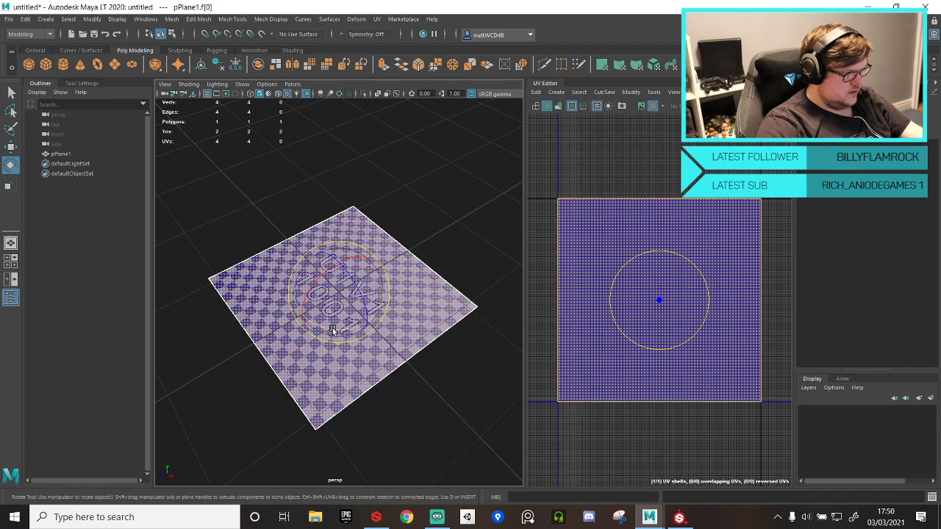
{"action": "left_click_drag", "start_coordinate": [330, 330], "coordinate": [394, 308]}
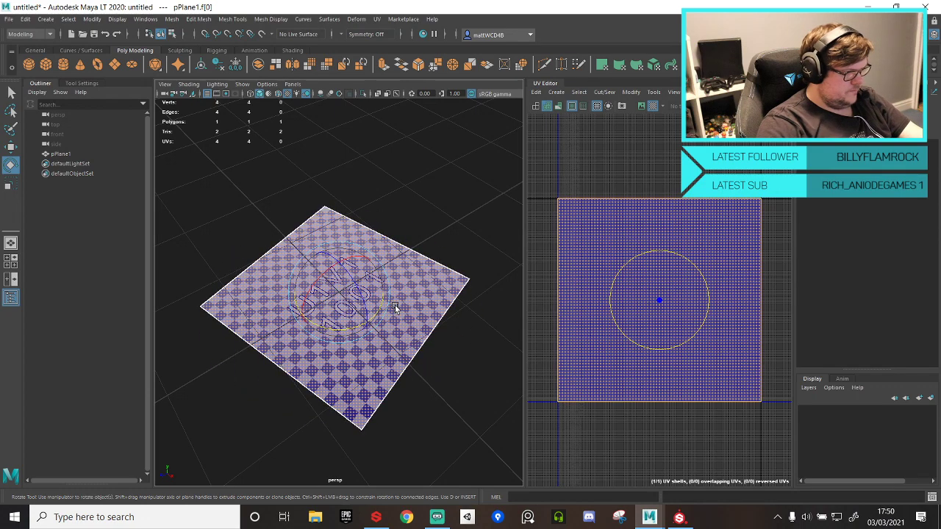
{"action": "key", "text": "ctrl+z"}
{"action": "left_click", "coordinate": [463, 197]}
{"action": "scroll", "coordinate": [455, 228], "scroll_direction": "down", "scroll_amount": 4}
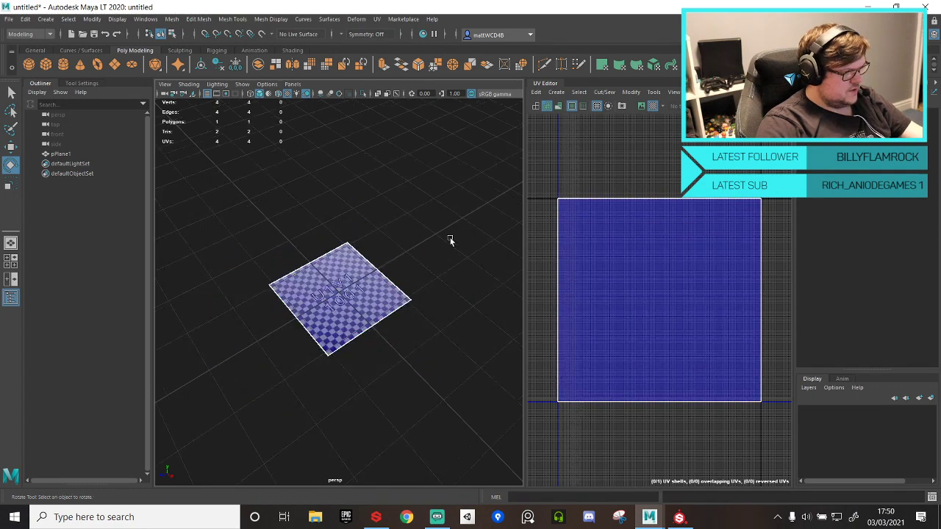
- Create a polygon cylinder at the origin and scale it up uniformly so it stands on the plane
{"action": "scroll", "coordinate": [450, 239], "scroll_direction": "up", "scroll_amount": 4}
{"action": "left_click_drag", "start_coordinate": [450, 239], "coordinate": [384, 243], "text": "alt"}
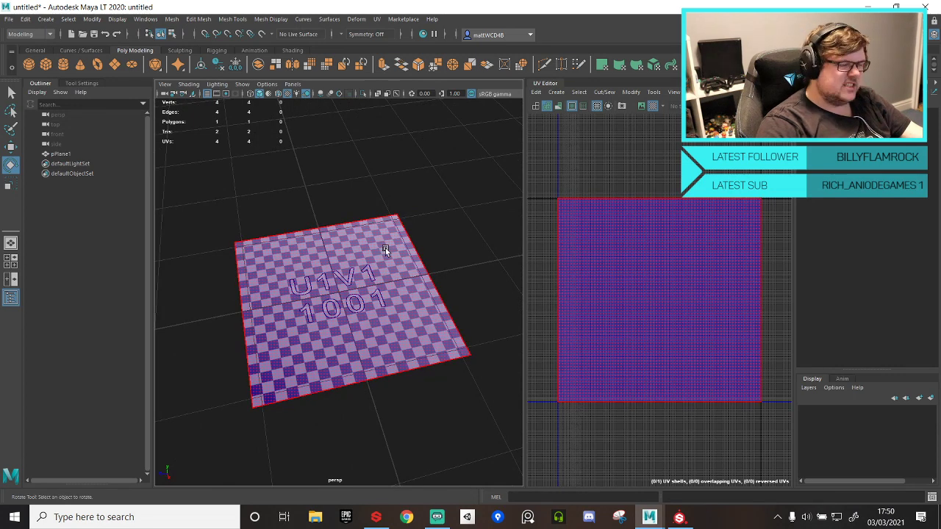
{"action": "left_click", "coordinate": [221, 176]}
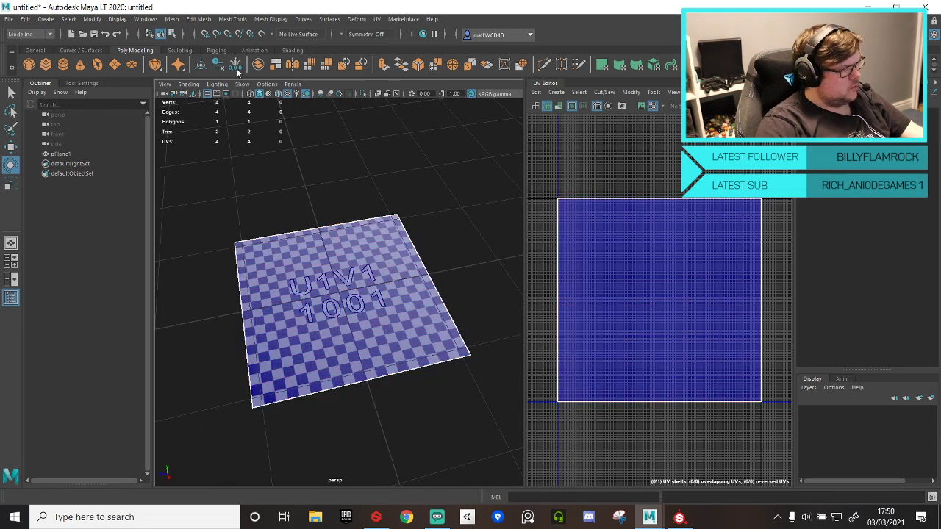
{"action": "left_click", "coordinate": [66, 65]}
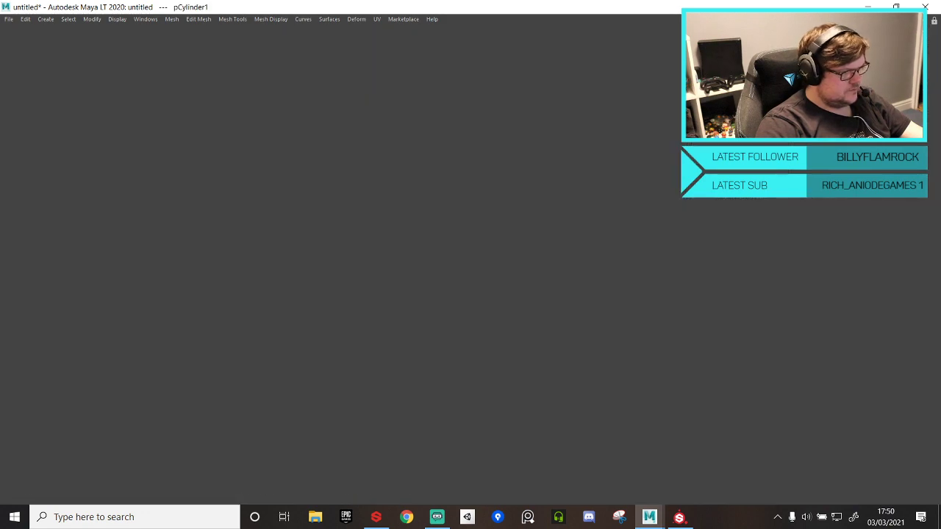
{"action": "scroll", "coordinate": [433, 248], "scroll_direction": "up", "scroll_amount": 3}
{"action": "key", "text": "r"}
{"action": "left_click_drag", "start_coordinate": [521, 270], "coordinate": [481, 269]}
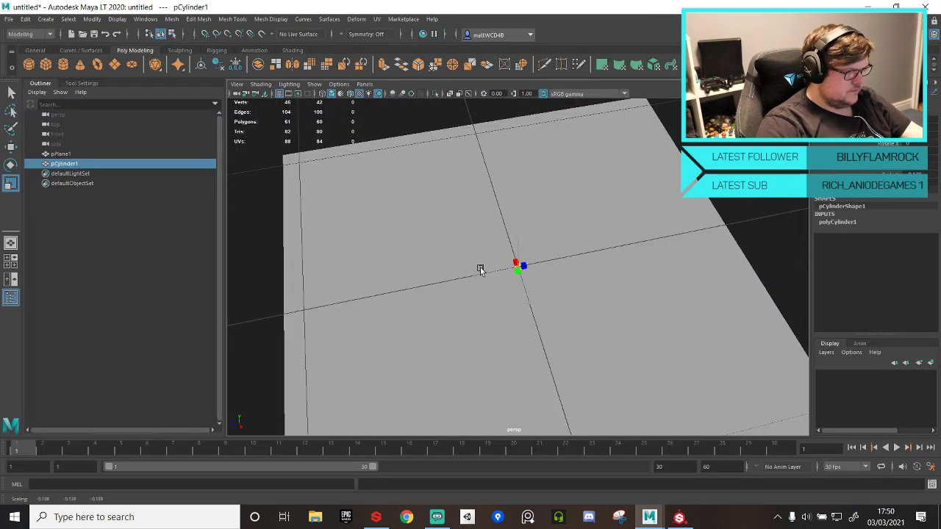
{"action": "scroll", "coordinate": [480, 270], "scroll_direction": "down", "scroll_amount": 5}
{"action": "scroll", "coordinate": [581, 257], "scroll_direction": "up", "scroll_amount": 3}
{"action": "key", "text": "r"}
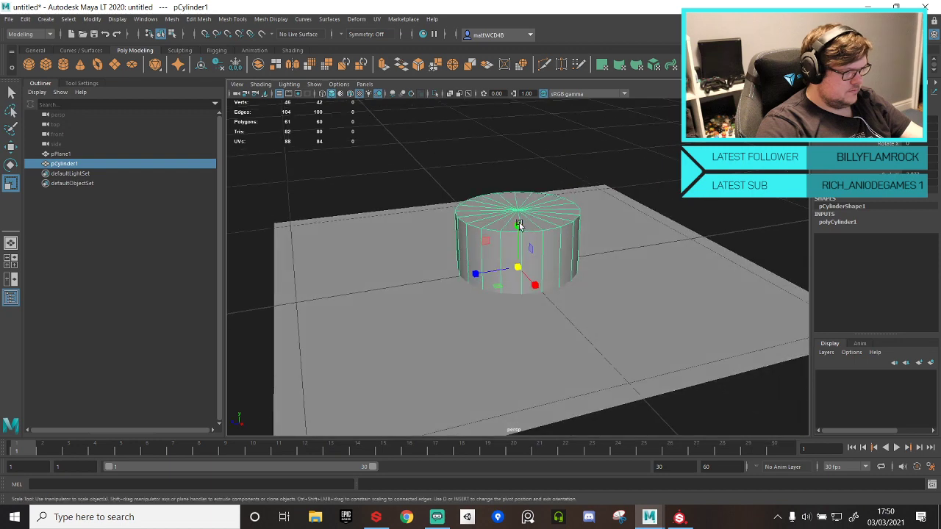
- Flatten the cylinder vertically into a thin disc and raise it above the plane
{"action": "left_click_drag", "start_coordinate": [518, 224], "coordinate": [517, 264]}
{"action": "key", "text": "w"}
{"action": "left_click_drag", "start_coordinate": [518, 210], "coordinate": [517, 127]}
{"action": "key", "text": "r"}
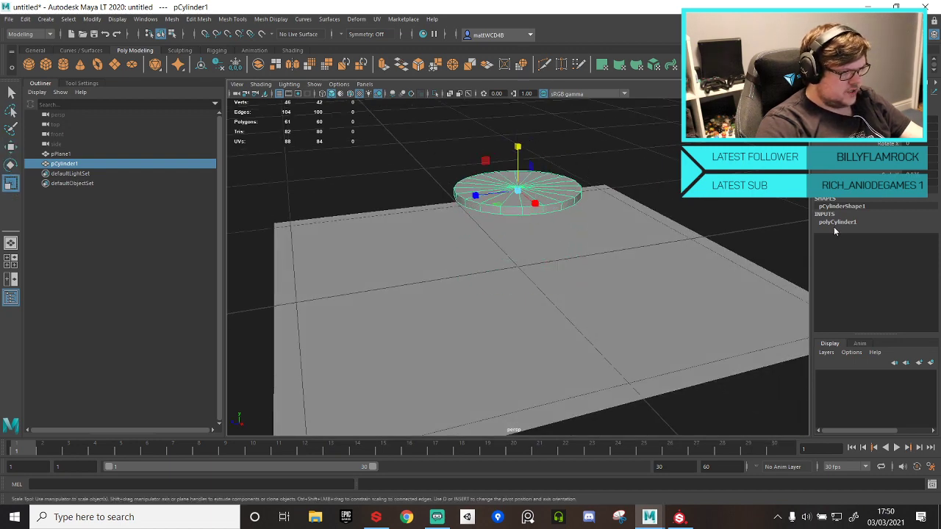
- Set the cylinder's axis subdivisions to 6 for a hexagonal shape
{"action": "left_click", "coordinate": [837, 222]}
{"action": "double_click", "coordinate": [926, 246]}
{"action": "type", "text": "6"}
{"action": "key", "text": "Return"}
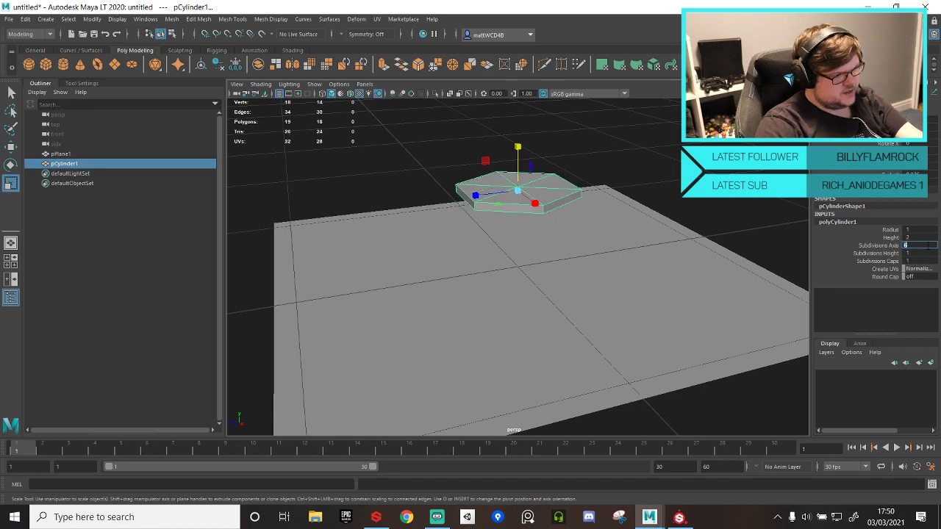
- Stretch the hexagonal disc vertically into a thick hexagonal prism
{"action": "left_click_drag", "start_coordinate": [575, 272], "coordinate": [543, 245], "text": "alt"}
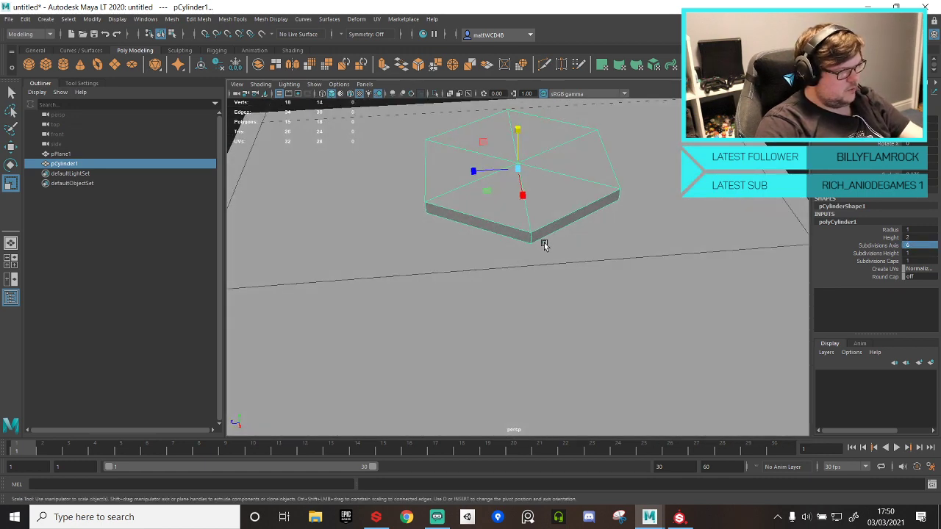
{"action": "left_click_drag", "start_coordinate": [538, 208], "coordinate": [519, 62], "text": "alt"}
{"action": "left_click_drag", "start_coordinate": [518, 111], "coordinate": [523, 53]}
{"action": "scroll", "coordinate": [536, 178], "scroll_direction": "down", "scroll_amount": 3}
{"action": "left_click_drag", "start_coordinate": [537, 178], "coordinate": [544, 202], "text": "alt"}
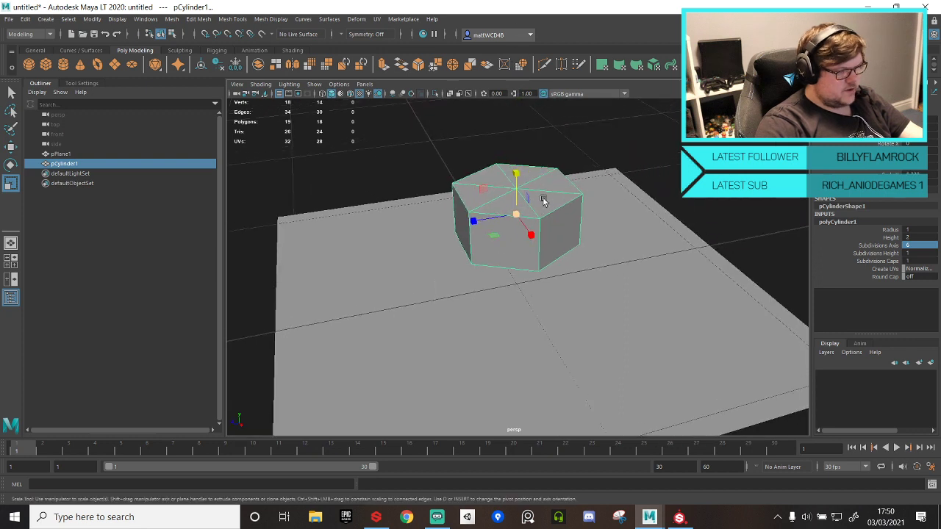
- Try bevelling the hexagonal prism's outer top edge loop with a fraction of 0.3, reduced to 0.2
{"action": "key", "text": "q"}
{"action": "right_click_drag", "start_coordinate": [533, 207], "coordinate": [524, 167]}
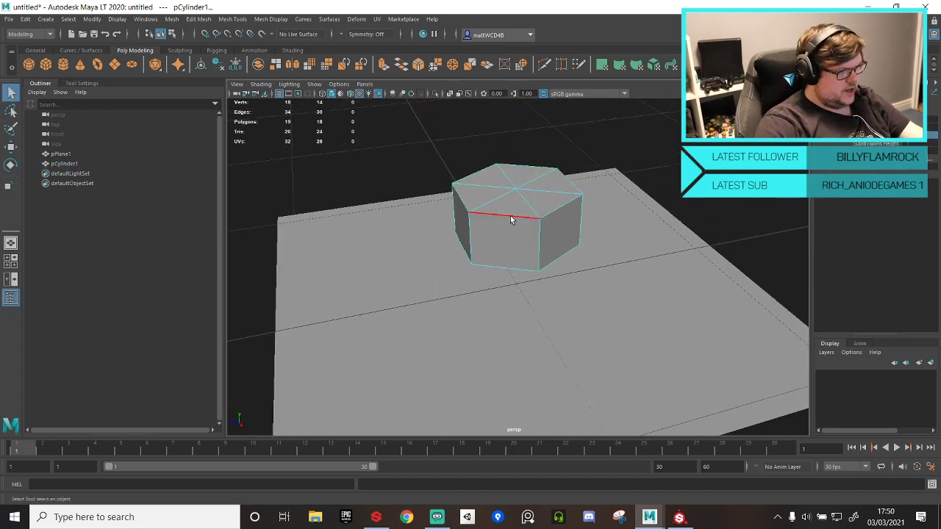
{"action": "double_click", "coordinate": [511, 217]}
{"action": "right_click_drag", "start_coordinate": [513, 198], "coordinate": [563, 200], "text": "shift"}
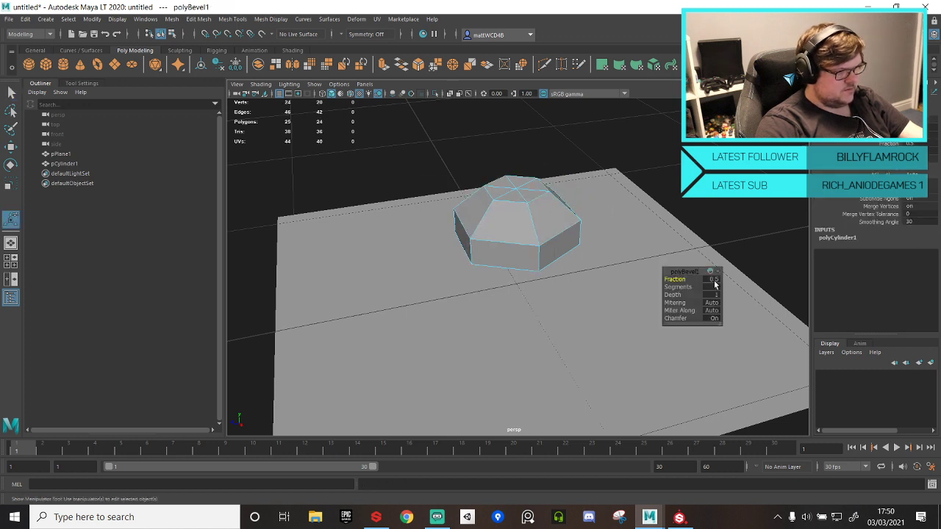
{"action": "key", "text": "Return"}
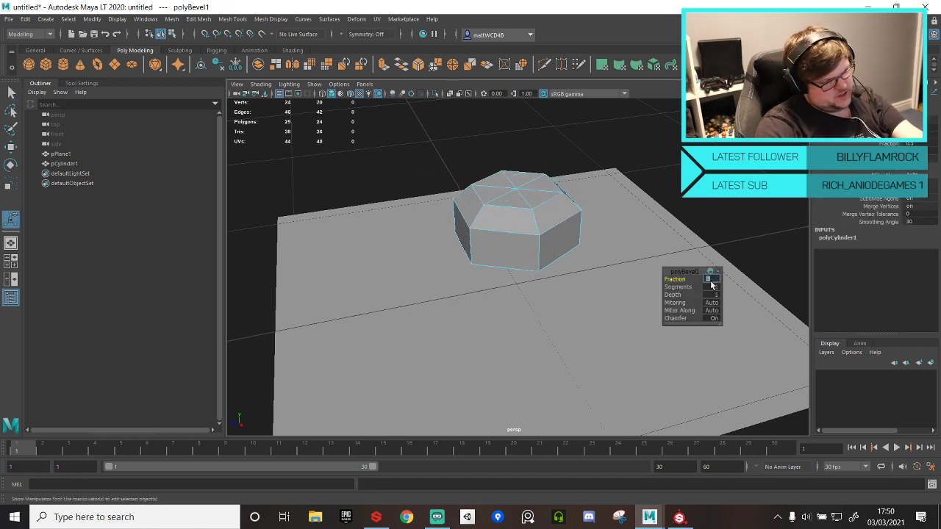
{"action": "key", "text": "Return"}
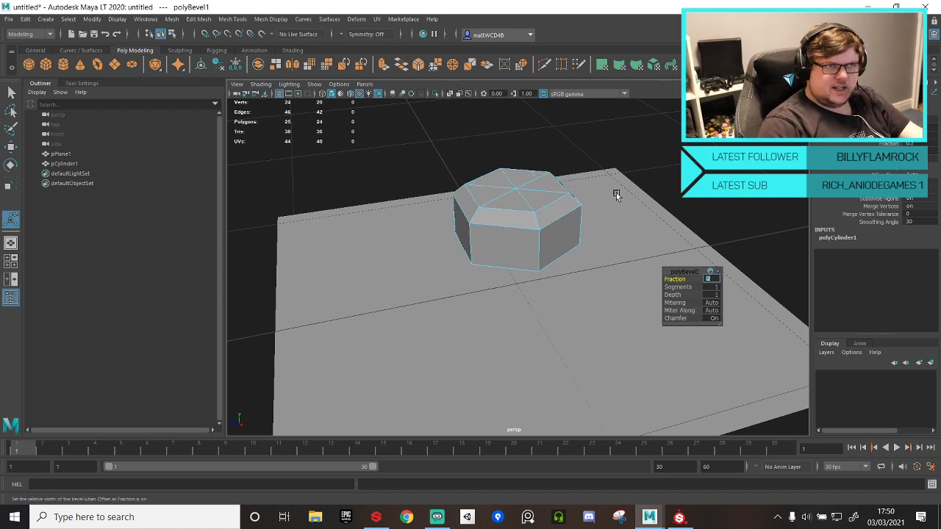
{"action": "key", "text": "Return"}
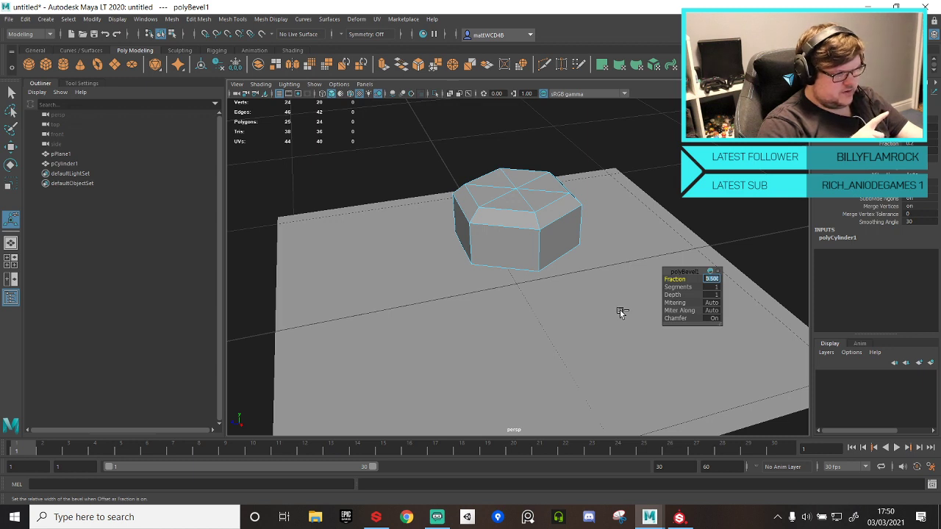
- Undo the bevel on the prism's top edges and return to selecting the whole object
{"action": "key", "text": "ctrl+z"}
{"action": "key", "text": "ctrl+z"}
{"action": "key", "text": "ctrl+z"}
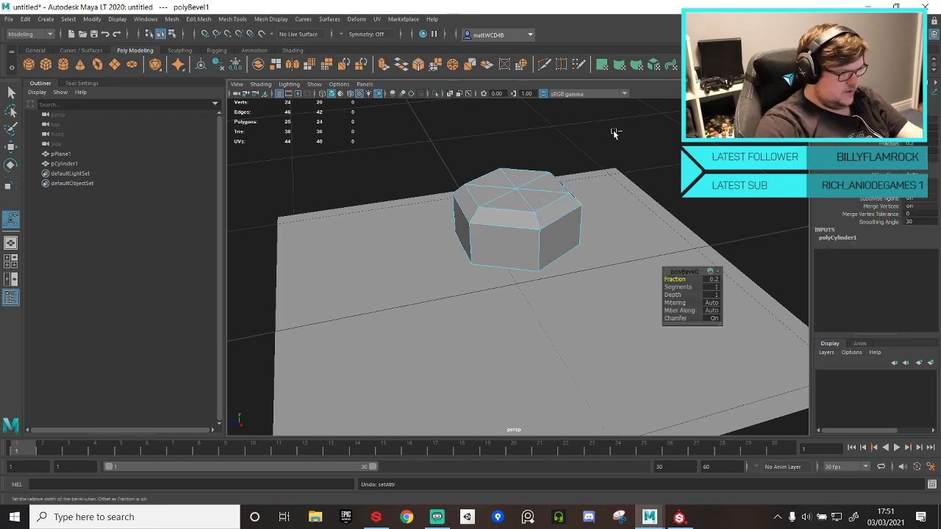
{"action": "key", "text": "ctrl+z"}
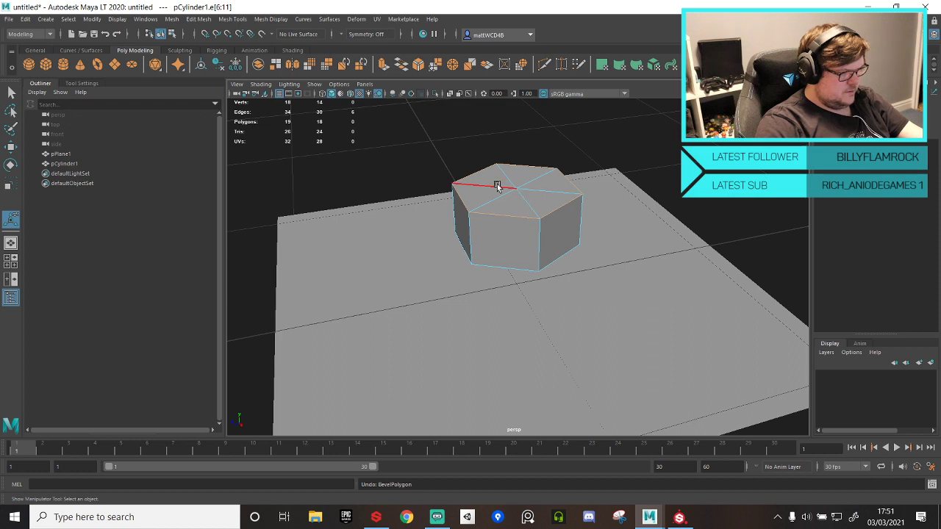
{"action": "left_click", "coordinate": [537, 170]}
{"action": "scroll", "coordinate": [517, 221], "scroll_direction": "up", "scroll_amount": 2}
{"action": "left_click_drag", "start_coordinate": [525, 188], "coordinate": [564, 220], "text": "alt"}
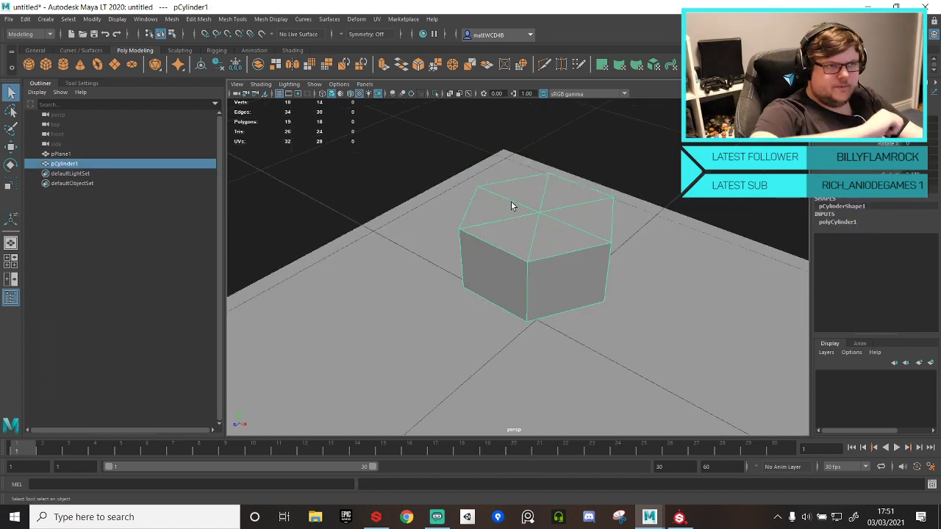
- Create a polygon cube at the origin and stretch it along the Z axis into a bar
{"action": "left_click", "coordinate": [46, 64]}
{"action": "key", "text": "e"}
{"action": "key", "text": "r"}
{"action": "scroll", "coordinate": [519, 291], "scroll_direction": "up", "scroll_amount": 3}
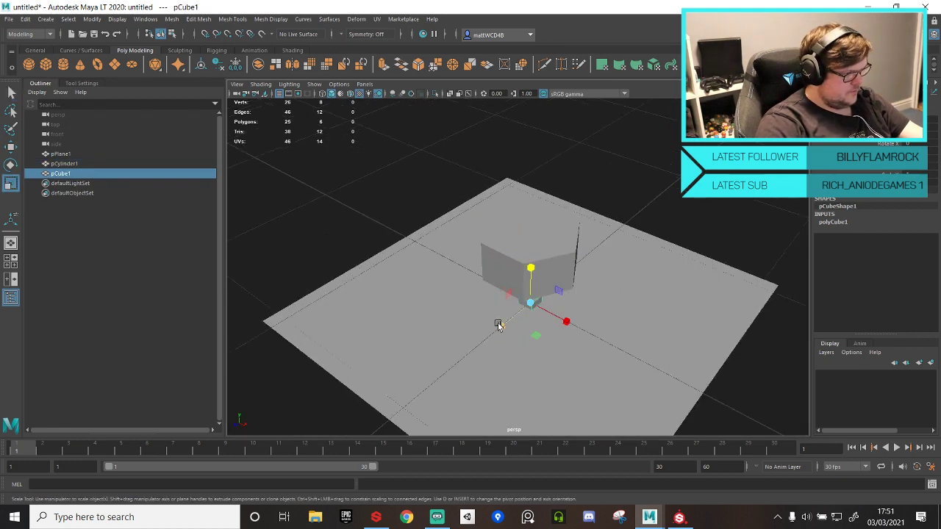
{"action": "left_click_drag", "start_coordinate": [501, 326], "coordinate": [409, 368]}
- Display wireframe on shaded, raise the bar into the prism's top face and lengthen it past both ends
{"action": "left_click", "coordinate": [350, 93]}
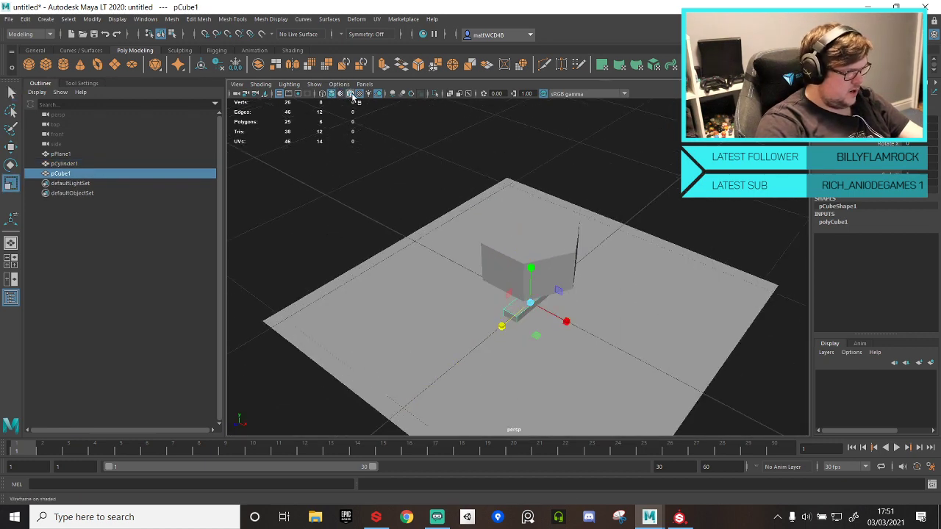
{"action": "key", "text": "w"}
{"action": "left_click_drag", "start_coordinate": [530, 274], "coordinate": [532, 180]}
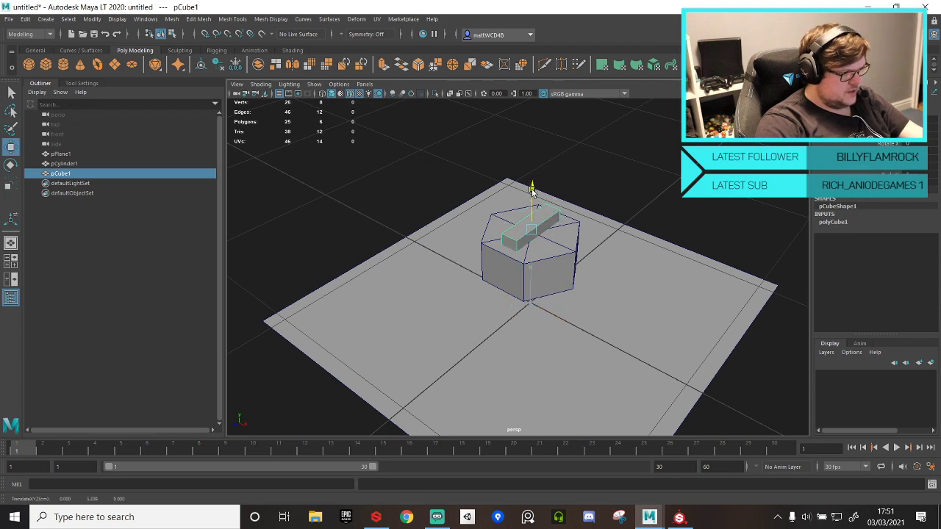
{"action": "key", "text": "e"}
{"action": "key", "text": "r"}
{"action": "left_click_drag", "start_coordinate": [515, 255], "coordinate": [563, 227]}
{"action": "scroll", "coordinate": [617, 204], "scroll_direction": "up", "scroll_amount": 5}
{"action": "left_click_drag", "start_coordinate": [622, 202], "coordinate": [548, 290], "text": "alt"}
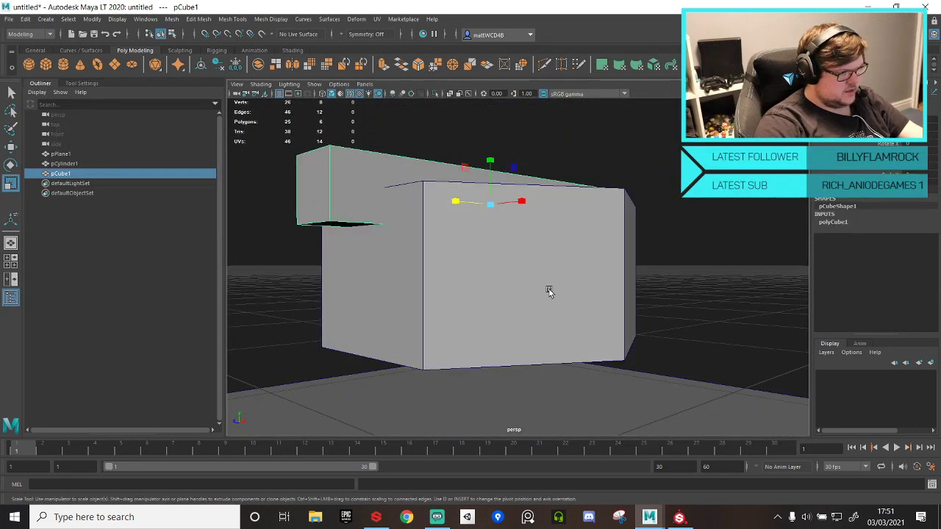
- Subtract the bar from the hexagonal prism with a Boolean difference to cut a slot across its top
{"action": "left_click", "coordinate": [366, 176], "text": "shift"}
{"action": "right_click_drag", "start_coordinate": [365, 176], "coordinate": [446, 395], "text": "shift"}
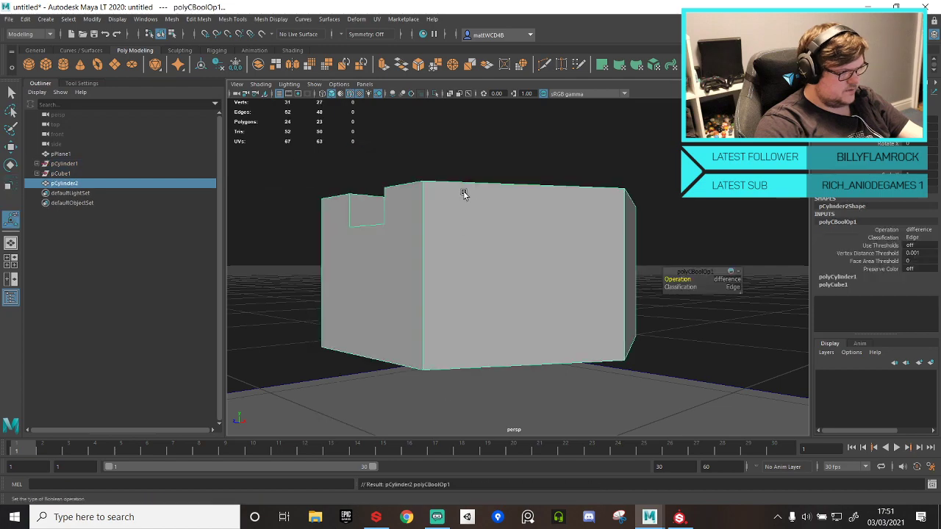
{"action": "left_click_drag", "start_coordinate": [462, 193], "coordinate": [524, 247], "text": "alt"}
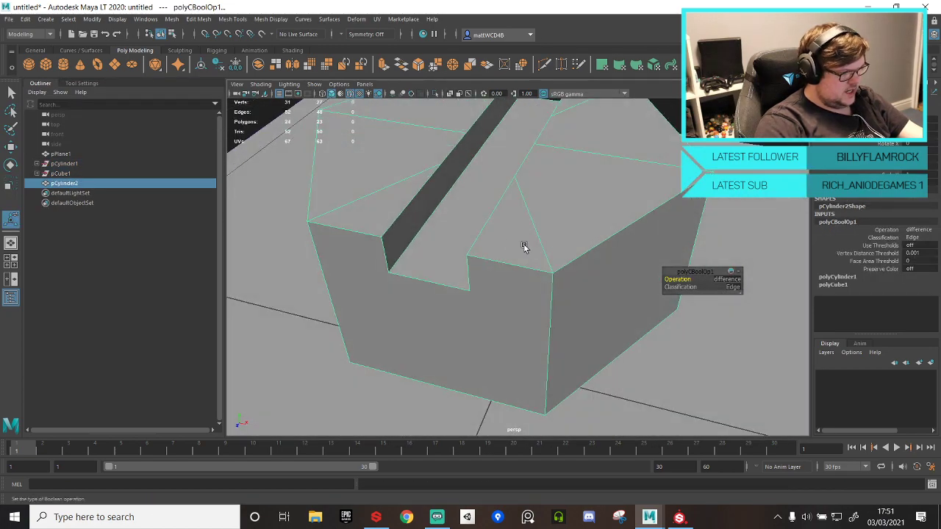
- Snap the two outer intermediate vertices along one upper slot edge onto that edge's middle vertex
{"action": "right_click_drag", "start_coordinate": [534, 203], "coordinate": [470, 204]}
{"action": "left_click_drag", "start_coordinate": [470, 203], "coordinate": [566, 198], "text": "alt"}
{"action": "left_click", "coordinate": [512, 189]}
{"action": "middle_click_drag", "start_coordinate": [565, 199], "coordinate": [638, 210], "text": "alt"}
{"action": "key", "text": "w"}
{"action": "key", "text": "v"}
{"action": "left_click_drag", "start_coordinate": [595, 224], "coordinate": [544, 220]}
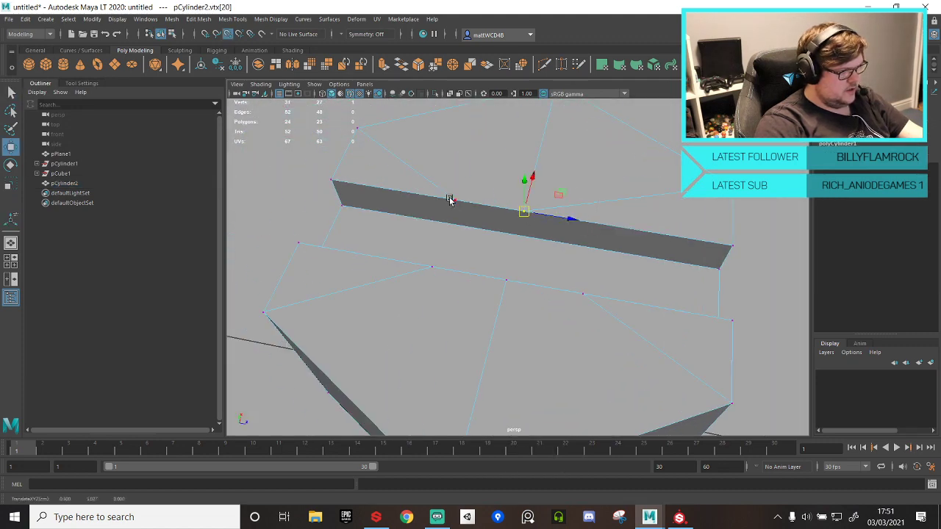
{"action": "left_click", "coordinate": [453, 201]}
{"action": "left_click_drag", "start_coordinate": [457, 204], "coordinate": [523, 208]}
- Snap the intermediate vertices on the opposite upper slot edge onto its middle vertex
{"action": "key", "text": "q"}
{"action": "left_click_drag", "start_coordinate": [535, 242], "coordinate": [594, 216], "text": "alt"}
{"action": "key", "text": "w"}
{"action": "left_click", "coordinate": [595, 176]}
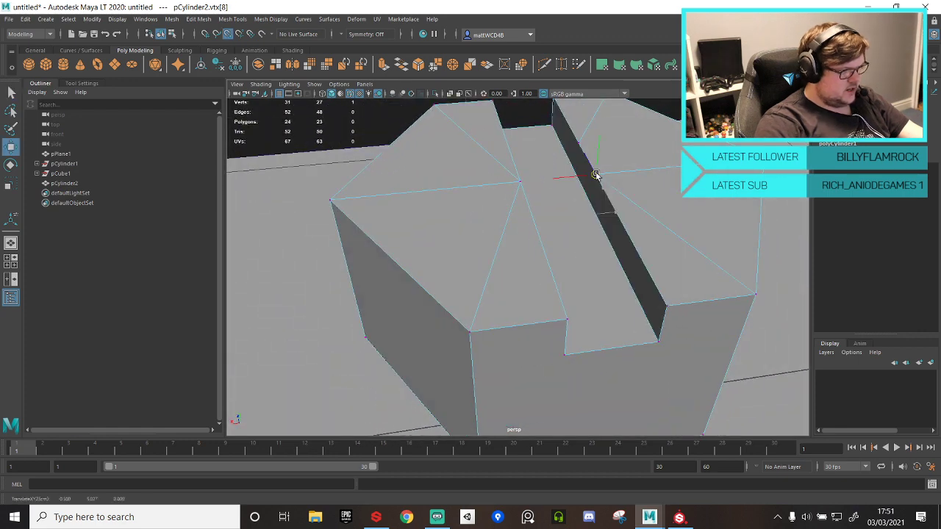
{"action": "key", "text": "q"}
{"action": "left_click", "coordinate": [579, 140]}
{"action": "key", "text": "w"}
{"action": "key", "text": "v"}
{"action": "left_click_drag", "start_coordinate": [579, 141], "coordinate": [586, 170]}
{"action": "key", "text": "q"}
{"action": "scroll", "coordinate": [670, 214], "scroll_direction": "down", "scroll_amount": 5}
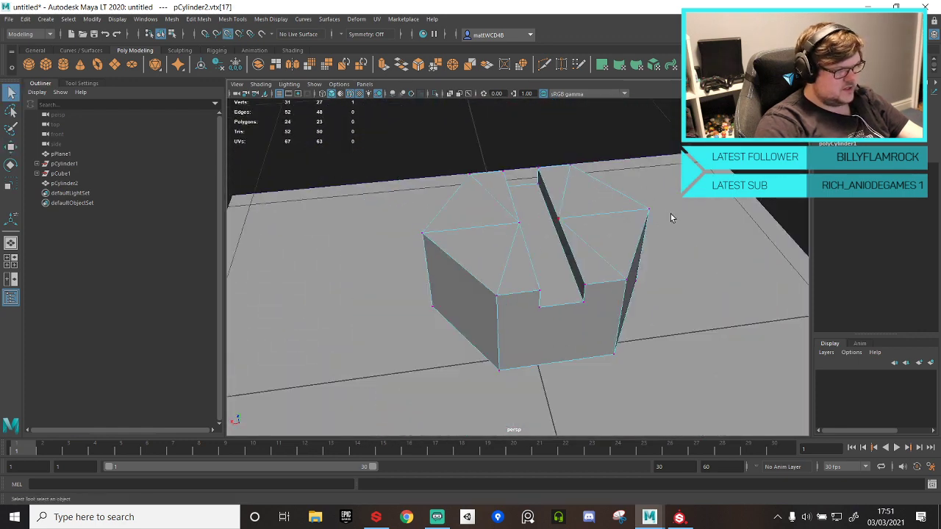
- Multi-Cut the slotted end face with two edges joining the slot's bottom corners to the prism's bottom corners
{"action": "left_click_drag", "start_coordinate": [671, 214], "coordinate": [567, 250], "text": "alt"}
{"action": "scroll", "coordinate": [532, 229], "scroll_direction": "up", "scroll_amount": 3}
{"action": "right_click_drag", "start_coordinate": [532, 229], "coordinate": [534, 186]}
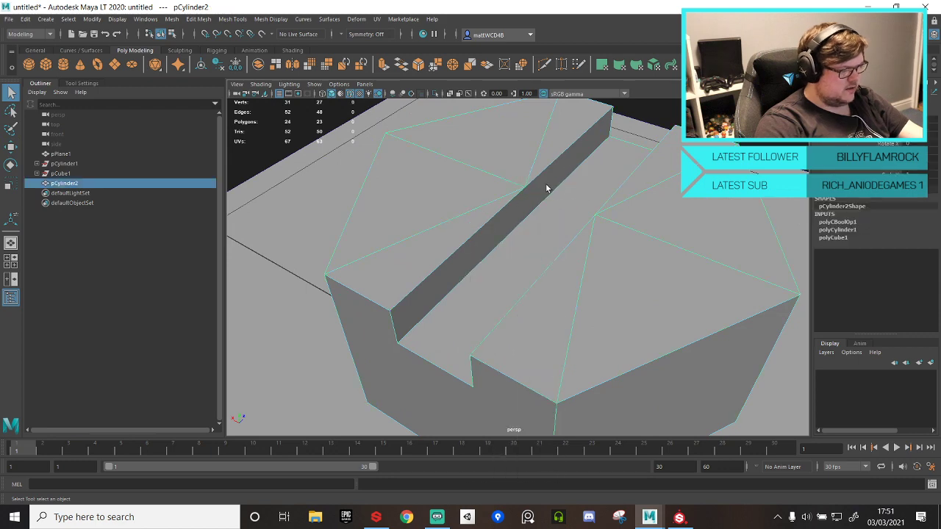
{"action": "right_click_drag", "start_coordinate": [468, 232], "coordinate": [416, 232], "text": "shift"}
{"action": "left_click_drag", "start_coordinate": [414, 234], "coordinate": [443, 252], "text": "alt"}
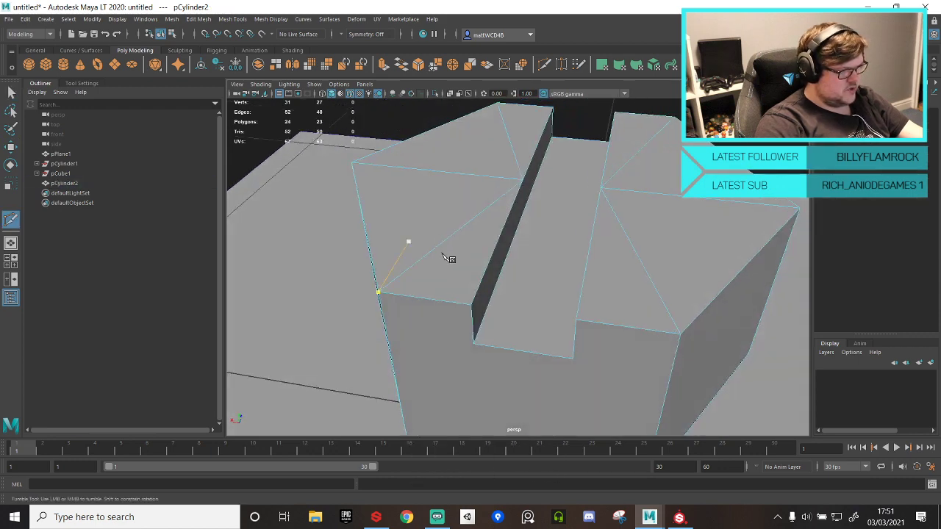
{"action": "middle_click_drag", "start_coordinate": [459, 253], "coordinate": [470, 194], "text": "alt"}
{"action": "left_click", "coordinate": [480, 228]}
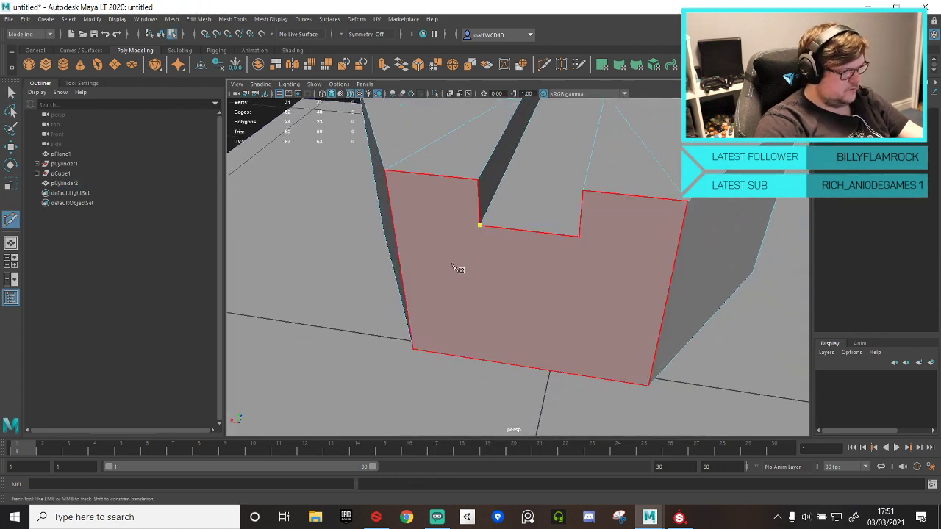
{"action": "left_click", "coordinate": [414, 349]}
{"action": "right_click", "coordinate": [547, 294]}
{"action": "left_click", "coordinate": [579, 236]}
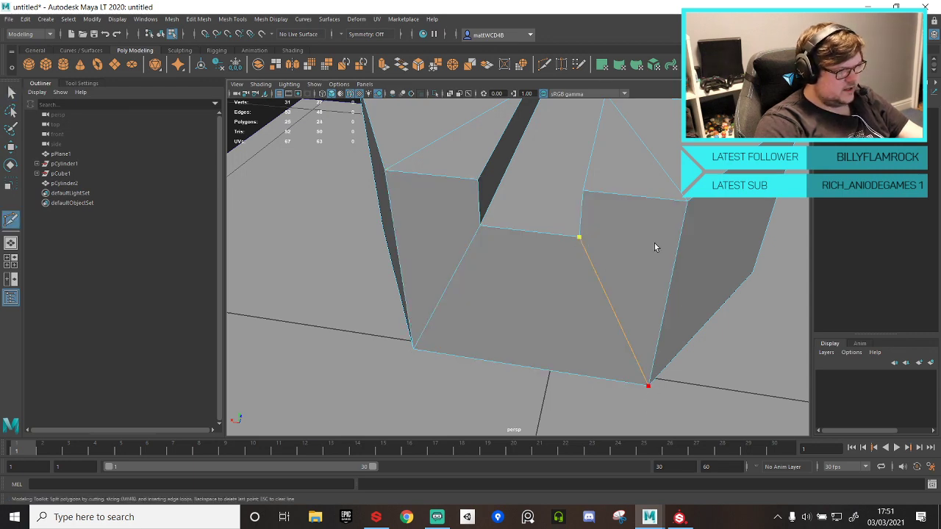
{"action": "key", "text": "q"}
- Try to Multi-Cut a connecting line across the slot between the middle vertices of its two upper edges
{"action": "left_click_drag", "start_coordinate": [558, 228], "coordinate": [556, 257], "text": "alt"}
{"action": "middle_click_drag", "start_coordinate": [557, 256], "coordinate": [595, 286], "text": "alt"}
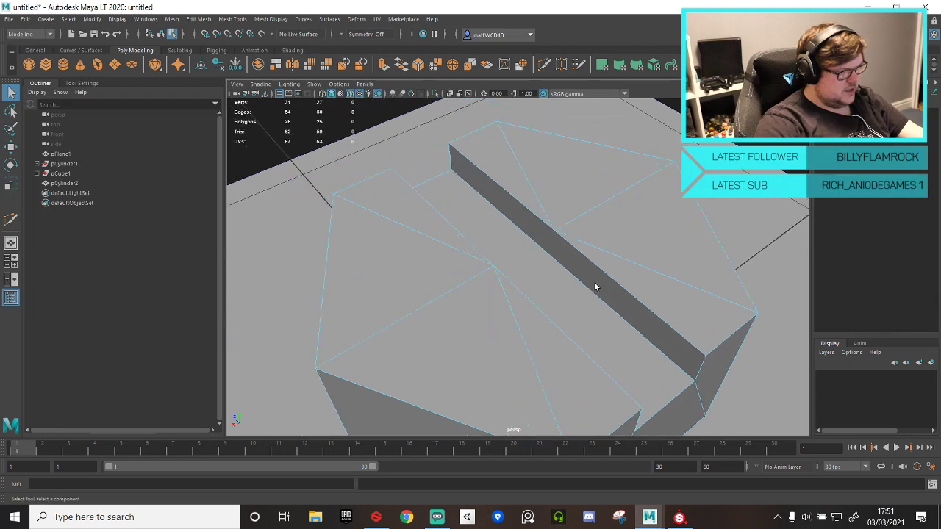
{"action": "key", "text": "ctrl+shift+x"}
{"action": "left_click", "coordinate": [553, 234]}
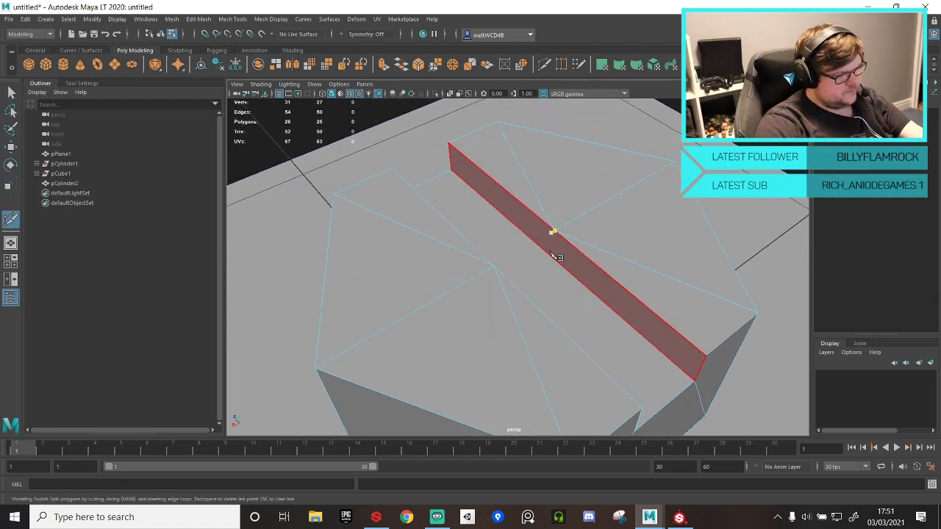
{"action": "left_click", "coordinate": [552, 255]}
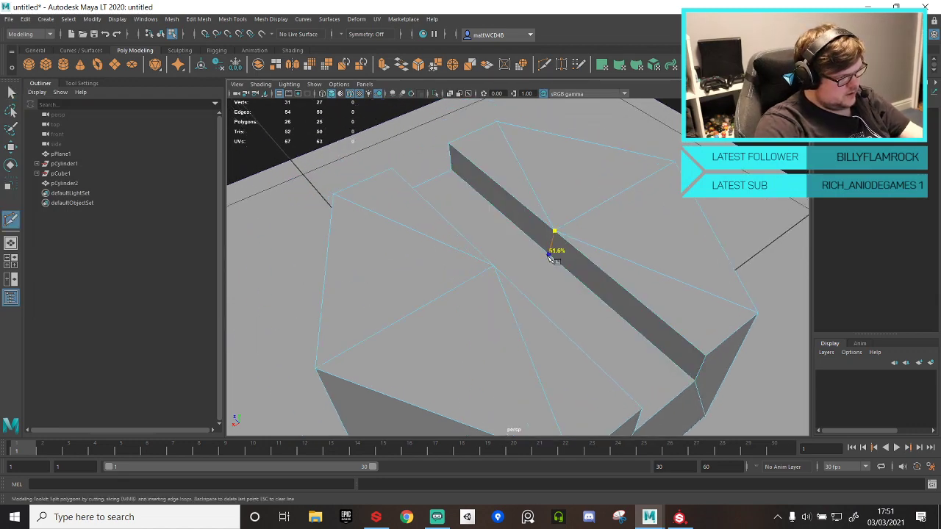
{"action": "left_click_drag", "start_coordinate": [557, 252], "coordinate": [470, 226], "text": "alt"}
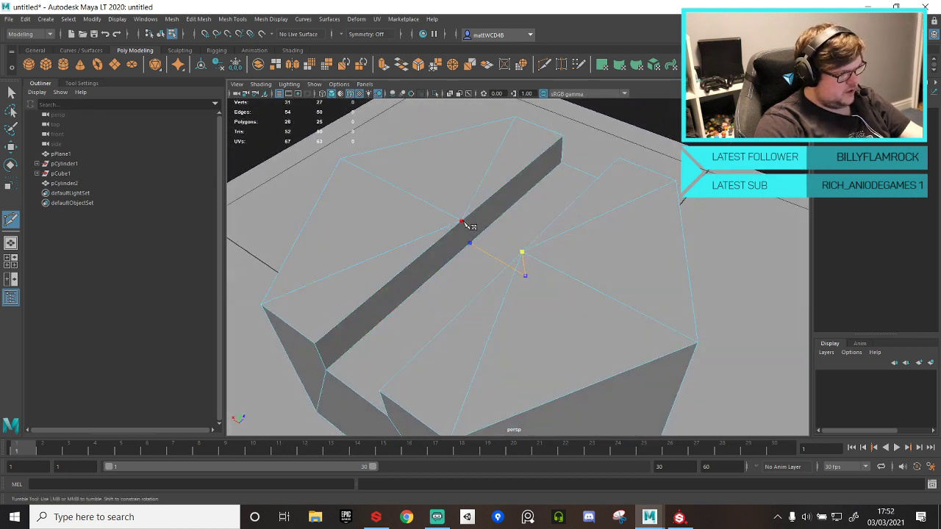
{"action": "left_click", "coordinate": [463, 222]}
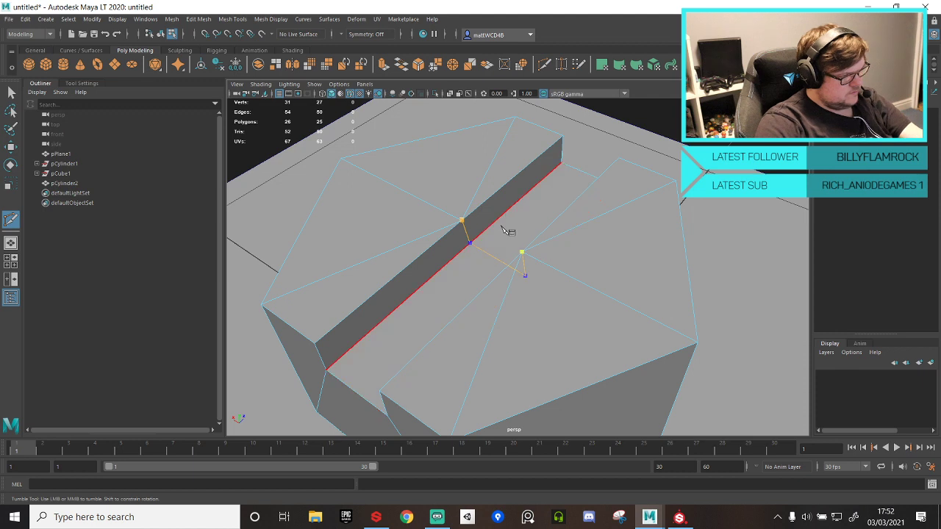
{"action": "scroll", "coordinate": [468, 208], "scroll_direction": "up", "scroll_amount": 4}
{"action": "middle_click_drag", "start_coordinate": [437, 159], "coordinate": [472, 195], "text": "alt"}
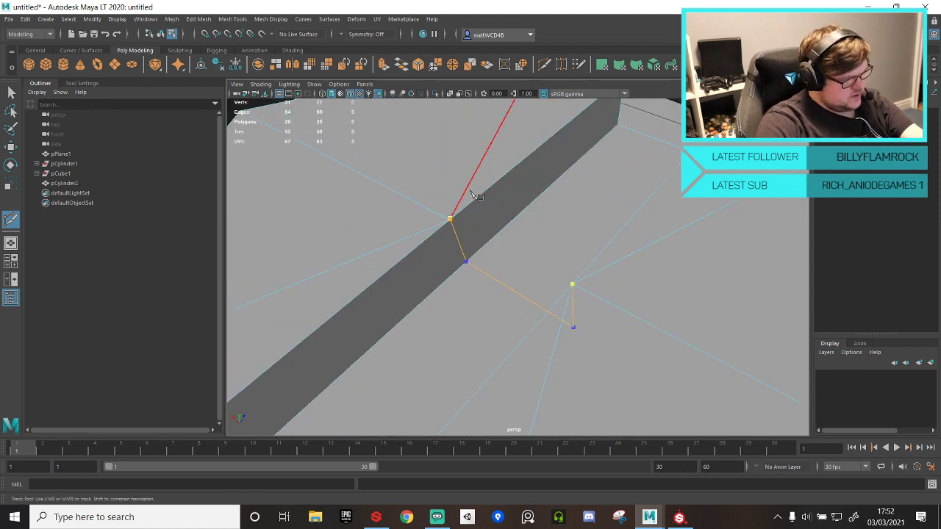
{"action": "key", "text": "BackSpace"}
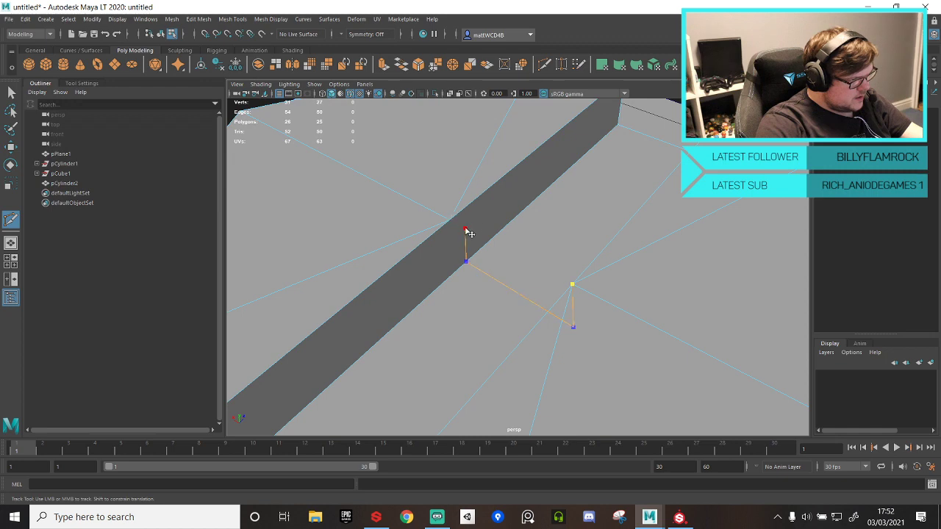
- Try inserting five edge loops across the slot floor, and undo them
{"action": "key", "text": "q"}
{"action": "right_click", "coordinate": [489, 211]}
{"action": "right_click_drag", "start_coordinate": [488, 212], "coordinate": [441, 211]}
{"action": "left_click_drag", "start_coordinate": [465, 241], "coordinate": [504, 246], "text": "alt"}
{"action": "right_click_drag", "start_coordinate": [504, 246], "coordinate": [554, 176]}
{"action": "right_click_drag", "start_coordinate": [523, 219], "coordinate": [452, 235], "text": "shift"}
{"action": "left_click", "coordinate": [477, 259]}
{"action": "scroll", "coordinate": [478, 260], "scroll_direction": "down", "scroll_amount": 3}
{"action": "left_click_drag", "start_coordinate": [610, 294], "coordinate": [538, 280], "text": "alt"}
{"action": "key", "text": "ctrl+z"}
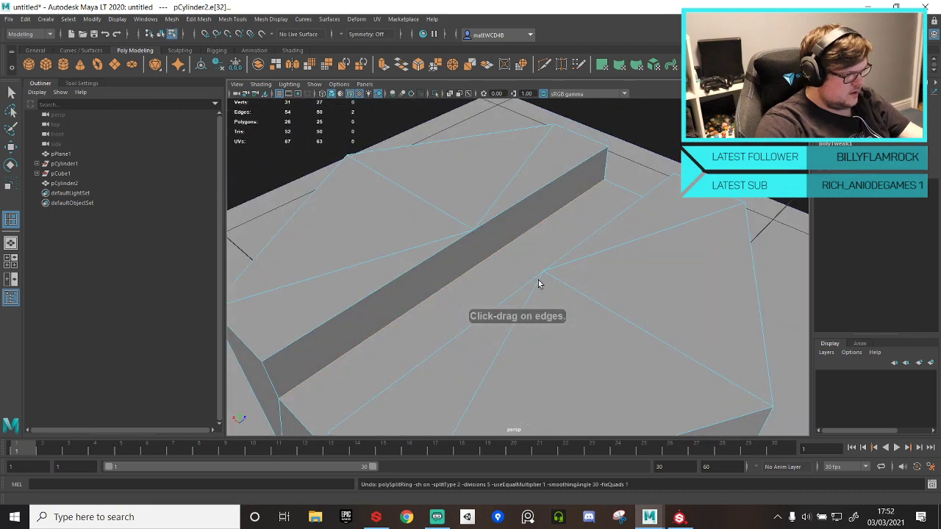
- Reduce the number of edge loops and insert a single loop across the middle of the slot floor
{"action": "key", "text": "q"}
{"action": "right_click_drag", "start_coordinate": [484, 250], "coordinate": [550, 181]}
{"action": "right_click_drag", "start_coordinate": [536, 233], "coordinate": [481, 246], "text": "shift"}
{"action": "double_click", "coordinate": [115, 184]}
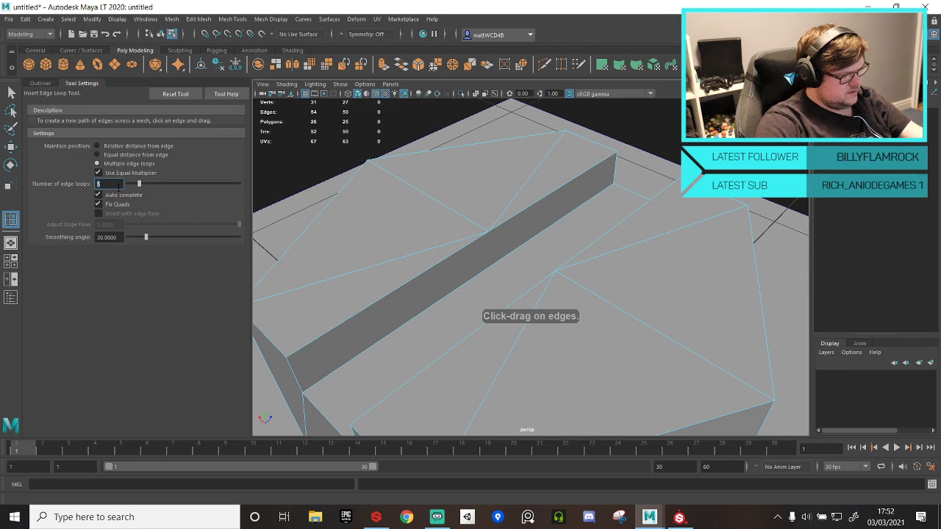
{"action": "left_click", "coordinate": [463, 288]}
{"action": "key", "text": "q"}
{"action": "key", "text": "F8"}
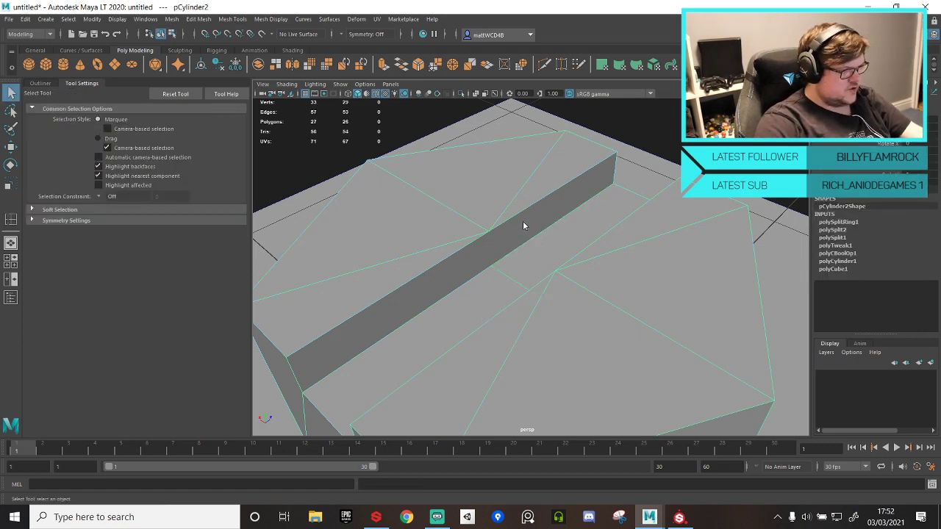
- Multi-Cut one slot wall from the end of the floor loop to the upper edge's middle vertex
{"action": "right_click_drag", "start_coordinate": [522, 224], "coordinate": [444, 228], "text": "shift"}
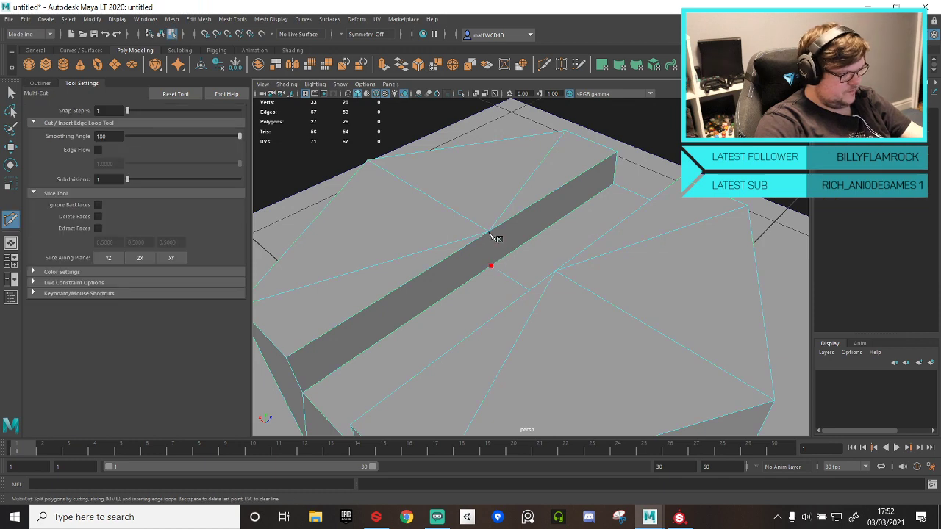
{"action": "left_click", "coordinate": [488, 232]}
{"action": "key", "text": "q"}
- Try the same vertical Multi-Cut on the opposite slot wall
{"action": "left_click_drag", "start_coordinate": [545, 207], "coordinate": [588, 237], "text": "alt"}
{"action": "key", "text": "g"}
{"action": "left_click", "coordinate": [594, 256]}
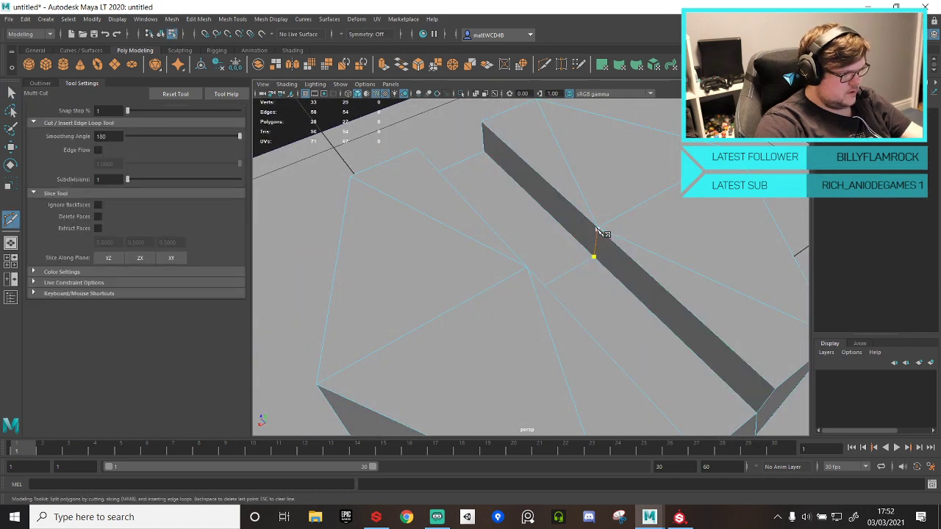
{"action": "key", "text": "q"}
- Delete the uncut wall face on the opposite side of the slot
{"action": "right_click_drag", "start_coordinate": [625, 234], "coordinate": [625, 205]}
{"action": "right_click_drag", "start_coordinate": [626, 229], "coordinate": [706, 228], "text": "alt"}
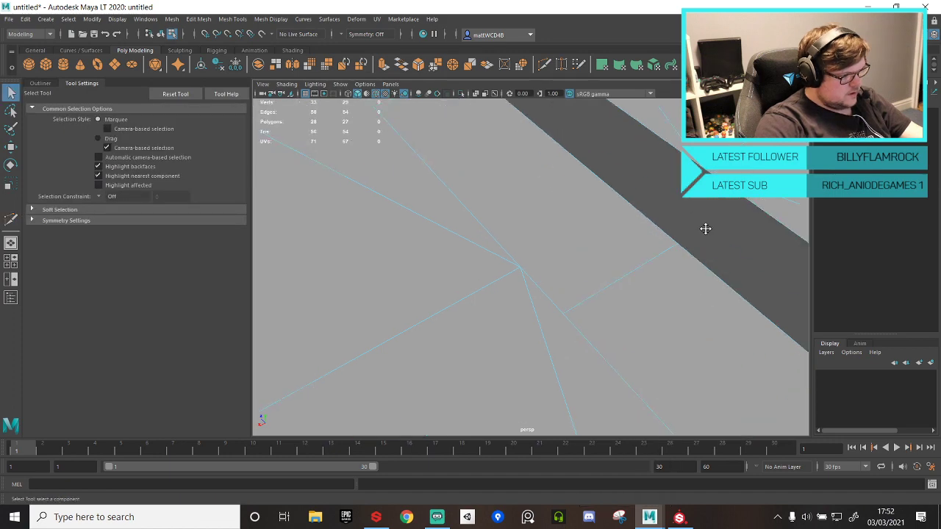
{"action": "middle_click_drag", "start_coordinate": [705, 228], "coordinate": [594, 187], "text": "alt"}
{"action": "left_click", "coordinate": [618, 196]}
{"action": "key", "text": "Delete"}
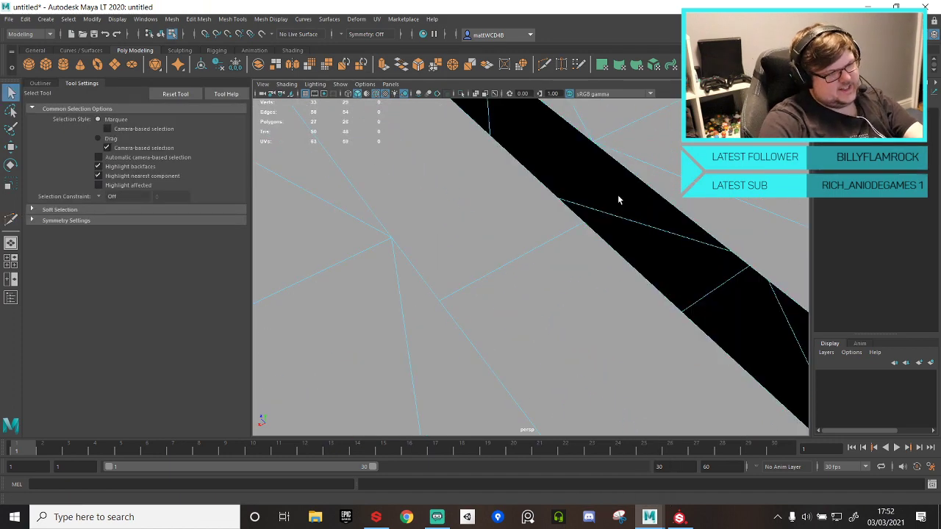
- Extrude the two slot-floor edges beside the opening up to the upper edge to rebuild the wall
{"action": "right_click_drag", "start_coordinate": [644, 275], "coordinate": [549, 287], "text": "alt"}
{"action": "right_click_drag", "start_coordinate": [559, 248], "coordinate": [550, 274]}
{"action": "left_click", "coordinate": [577, 262]}
{"action": "left_click", "coordinate": [542, 231], "text": "shift"}
{"action": "key", "text": "w"}
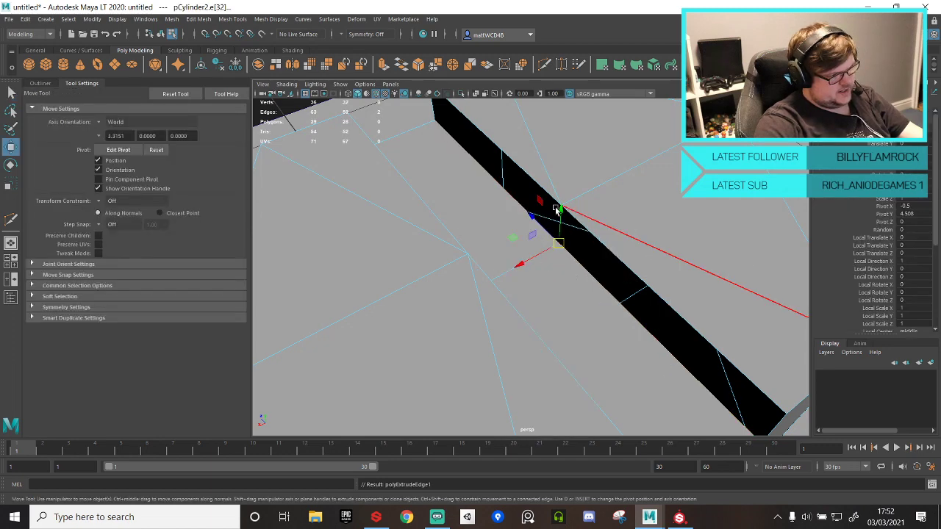
- Select the prism's vertices and merge the overlapping ones along the slot
{"action": "key", "text": "q"}
{"action": "right_click_drag", "start_coordinate": [586, 247], "coordinate": [387, 184]}
{"action": "left_click_drag", "start_coordinate": [388, 184], "coordinate": [663, 422]}
{"action": "right_click_drag", "start_coordinate": [651, 324], "coordinate": [684, 271], "text": "shift"}
{"action": "scroll", "coordinate": [579, 299], "scroll_direction": "up", "scroll_amount": 3}
{"action": "left_click_drag", "start_coordinate": [579, 298], "coordinate": [549, 260], "text": "alt"}
{"action": "right_click_drag", "start_coordinate": [549, 260], "coordinate": [551, 231]}
{"action": "left_click", "coordinate": [571, 259]}
- Multi-Cut the remaining slotted end face with two edges joining the slot's bottom corners to the prism's bottom corners
{"action": "right_click_drag", "start_coordinate": [575, 267], "coordinate": [617, 273], "text": "alt"}
{"action": "left_click_drag", "start_coordinate": [623, 278], "coordinate": [649, 270], "text": "alt"}
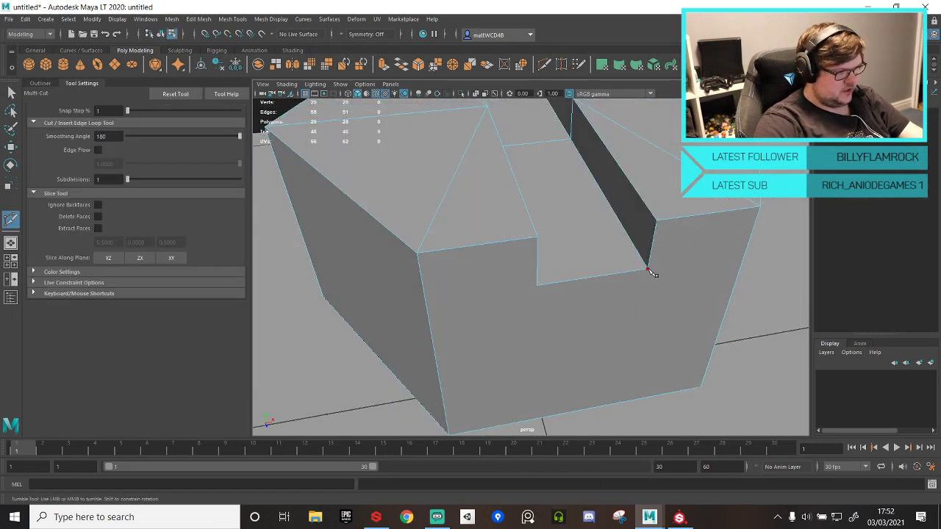
{"action": "middle_click_drag", "start_coordinate": [649, 270], "coordinate": [674, 342], "text": "alt"}
{"action": "left_click", "coordinate": [669, 337]}
{"action": "key", "text": "q"}
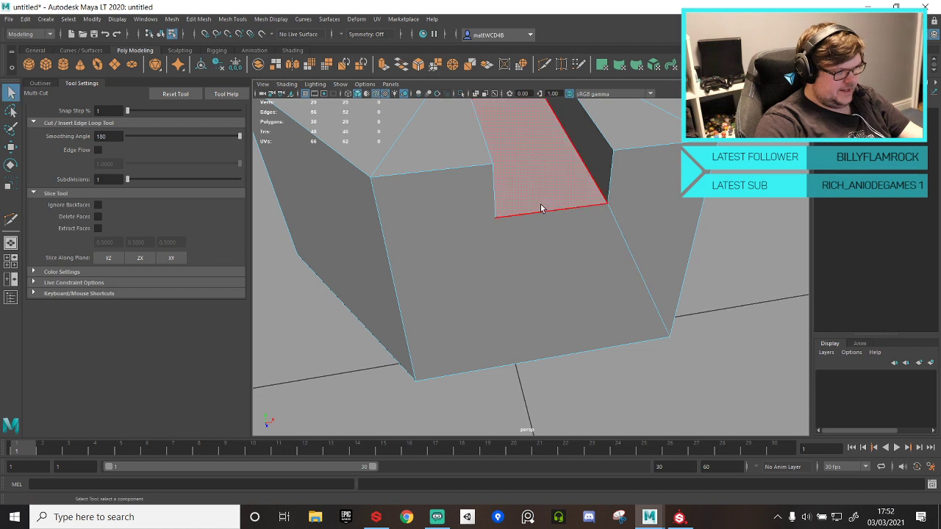
{"action": "key", "text": "g"}
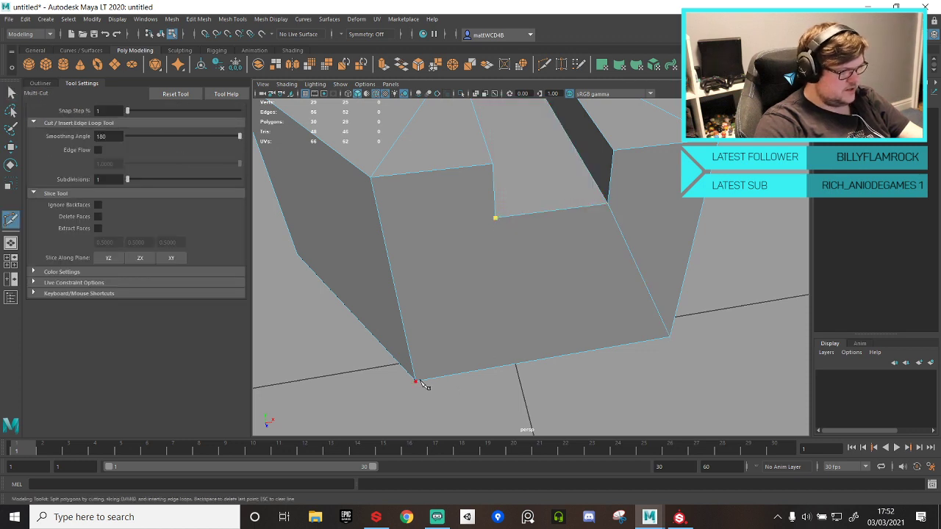
{"action": "left_click", "coordinate": [416, 381]}
{"action": "key", "text": "q"}
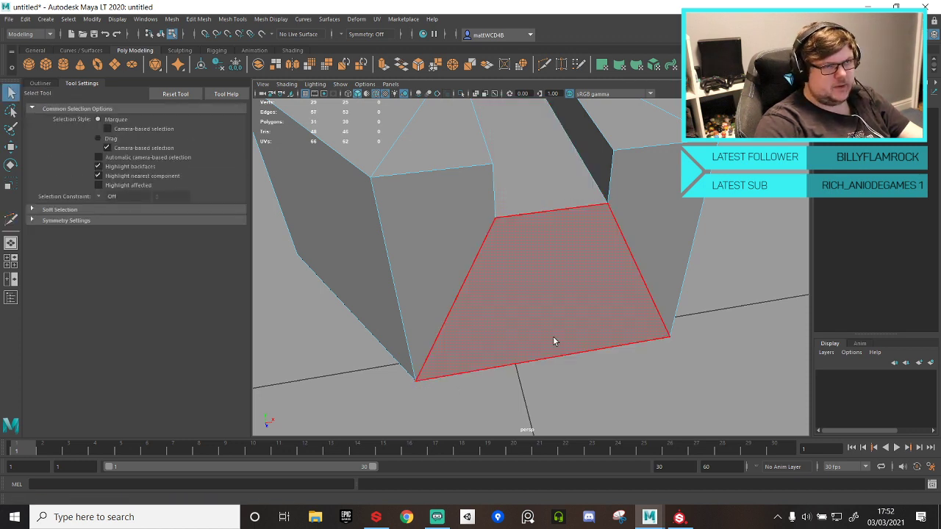
- Inspect the slotted prism's cleaned-up topology from several angles and distances
{"action": "middle_click_drag", "start_coordinate": [584, 187], "coordinate": [561, 269], "text": "alt"}
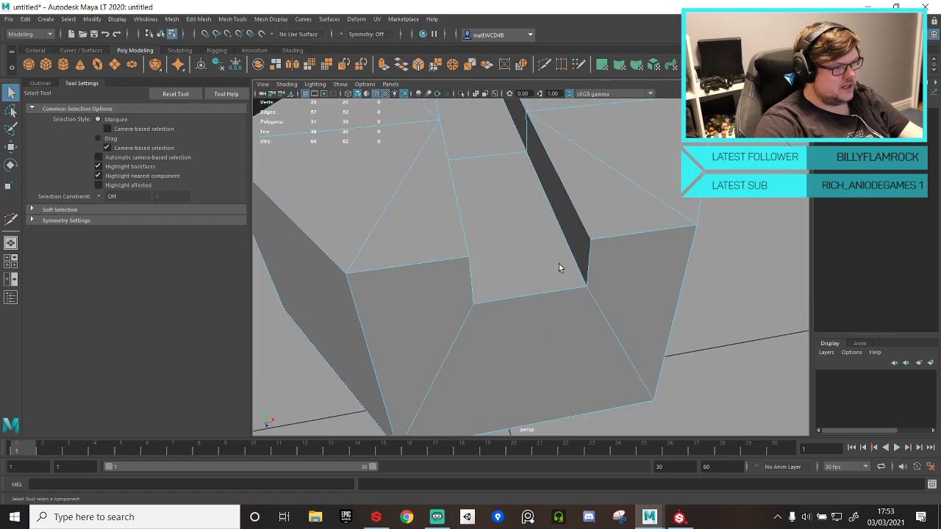
{"action": "left_click_drag", "start_coordinate": [561, 269], "coordinate": [519, 249], "text": "alt"}
{"action": "scroll", "coordinate": [470, 184], "scroll_direction": "down", "scroll_amount": 5}
{"action": "scroll", "coordinate": [492, 222], "scroll_direction": "down", "scroll_amount": 2}
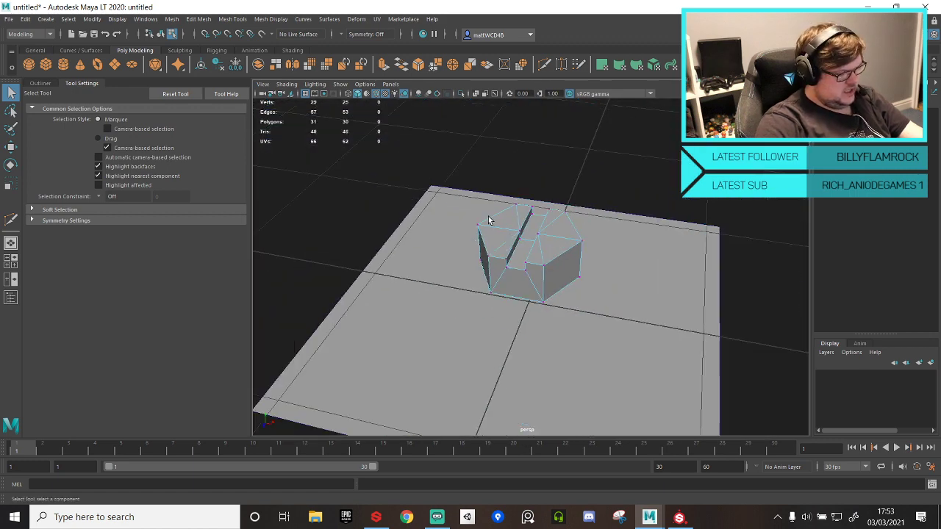
{"action": "left_click_drag", "start_coordinate": [487, 218], "coordinate": [535, 219], "text": "alt"}
{"action": "scroll", "coordinate": [529, 262], "scroll_direction": "up", "scroll_amount": 4}
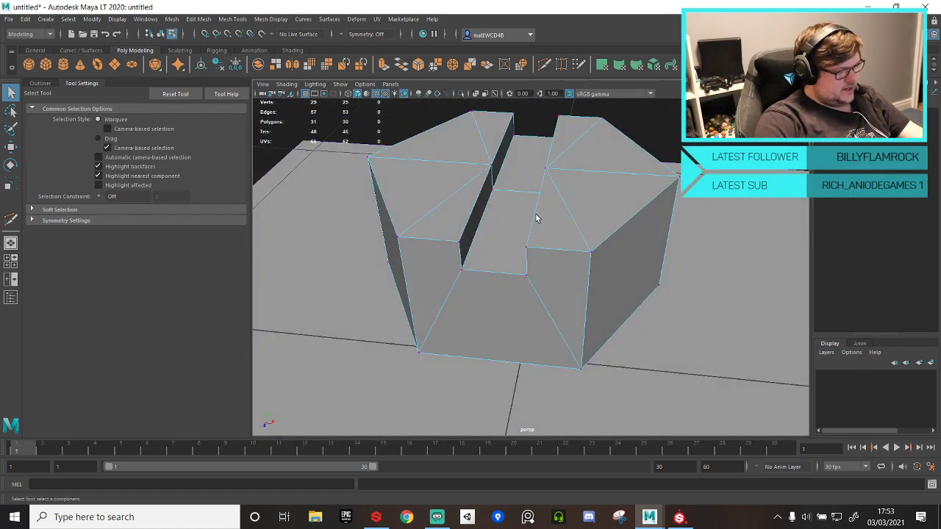
{"action": "scroll", "coordinate": [478, 158], "scroll_direction": "down", "scroll_amount": 3}
{"action": "scroll", "coordinate": [483, 221], "scroll_direction": "down", "scroll_amount": 2}
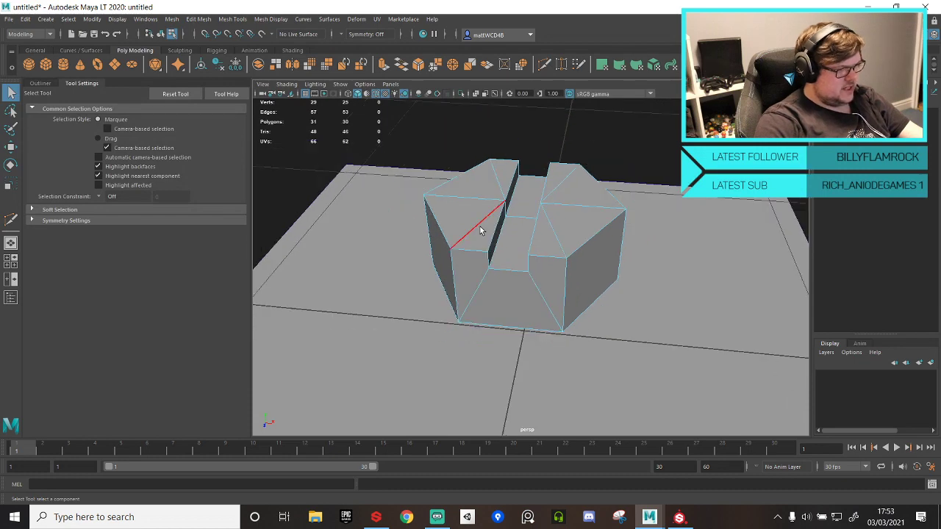
- Select the outer top edges on both halves of the slotted prism
{"action": "left_click", "coordinate": [494, 234]}
{"action": "scroll", "coordinate": [578, 221], "scroll_direction": "down", "scroll_amount": 3}
{"action": "left_click_drag", "start_coordinate": [577, 221], "coordinate": [491, 246], "text": "alt"}
{"action": "scroll", "coordinate": [492, 247], "scroll_direction": "up", "scroll_amount": 6}
{"action": "scroll", "coordinate": [492, 246], "scroll_direction": "down", "scroll_amount": 3}
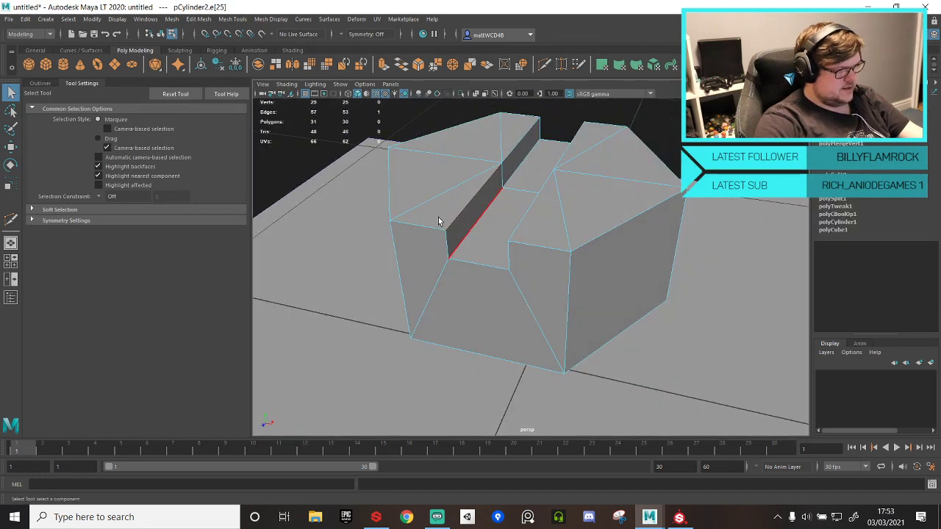
{"action": "left_click", "coordinate": [437, 225], "text": "shift"}
{"action": "double_click", "coordinate": [437, 225], "text": "shift"}
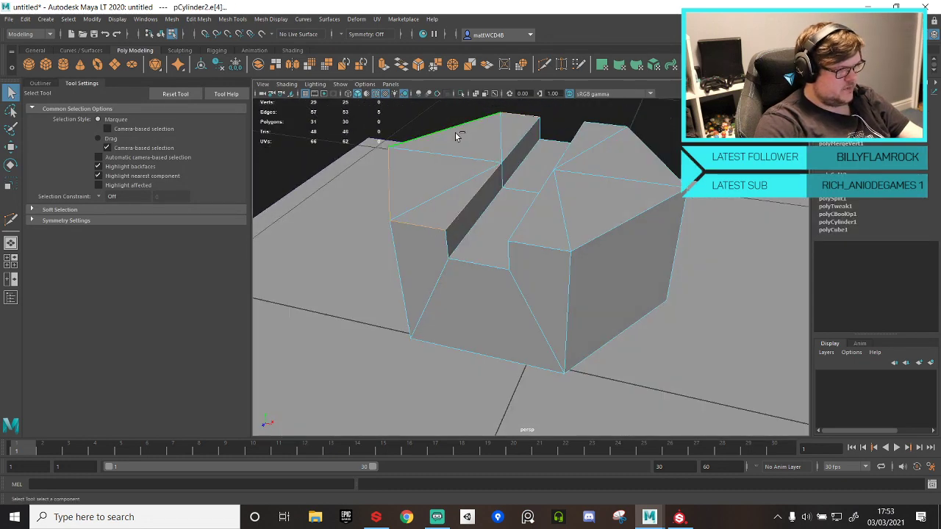
{"action": "left_click", "coordinate": [571, 150], "text": "shift"}
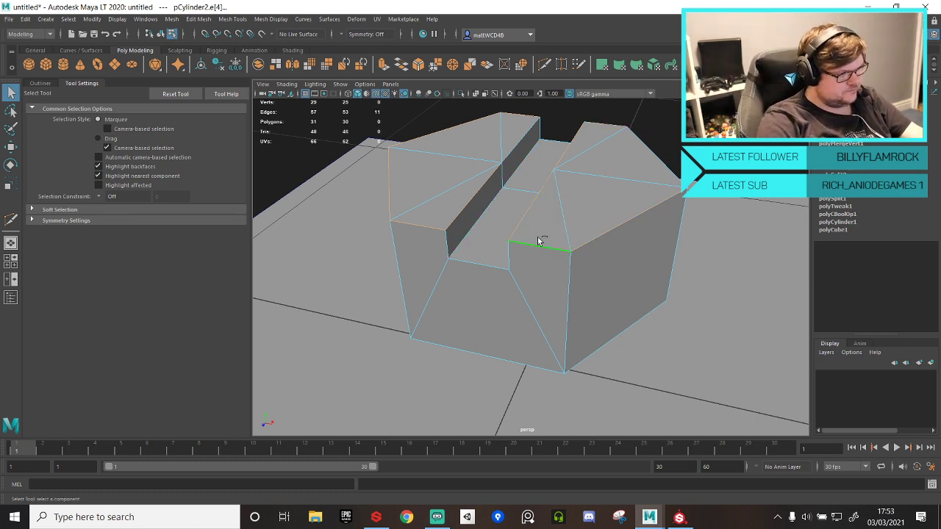
- Add the slot's upper edges and the edges outlining its open ends to the edge selection
{"action": "left_click_drag", "start_coordinate": [642, 159], "coordinate": [576, 280], "text": "alt"}
{"action": "left_click", "coordinate": [543, 270], "text": "shift"}
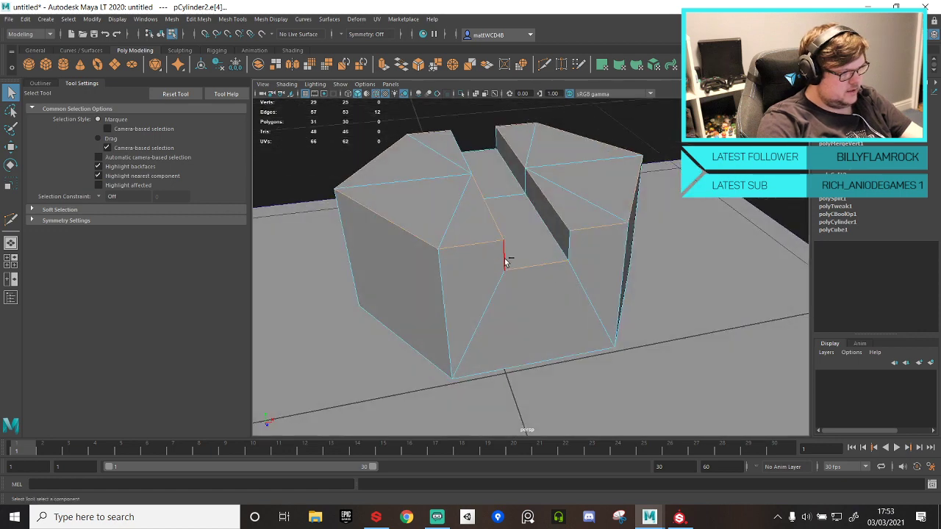
{"action": "left_click", "coordinate": [559, 250], "text": "shift"}
{"action": "left_click", "coordinate": [589, 263]}
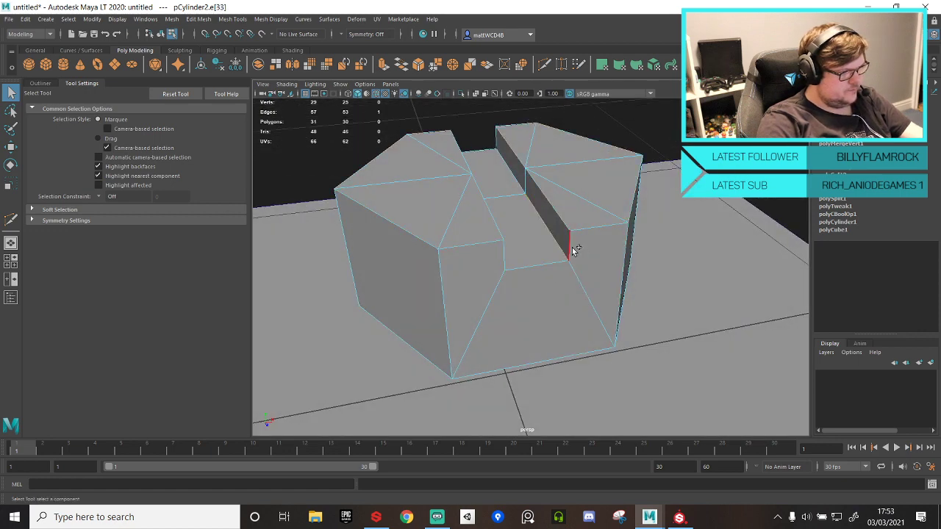
{"action": "key", "text": "ctrl+z"}
{"action": "left_click", "coordinate": [513, 267], "text": "shift"}
{"action": "left_click_drag", "start_coordinate": [439, 228], "coordinate": [646, 231], "text": "alt"}
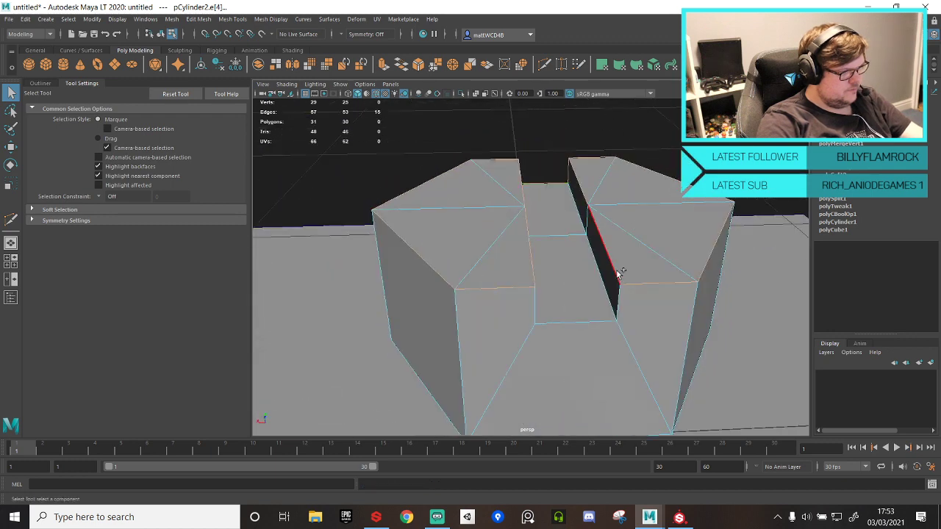
{"action": "left_click", "coordinate": [547, 320], "text": "shift"}
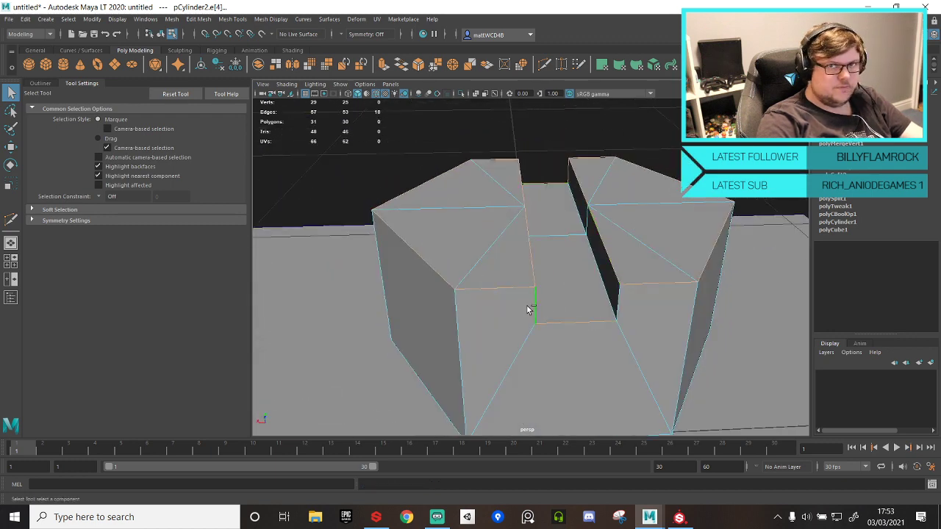
{"action": "left_click", "coordinate": [617, 304], "text": "shift"}
{"action": "left_click_drag", "start_coordinate": [637, 304], "coordinate": [522, 256], "text": "alt"}
- Bevel the selected top and slot edges, and lower the bevel's Fraction for a narrower chamfer
{"action": "right_click_drag", "start_coordinate": [522, 257], "coordinate": [569, 257], "text": "shift"}
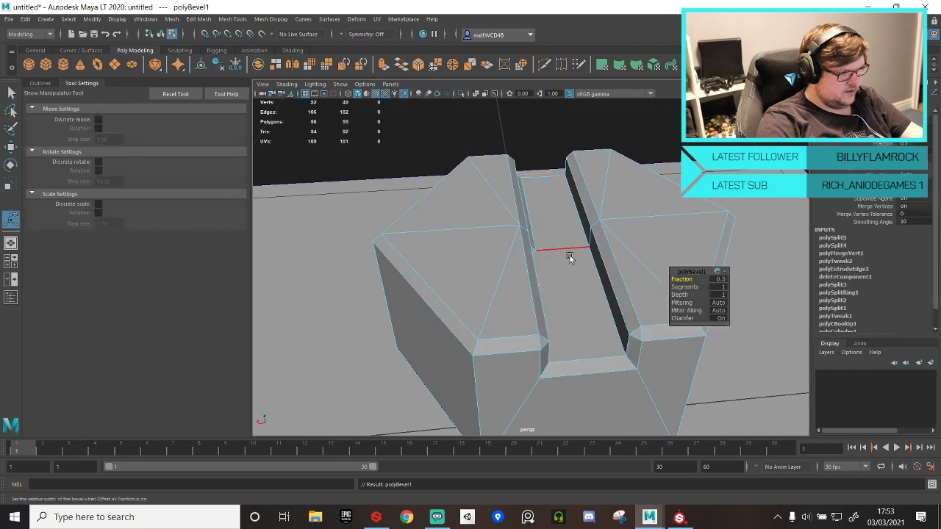
{"action": "left_click_drag", "start_coordinate": [570, 258], "coordinate": [590, 296], "text": "alt"}
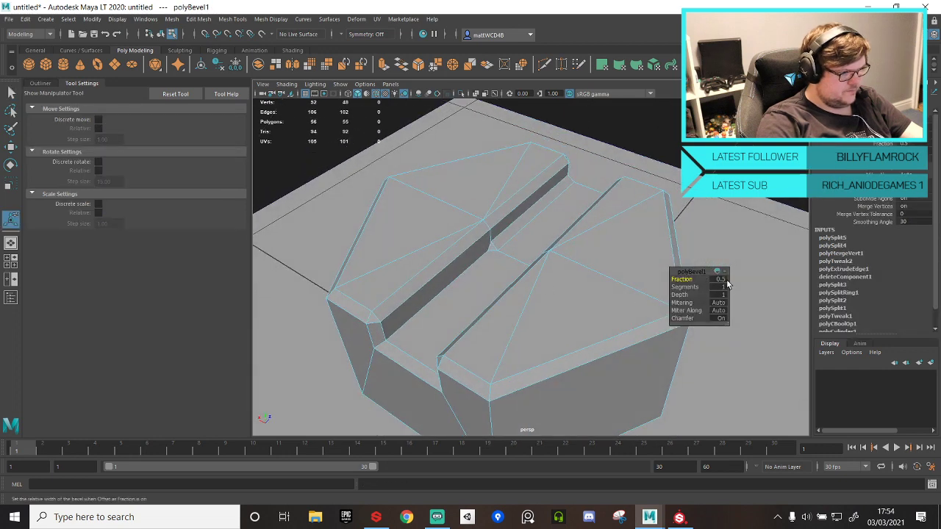
{"action": "left_click", "coordinate": [724, 283]}
{"action": "key", "text": "Return"}
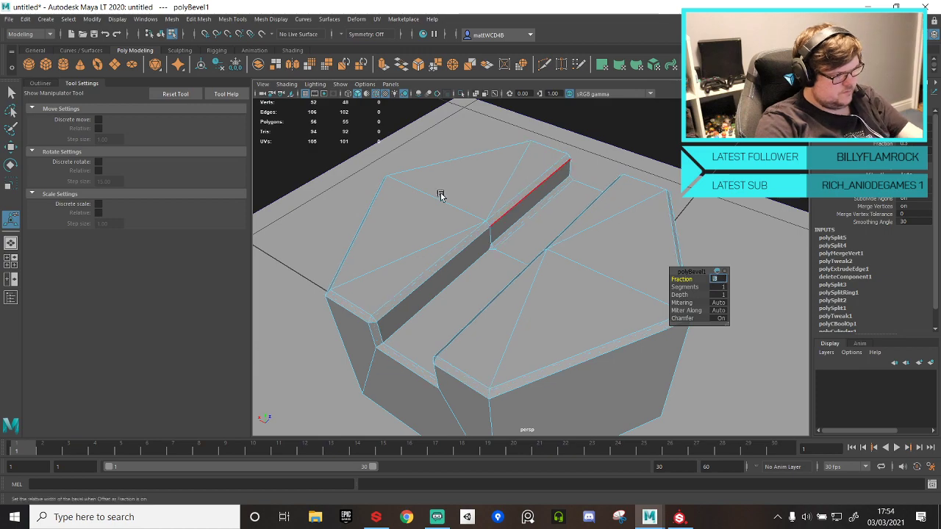
{"action": "key", "text": "q"}
{"action": "left_click", "coordinate": [631, 126]}
- Check the bevelled slot corners up close, and undo the bevel
{"action": "left_click_drag", "start_coordinate": [576, 267], "coordinate": [495, 254], "text": "alt"}
{"action": "right_click_drag", "start_coordinate": [496, 254], "coordinate": [588, 243], "text": "alt"}
{"action": "left_click_drag", "start_coordinate": [588, 243], "coordinate": [526, 239], "text": "alt"}
{"action": "scroll", "coordinate": [526, 239], "scroll_direction": "up", "scroll_amount": 5}
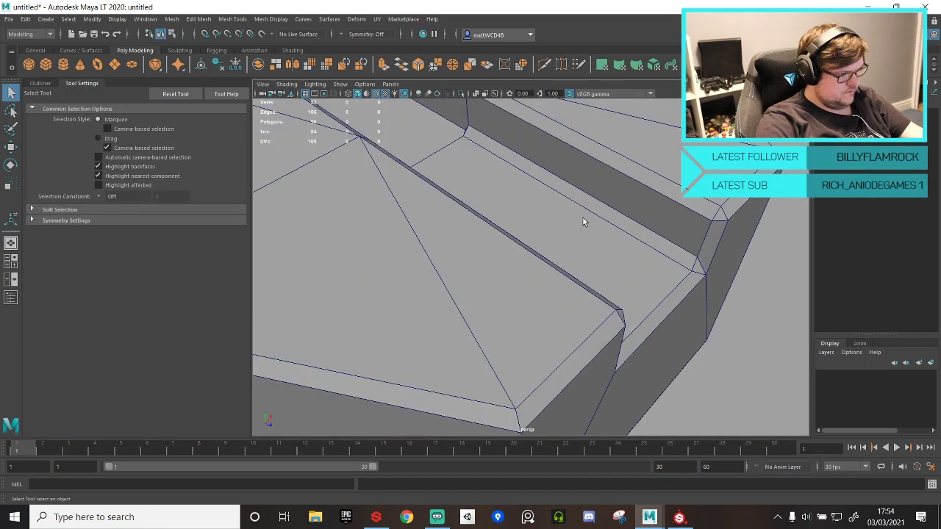
{"action": "key", "text": "ctrl+z"}
{"action": "key", "text": "ctrl+z"}
{"action": "key", "text": "ctrl+z"}
{"action": "key", "text": "ctrl+z"}
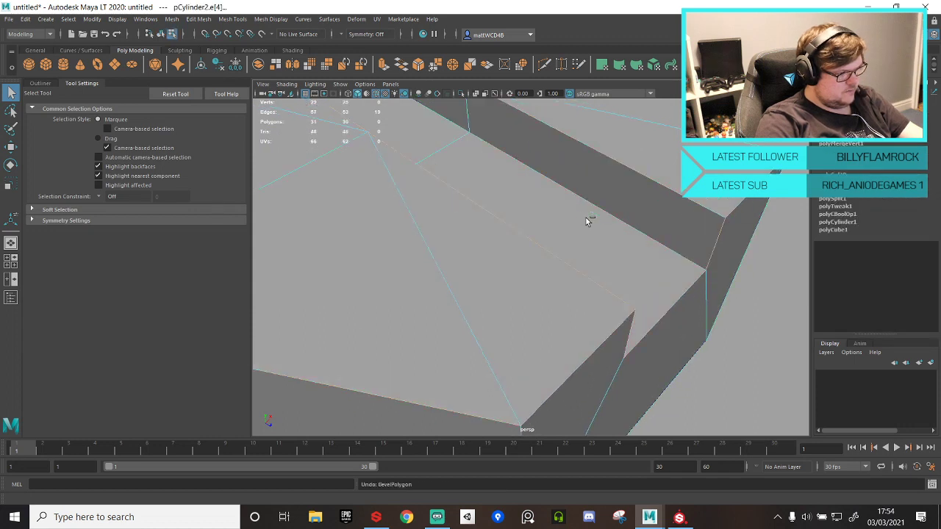
- Bevel the selected top and slot edges of the prism with a Fraction of 0.2 and return to object mode
{"action": "right_click", "coordinate": [606, 169], "text": "shift"}
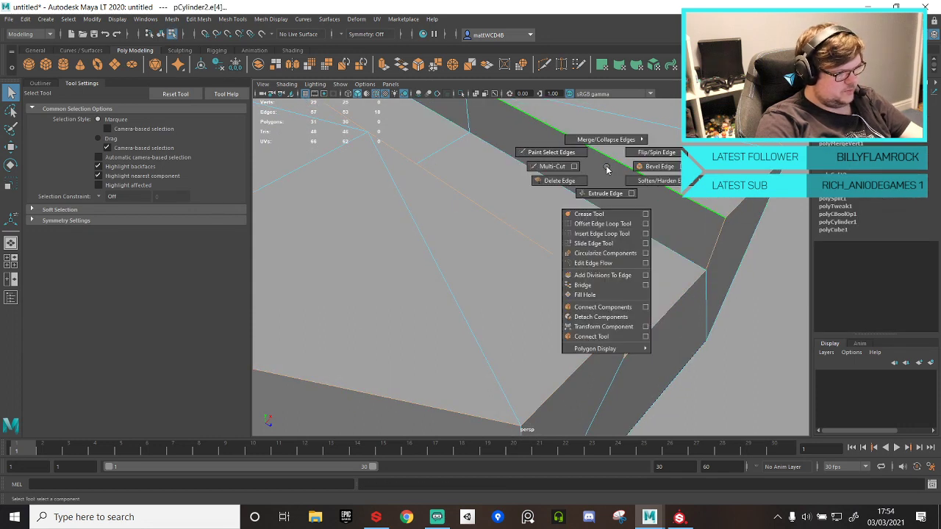
{"action": "left_click", "coordinate": [654, 169]}
{"action": "left_click", "coordinate": [720, 279]}
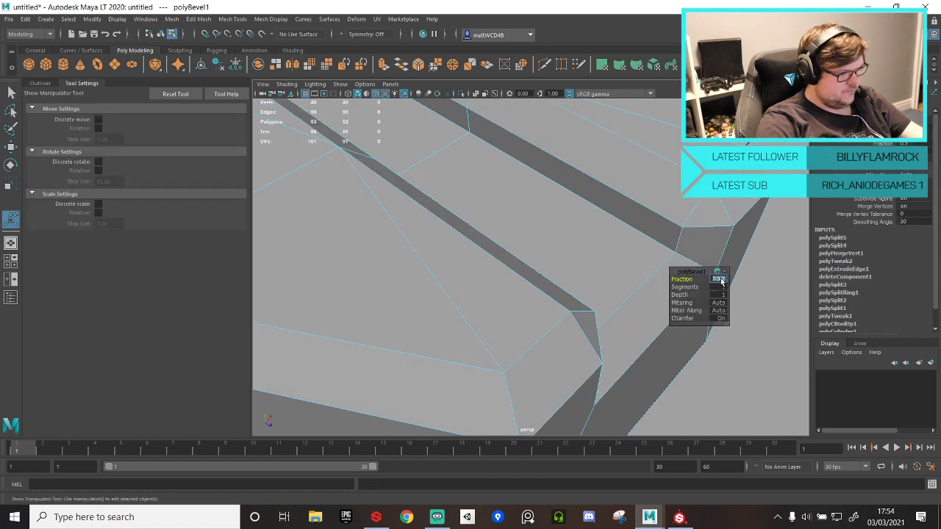
{"action": "type", "text": ".3"}
{"action": "key", "text": "Return"}
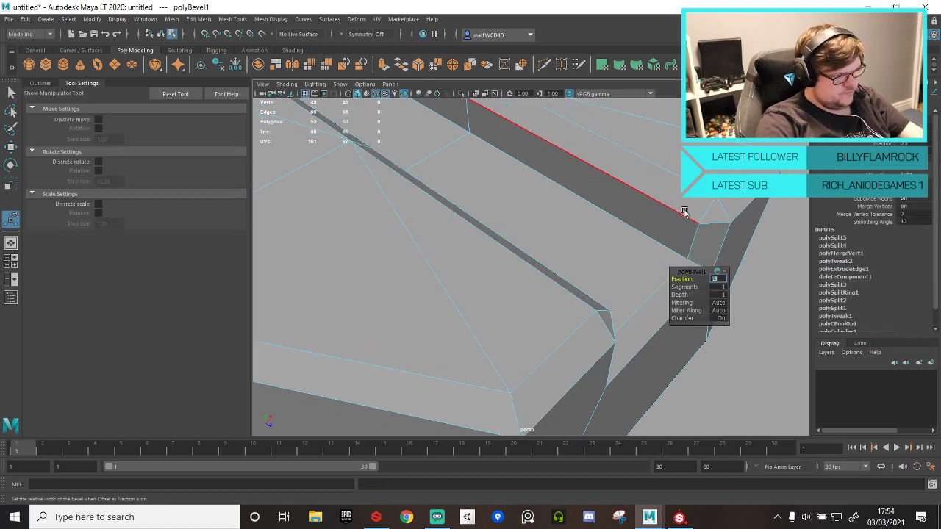
{"action": "key", "text": "Return"}
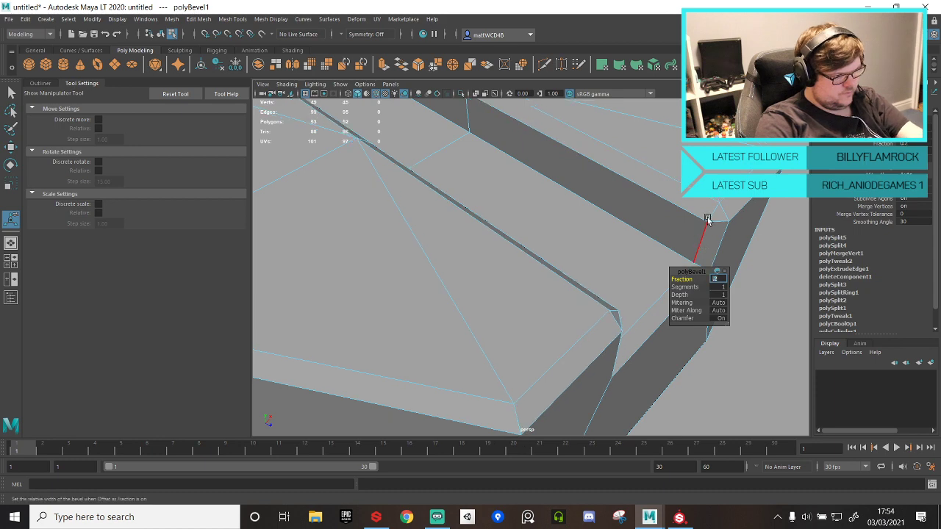
{"action": "key", "text": "q"}
{"action": "key", "text": "F8"}
{"action": "scroll", "coordinate": [531, 267], "scroll_direction": "down", "scroll_amount": 8}
{"action": "left_click", "coordinate": [573, 117]}
- Select the flat plane beneath the slotted prism and move it straight up until it sits above the prism's top
{"action": "scroll", "coordinate": [548, 179], "scroll_direction": "down", "scroll_amount": 7}
{"action": "left_click_drag", "start_coordinate": [548, 178], "coordinate": [590, 227], "text": "alt"}
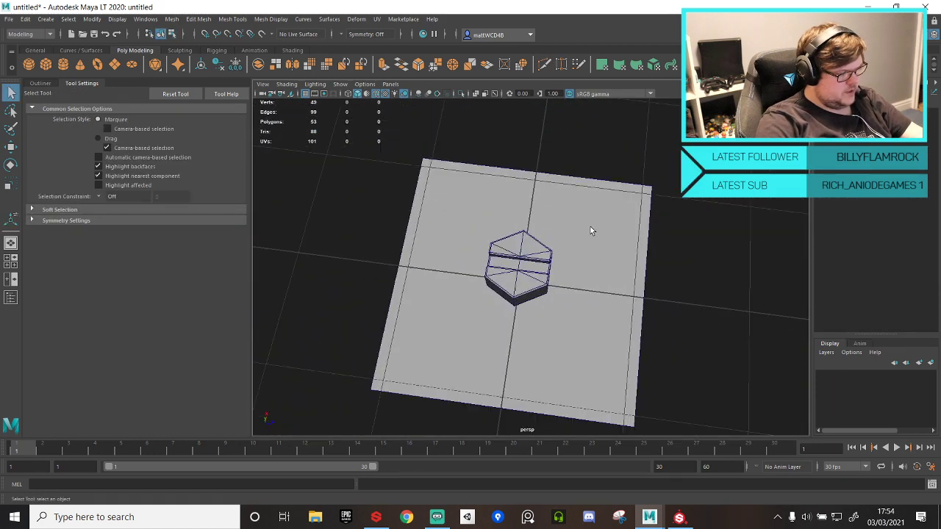
{"action": "left_click", "coordinate": [532, 277]}
{"action": "key", "text": "e"}
{"action": "key", "text": "r"}
{"action": "left_click_drag", "start_coordinate": [520, 342], "coordinate": [607, 247], "text": "alt"}
{"action": "left_click_drag", "start_coordinate": [502, 313], "coordinate": [543, 283], "text": "alt"}
{"action": "middle_click_drag", "start_coordinate": [504, 353], "coordinate": [510, 269], "text": "alt"}
{"action": "left_click", "coordinate": [510, 269]}
{"action": "left_click_drag", "start_coordinate": [537, 202], "coordinate": [547, 169], "text": "alt"}
{"action": "key", "text": "w"}
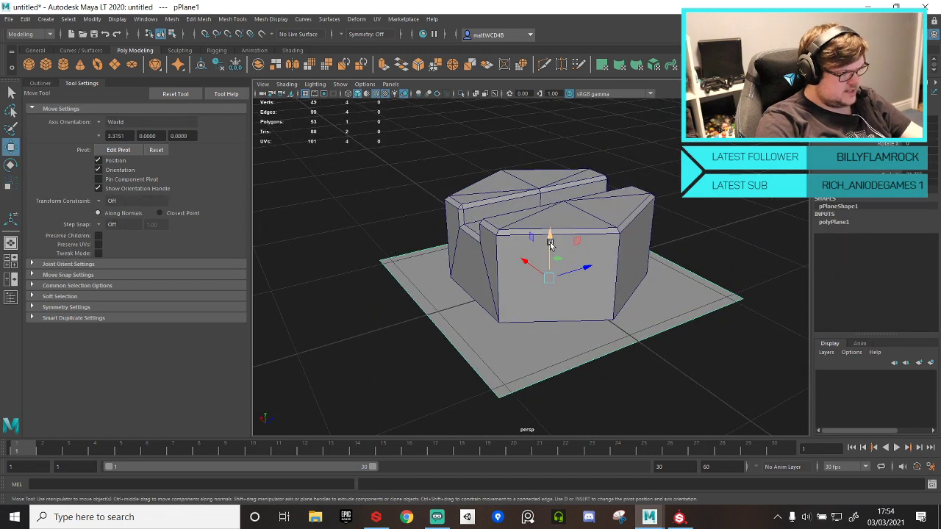
{"action": "left_click_drag", "start_coordinate": [550, 228], "coordinate": [549, 152]}
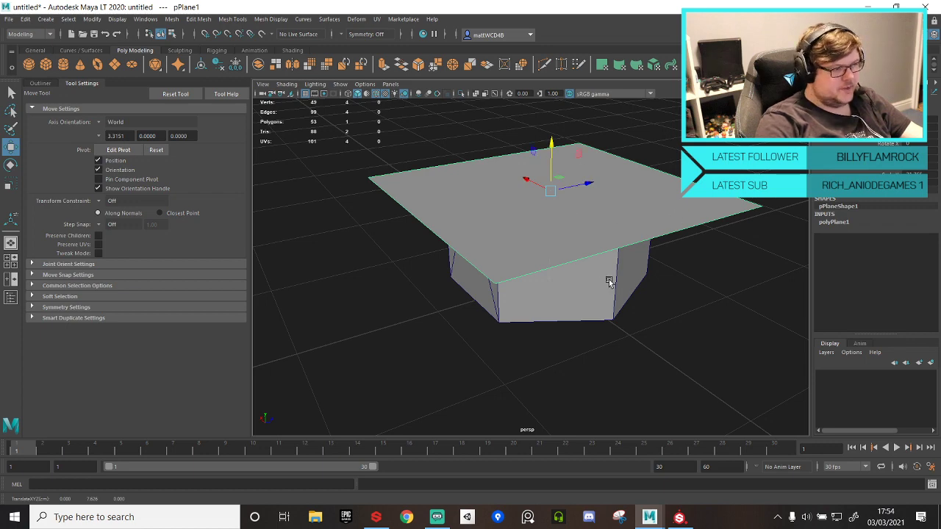
- Freeze the slotted prism's transformations and export only the prism to the Desktop as an FBX file named Bolt
{"action": "left_click_drag", "start_coordinate": [609, 280], "coordinate": [623, 260], "text": "alt"}
{"action": "left_click", "coordinate": [563, 261]}
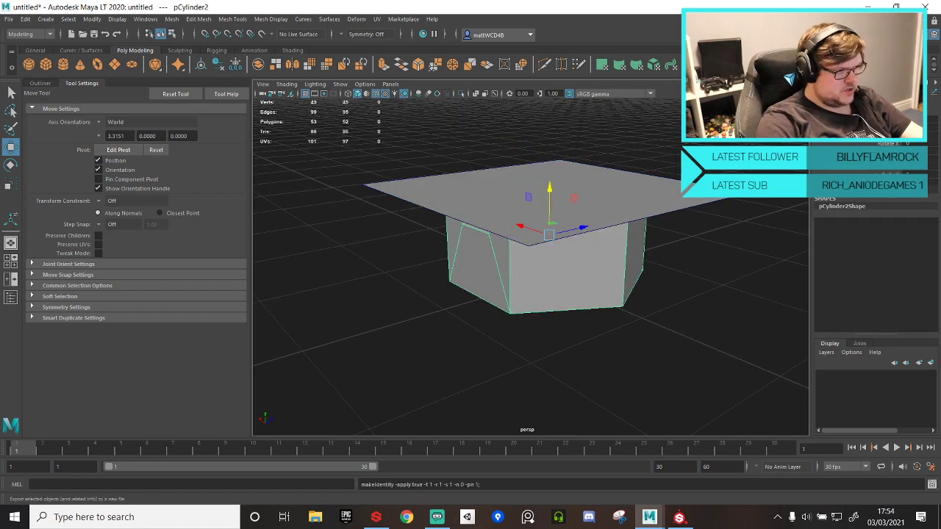
{"action": "left_click", "coordinate": [304, 130]}
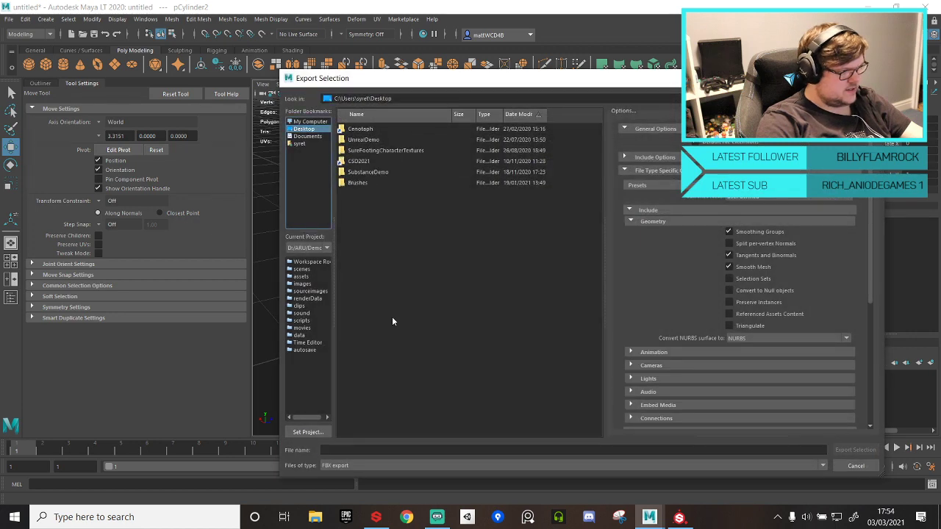
{"action": "left_click", "coordinate": [394, 450]}
{"action": "type", "text": "Bo"}
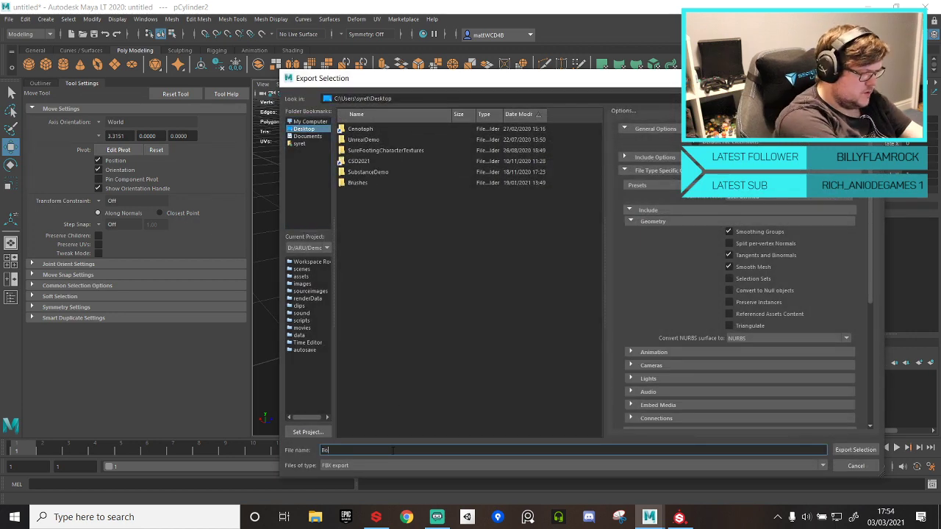
{"action": "type", "text": "lt"}
{"action": "key", "text": "Return"}
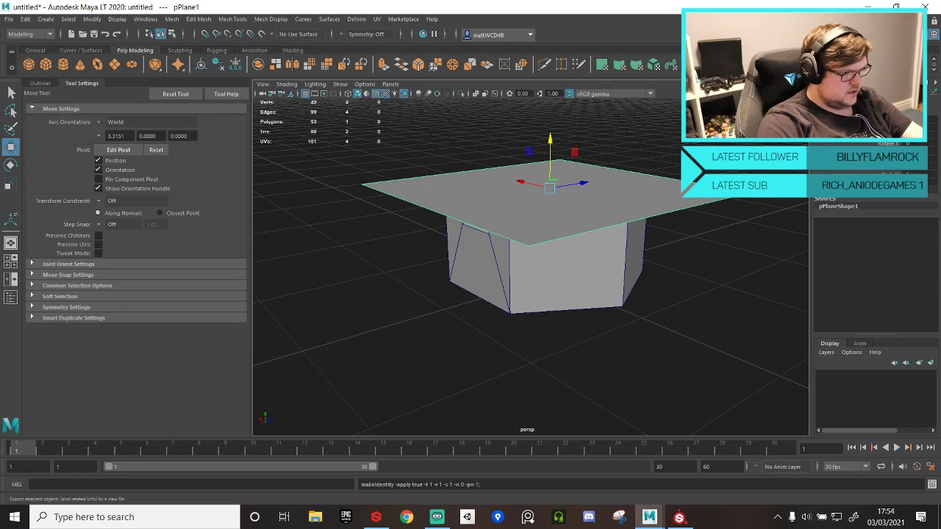
- Export only the plane to the Desktop as an FBX file named Bake
{"action": "key", "text": "g"}
{"action": "left_click", "coordinate": [305, 129]}
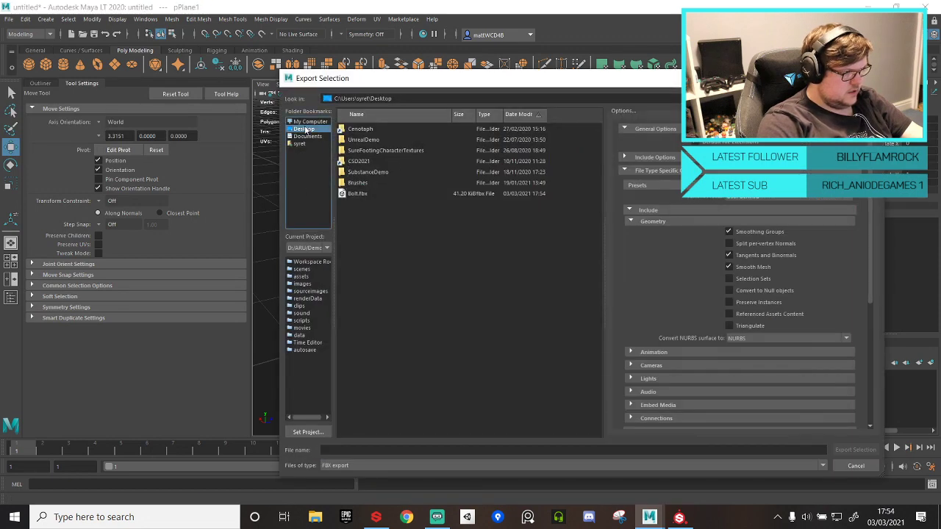
{"action": "left_click", "coordinate": [366, 451]}
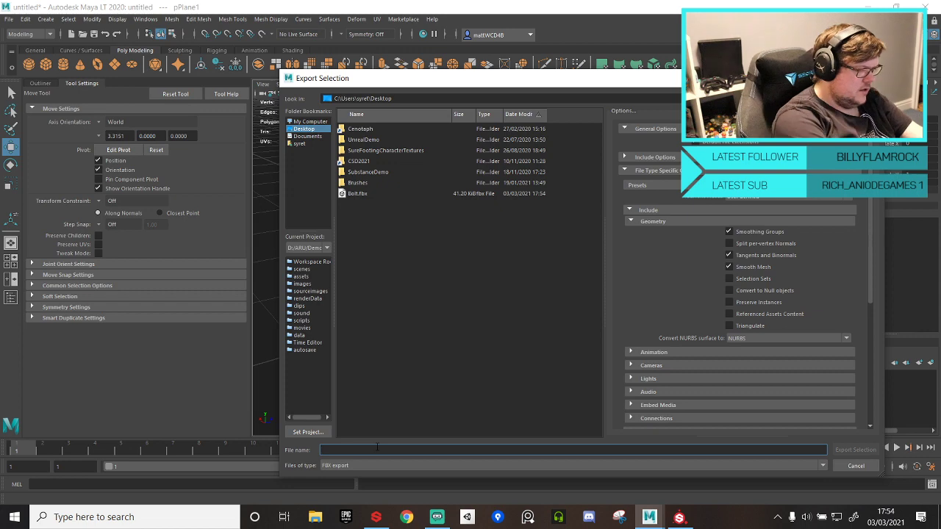
{"action": "type", "text": "Bo"}
{"action": "type", "text": "ke"}
{"action": "key", "text": "Return"}
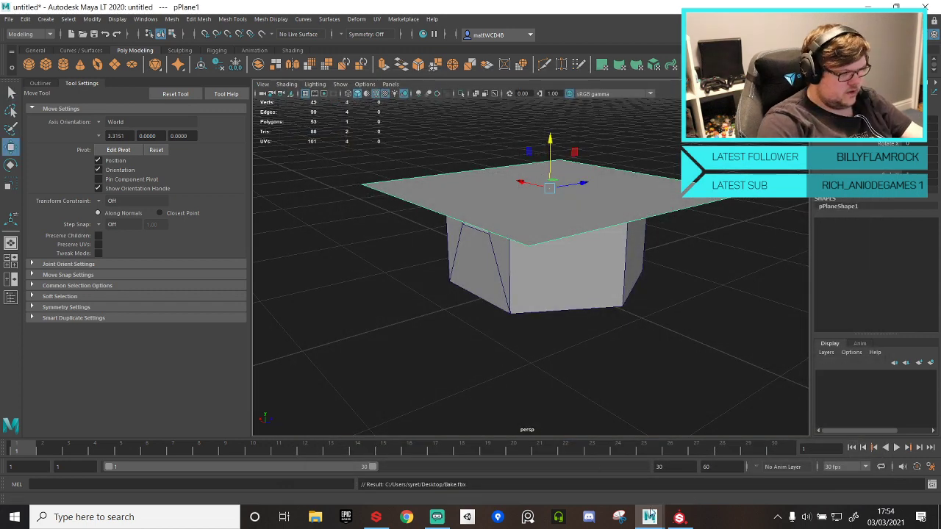
- Switch to Substance Painter and create a new project from Bake.fbx on the Desktop with the Unreal Engine 4 template
{"action": "left_click", "coordinate": [679, 516]}
{"action": "left_click", "coordinate": [9, 20]}
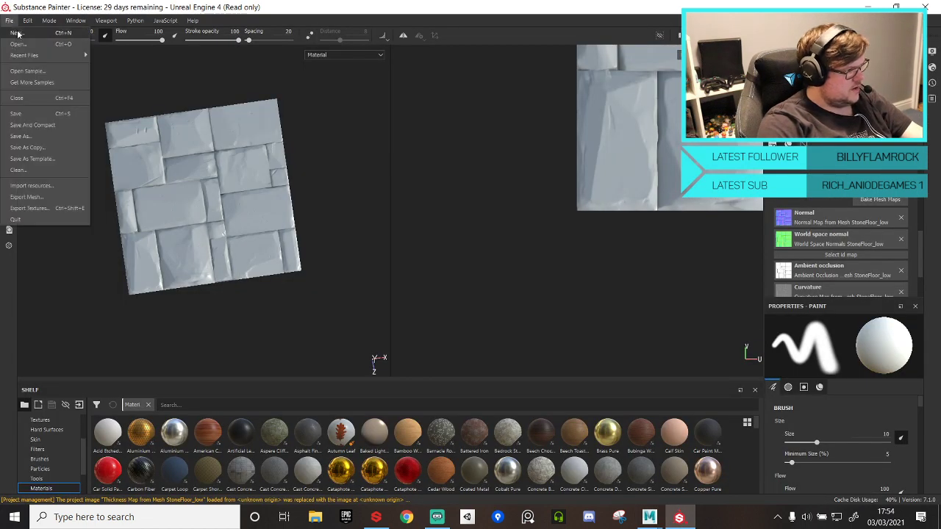
{"action": "left_click", "coordinate": [22, 32]}
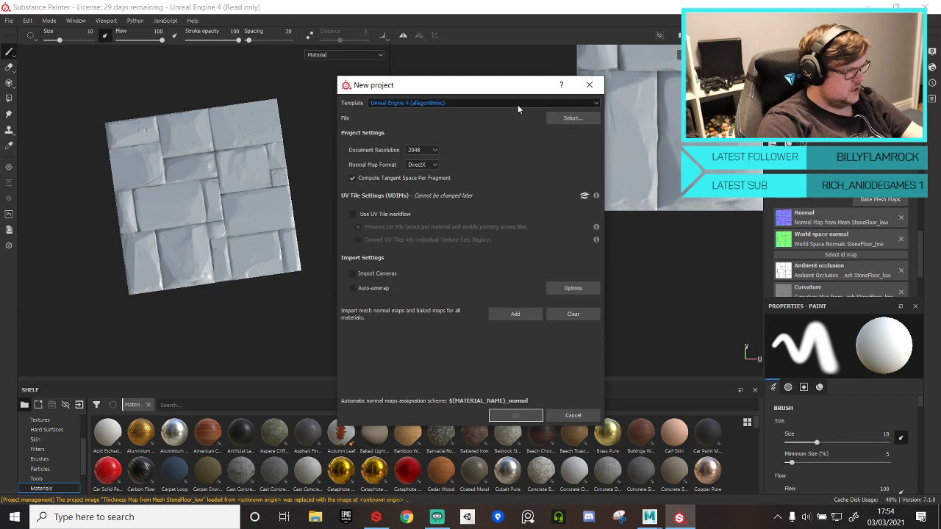
{"action": "left_click", "coordinate": [517, 104]}
{"action": "left_click", "coordinate": [517, 104]}
{"action": "left_click", "coordinate": [570, 119]}
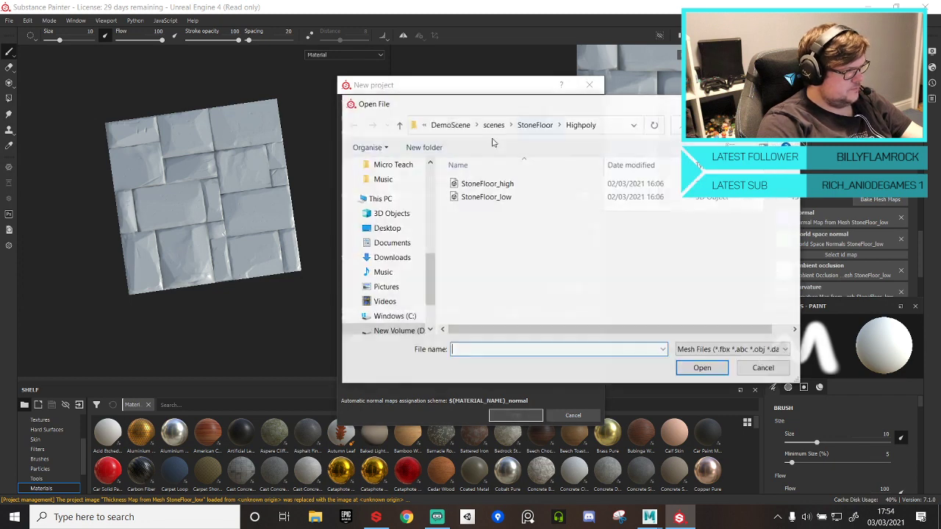
{"action": "left_click", "coordinate": [386, 228]}
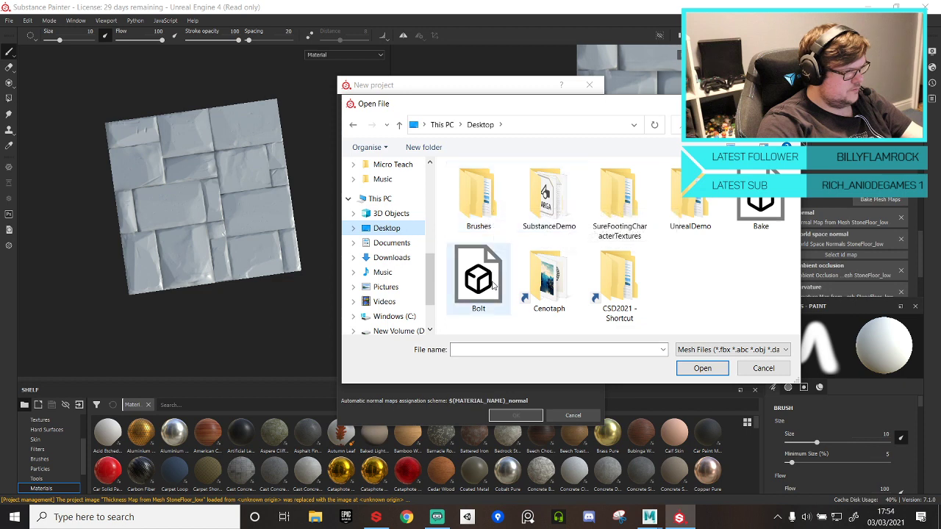
{"action": "left_click", "coordinate": [760, 213]}
{"action": "double_click", "coordinate": [760, 198]}
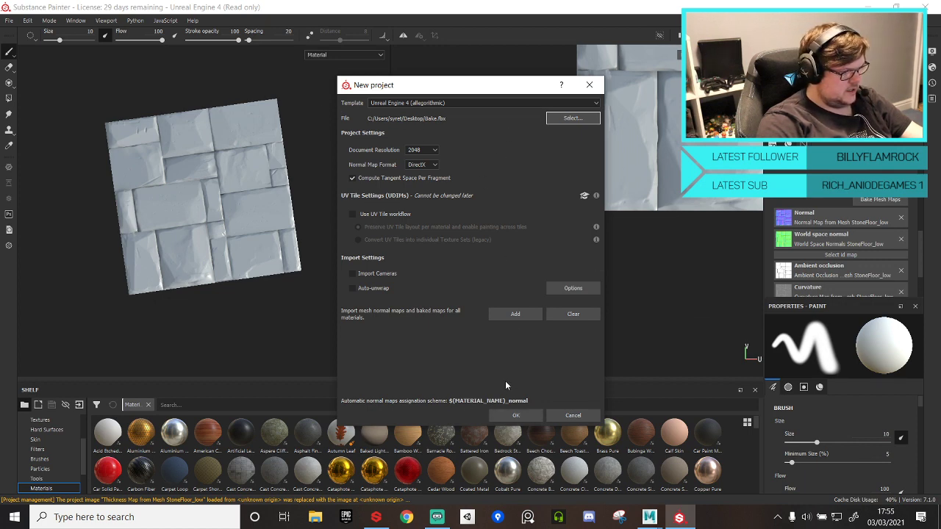
{"action": "left_click", "coordinate": [515, 415]}
{"action": "left_click", "coordinate": [443, 273]}
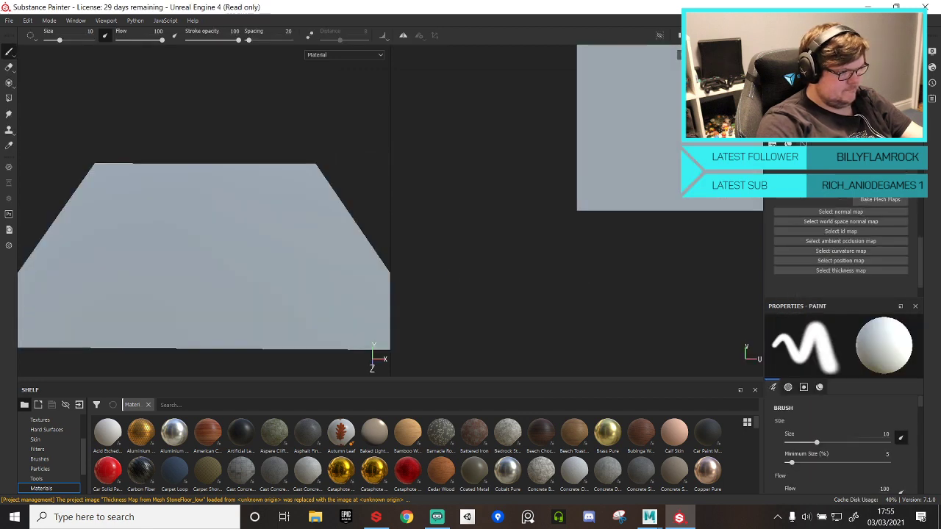
- In the mesh map baking settings, exclude the ID map and set Antialiasing to Subsampling 8x8
{"action": "left_click", "coordinate": [10, 21]}
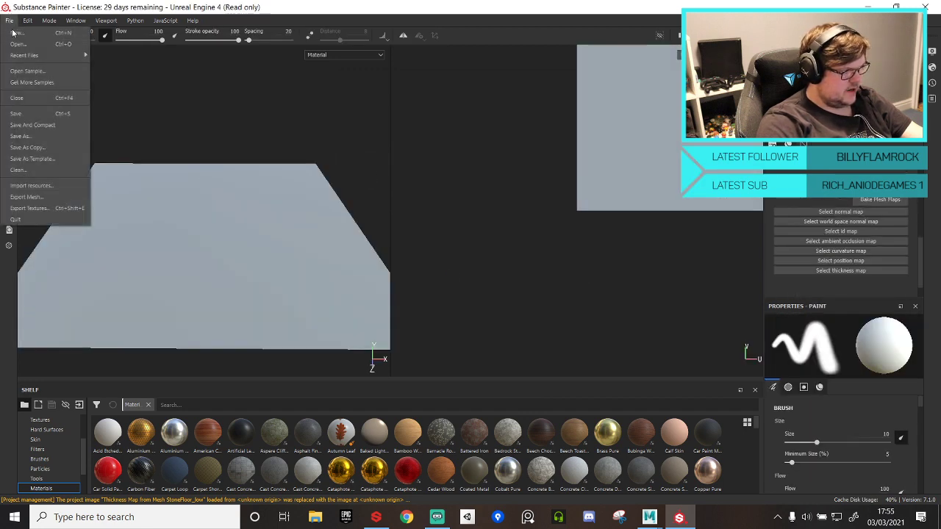
{"action": "key", "text": "Escape"}
{"action": "left_click", "coordinate": [880, 199]}
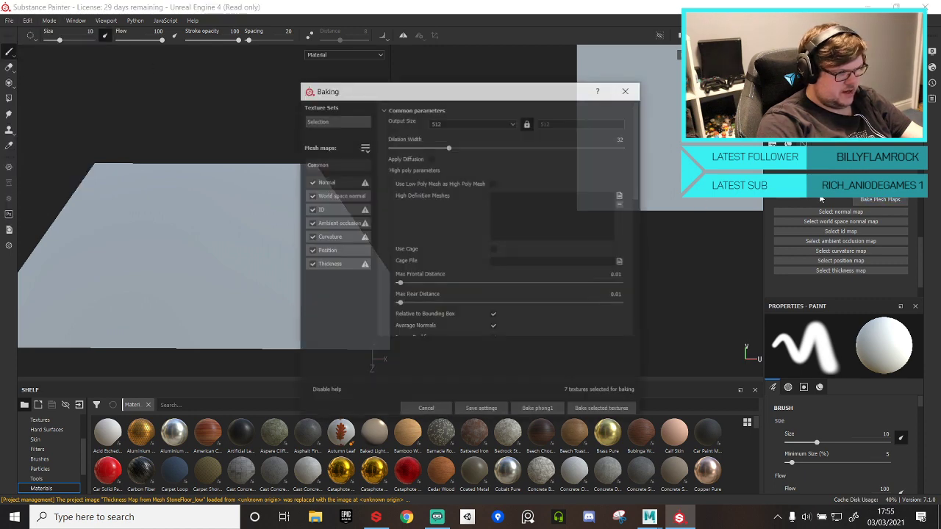
{"action": "left_click", "coordinate": [323, 210]}
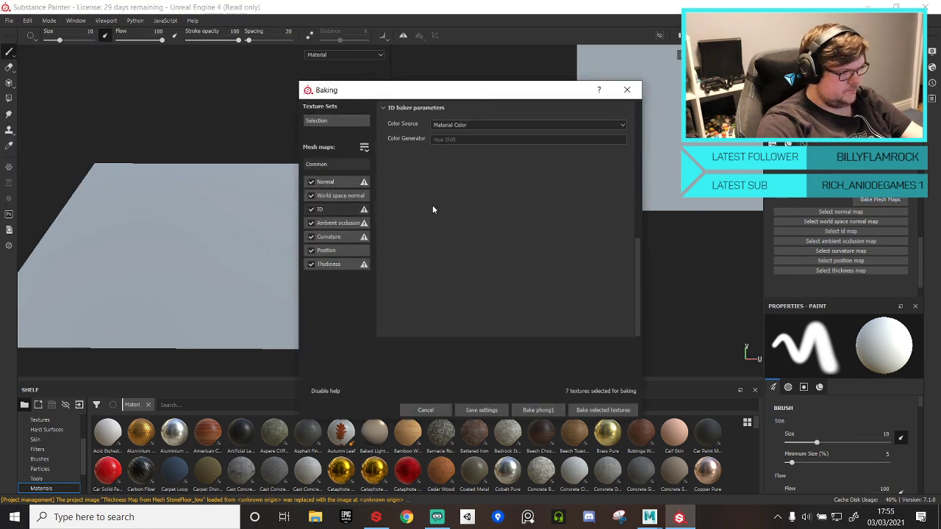
{"action": "left_click", "coordinate": [310, 210]}
{"action": "scroll", "coordinate": [583, 238], "scroll_direction": "up", "scroll_amount": 5}
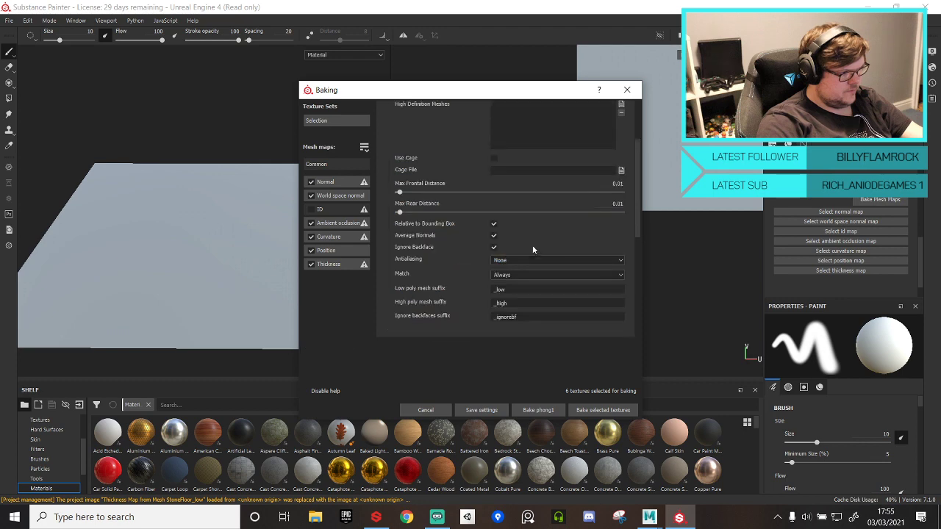
{"action": "left_click", "coordinate": [530, 261]}
{"action": "left_click", "coordinate": [515, 284]}
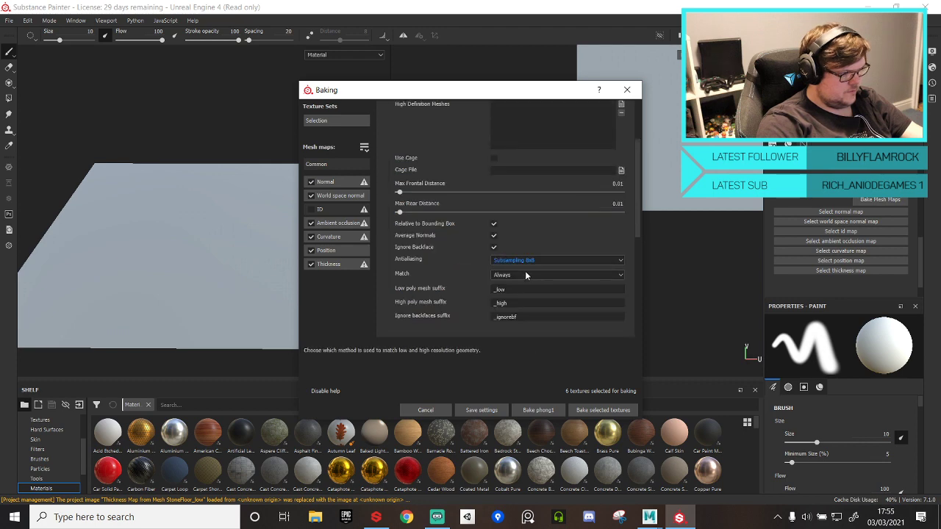
- Set the bake's Dilation Width to 0 and its Output Size to 1024
{"action": "scroll", "coordinate": [482, 220], "scroll_direction": "up", "scroll_amount": 3}
{"action": "left_click_drag", "start_coordinate": [449, 146], "coordinate": [281, 156]}
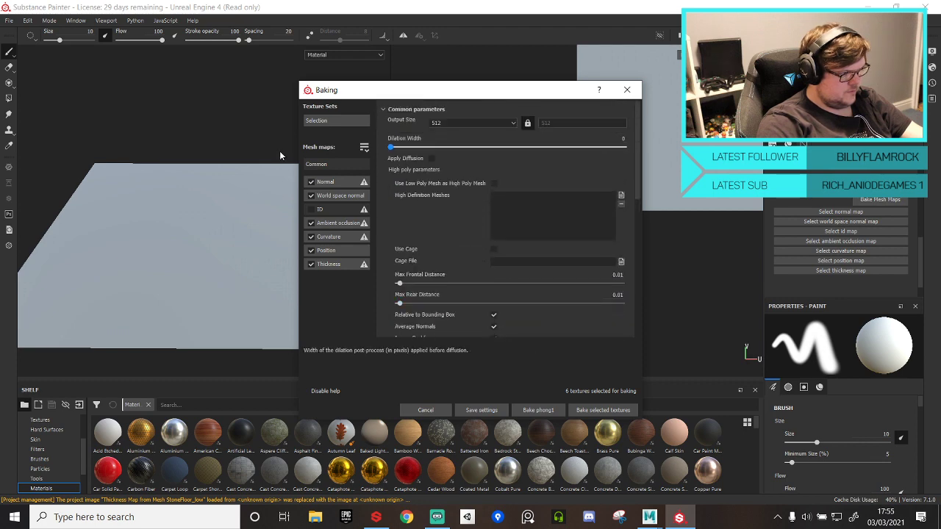
{"action": "left_click", "coordinate": [506, 124]}
{"action": "left_click", "coordinate": [506, 123]}
{"action": "left_click", "coordinate": [452, 166]}
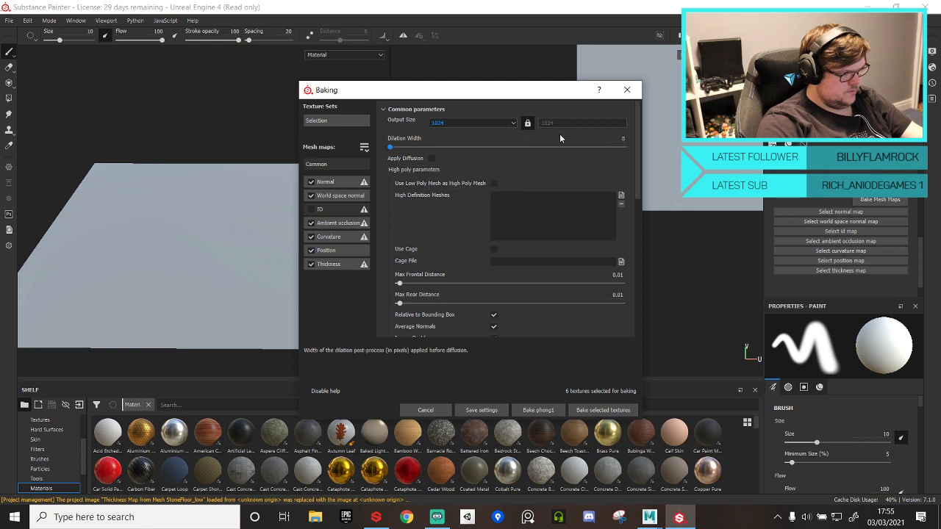
{"action": "left_click", "coordinate": [478, 123]}
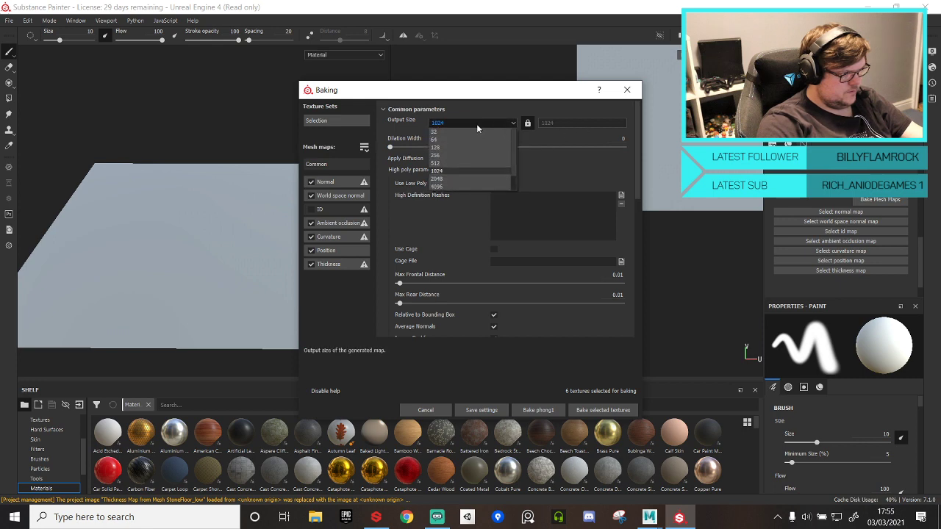
{"action": "left_click", "coordinate": [443, 167]}
- Load Bolt.fbx as the high-definition mesh and bake the selected mesh maps
{"action": "left_click", "coordinate": [620, 196]}
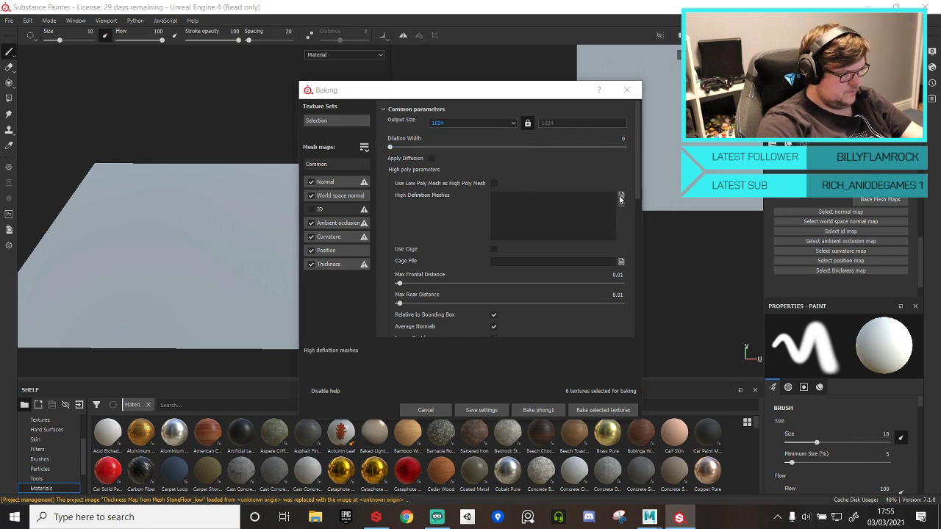
{"action": "double_click", "coordinate": [441, 283]}
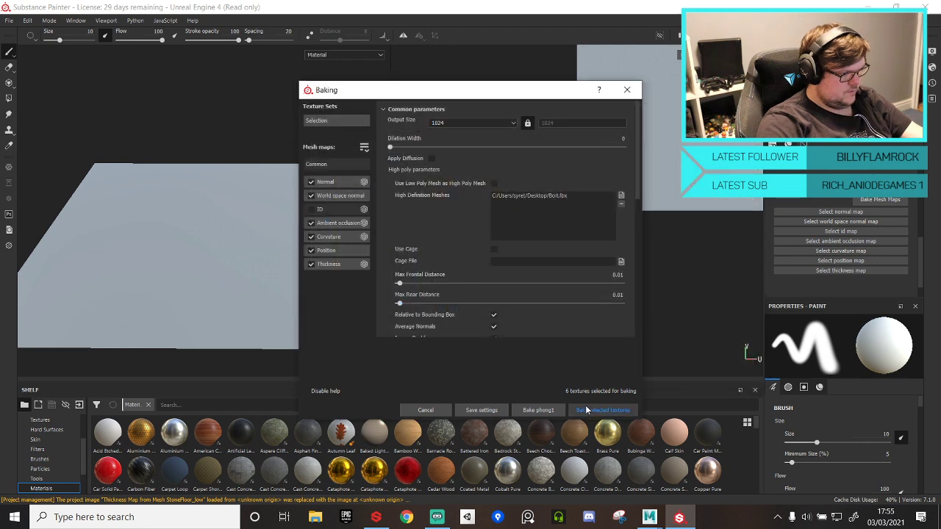
{"action": "left_click", "coordinate": [601, 410]}
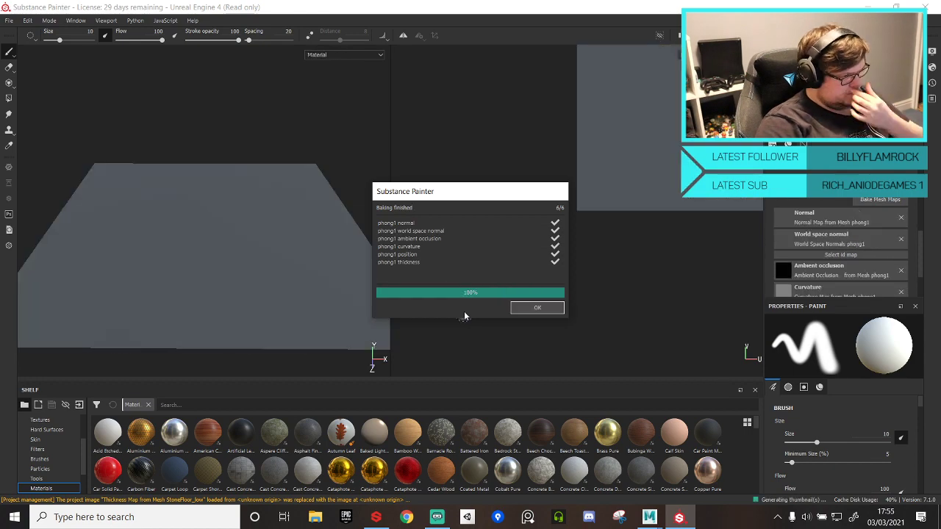
{"action": "left_click", "coordinate": [534, 307]}
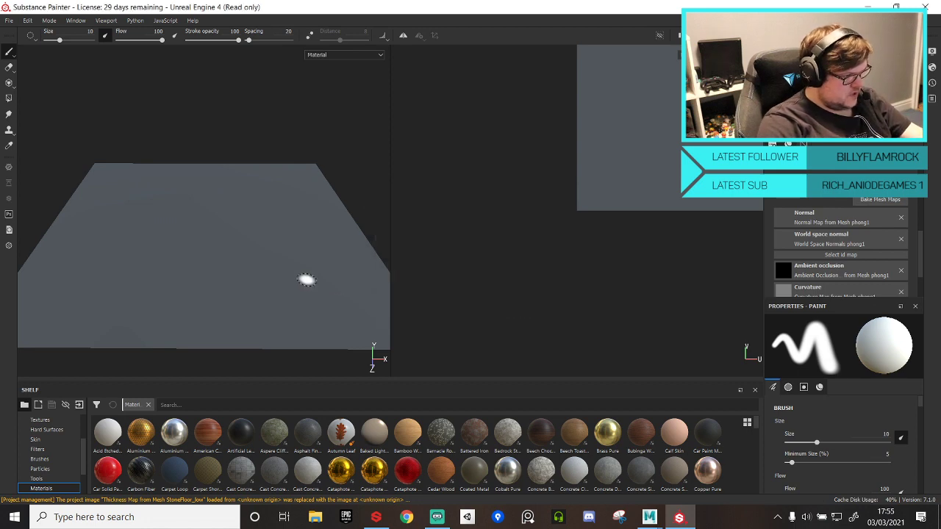
- Adjust the Max Rear Distance in the baking settings and rebake the selected mesh maps from Bolt.fbx onto the plane
{"action": "left_click_drag", "start_coordinate": [261, 238], "coordinate": [620, 454], "text": "alt"}
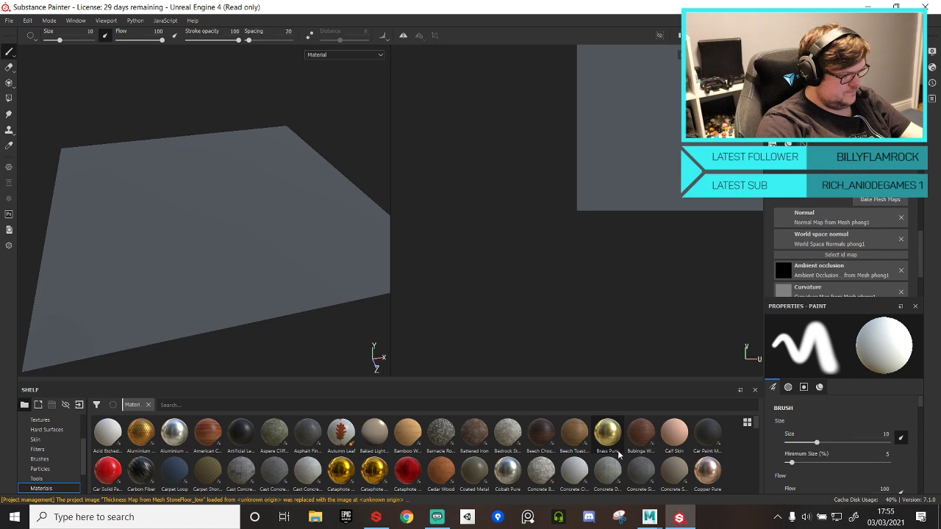
{"action": "left_click", "coordinate": [879, 200]}
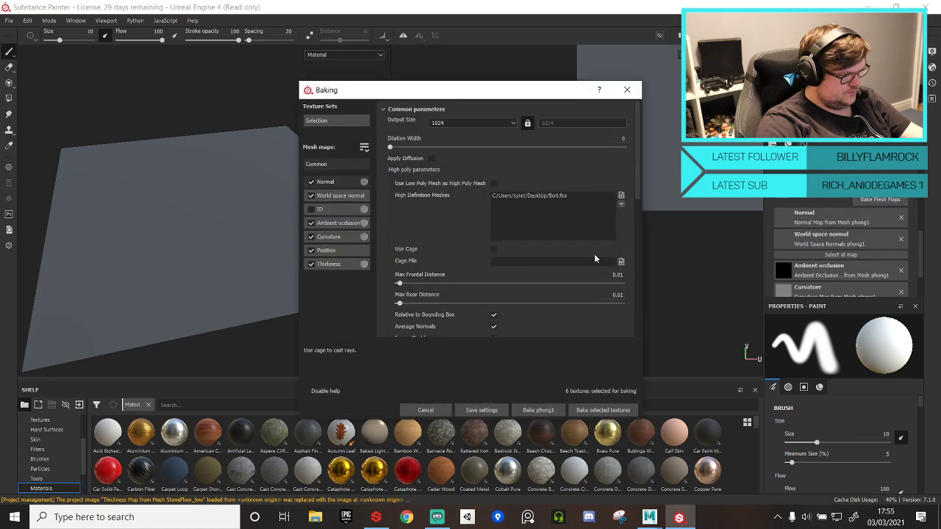
{"action": "left_click", "coordinate": [616, 295]}
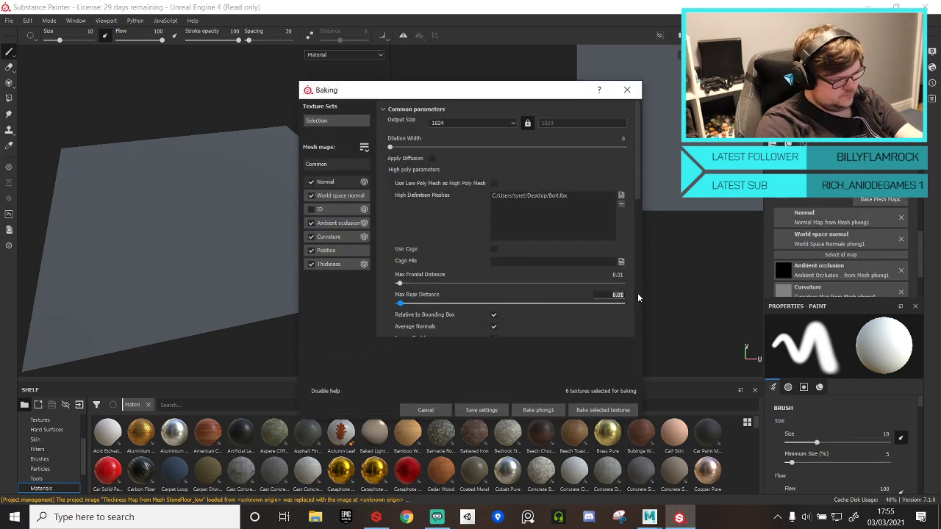
{"action": "left_click", "coordinate": [602, 410]}
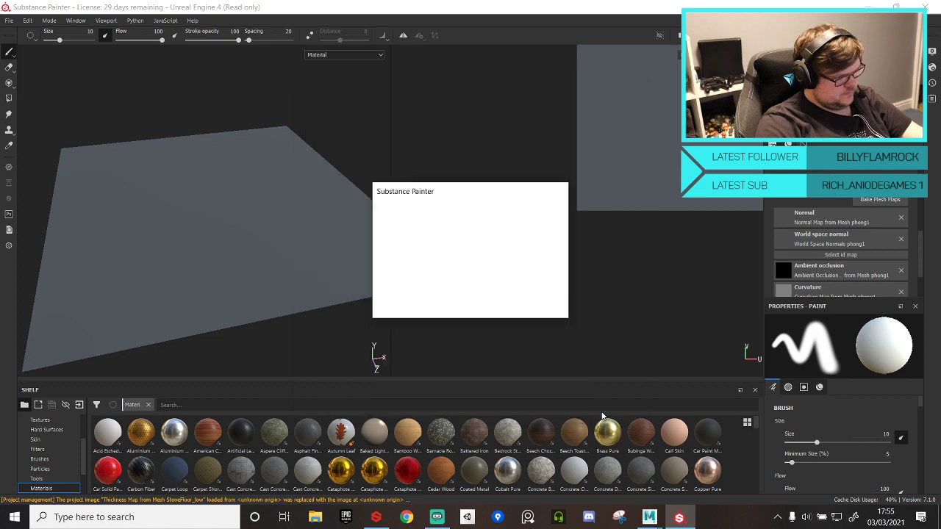
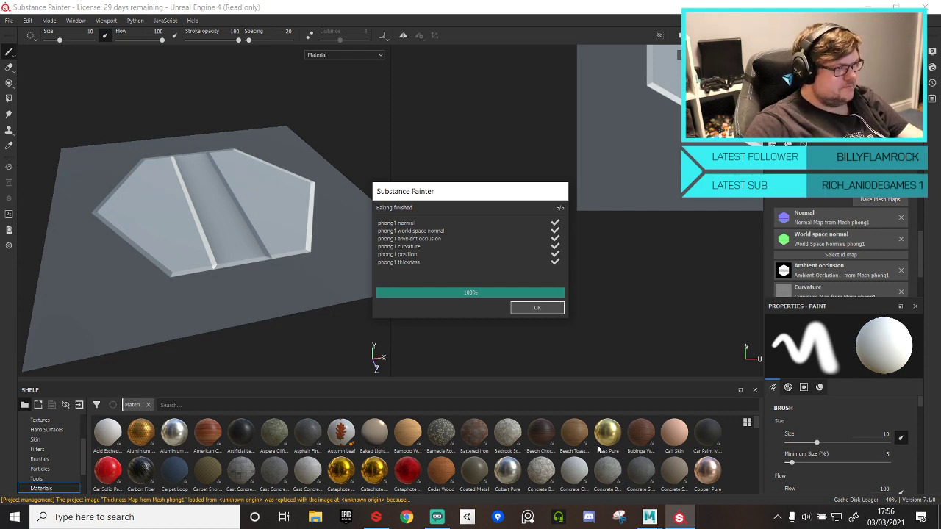
{"action": "left_click", "coordinate": [537, 308]}
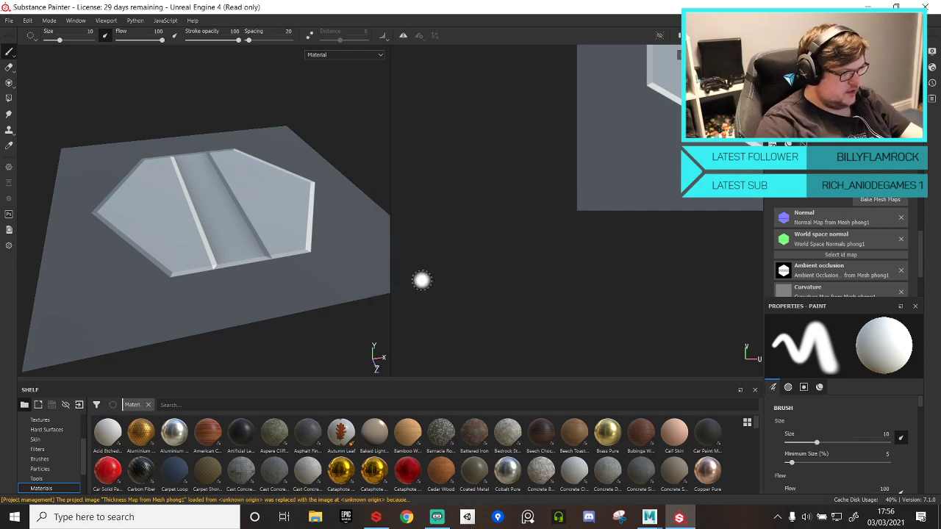
{"action": "mouse_move", "coordinate": [138, 213]}
{"action": "left_mouse_down", "text": "alt"}
{"action": "mouse_move", "coordinate": [169, 206]}
{"action": "mouse_move", "coordinate": [183, 253]}
{"action": "mouse_move", "coordinate": [135, 133]}
{"action": "left_mouse_up", "text": "alt"}
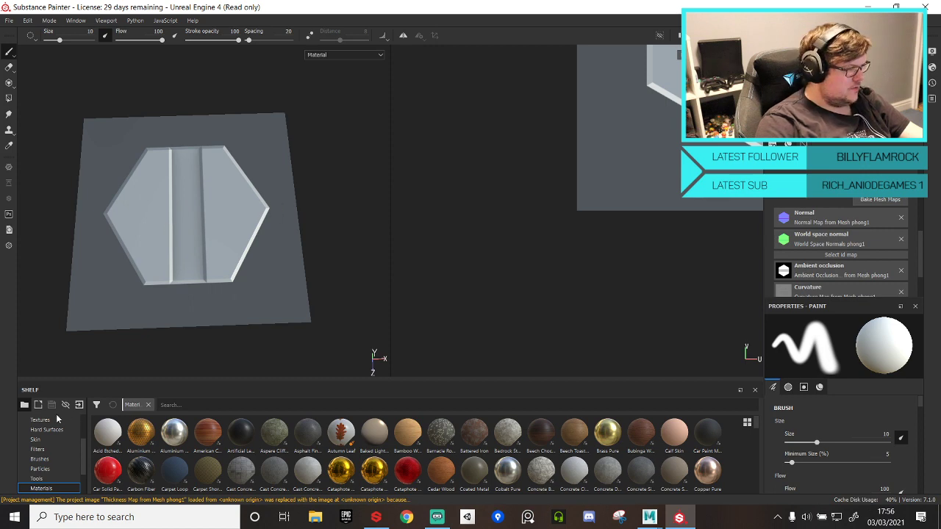
- Choose the second Basic Hard brush and turn off its roughness and metallic channels, leaving only the normal channel
{"action": "left_click", "coordinate": [44, 459]}
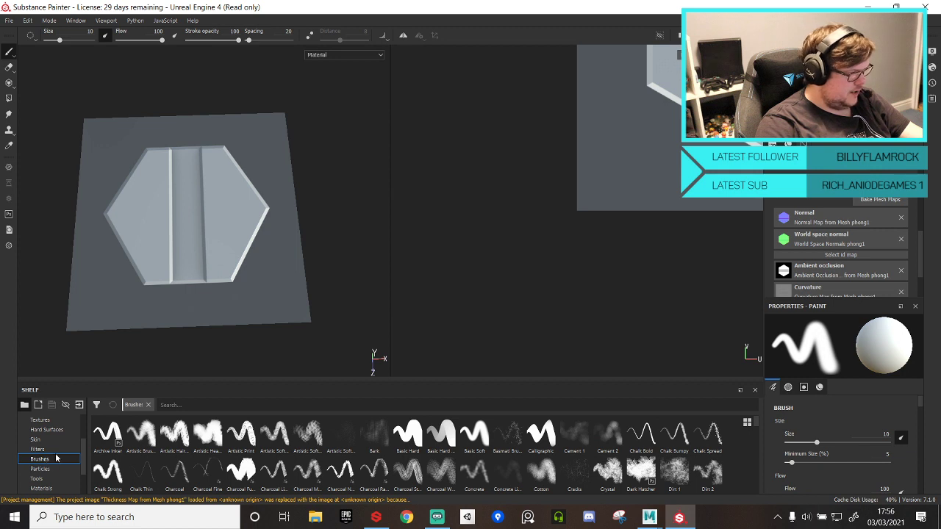
{"action": "left_click", "coordinate": [440, 435]}
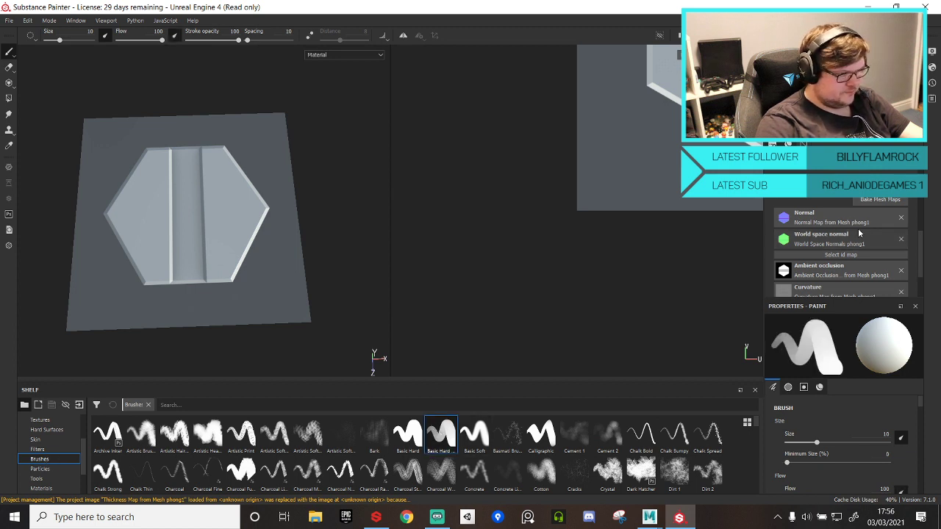
{"action": "scroll", "coordinate": [824, 426], "scroll_direction": "down", "scroll_amount": 5}
{"action": "scroll", "coordinate": [822, 474], "scroll_direction": "down", "scroll_amount": 5}
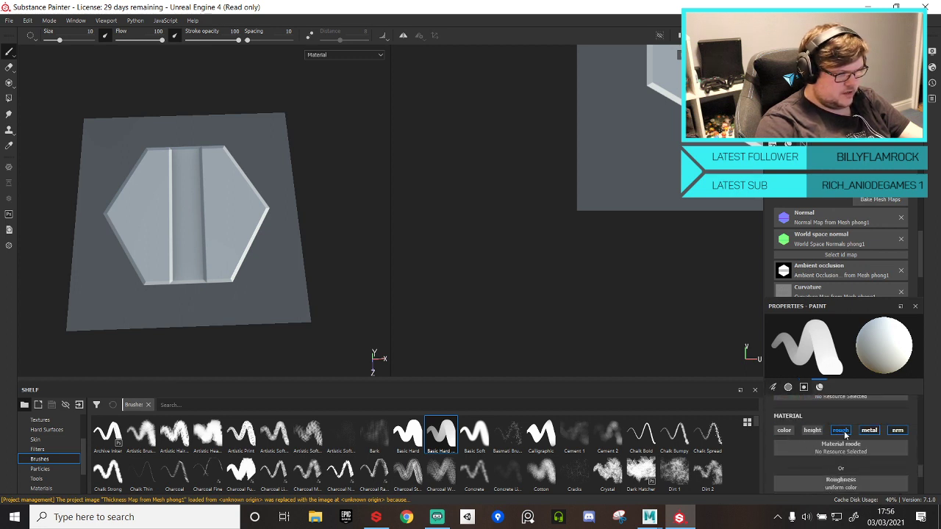
{"action": "left_click", "coordinate": [843, 430]}
{"action": "left_click", "coordinate": [869, 431]}
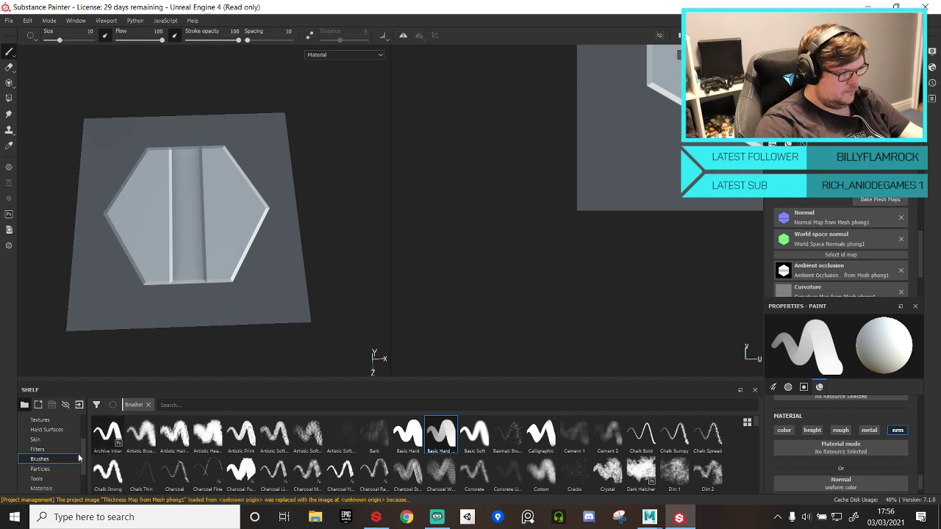
- Assign the baked Normal Map from Mesh phong1 texture to the brush's normal channel
{"action": "scroll", "coordinate": [53, 488], "scroll_direction": "down", "scroll_amount": 2}
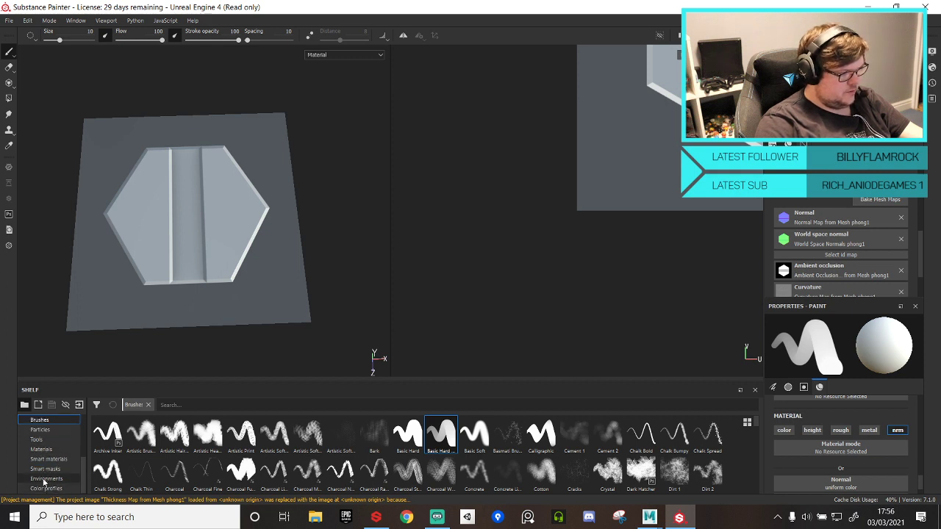
{"action": "scroll", "coordinate": [42, 482], "scroll_direction": "up", "scroll_amount": 3}
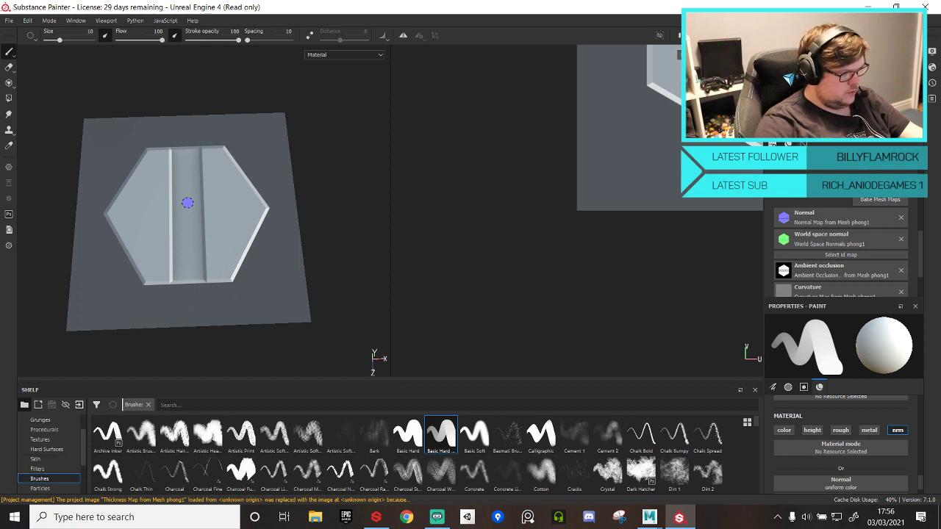
{"action": "left_click", "coordinate": [40, 439]}
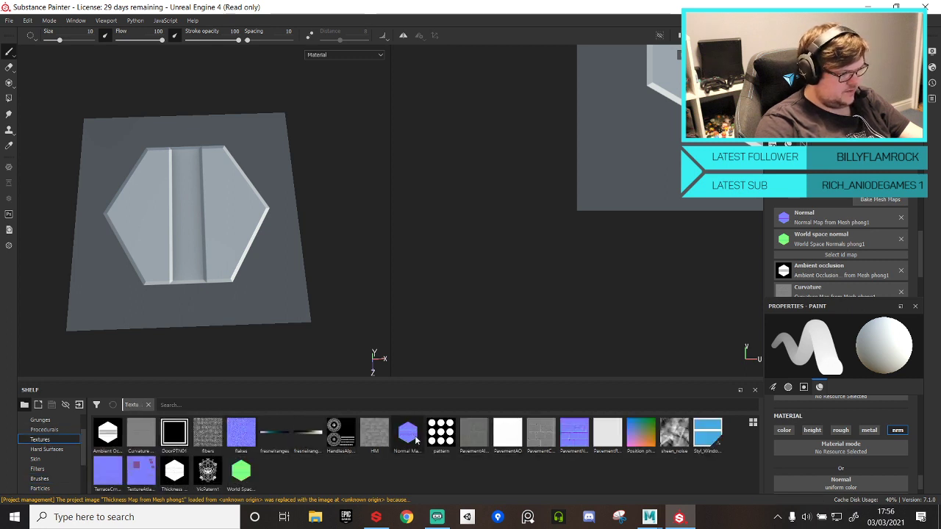
{"action": "left_click_drag", "start_coordinate": [408, 431], "coordinate": [850, 485]}
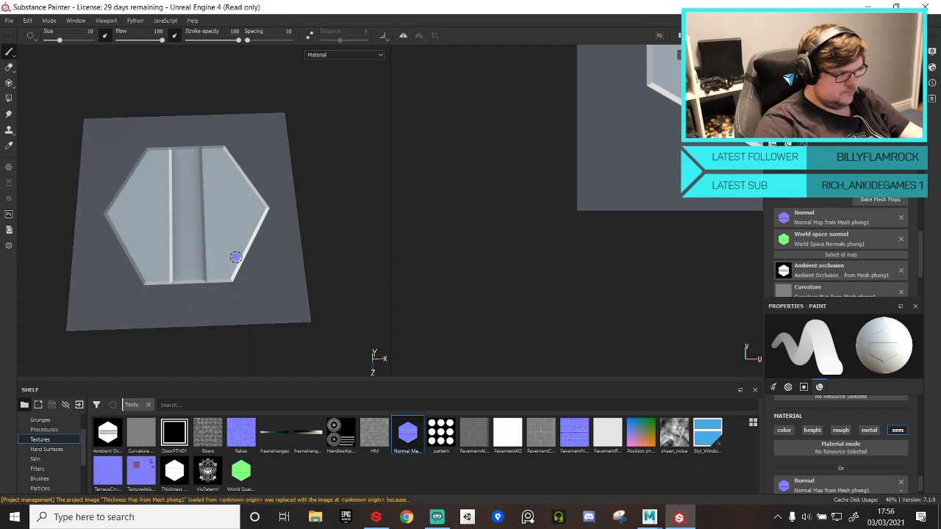
{"action": "scroll", "coordinate": [275, 295], "scroll_direction": "up", "scroll_amount": 5}
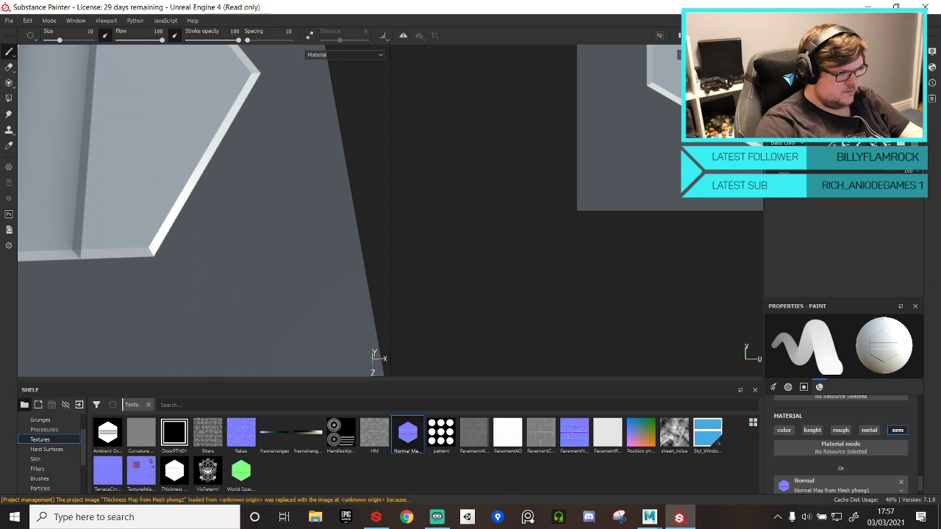
{"action": "left_click", "coordinate": [872, 143]}
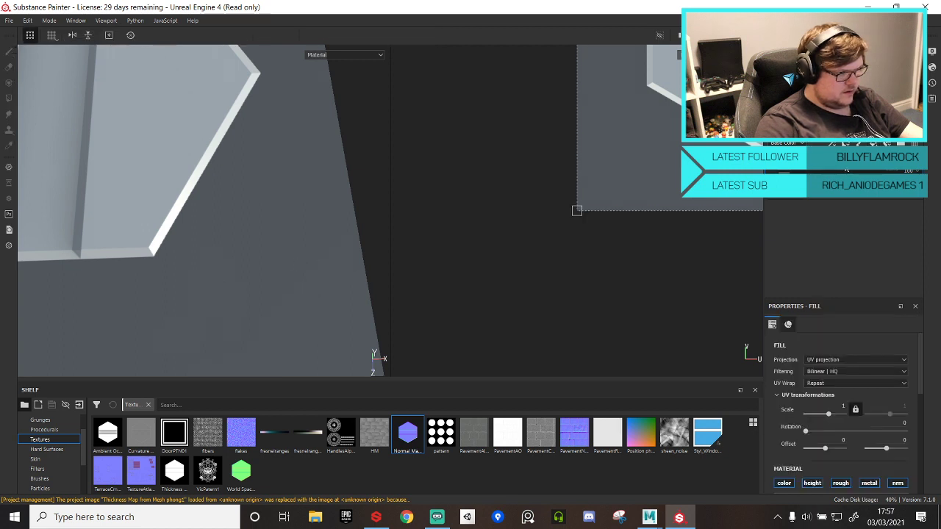
{"action": "left_click", "coordinate": [916, 144]}
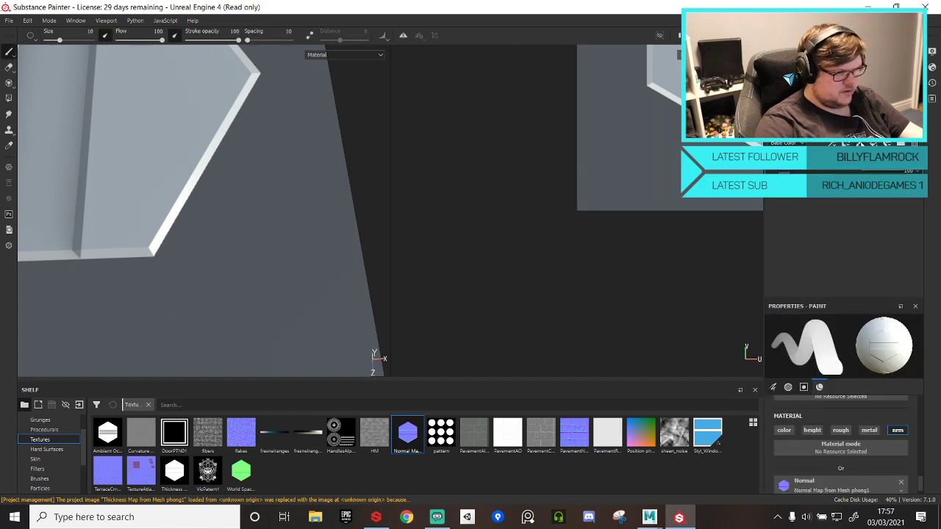
- Add a black mask to the top paint layer and give the mask a paint effect
{"action": "right_click", "coordinate": [839, 170]}
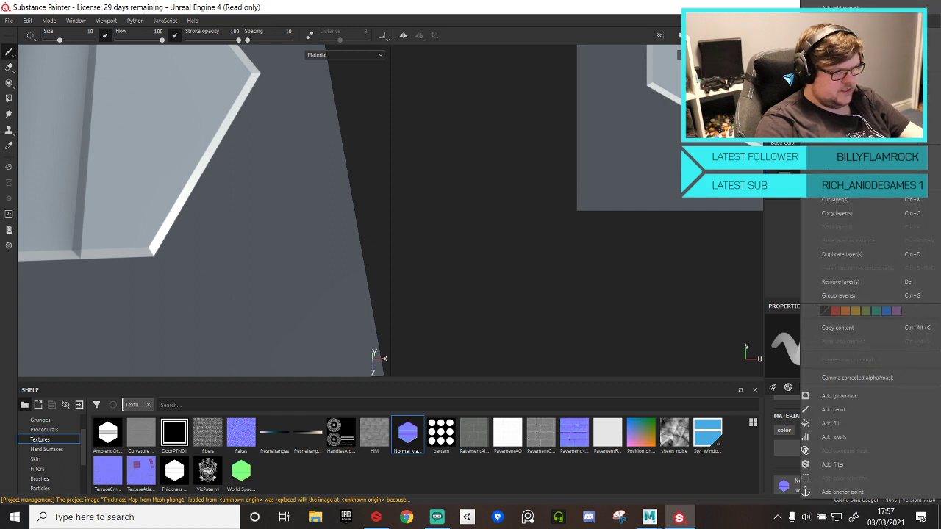
{"action": "left_click", "coordinate": [839, 21]}
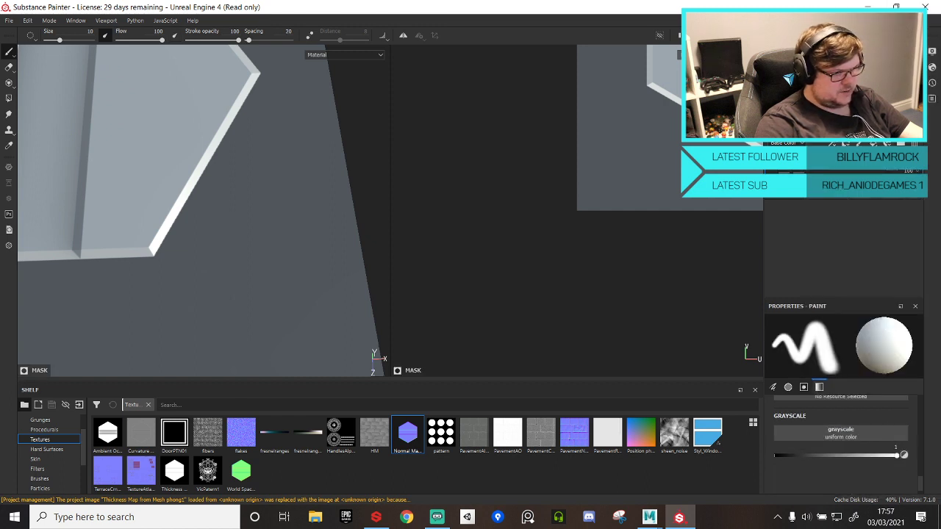
{"action": "right_click", "coordinate": [827, 172]}
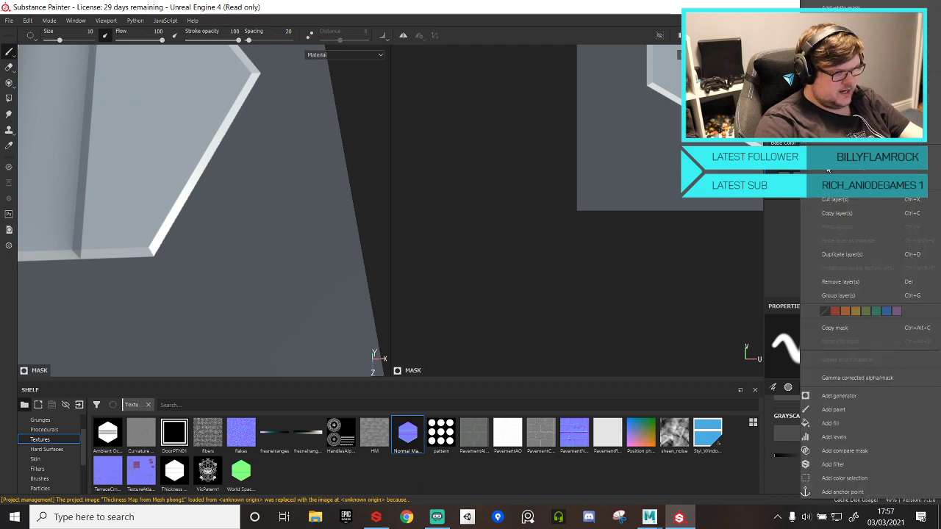
{"action": "left_click", "coordinate": [845, 412]}
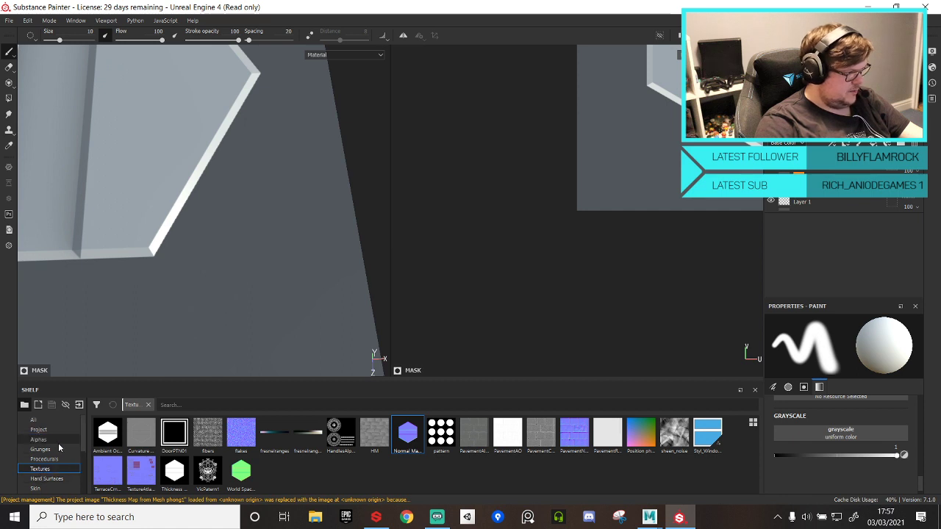
- Find the brush presets and choose the second Basic Hard brush for painting the mask
{"action": "scroll", "coordinate": [52, 455], "scroll_direction": "down", "scroll_amount": 2}
{"action": "scroll", "coordinate": [45, 483], "scroll_direction": "down", "scroll_amount": 3}
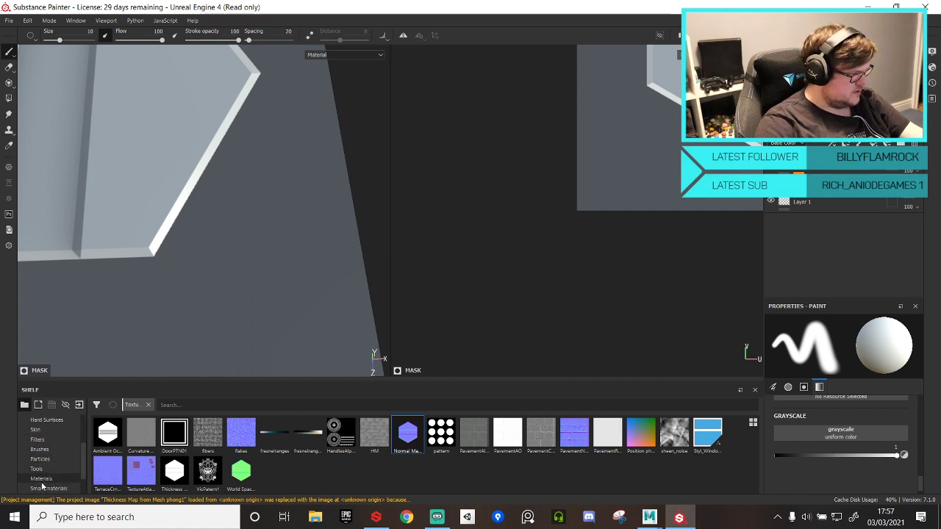
{"action": "scroll", "coordinate": [56, 476], "scroll_direction": "up", "scroll_amount": 3}
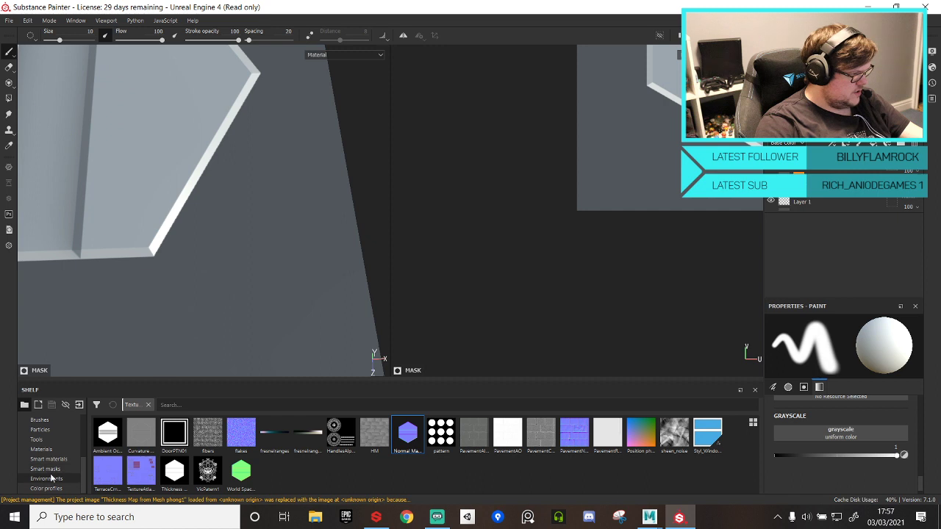
{"action": "left_click", "coordinate": [40, 449]}
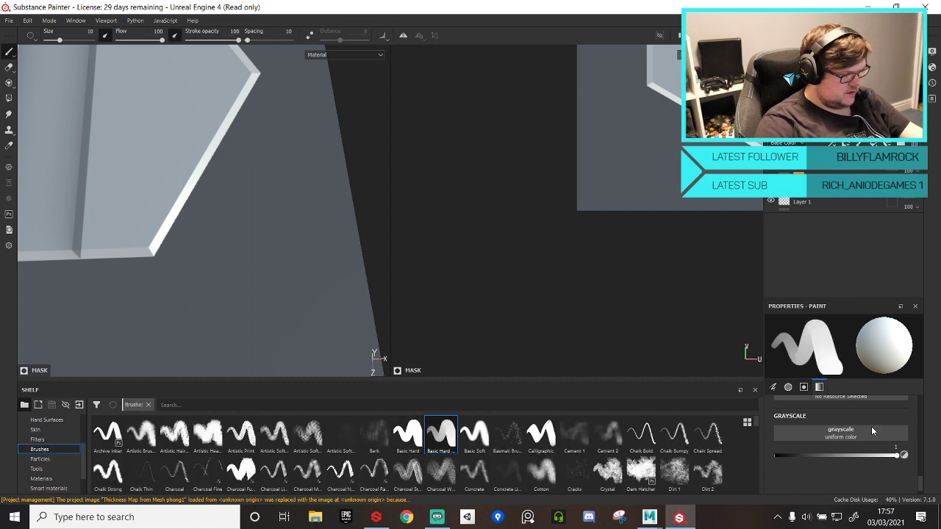
- Examine the mask brush's size, alpha, hardness, stencil and grayscale settings
{"action": "scroll", "coordinate": [868, 447], "scroll_direction": "up", "scroll_amount": 8}
{"action": "scroll", "coordinate": [869, 448], "scroll_direction": "down", "scroll_amount": 5}
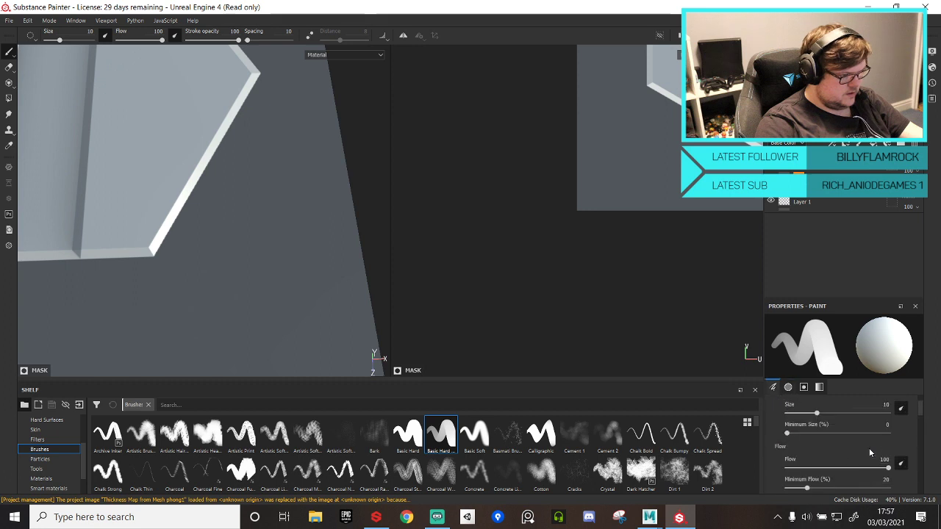
{"action": "scroll", "coordinate": [868, 448], "scroll_direction": "down", "scroll_amount": 8}
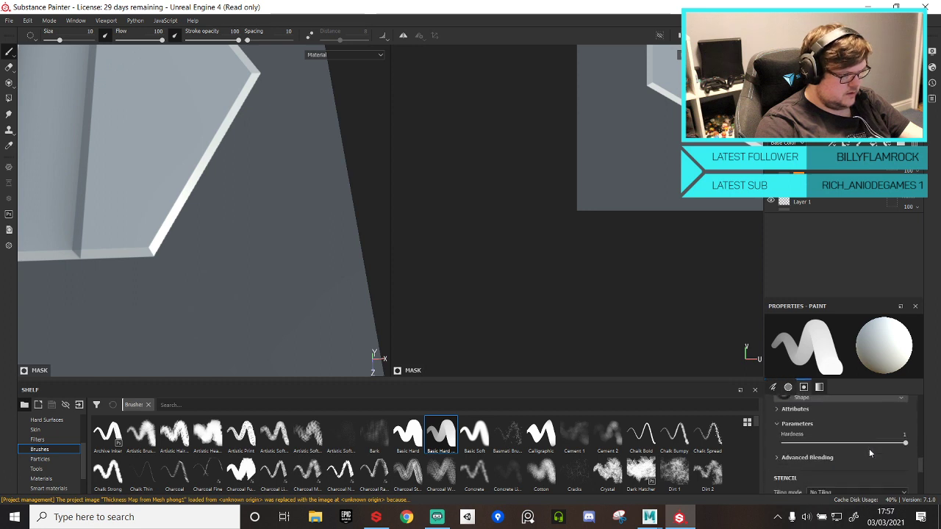
{"action": "scroll", "coordinate": [869, 451], "scroll_direction": "up", "scroll_amount": 1}
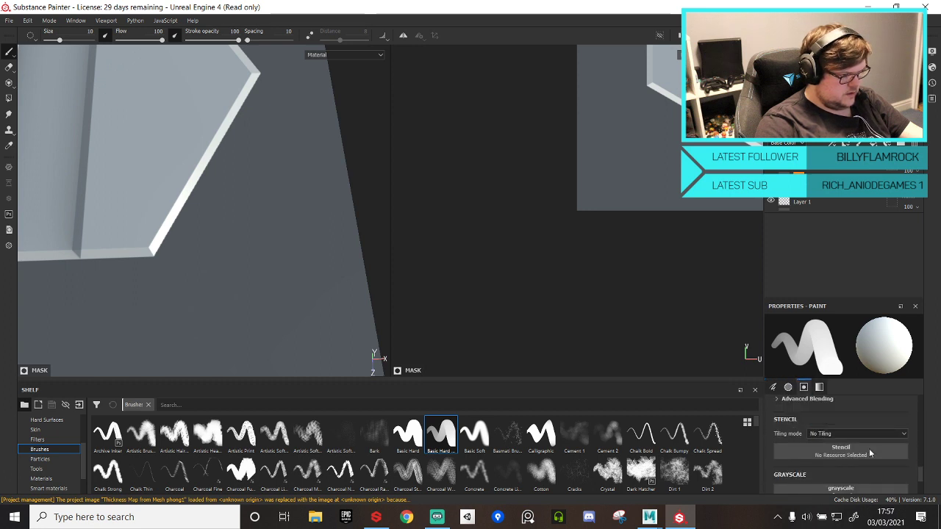
{"action": "scroll", "coordinate": [831, 463], "scroll_direction": "down", "scroll_amount": 2}
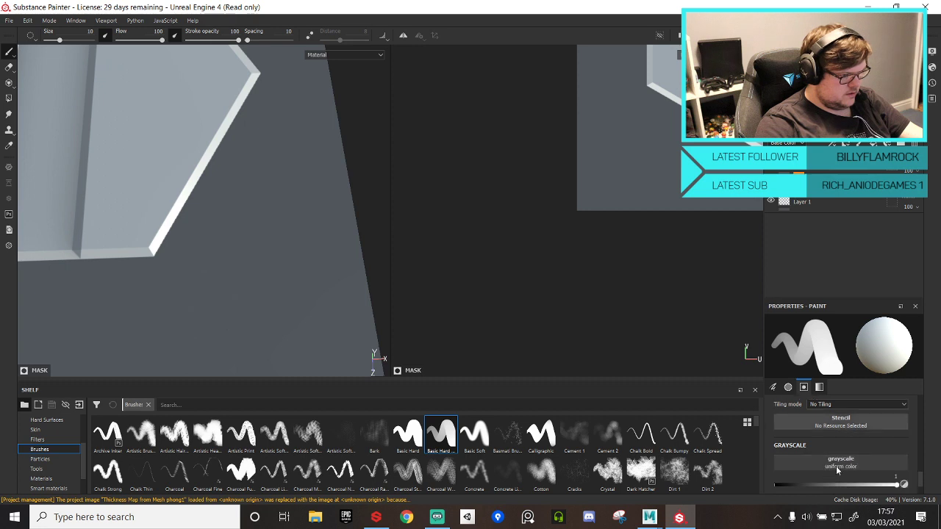
{"action": "scroll", "coordinate": [848, 461], "scroll_direction": "up", "scroll_amount": 5}
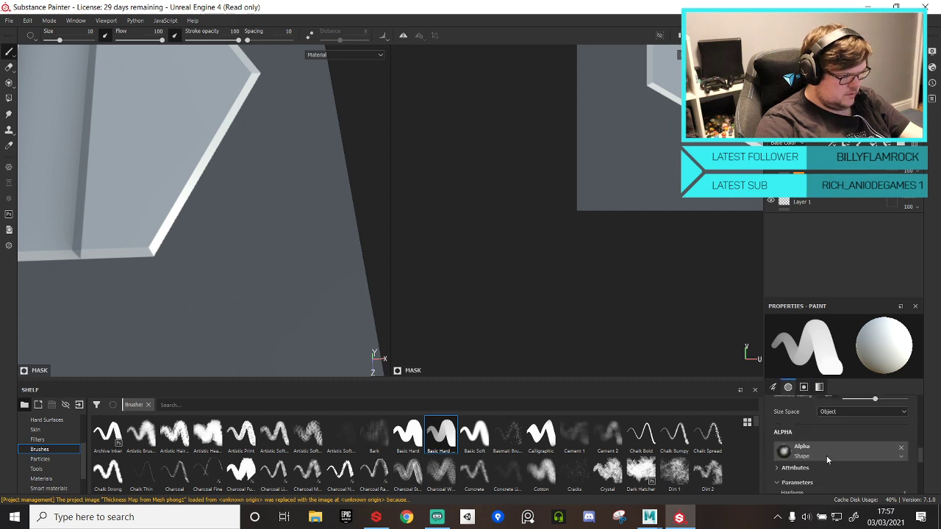
{"action": "scroll", "coordinate": [827, 460], "scroll_direction": "up", "scroll_amount": 5}
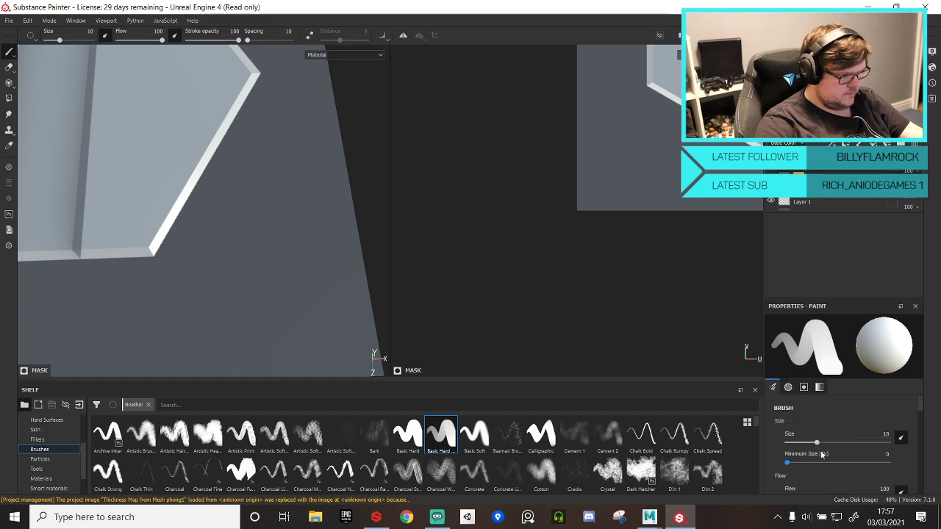
{"action": "scroll", "coordinate": [820, 450], "scroll_direction": "down", "scroll_amount": 10}
{"action": "scroll", "coordinate": [823, 458], "scroll_direction": "up", "scroll_amount": 2}
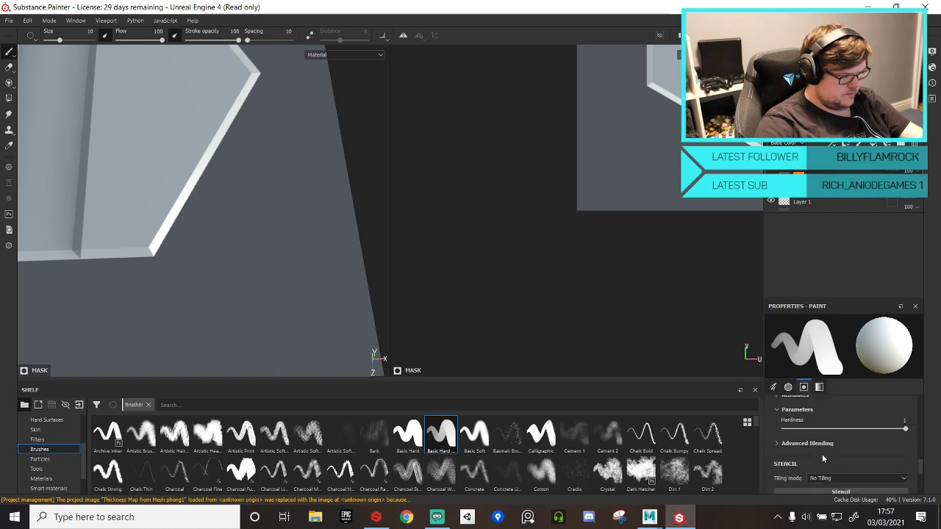
- Return to the top layer's content and stamp the baked bolt normal map on the plane below the large hexagon's lower right corner
{"action": "left_click", "coordinate": [784, 168]}
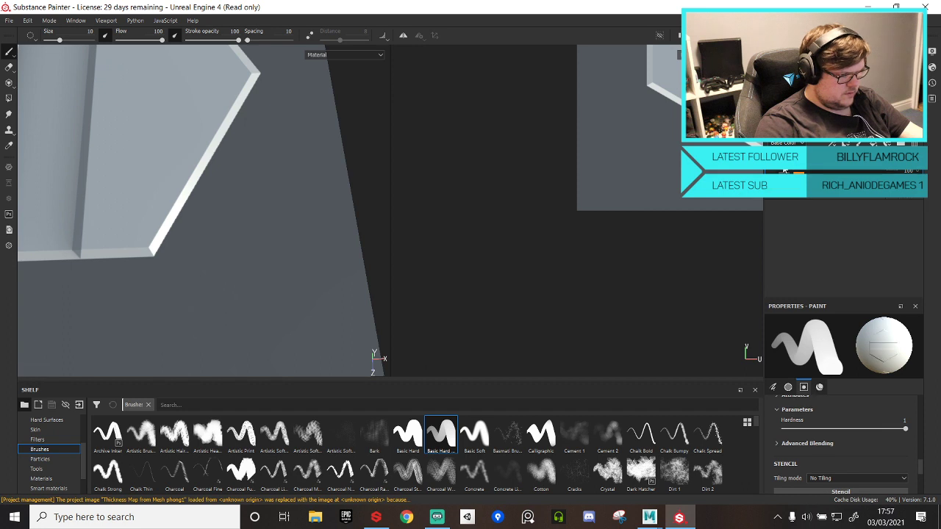
{"action": "scroll", "coordinate": [831, 484], "scroll_direction": "down", "scroll_amount": 2}
{"action": "left_click_drag", "start_coordinate": [830, 483], "coordinate": [281, 276]}
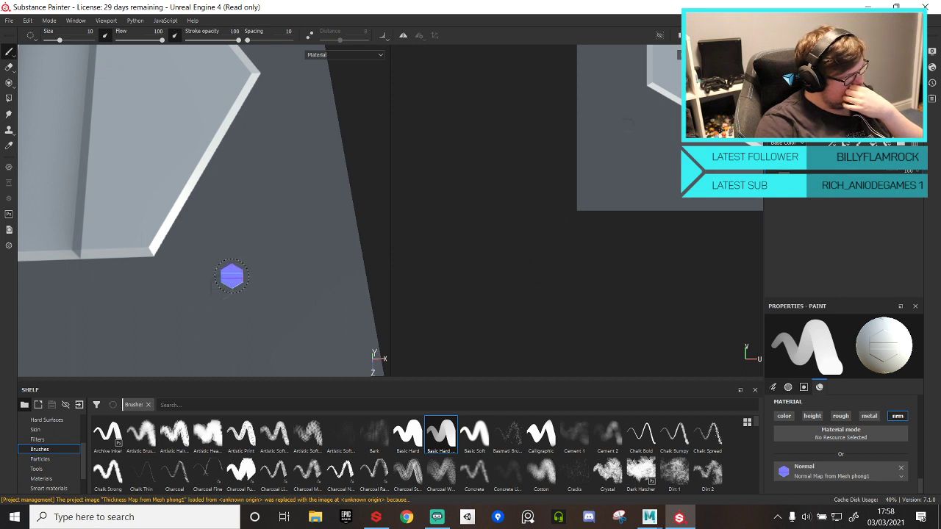
{"action": "scroll", "coordinate": [231, 278], "scroll_direction": "up", "scroll_amount": 5}
{"action": "scroll", "coordinate": [306, 251], "scroll_direction": "up", "scroll_amount": 2}
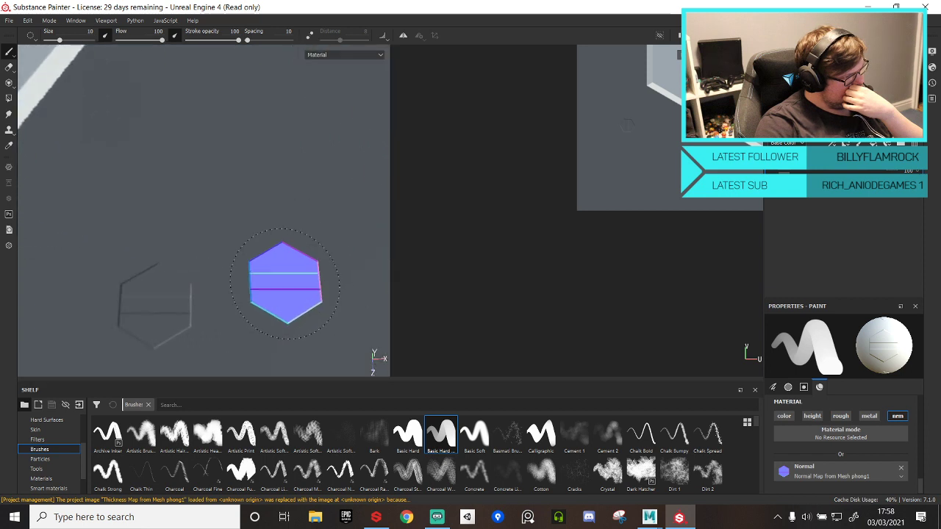
- Stamp a second bolt beside the first, and with the brush angle set to 92 stamp another one above them
{"action": "left_click", "coordinate": [289, 269]}
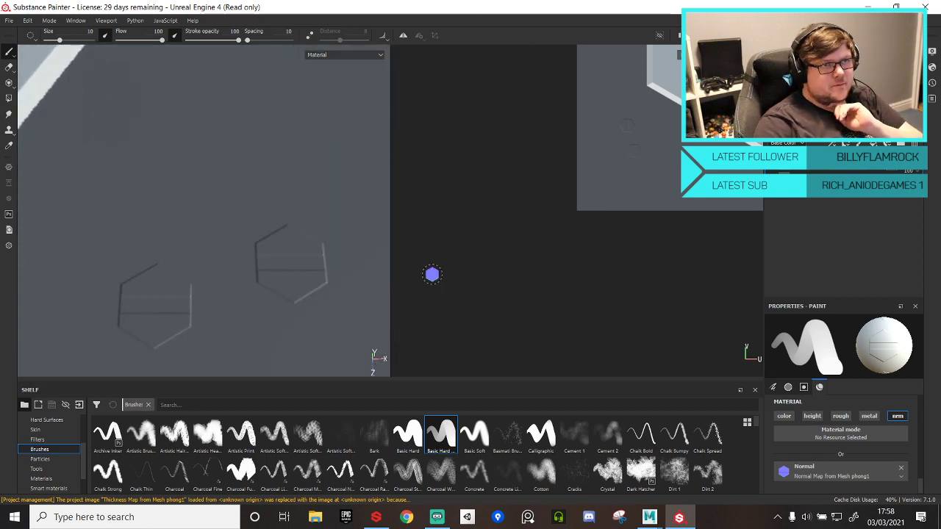
{"action": "scroll", "coordinate": [860, 448], "scroll_direction": "up", "scroll_amount": 5}
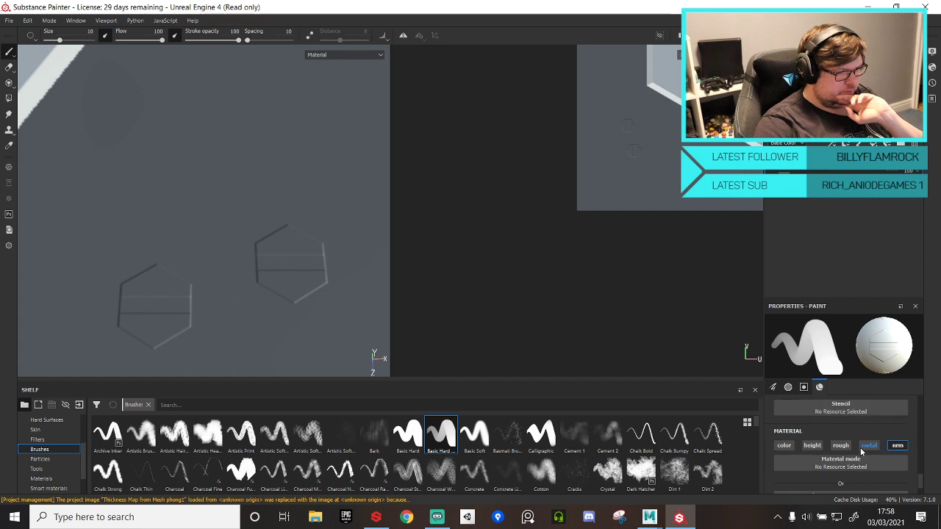
{"action": "scroll", "coordinate": [855, 456], "scroll_direction": "up", "scroll_amount": 4}
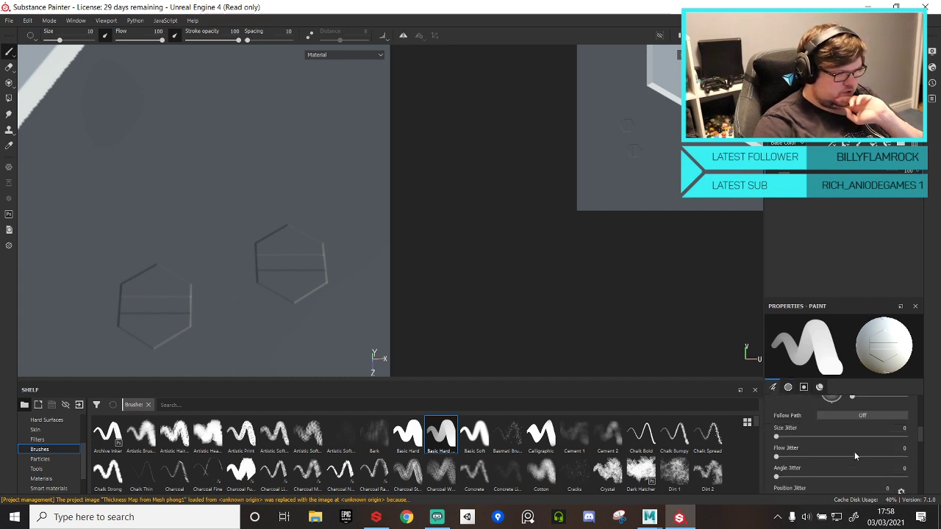
{"action": "scroll", "coordinate": [854, 451], "scroll_direction": "up", "scroll_amount": 3}
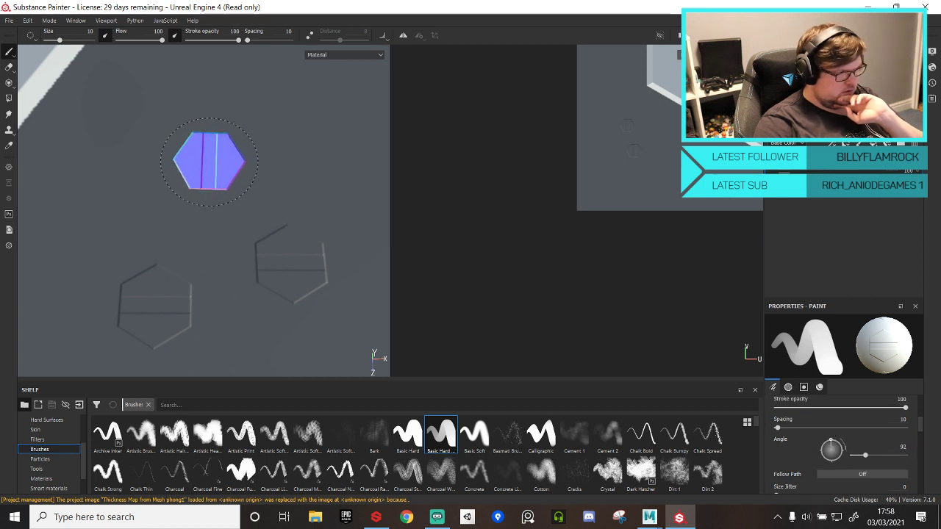
{"action": "left_click", "coordinate": [211, 157]}
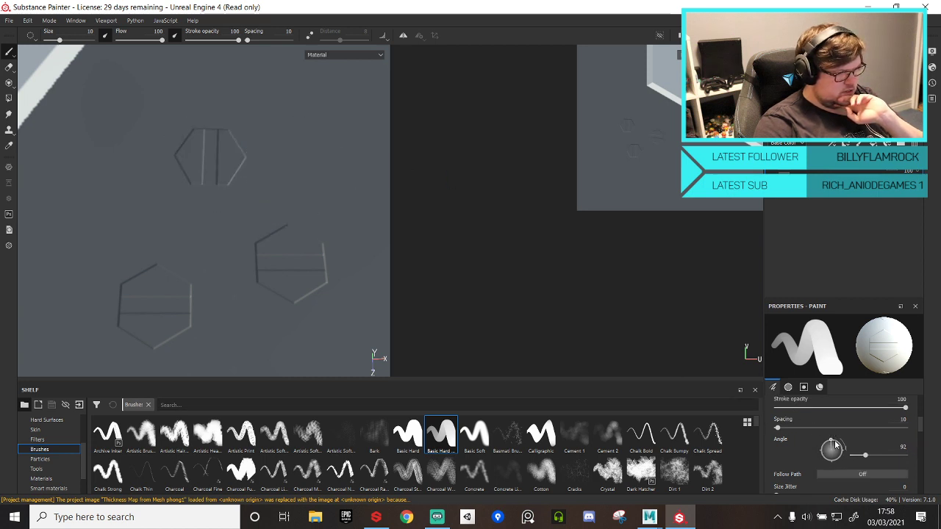
- Set the brush angle to 272, stamp three more bolts around the existing ones and check the cluster on the plane
{"action": "right_click", "coordinate": [898, 352]}
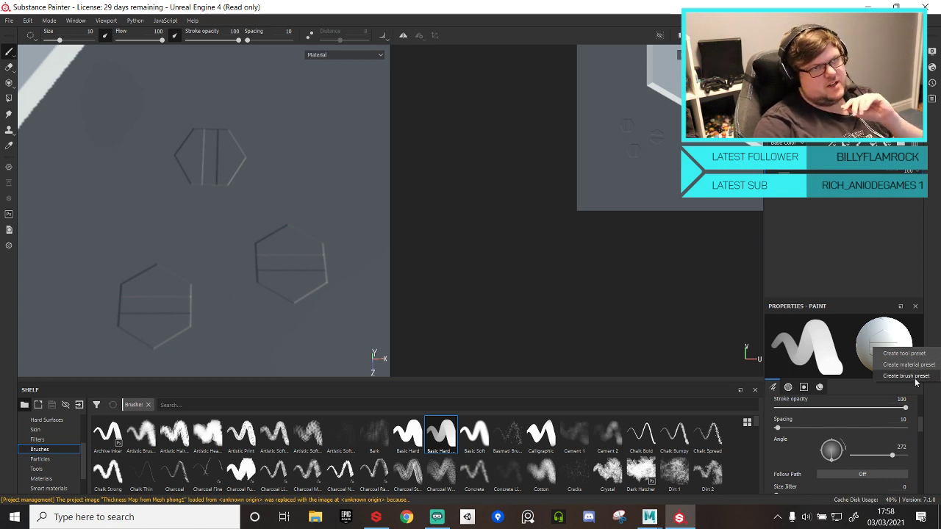
{"action": "left_click", "coordinate": [294, 184]}
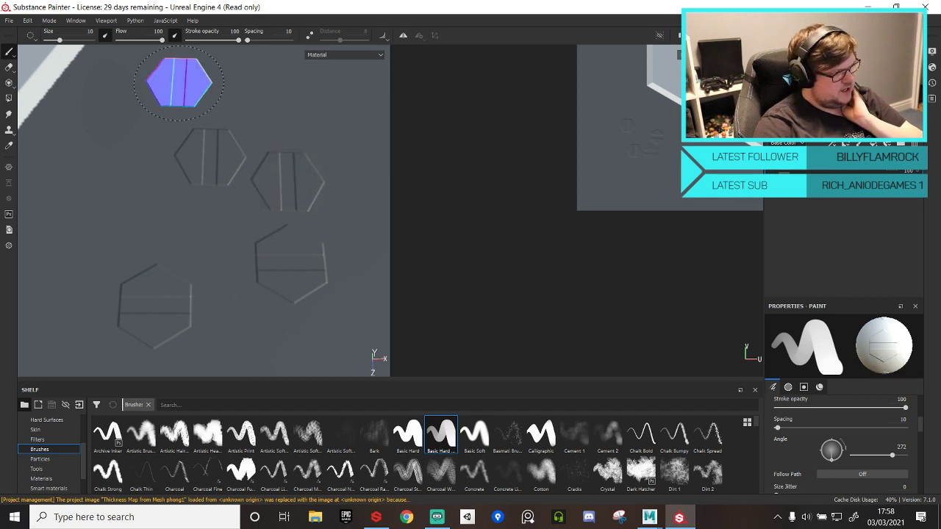
{"action": "left_click", "coordinate": [207, 215]}
{"action": "left_click", "coordinate": [93, 213]}
{"action": "scroll", "coordinate": [216, 221], "scroll_direction": "down", "scroll_amount": 6}
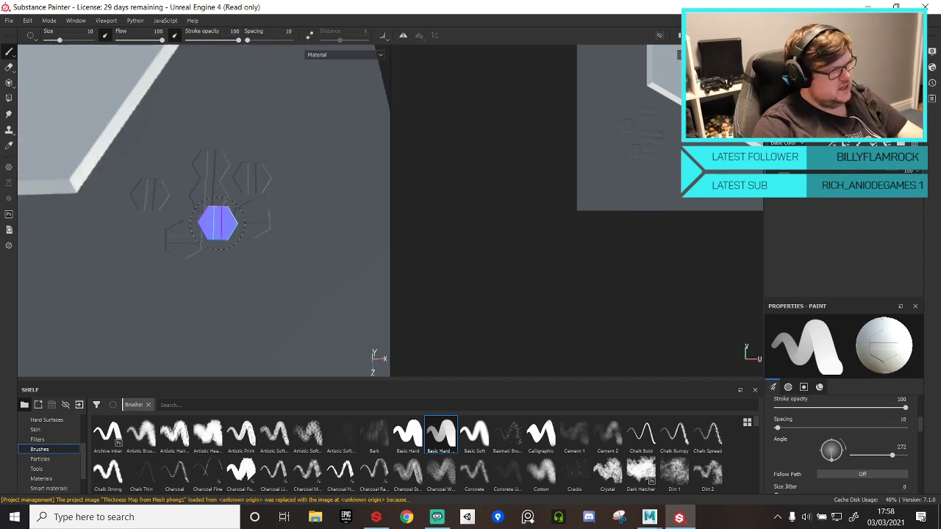
{"action": "middle_click_drag", "start_coordinate": [136, 151], "coordinate": [277, 248], "text": "alt"}
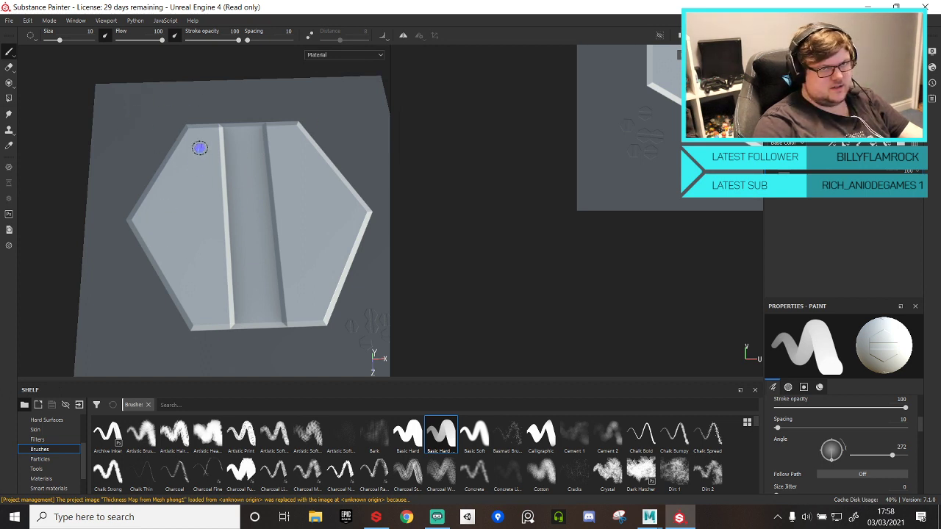
{"action": "middle_click_drag", "start_coordinate": [243, 216], "coordinate": [170, 140], "text": "alt"}
{"action": "scroll", "coordinate": [271, 220], "scroll_direction": "down", "scroll_amount": 3}
{"action": "scroll", "coordinate": [309, 246], "scroll_direction": "up", "scroll_amount": 3}
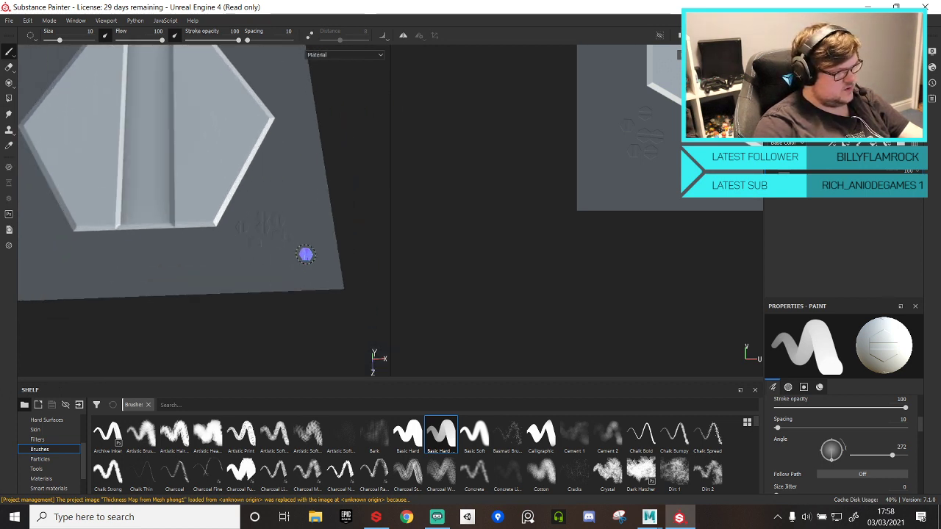
{"action": "scroll", "coordinate": [305, 255], "scroll_direction": "up", "scroll_amount": 4}
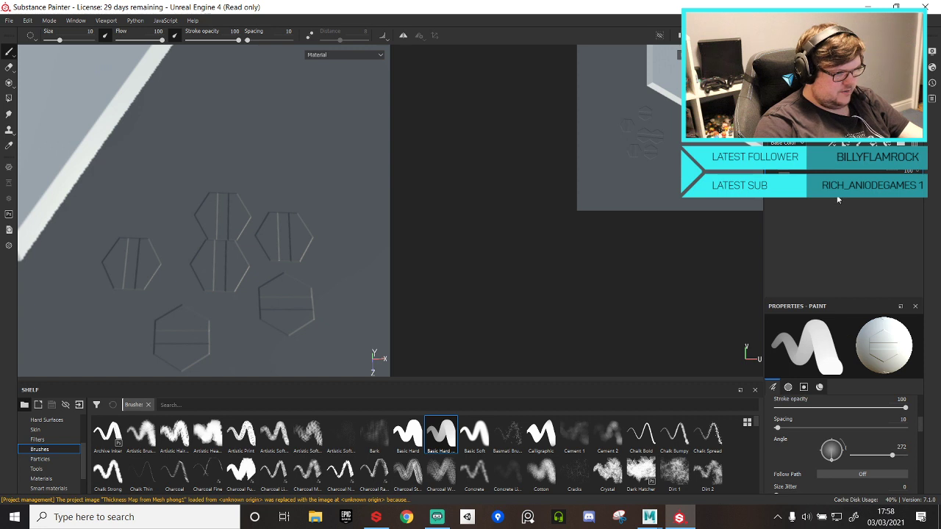
- Create a brush preset from the current bolt brush and name it Bolt
{"action": "right_click", "coordinate": [833, 350]}
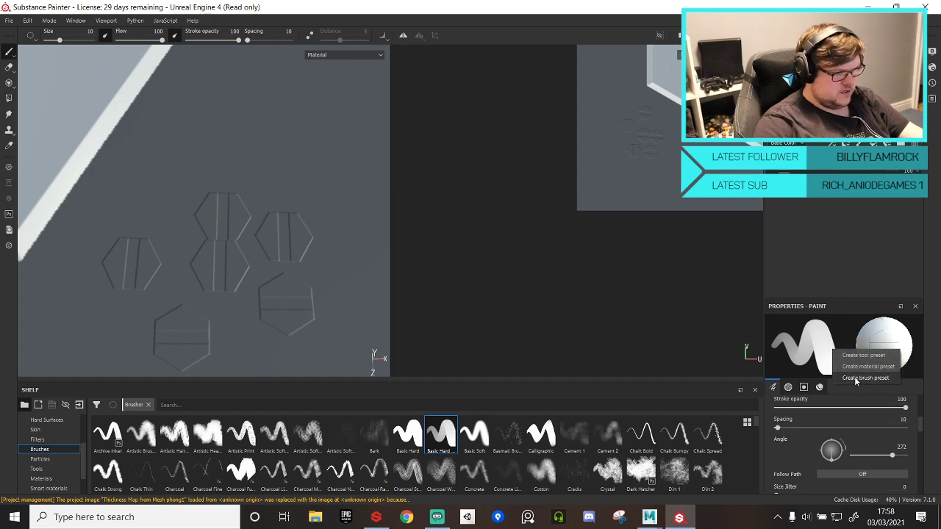
{"action": "left_click", "coordinate": [858, 377]}
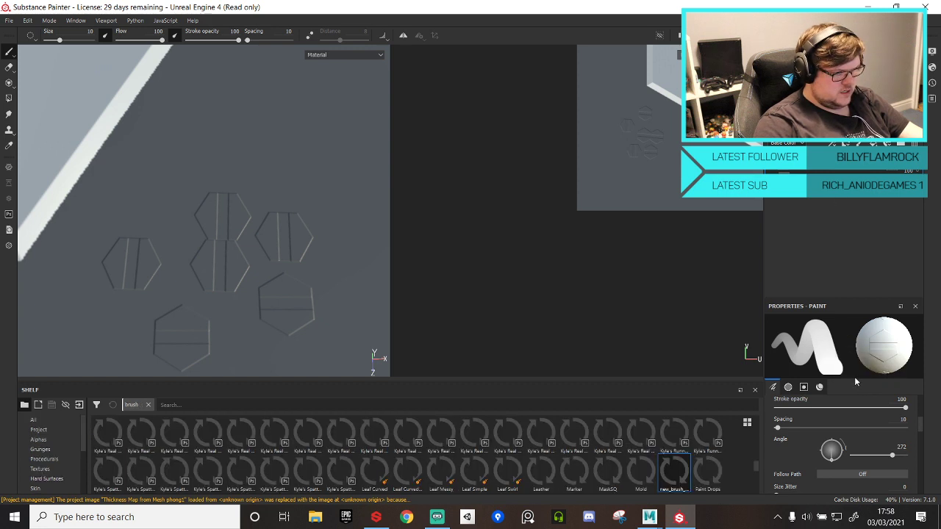
{"action": "right_click", "coordinate": [674, 471]}
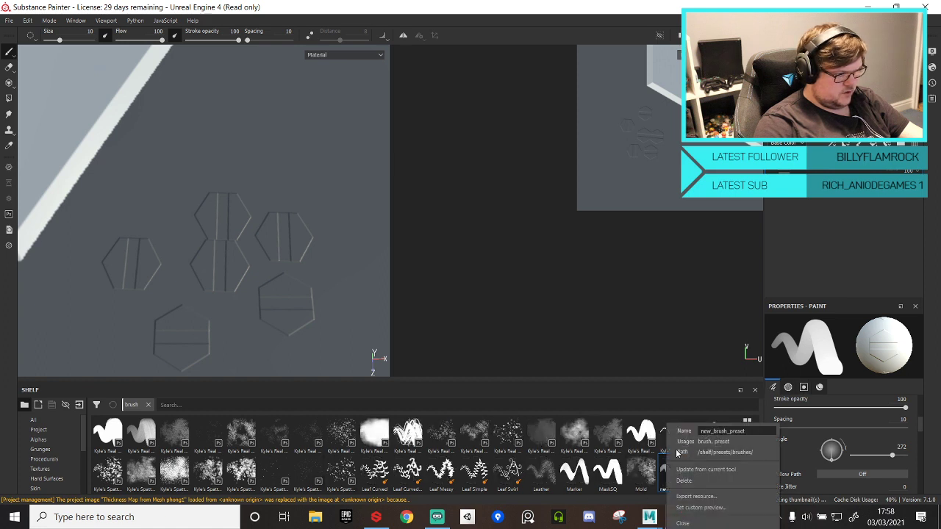
{"action": "double_click", "coordinate": [768, 433]}
{"action": "type", "text": "Bolt"}
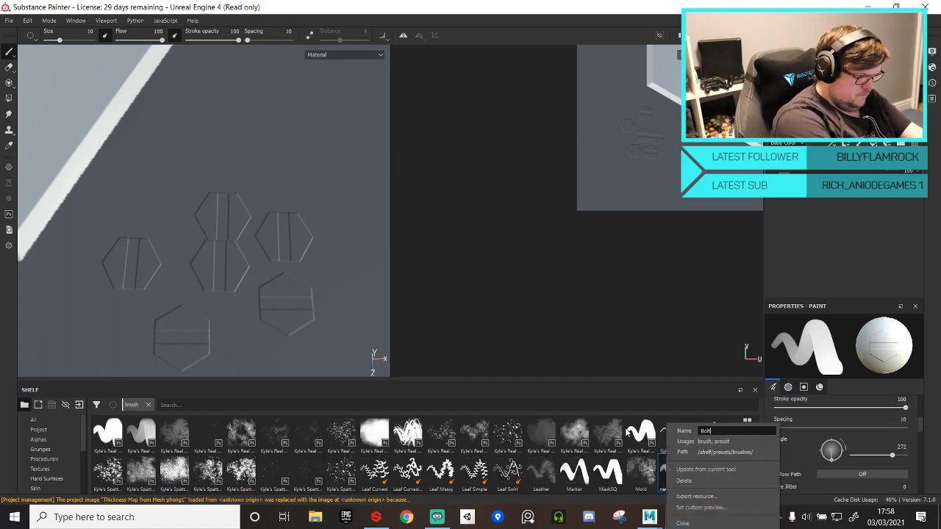
{"action": "key", "text": "Return"}
{"action": "left_click", "coordinate": [811, 251]}
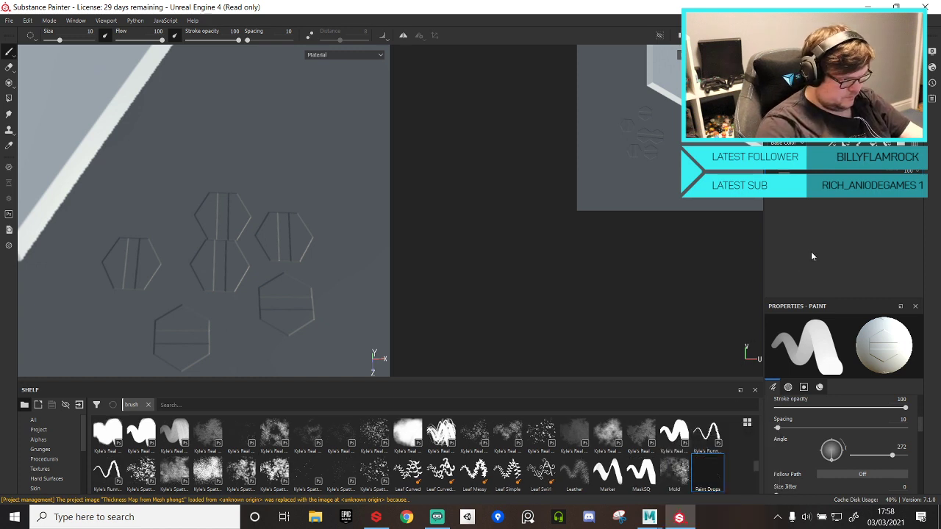
- Create a tool preset from the current bolt brush and name it Bolt_2
{"action": "right_click", "coordinate": [839, 330]}
{"action": "left_click", "coordinate": [886, 341]}
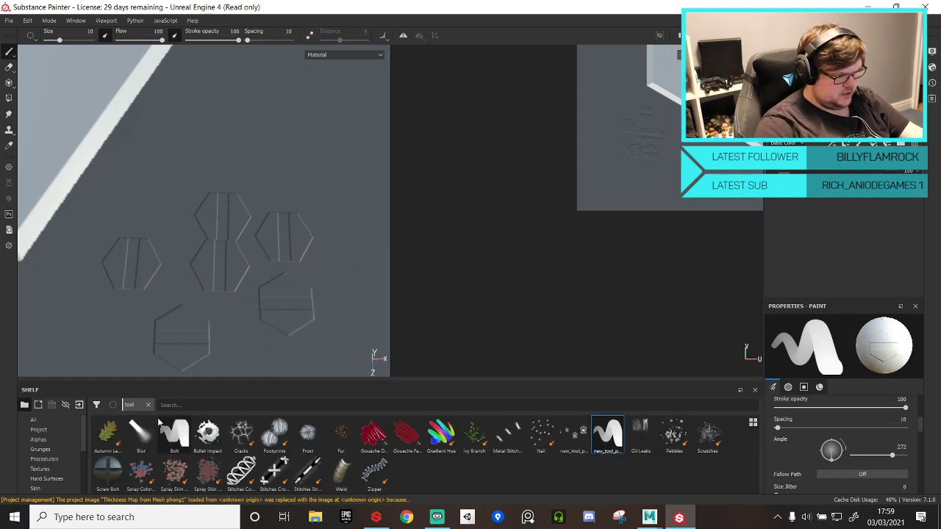
{"action": "right_click", "coordinate": [601, 435]}
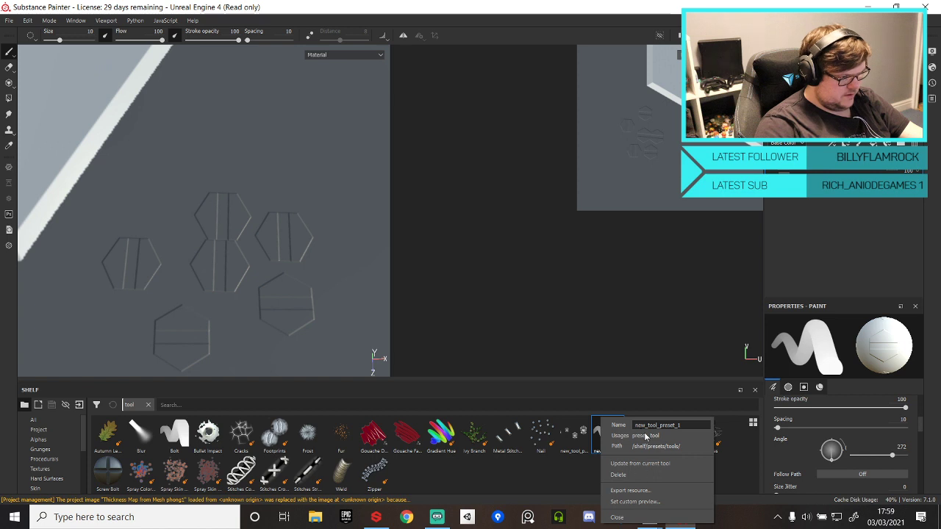
{"action": "double_click", "coordinate": [698, 426]}
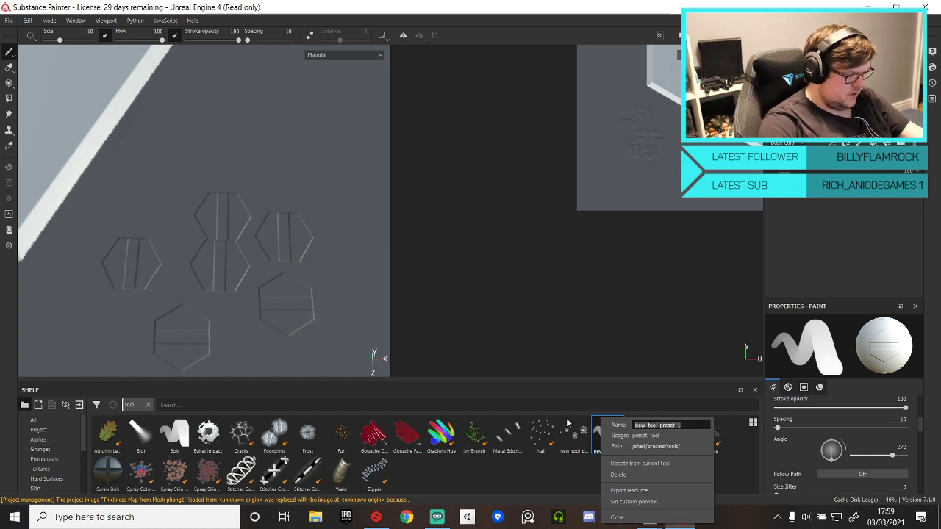
{"action": "type", "text": "Bolt2"}
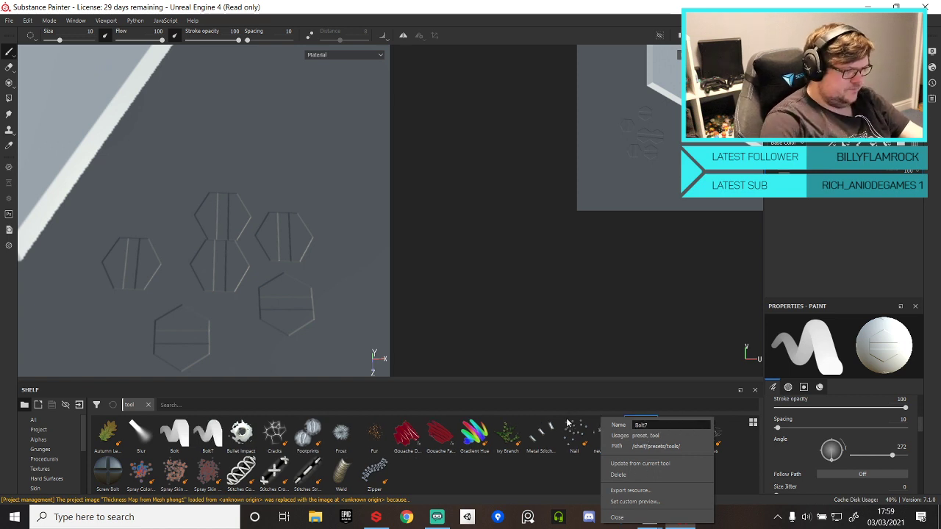
{"action": "type", "text": "_2"}
{"action": "key", "text": "Return"}
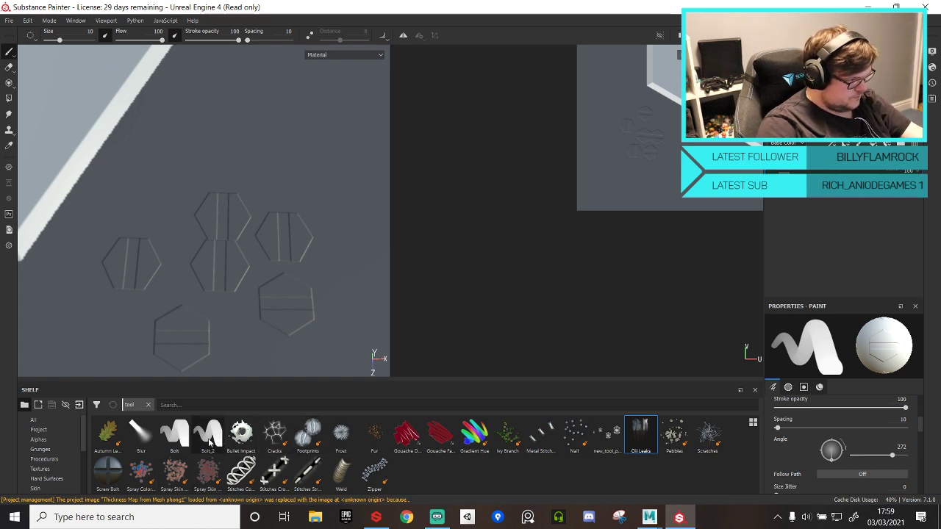
- Open the StoneFloor project, discarding the changes to the current bolt project
{"action": "left_click", "coordinate": [9, 20]}
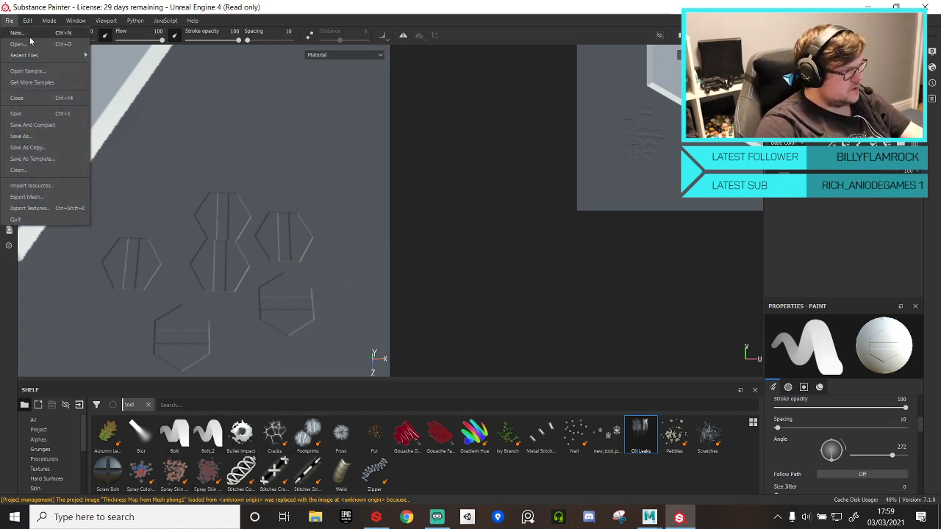
{"action": "left_click", "coordinate": [16, 44]}
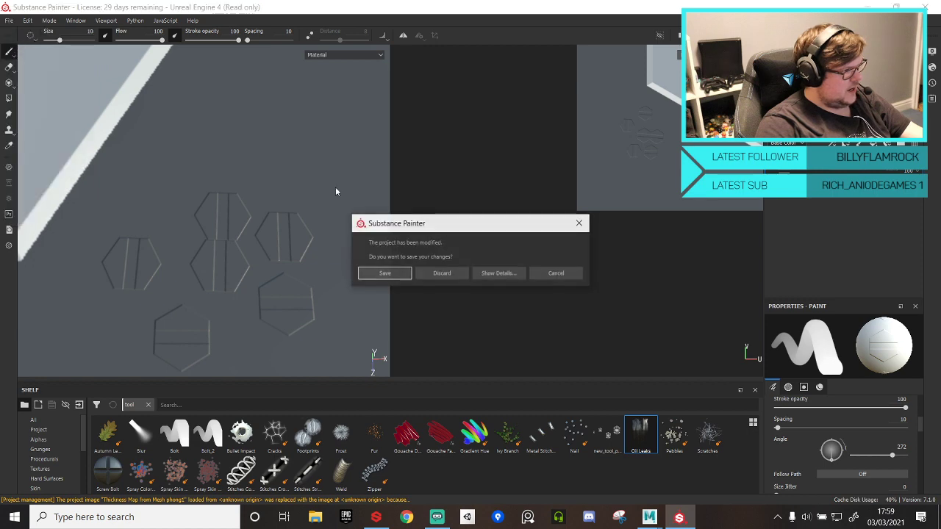
{"action": "left_click", "coordinate": [449, 277]}
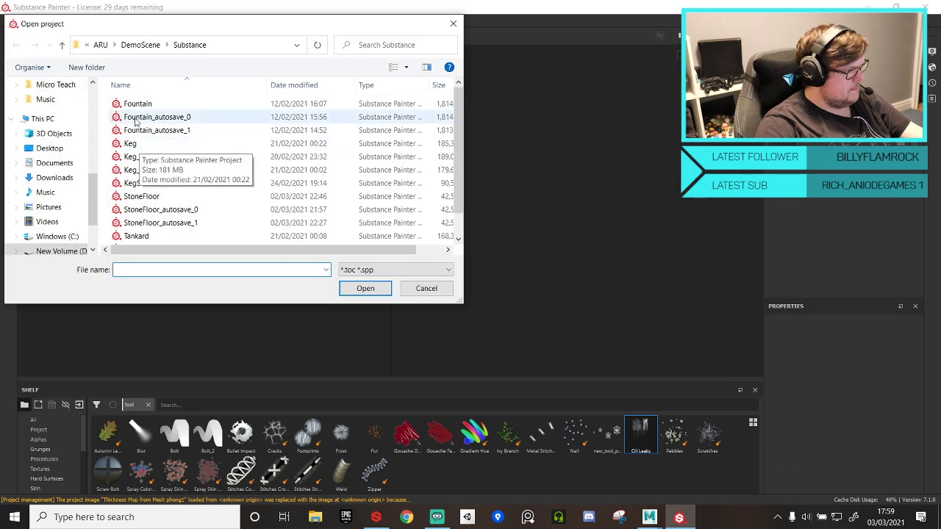
{"action": "double_click", "coordinate": [148, 197]}
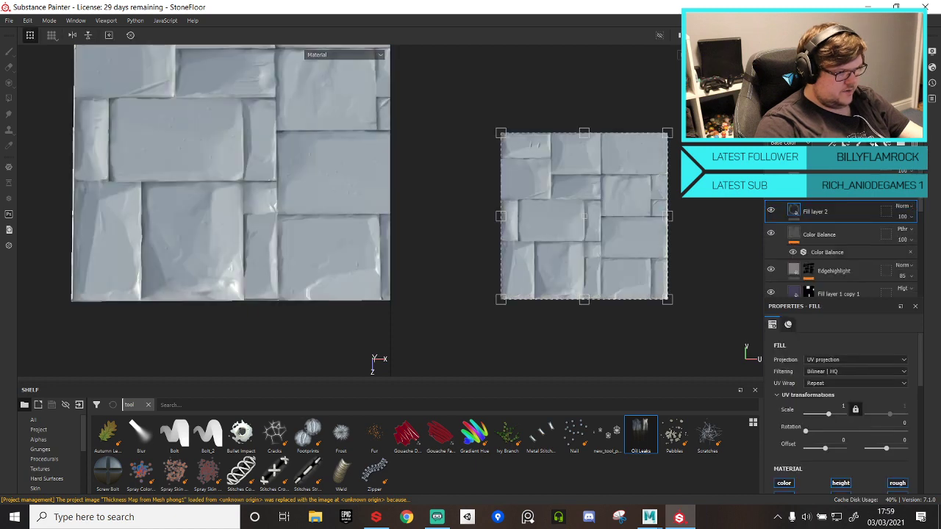
- Choose the Bolt_2 tool preset, and search the brushes for "bolt" to choose the Bolt brush preset
{"action": "scroll", "coordinate": [842, 451], "scroll_direction": "down", "scroll_amount": 2}
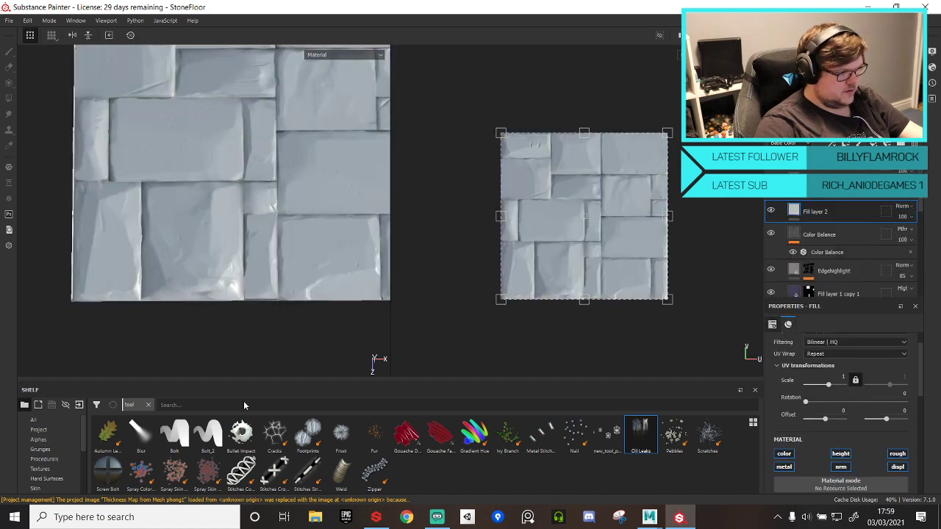
{"action": "left_click", "coordinate": [207, 434]}
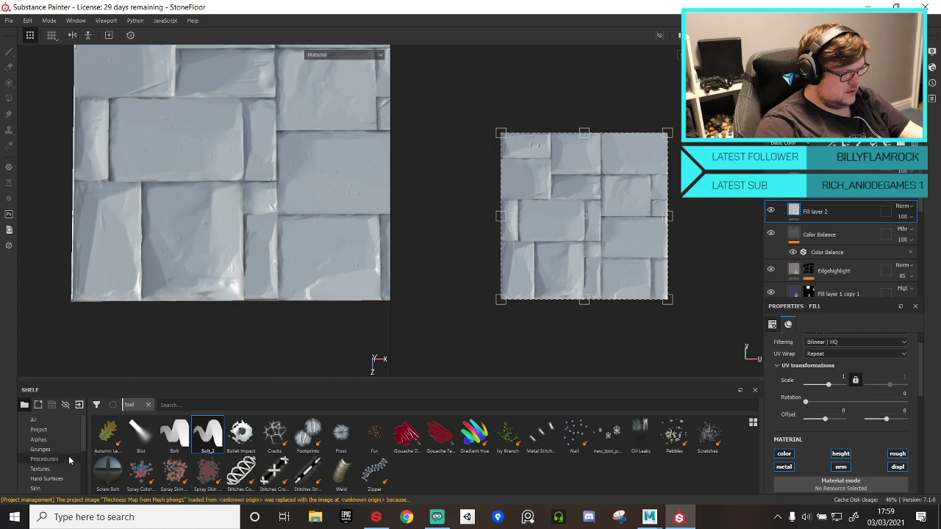
{"action": "scroll", "coordinate": [45, 469], "scroll_direction": "down", "scroll_amount": 4}
{"action": "scroll", "coordinate": [44, 470], "scroll_direction": "up", "scroll_amount": 3}
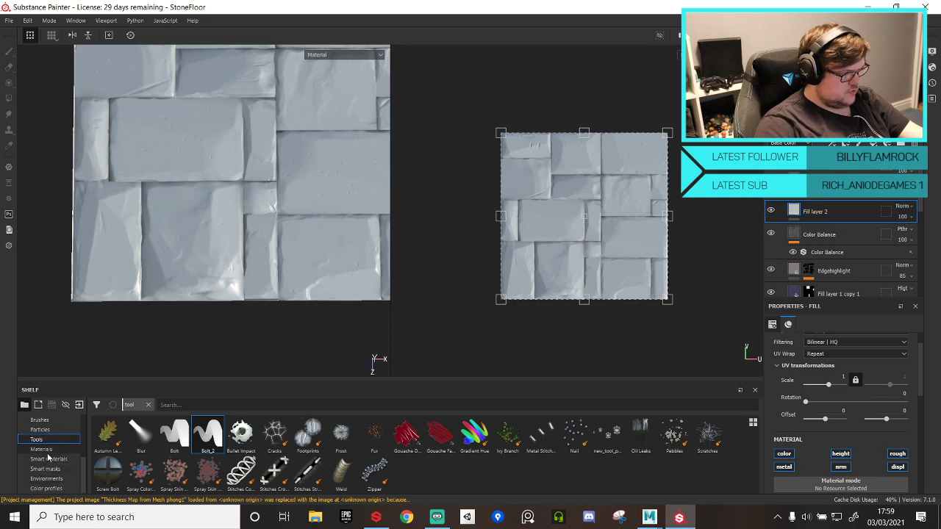
{"action": "left_click", "coordinate": [40, 449]}
{"action": "scroll", "coordinate": [400, 460], "scroll_direction": "down", "scroll_amount": 3}
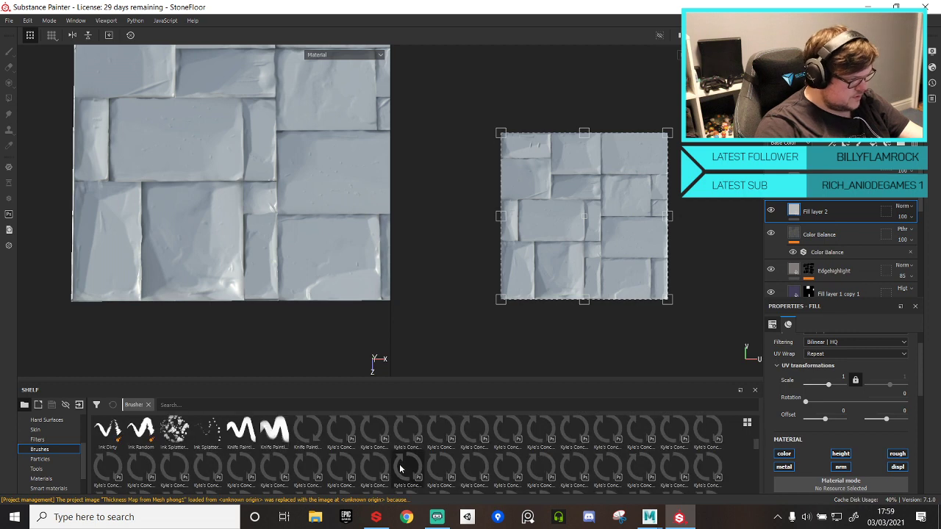
{"action": "left_click", "coordinate": [245, 405]}
{"action": "type", "text": "bolt"}
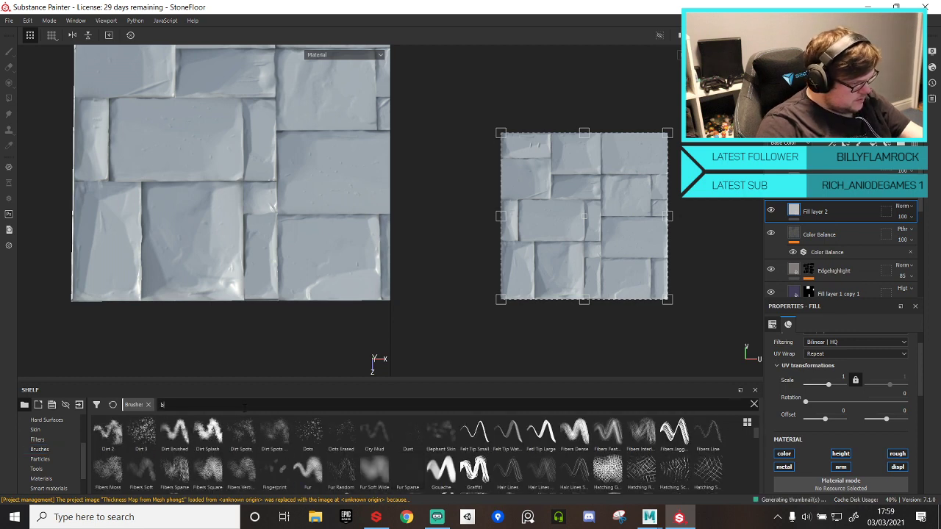
{"action": "left_click", "coordinate": [111, 435]}
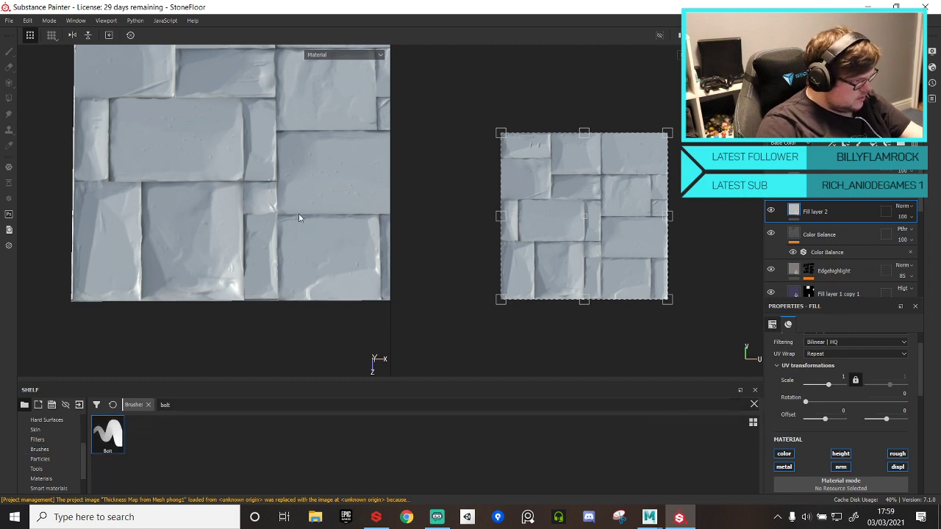
- Try to stamp the bolt on the stone floor with Fill layer 2 selected, and delete that fill layer
{"action": "left_click", "coordinate": [196, 243]}
{"action": "scroll", "coordinate": [193, 244], "scroll_direction": "down", "scroll_amount": 3}
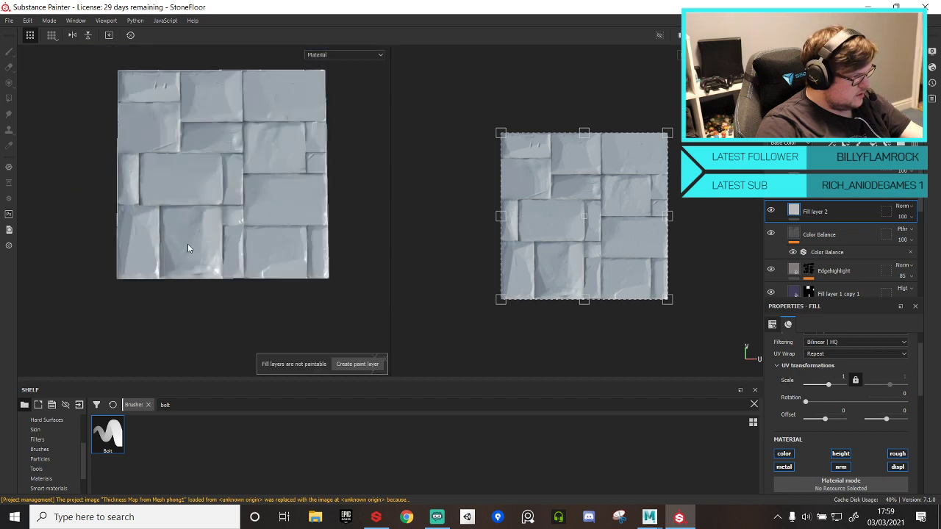
{"action": "scroll", "coordinate": [188, 243], "scroll_direction": "up", "scroll_amount": 4}
{"action": "right_click_drag", "start_coordinate": [185, 252], "coordinate": [255, 197], "text": "alt"}
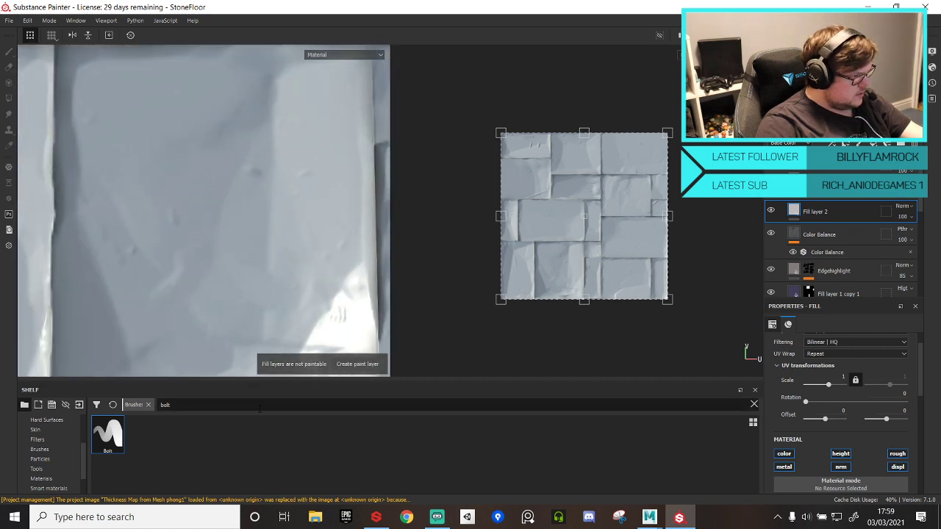
{"action": "scroll", "coordinate": [876, 416], "scroll_direction": "down", "scroll_amount": 4}
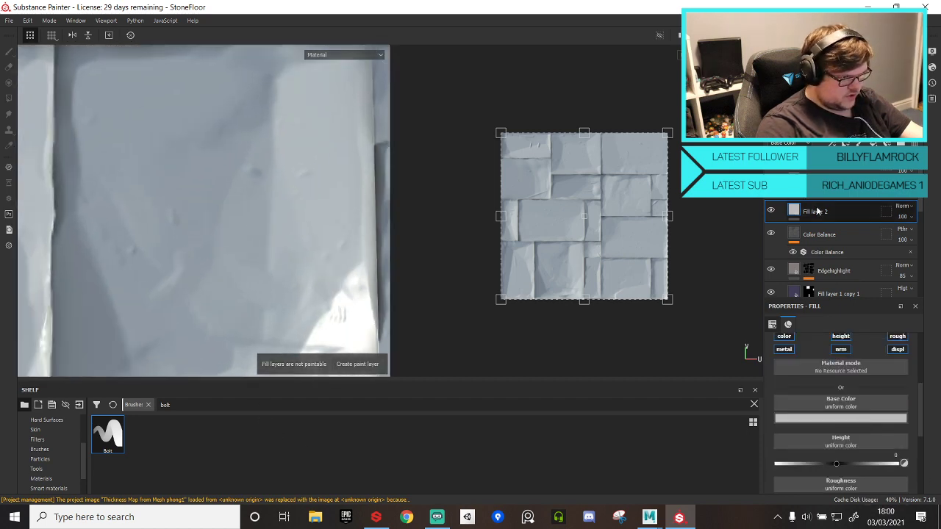
{"action": "key", "text": "Delete"}
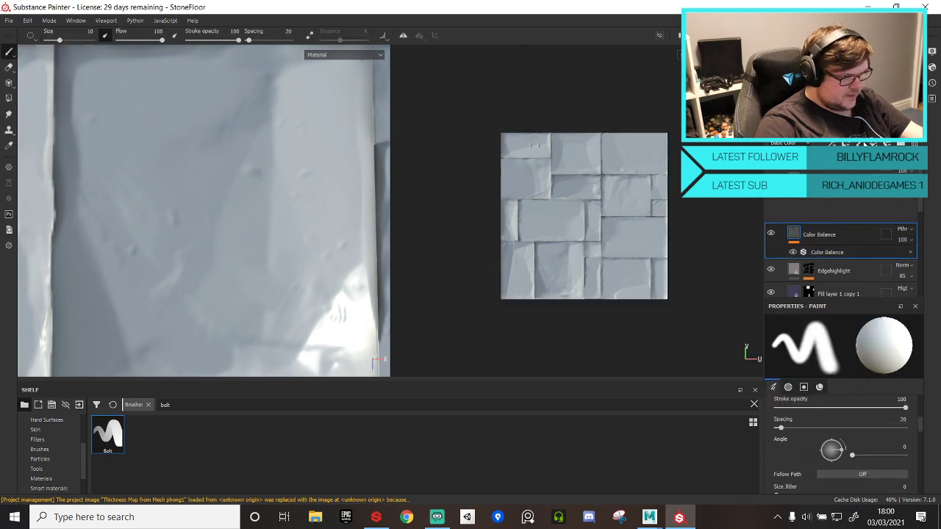
- Add a paint layer above Color Balance and move it to the top of the layer stack
{"action": "left_click", "coordinate": [861, 142]}
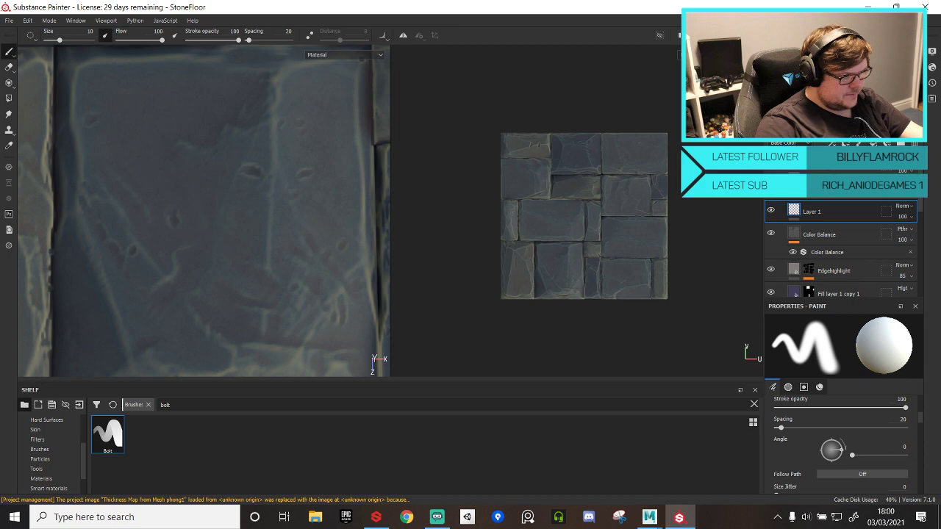
{"action": "left_click_drag", "start_coordinate": [845, 212], "coordinate": [845, 163]}
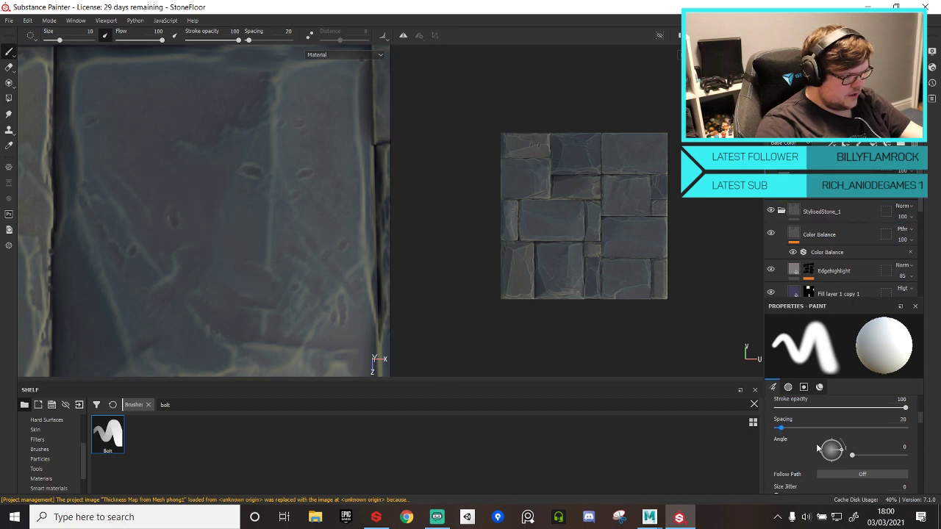
{"action": "scroll", "coordinate": [838, 452], "scroll_direction": "down", "scroll_amount": 6}
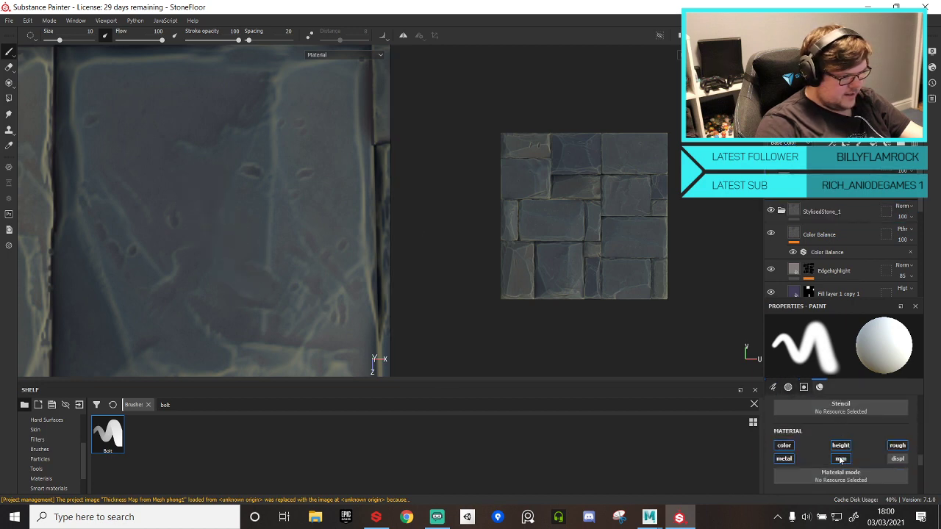
{"action": "scroll", "coordinate": [846, 466], "scroll_direction": "down", "scroll_amount": 5}
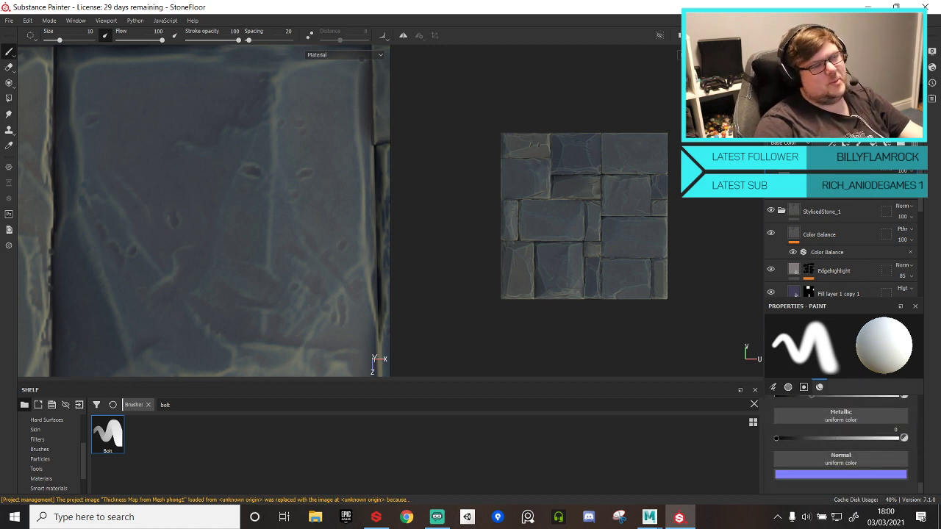
- Choose the Bolt tool preset and stamp one large bolt on the stone
{"action": "left_click", "coordinate": [36, 468]}
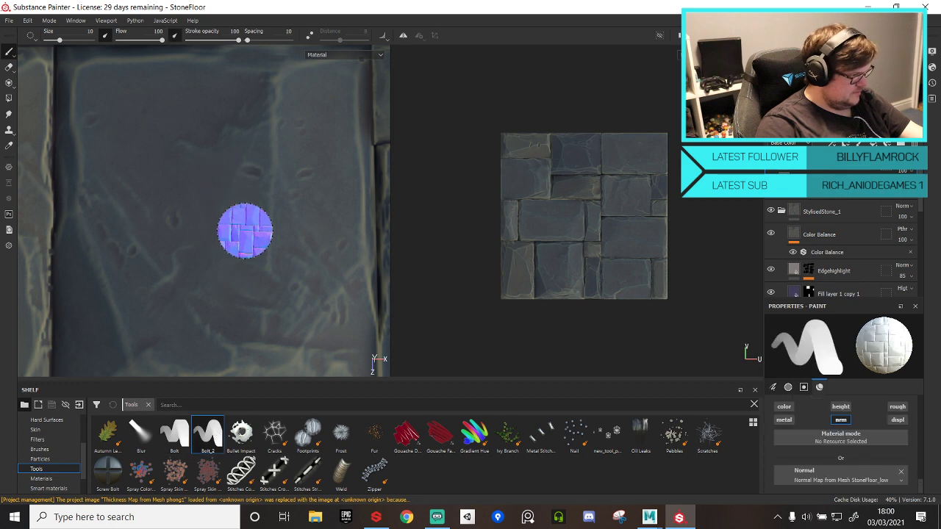
{"action": "left_click", "coordinate": [183, 439]}
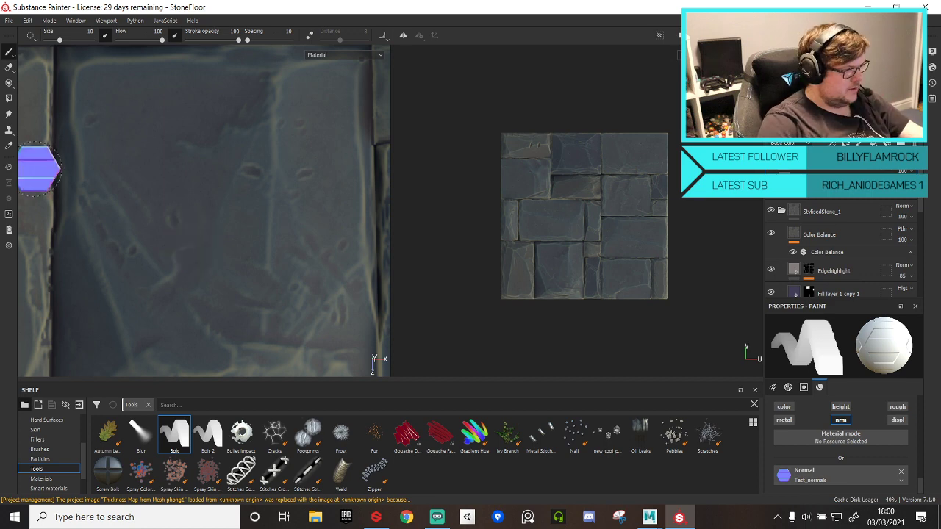
{"action": "scroll", "coordinate": [236, 168], "scroll_direction": "down", "scroll_amount": 3}
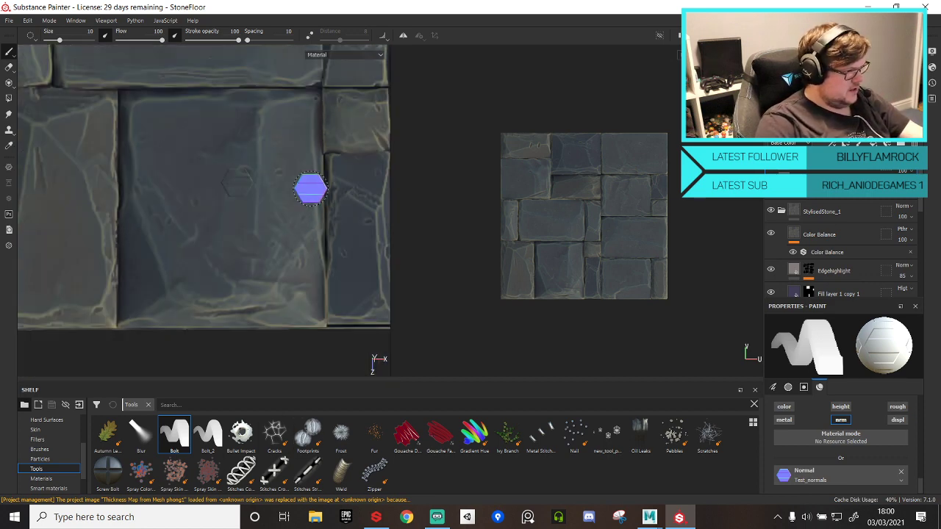
{"action": "scroll", "coordinate": [199, 221], "scroll_direction": "down", "scroll_amount": 2}
{"action": "scroll", "coordinate": [245, 245], "scroll_direction": "up", "scroll_amount": 5}
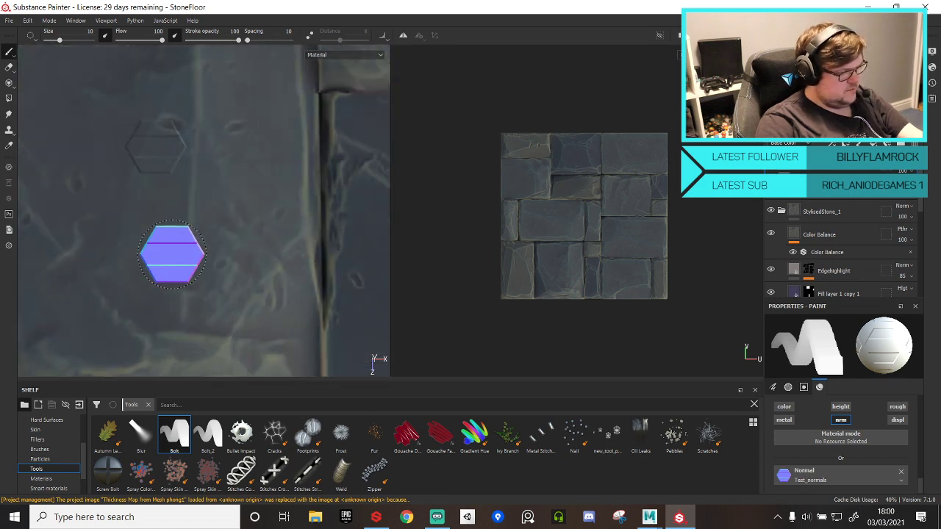
- Reduce the brush size to about 3.85 and stamp a row of four small bolts below the large one
{"action": "scroll", "coordinate": [172, 253], "scroll_direction": "down", "scroll_amount": 10, "text": "ctrl"}
{"action": "left_click", "coordinate": [163, 256]}
{"action": "left_click", "coordinate": [204, 256]}
{"action": "left_click", "coordinate": [241, 256]}
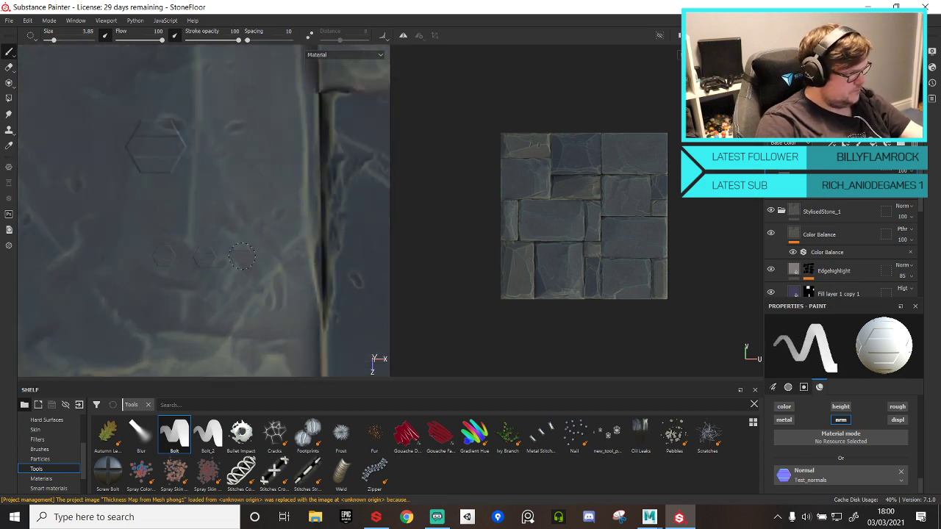
{"action": "left_click", "coordinate": [280, 250]}
- Paint connected straight lines of overlapping bolts across the stone, starting from the last stamped bolt
{"action": "key", "text": "shift"}
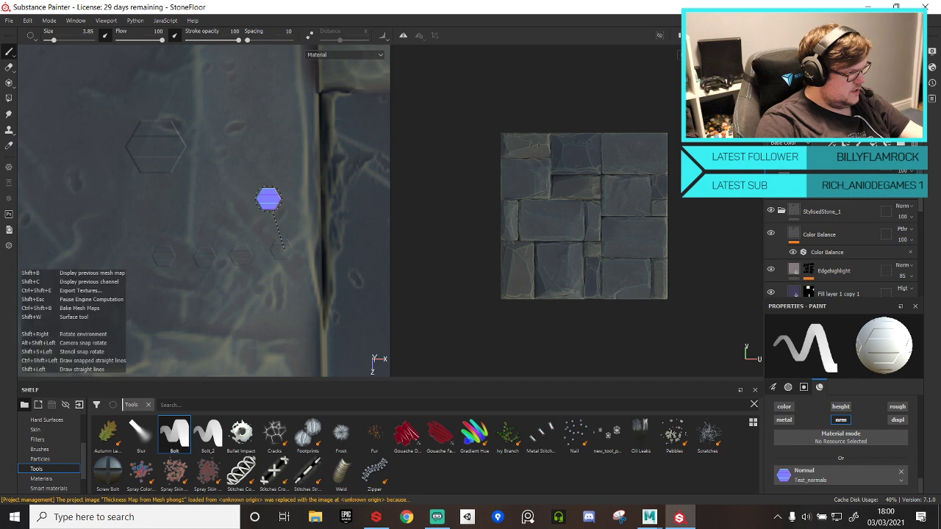
{"action": "left_click", "coordinate": [224, 131], "text": "shift"}
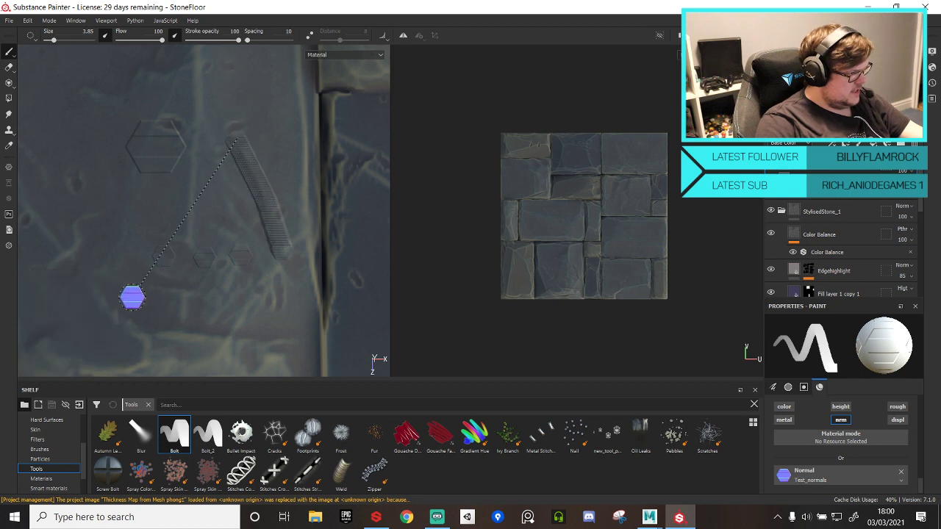
{"action": "left_click", "coordinate": [132, 299], "text": "shift"}
{"action": "left_click", "coordinate": [58, 153], "text": "shift"}
{"action": "left_click", "coordinate": [132, 127], "text": "shift"}
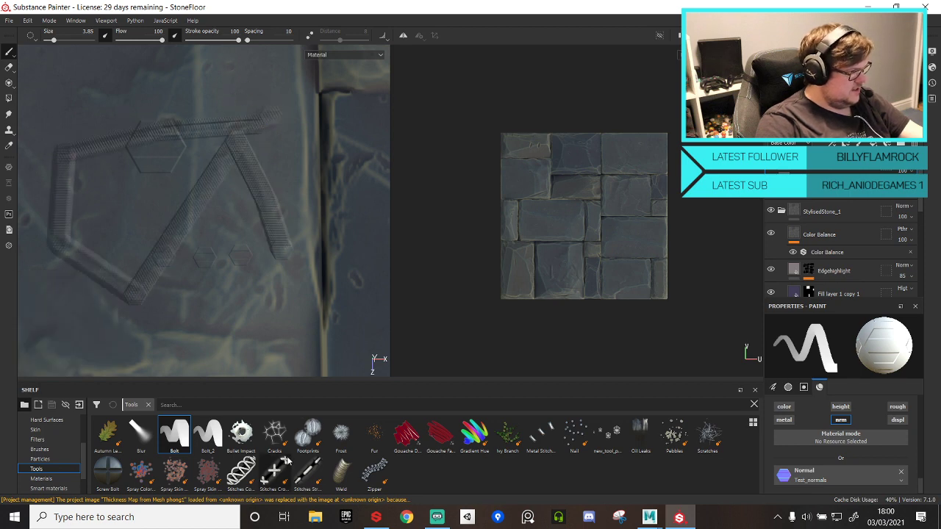
- Undo all the bolt stamps and straight bolt lines on the stone
{"action": "key", "text": "ctrl+z"}
{"action": "key", "text": "ctrl+z"}
{"action": "key", "text": "ctrl+z"}
{"action": "key", "text": "ctrl+z"}
{"action": "key", "text": "ctrl+z"}
{"action": "key", "text": "ctrl+z"}
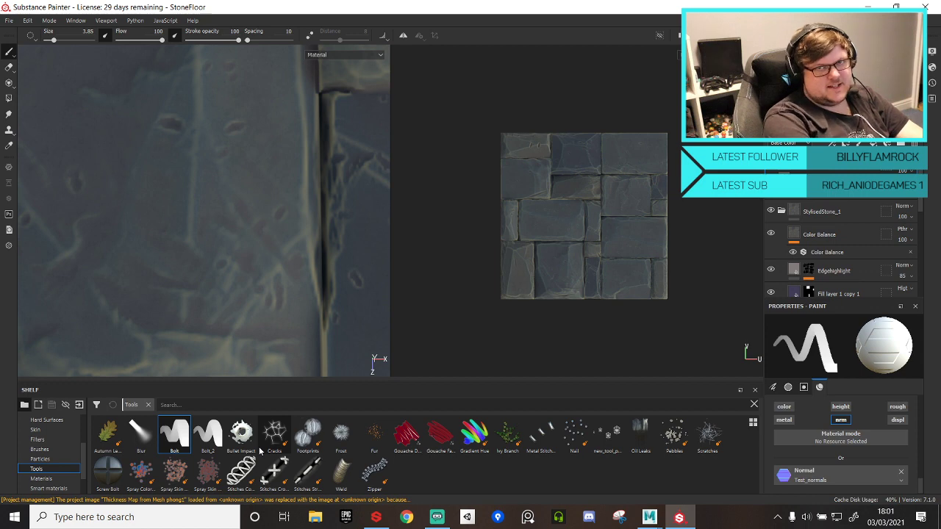
{"action": "scroll", "coordinate": [240, 237], "scroll_direction": "down", "scroll_amount": 5}
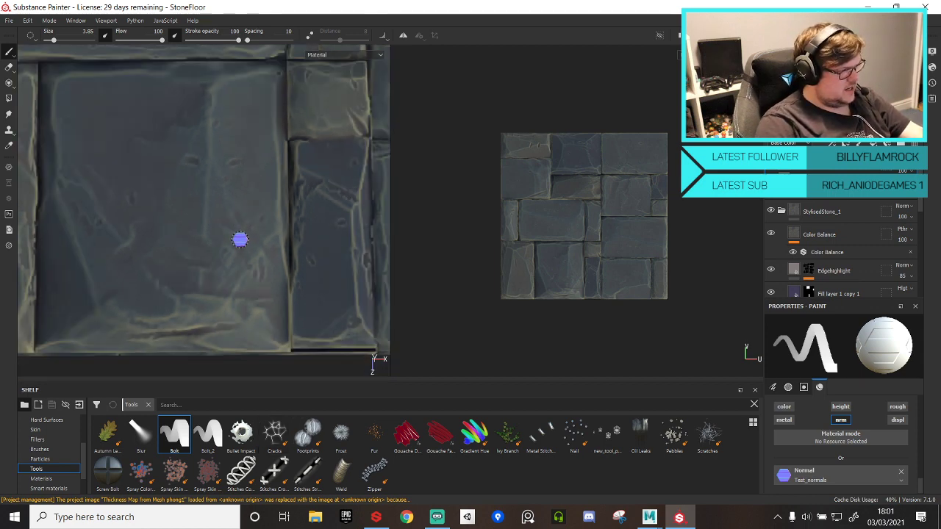
{"action": "middle_click_drag", "start_coordinate": [256, 172], "coordinate": [262, 326], "text": "alt"}
{"action": "middle_click_drag", "start_coordinate": [289, 170], "coordinate": [232, 317], "text": "alt"}
{"action": "scroll", "coordinate": [269, 264], "scroll_direction": "down", "scroll_amount": 3}
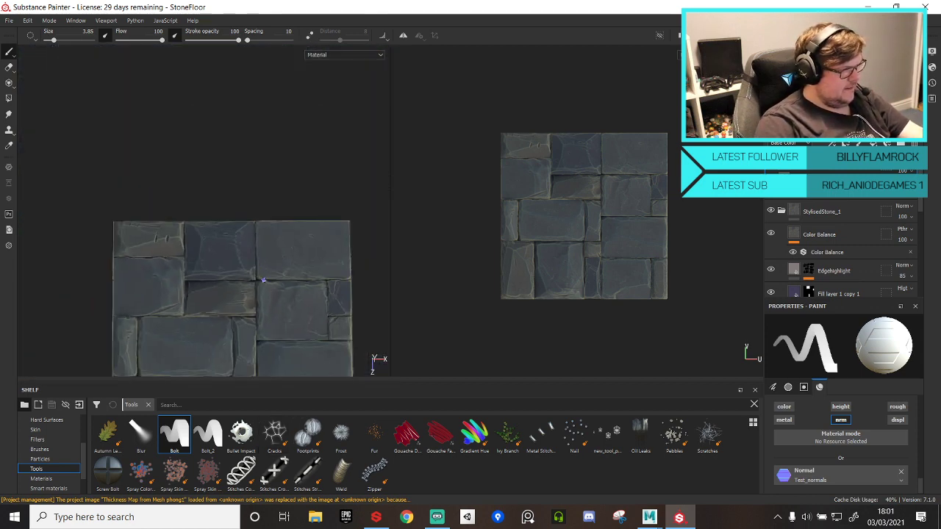
{"action": "middle_click_drag", "start_coordinate": [276, 340], "coordinate": [264, 208], "text": "alt"}
{"action": "scroll", "coordinate": [264, 203], "scroll_direction": "up", "scroll_amount": 6}
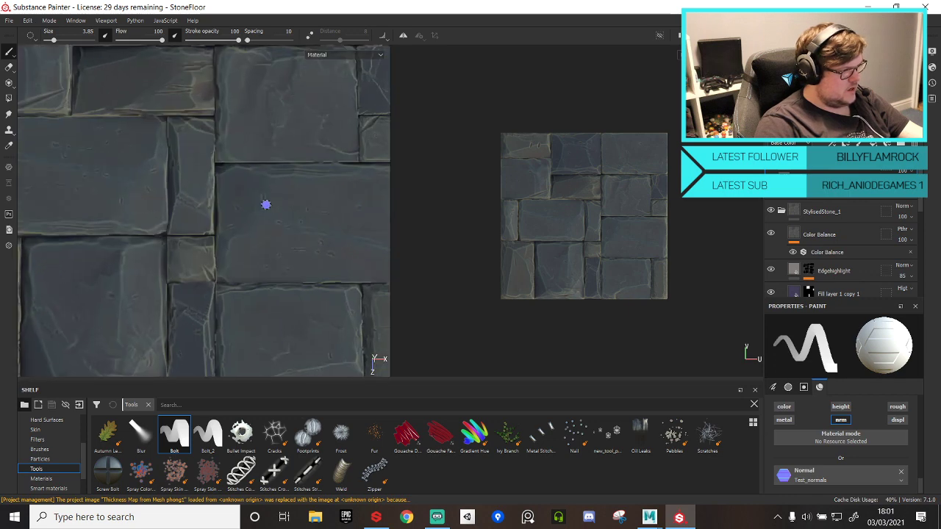
{"action": "scroll", "coordinate": [267, 225], "scroll_direction": "down", "scroll_amount": 5}
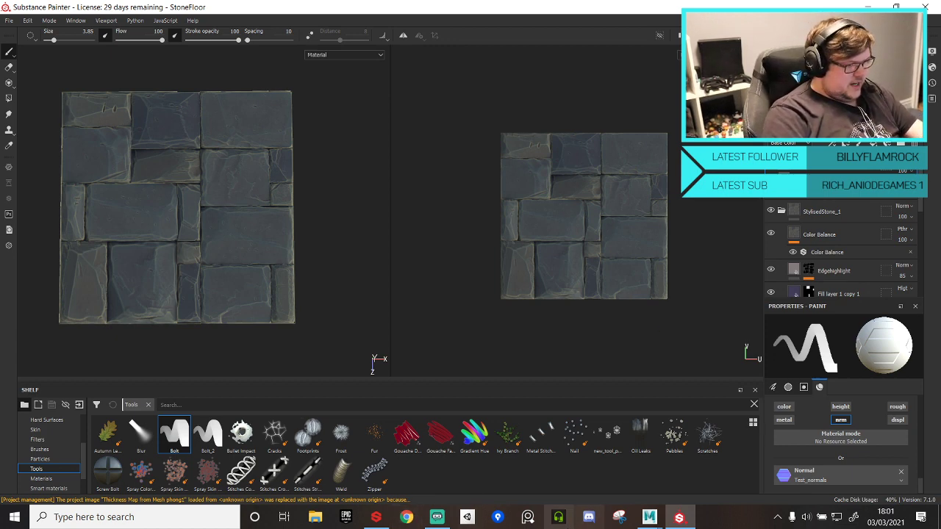
- Search Windows for Spotify and launch it
{"action": "left_click", "coordinate": [147, 523]}
{"action": "type", "text": "spo"}
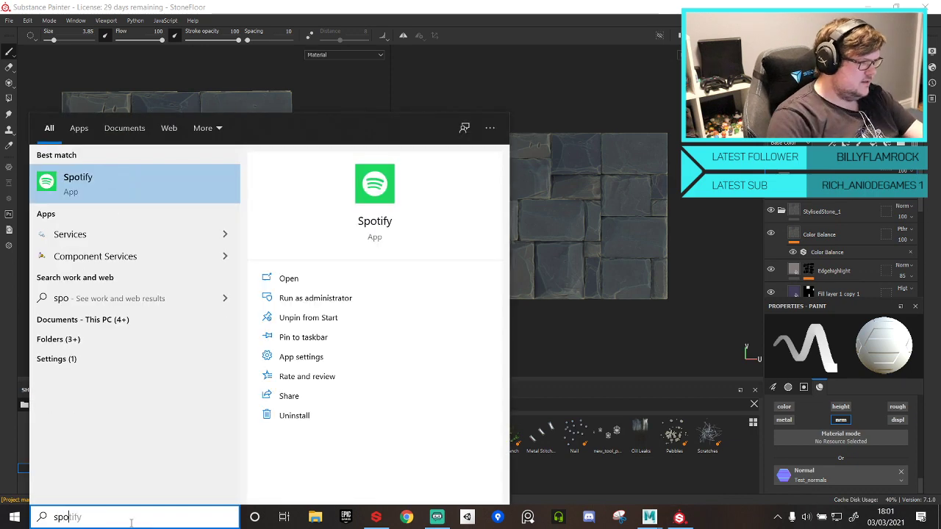
{"action": "key", "text": "Return"}
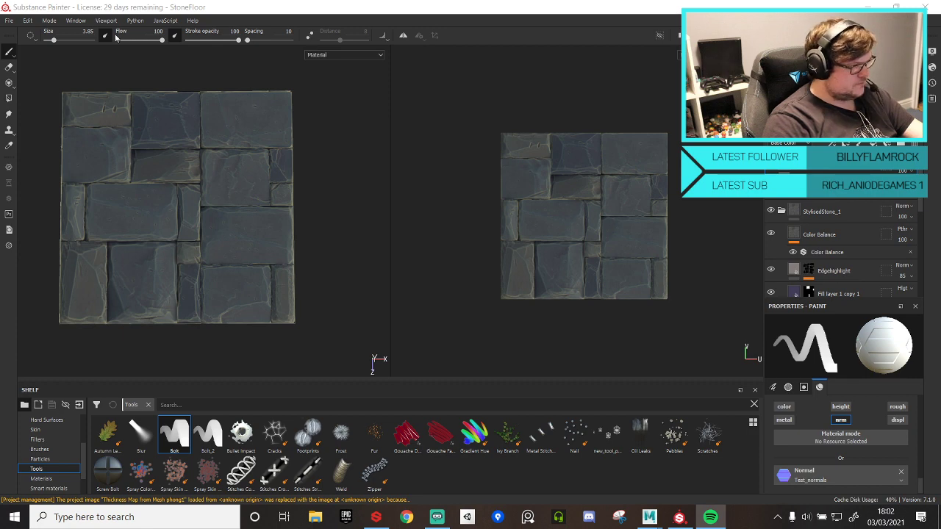
{"action": "left_click", "coordinate": [170, 154]}
{"action": "middle_click_drag", "start_coordinate": [169, 154], "coordinate": [346, 152], "text": "alt"}
{"action": "right_click_drag", "start_coordinate": [346, 153], "coordinate": [244, 169], "text": "alt"}
{"action": "scroll", "coordinate": [348, 194], "scroll_direction": "up", "scroll_amount": 8}
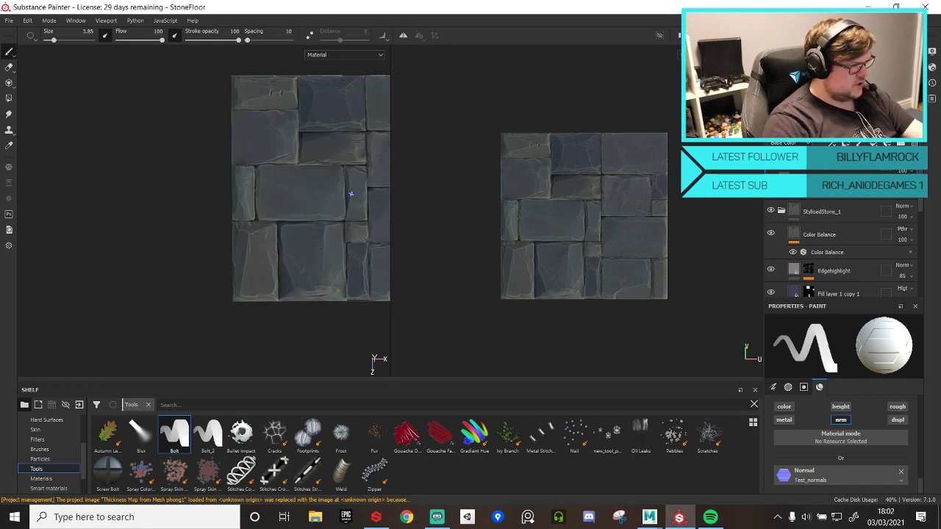
{"action": "middle_click_drag", "start_coordinate": [328, 243], "coordinate": [252, 254], "text": "alt"}
{"action": "scroll", "coordinate": [308, 240], "scroll_direction": "down", "scroll_amount": 3}
{"action": "left_click_drag", "start_coordinate": [314, 243], "coordinate": [271, 227], "text": "alt"}
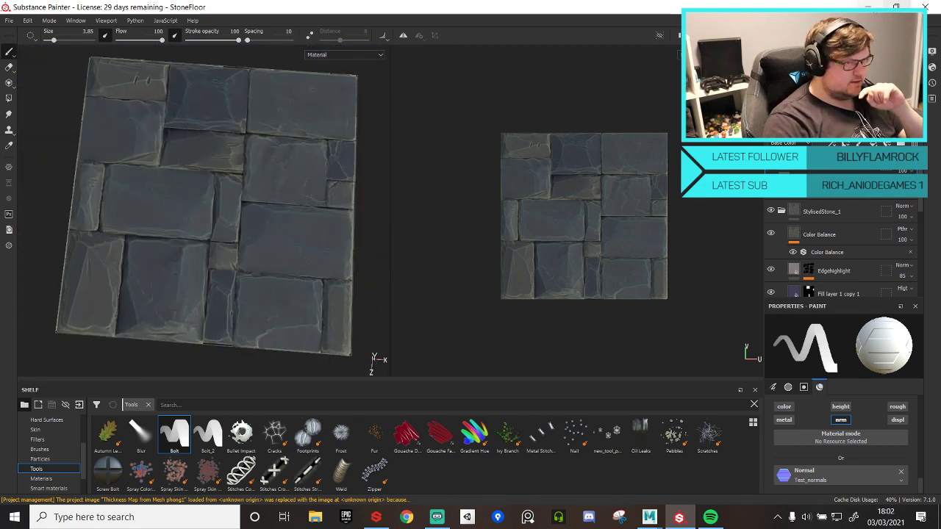
- Switch to Maya LT and delete the plane and the bolt mesh from the scene
{"action": "left_click", "coordinate": [868, 5]}
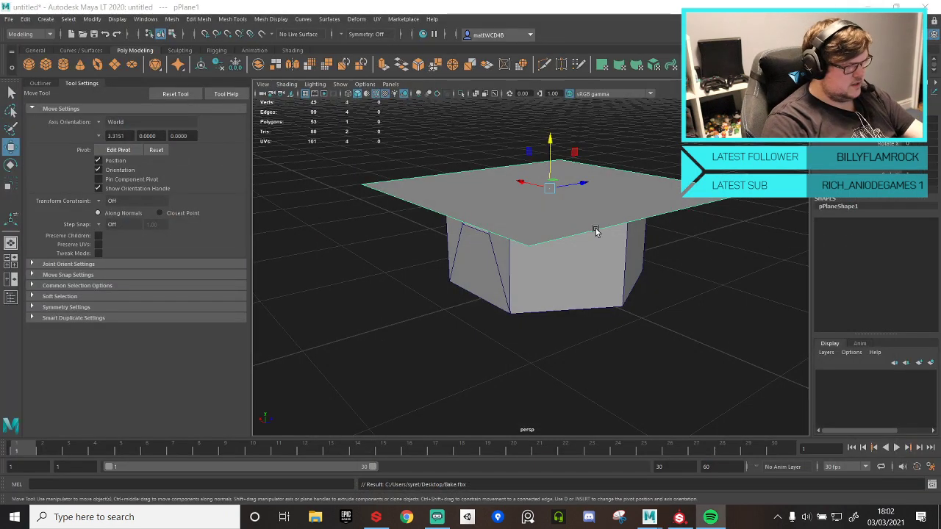
{"action": "middle_click_drag", "start_coordinate": [431, 179], "coordinate": [415, 172], "text": "alt"}
{"action": "left_click_drag", "start_coordinate": [416, 172], "coordinate": [655, 384]}
{"action": "key", "text": "Delete"}
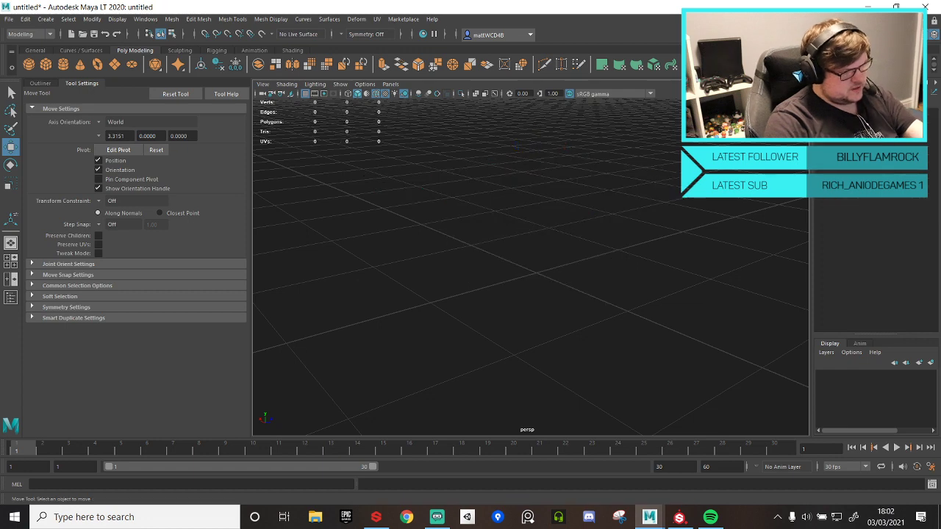
- Move the desktop files Bolt, Bake and Bolt.assbin to the Recycle Bin and empty it permanently
{"action": "left_click", "coordinate": [867, 6]}
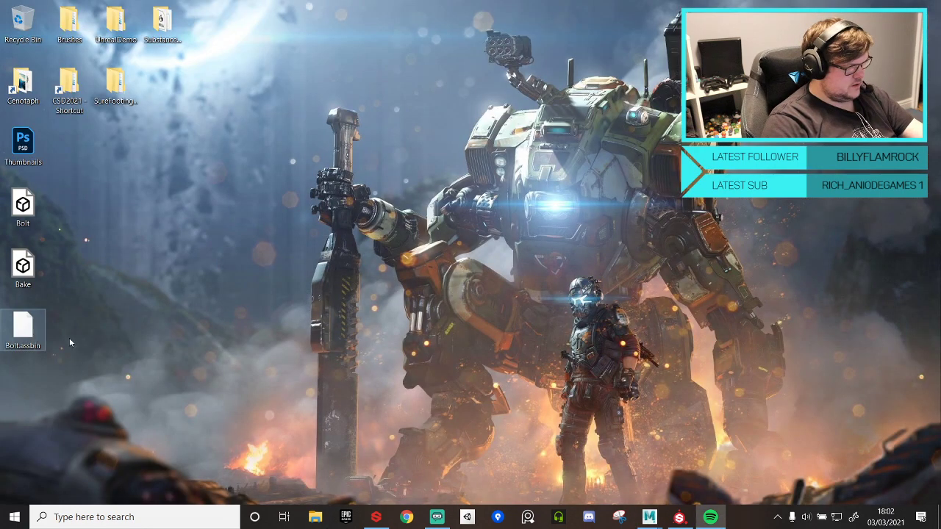
{"action": "left_click_drag", "start_coordinate": [153, 362], "coordinate": [23, 22]}
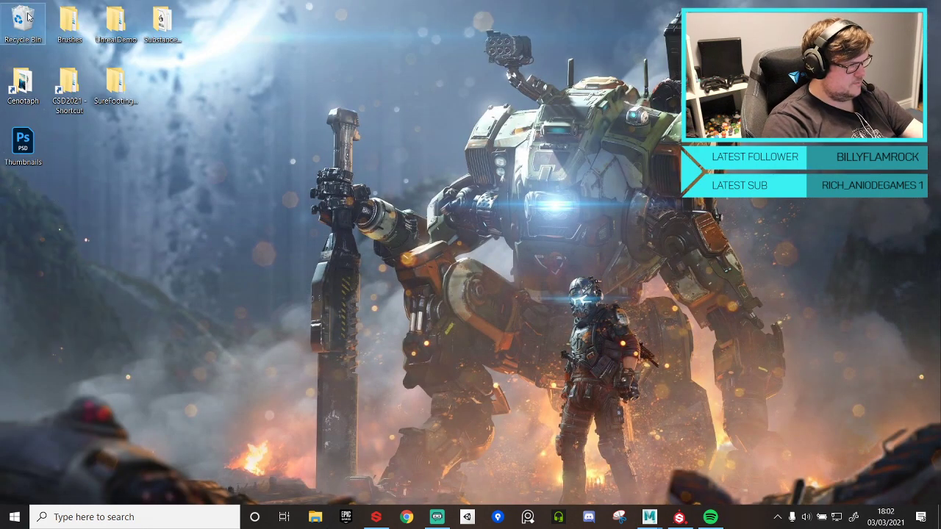
{"action": "right_click", "coordinate": [27, 13]}
{"action": "left_click", "coordinate": [55, 35]}
{"action": "left_click", "coordinate": [514, 268]}
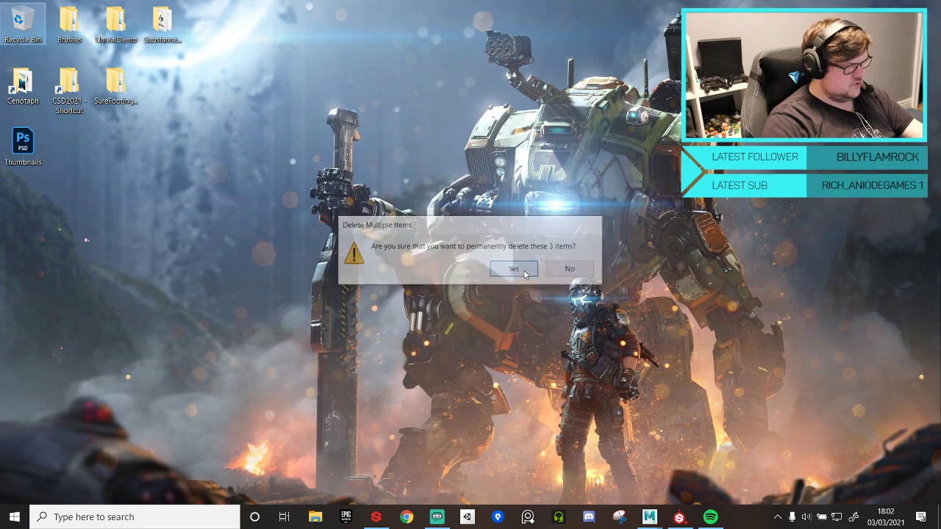
- Launch Substance Designer from the Substance launcher and close its welcome window
{"action": "left_click", "coordinate": [375, 516]}
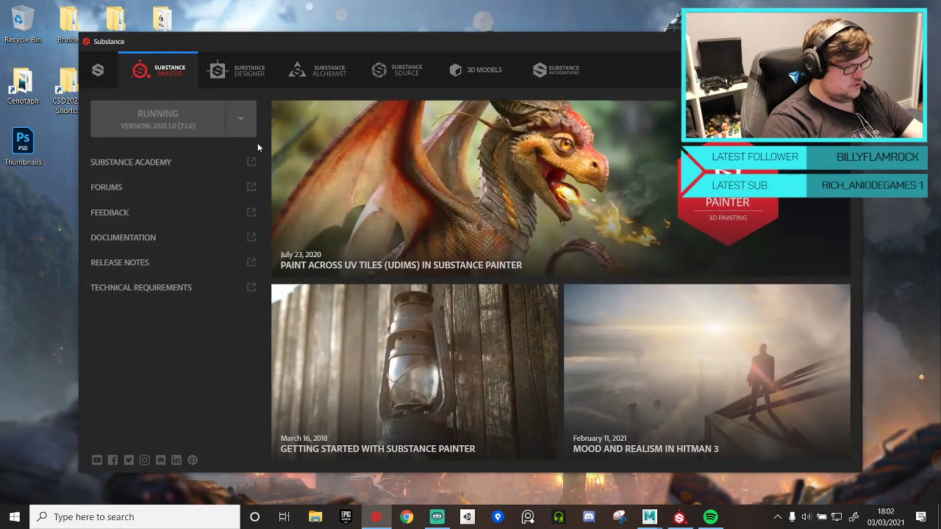
{"action": "left_click", "coordinate": [245, 73]}
{"action": "left_click", "coordinate": [161, 118]}
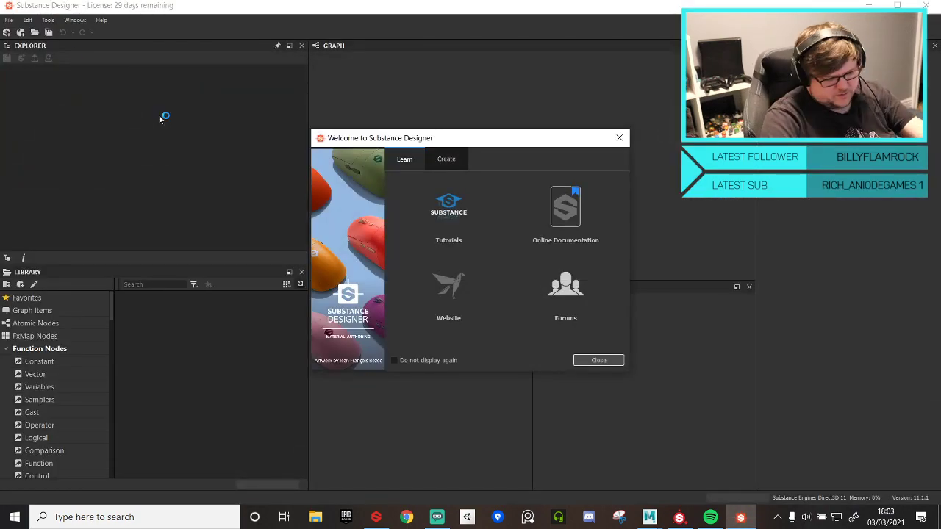
{"action": "left_click", "coordinate": [607, 364]}
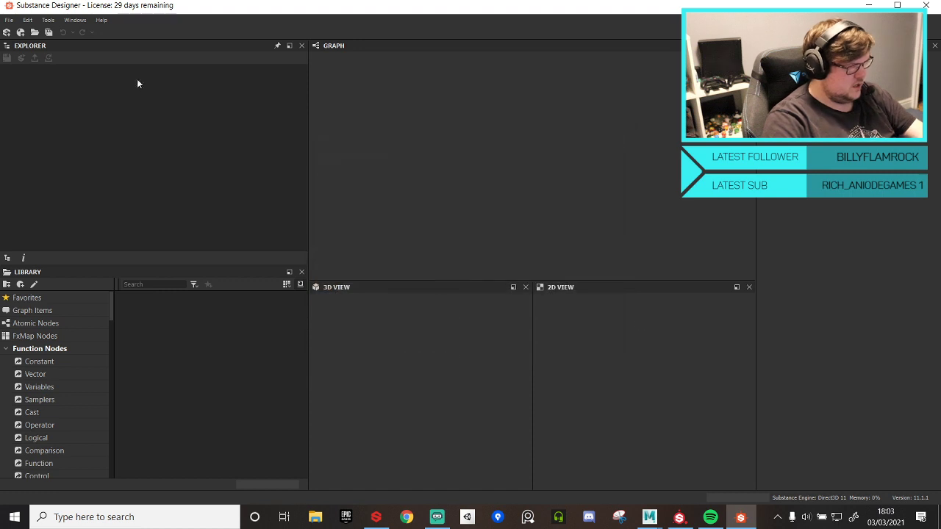
- Create a new substance graph named Stonefloor from the PBR (Metallic/Roughness) template
{"action": "left_click", "coordinate": [10, 22]}
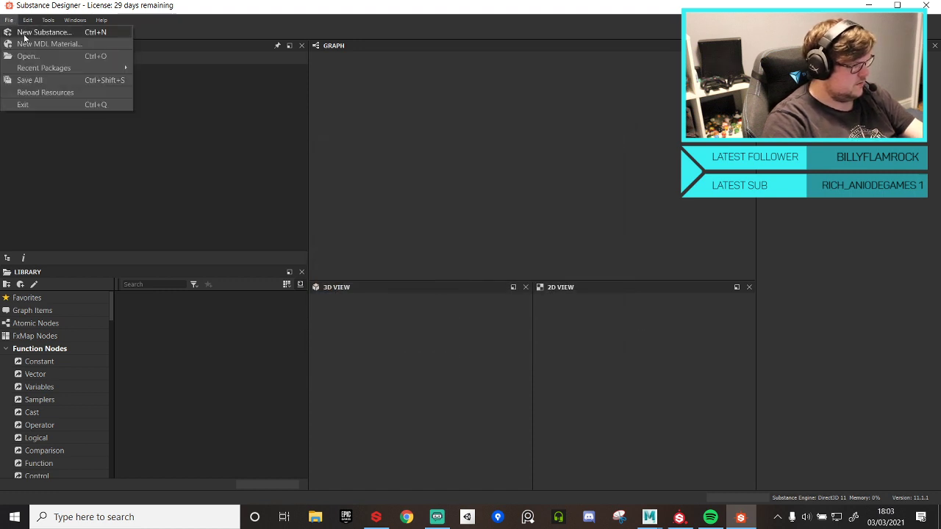
{"action": "left_click", "coordinate": [33, 30]}
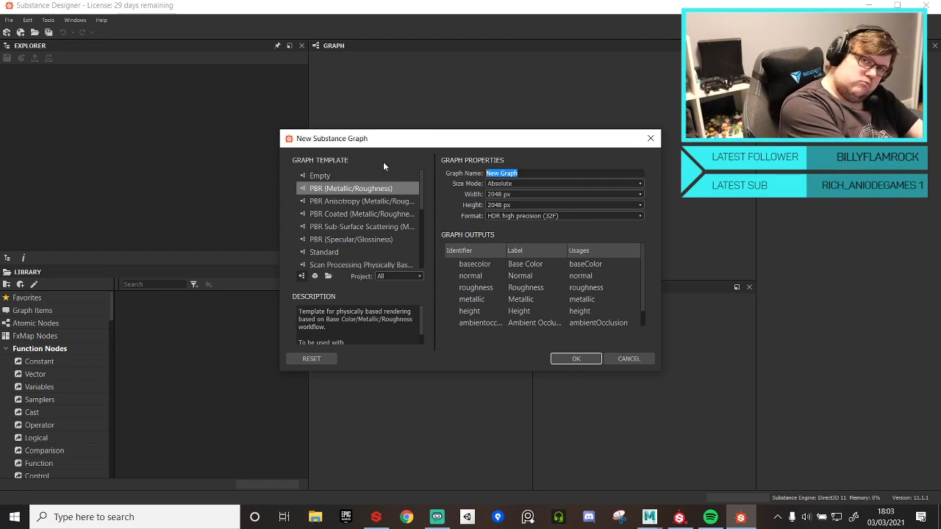
{"action": "type", "text": "Stonefl"}
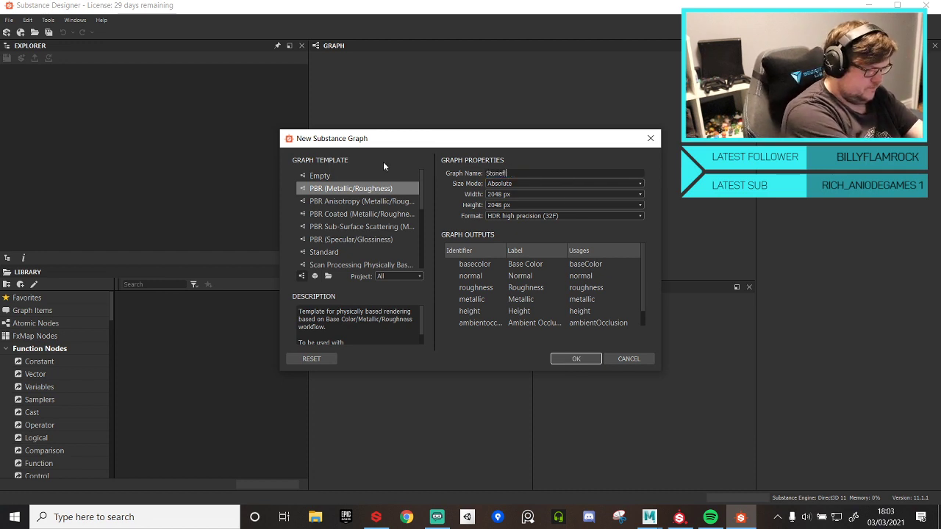
{"action": "type", "text": "oor"}
{"action": "key", "text": "Return"}
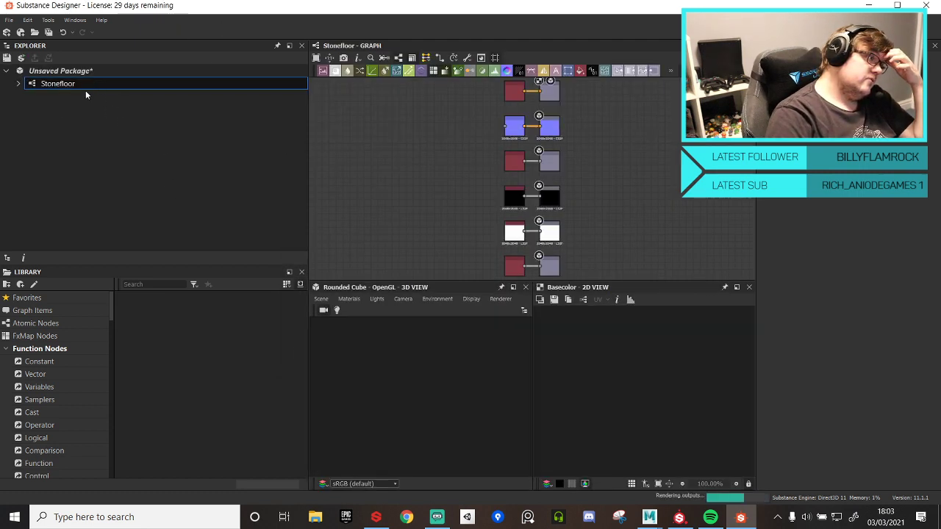
{"action": "right_click", "coordinate": [50, 115]}
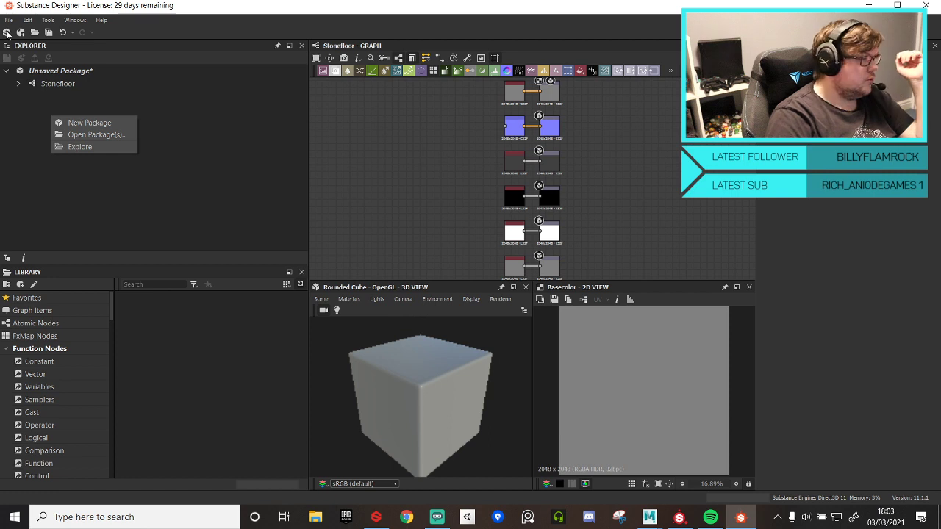
{"action": "left_click", "coordinate": [7, 20]}
{"action": "left_click", "coordinate": [55, 121]}
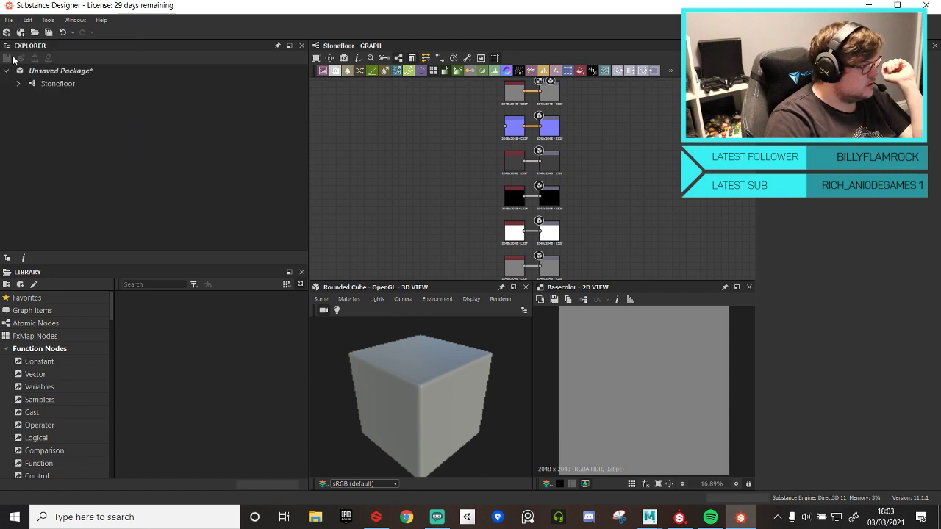
- Link the StoneFloor_low 3D mesh to the unsaved Stonefloor package as a resource
{"action": "left_click", "coordinate": [41, 86]}
{"action": "left_click", "coordinate": [55, 72]}
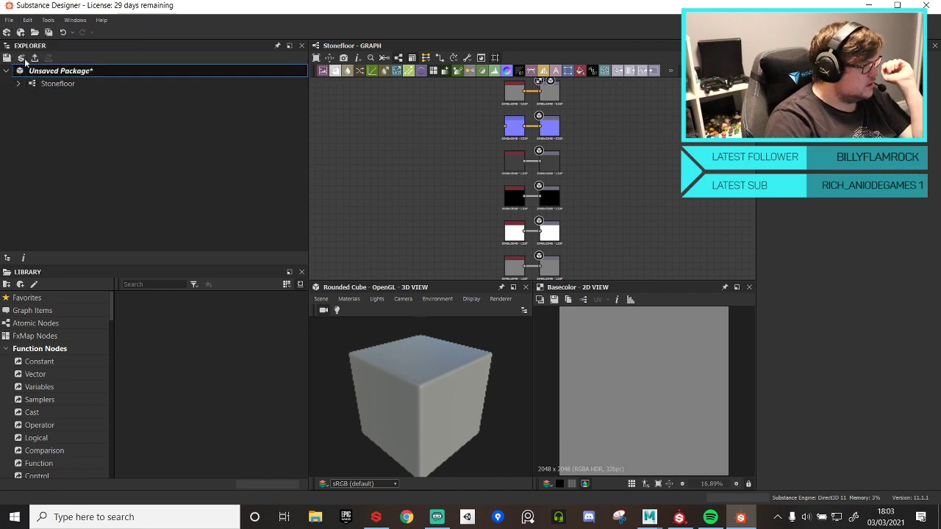
{"action": "left_click", "coordinate": [8, 20]}
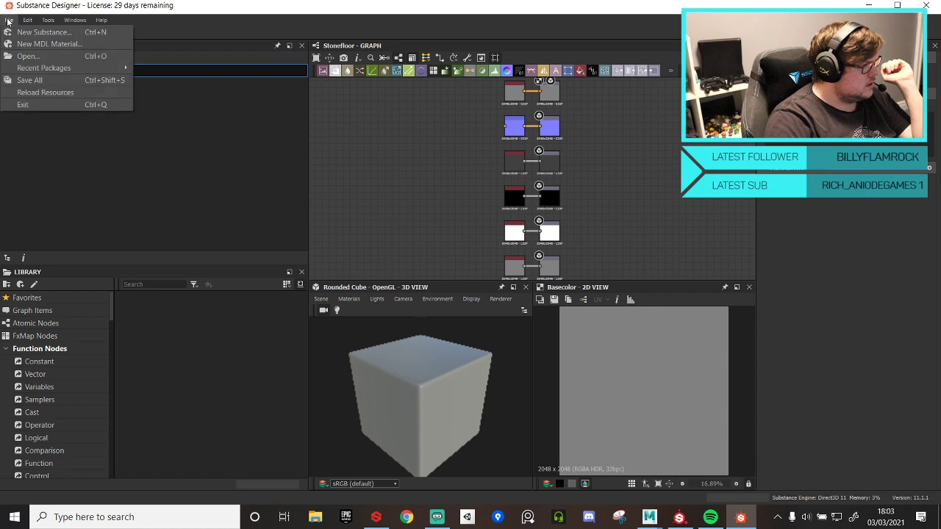
{"action": "left_click", "coordinate": [67, 178]}
{"action": "right_click", "coordinate": [54, 67]}
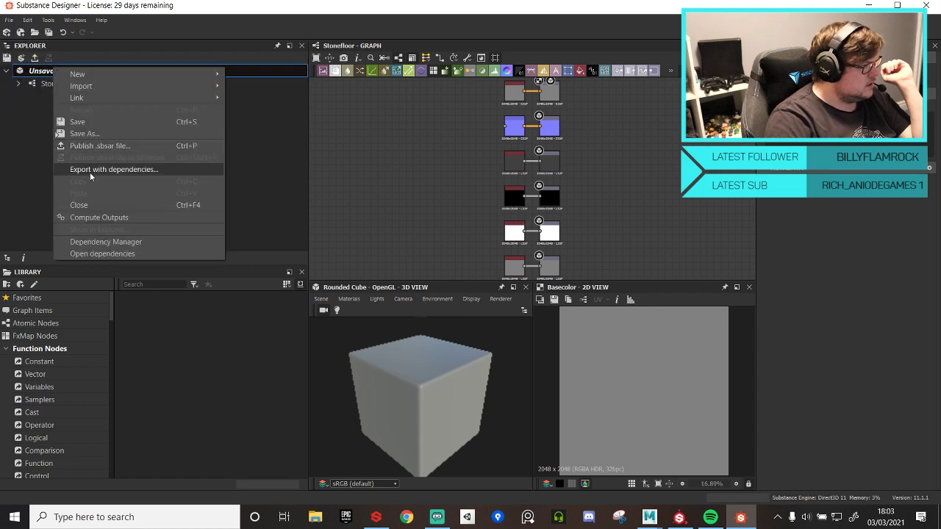
{"action": "mouse_move", "coordinate": [100, 96]}
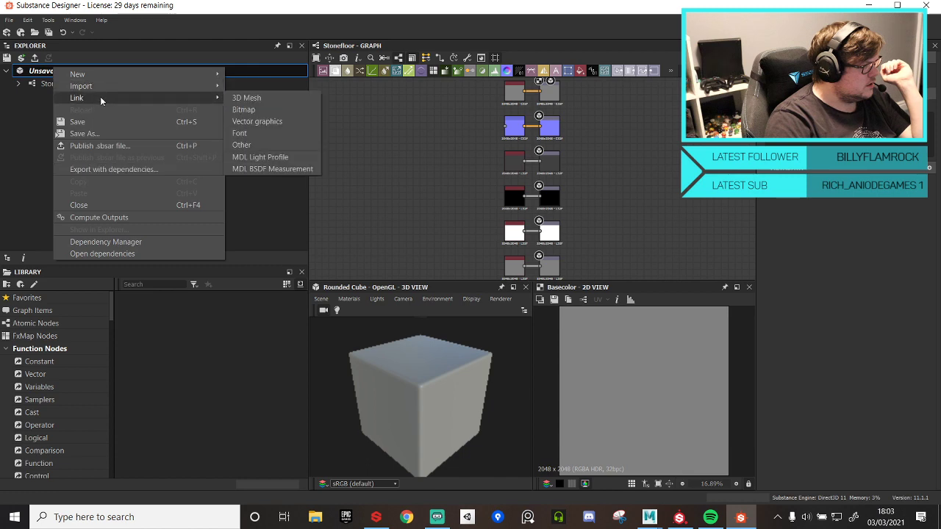
{"action": "left_click", "coordinate": [265, 97]}
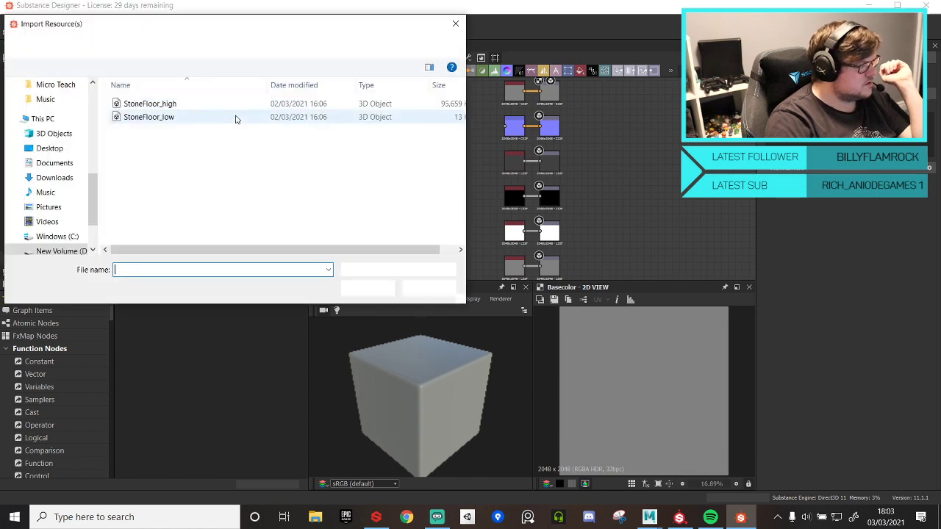
{"action": "double_click", "coordinate": [156, 119]}
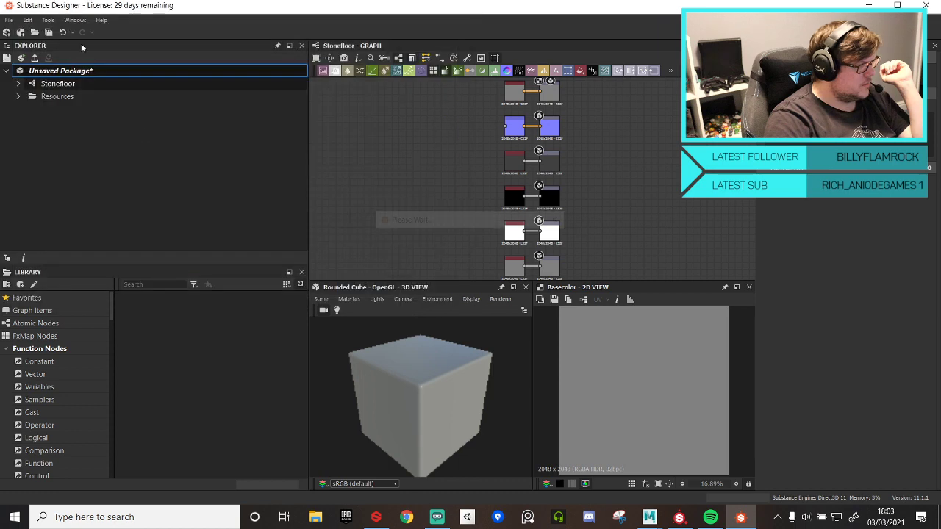
- Set up a bake for StoneFloor_low with StoneFloor_high as the high definition mesh and a Height Map from Mesh baker
{"action": "left_click", "coordinate": [19, 96]}
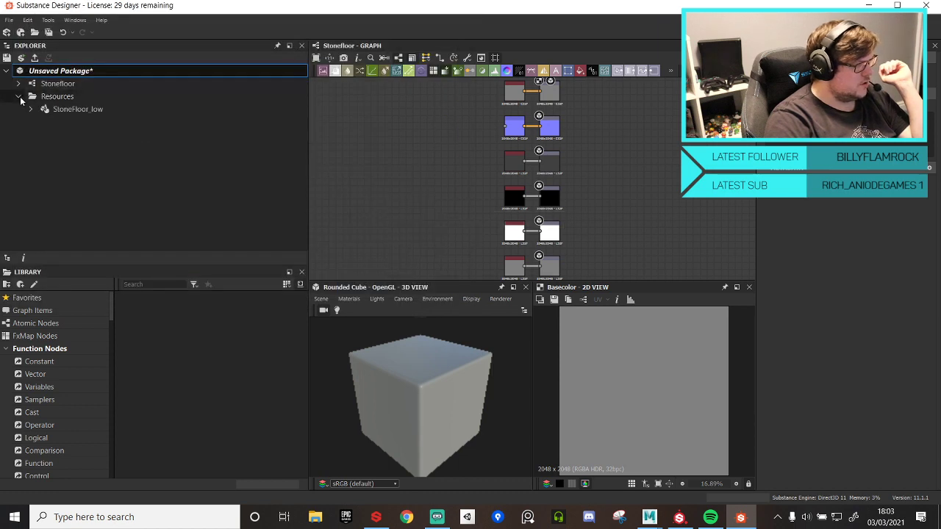
{"action": "right_click", "coordinate": [80, 112]}
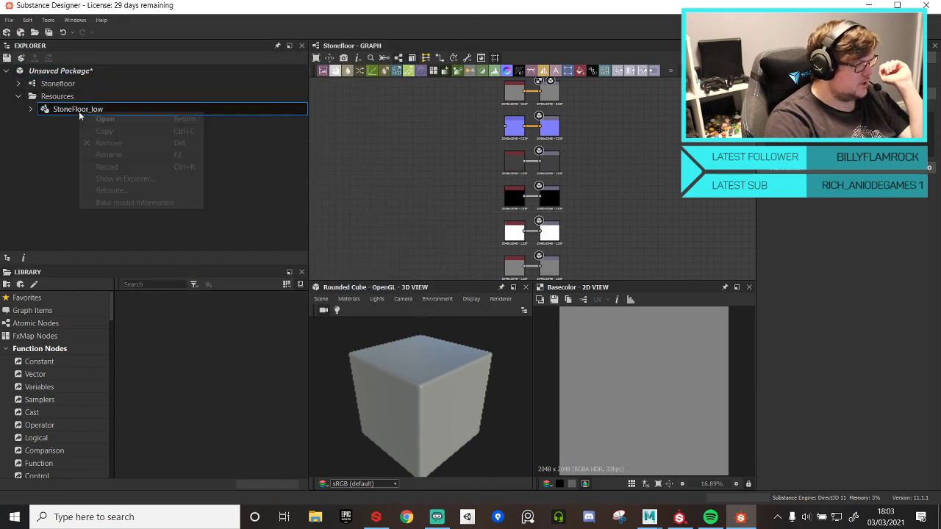
{"action": "left_click", "coordinate": [125, 204]}
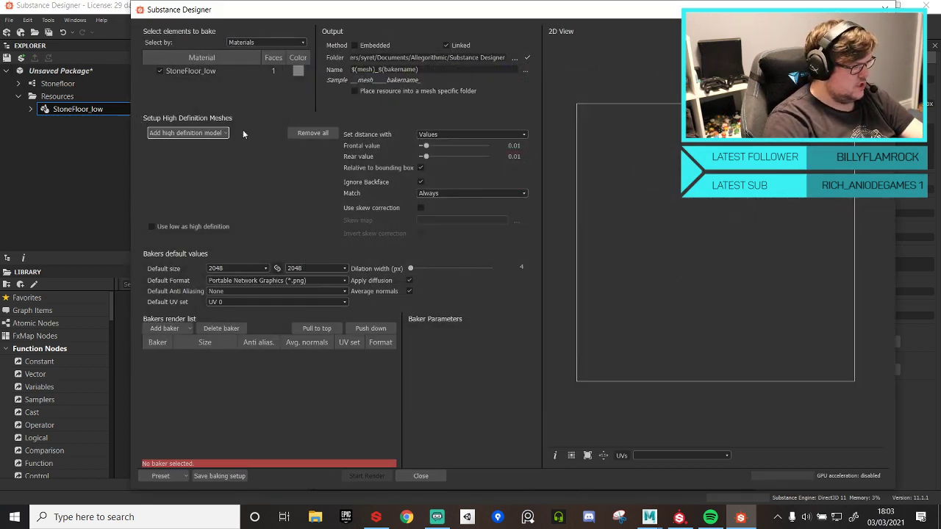
{"action": "left_click", "coordinate": [188, 133]}
{"action": "left_click", "coordinate": [184, 145]}
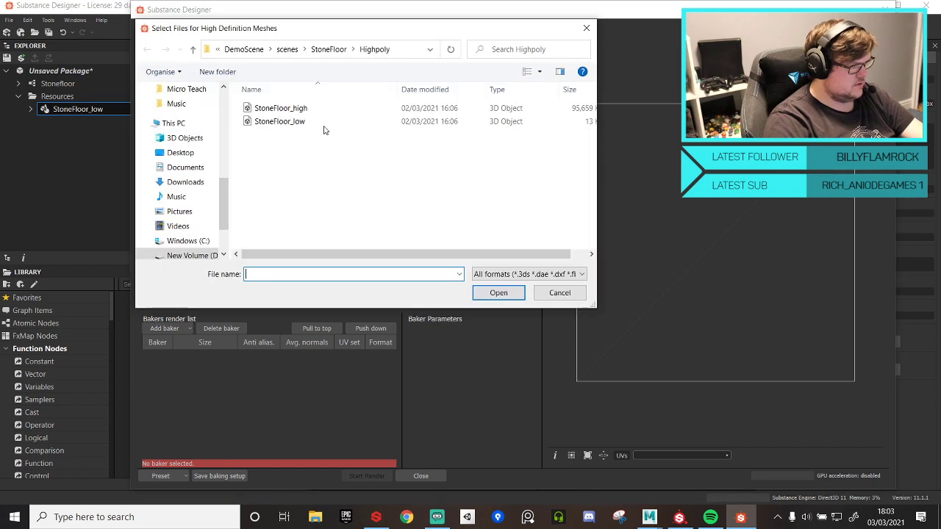
{"action": "left_click", "coordinate": [294, 109]}
{"action": "double_click", "coordinate": [294, 108]}
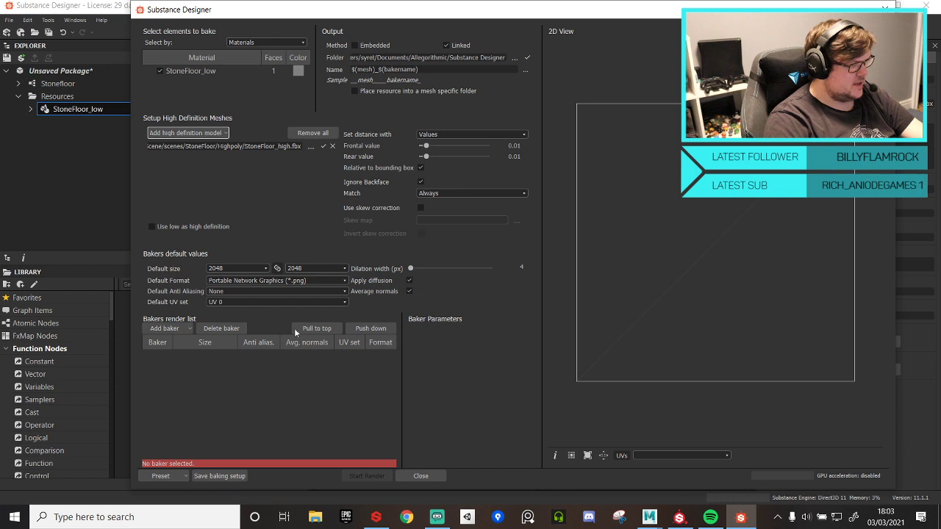
{"action": "left_click", "coordinate": [174, 329]}
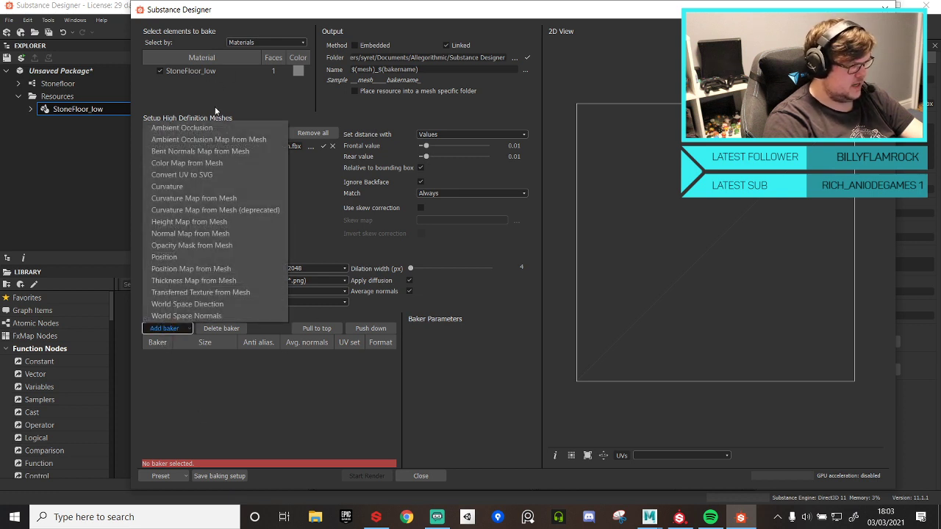
{"action": "left_click", "coordinate": [202, 223]}
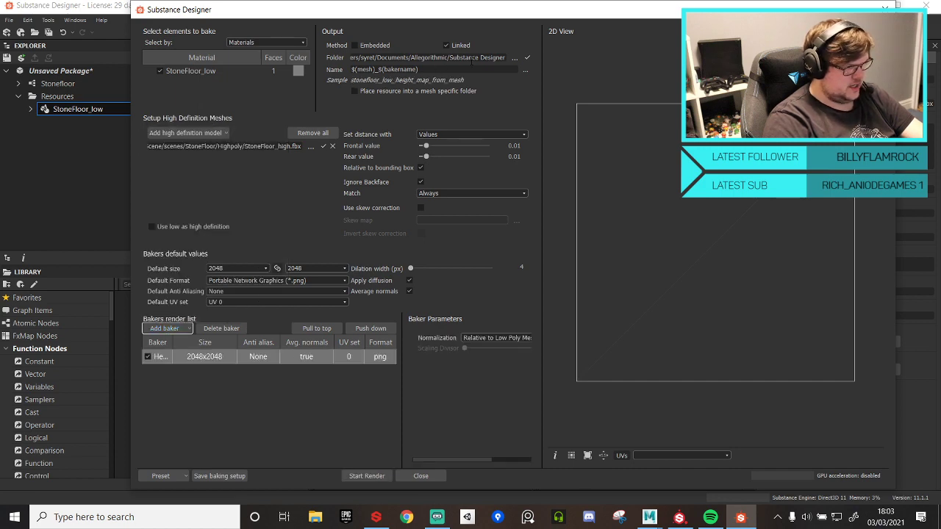
- Set the bake's output folder to D:/ARU/DemoScene/images/StoneFloor and its default format to Truevision Targa
{"action": "left_click", "coordinate": [514, 57]}
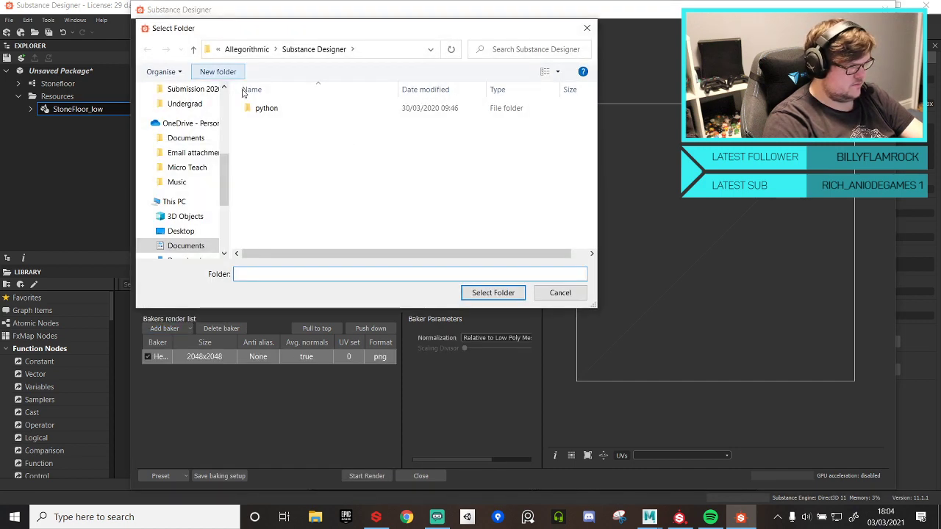
{"action": "scroll", "coordinate": [206, 243], "scroll_direction": "down", "scroll_amount": 3}
{"action": "left_click", "coordinate": [194, 191]}
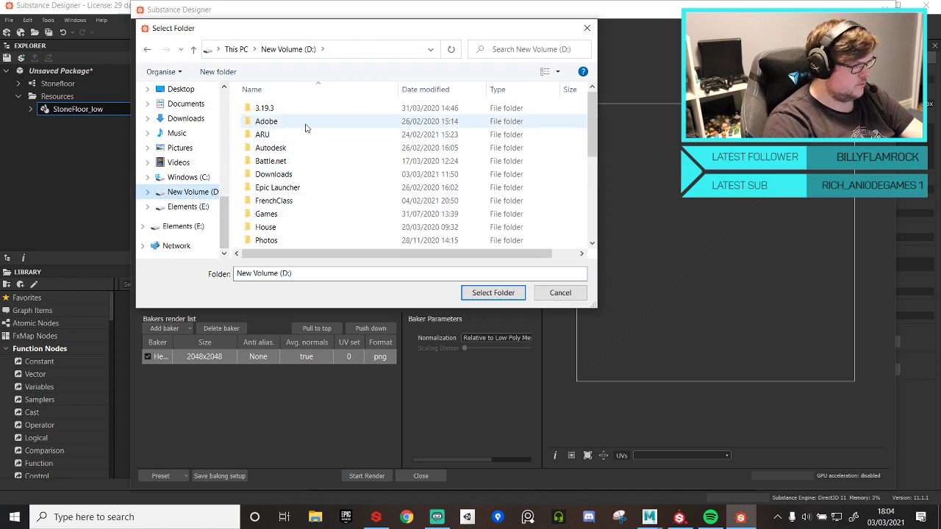
{"action": "scroll", "coordinate": [290, 207], "scroll_direction": "down", "scroll_amount": 1}
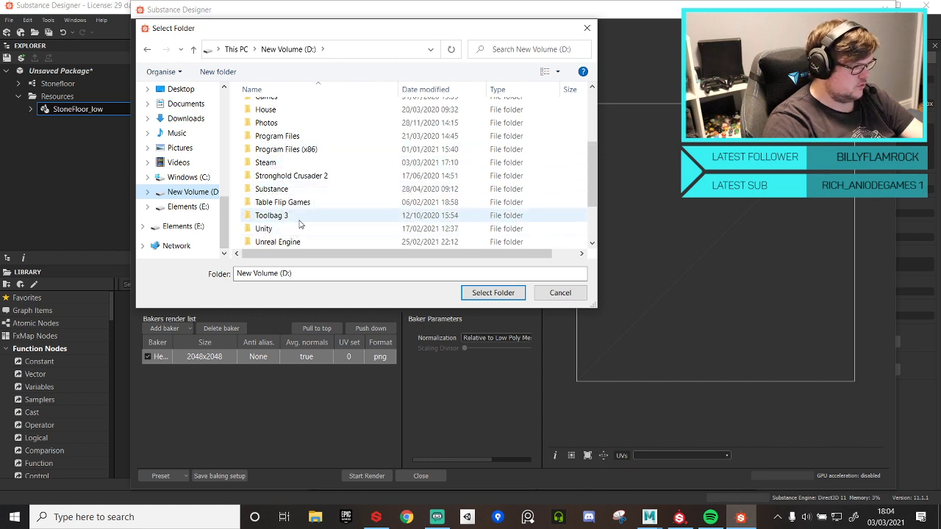
{"action": "scroll", "coordinate": [292, 178], "scroll_direction": "up", "scroll_amount": 3}
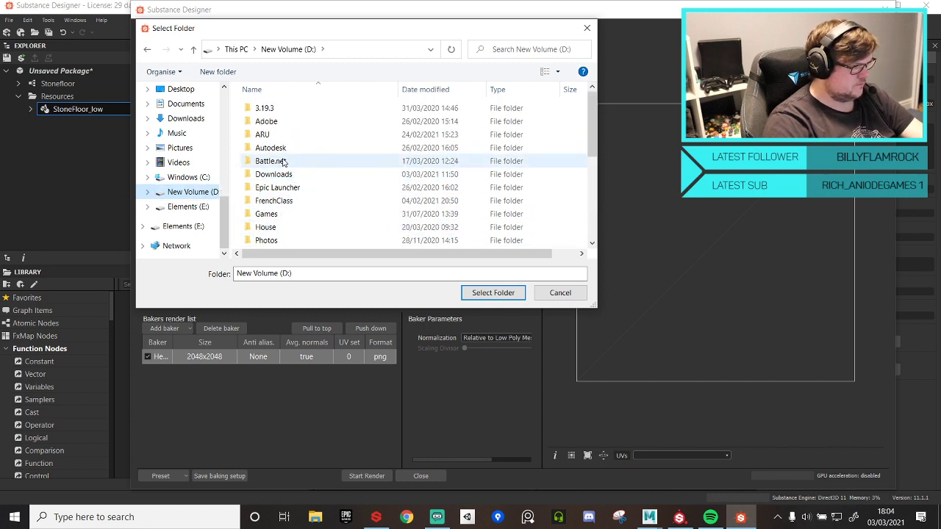
{"action": "left_click", "coordinate": [283, 175]}
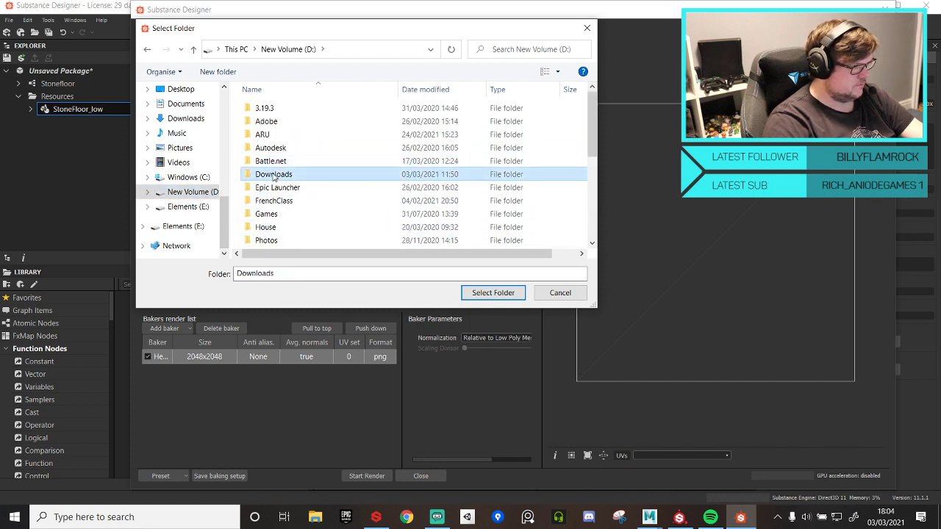
{"action": "double_click", "coordinate": [272, 135]}
{"action": "left_click", "coordinate": [286, 149]}
{"action": "double_click", "coordinate": [287, 150]}
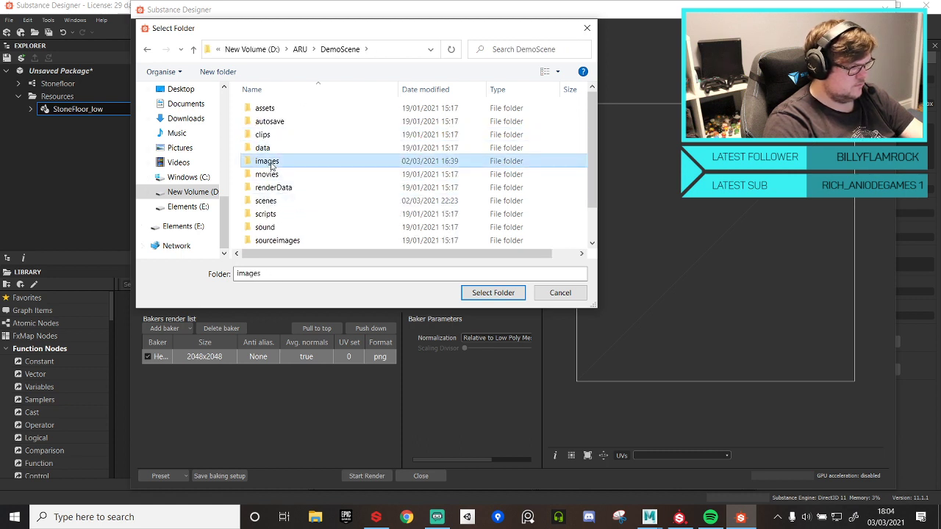
{"action": "double_click", "coordinate": [266, 161]}
{"action": "double_click", "coordinate": [576, 123]}
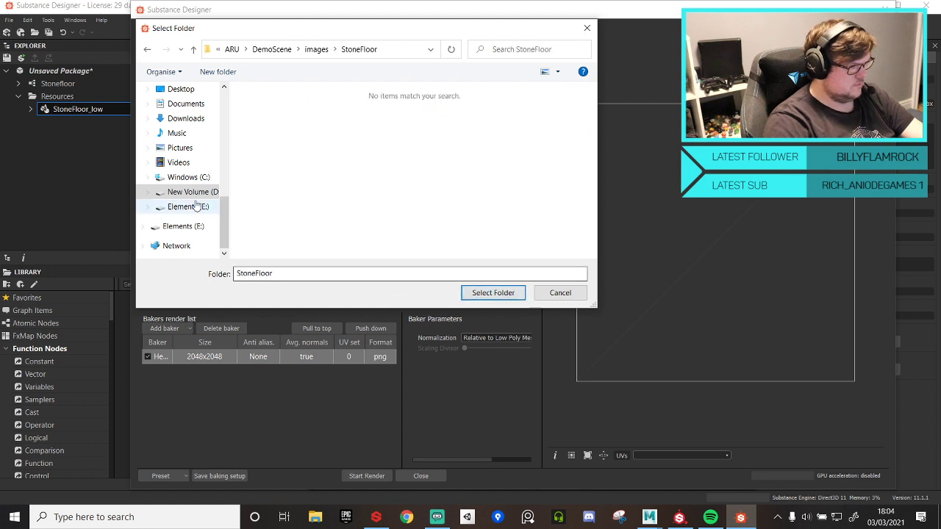
{"action": "left_click", "coordinate": [316, 49]}
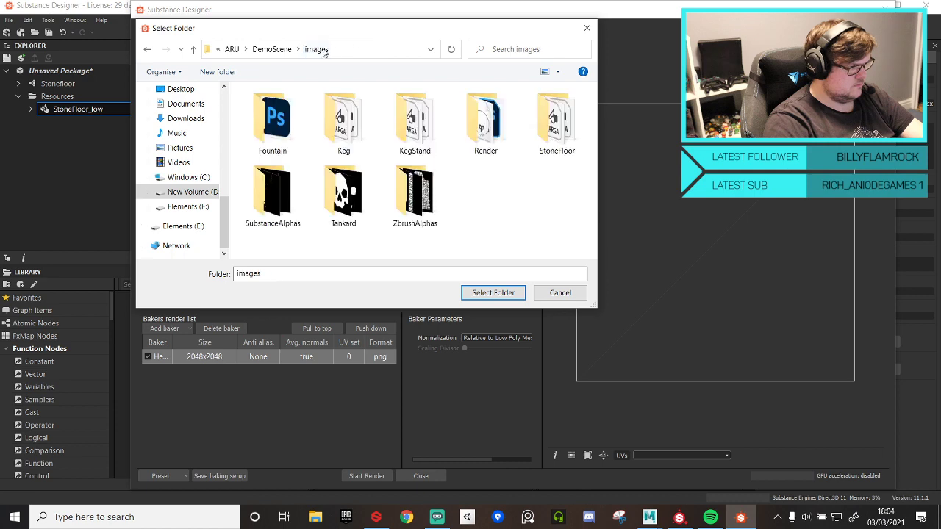
{"action": "left_click", "coordinate": [551, 123]}
{"action": "left_click", "coordinate": [505, 295]}
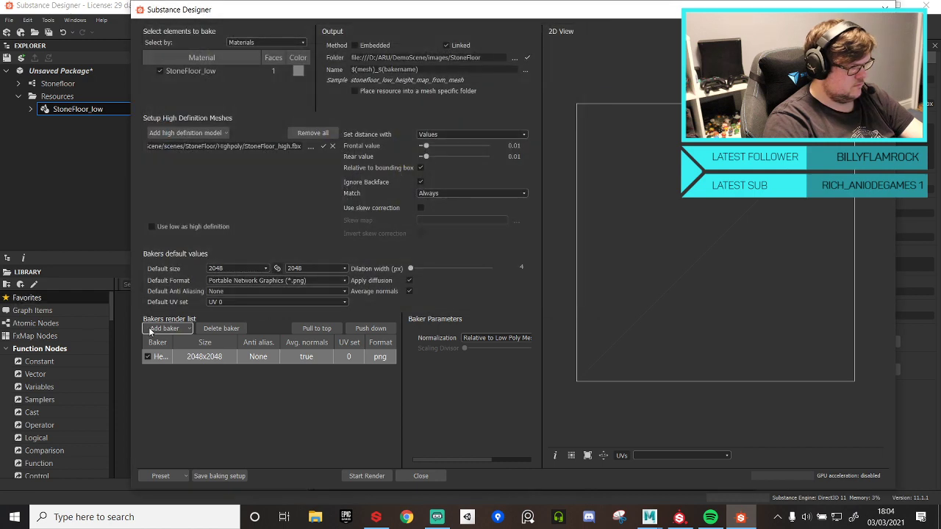
{"action": "left_click", "coordinate": [299, 282]}
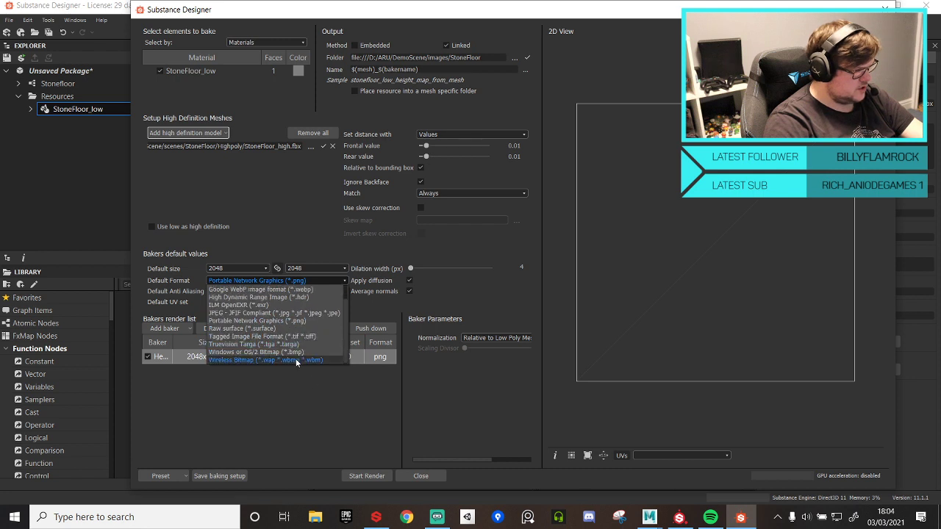
{"action": "left_click", "coordinate": [292, 360]}
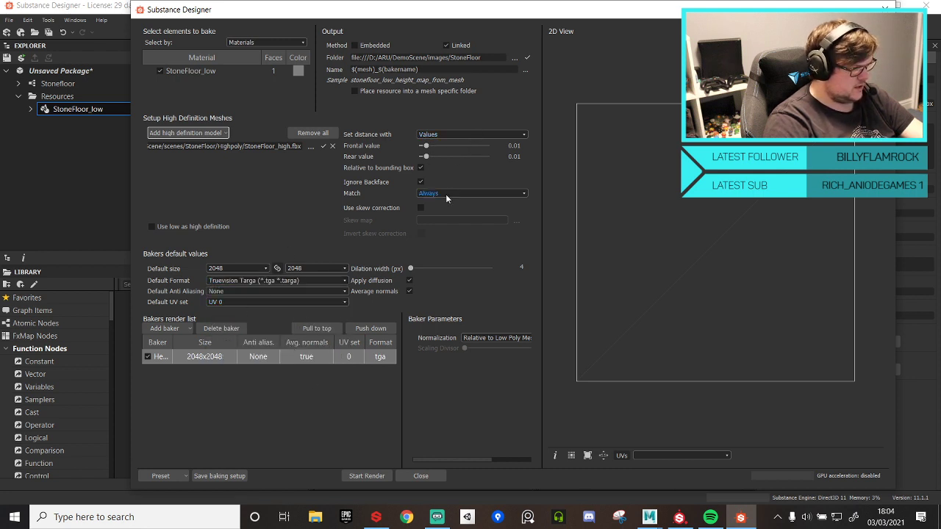
- Set the frontal and rear distance values to 1, then render the height map bake and close the baking window
{"action": "left_click_drag", "start_coordinate": [505, 145], "coordinate": [548, 142]}
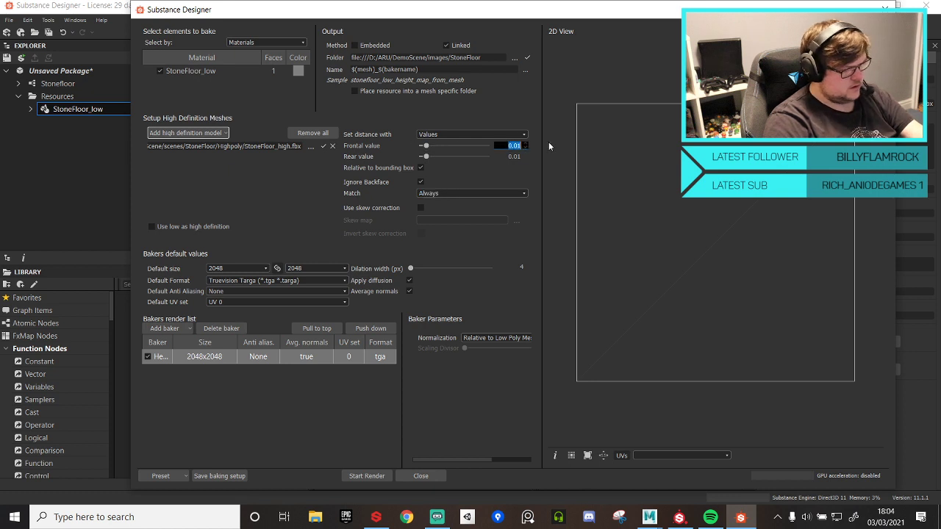
{"action": "type", "text": "1"}
{"action": "left_click", "coordinate": [509, 155]}
{"action": "type", "text": "1"}
{"action": "key", "text": "Tab"}
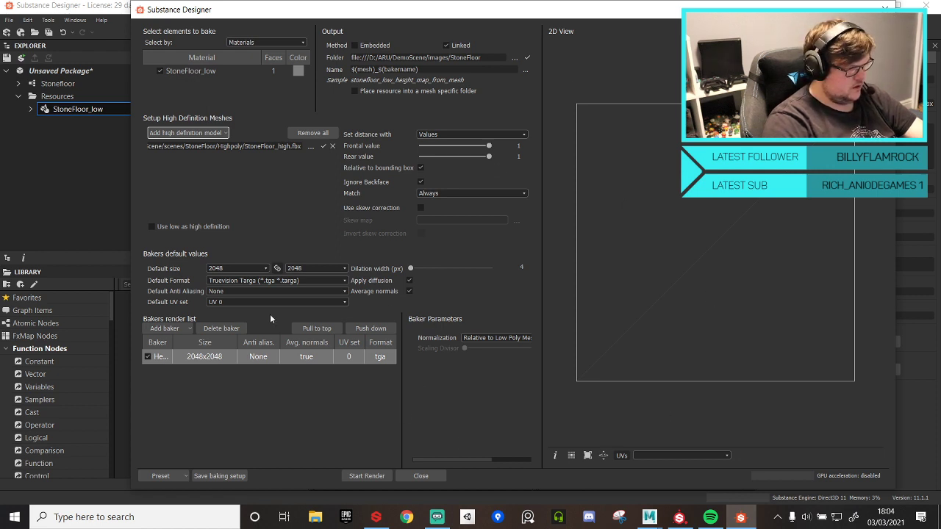
{"action": "left_click", "coordinate": [366, 475]}
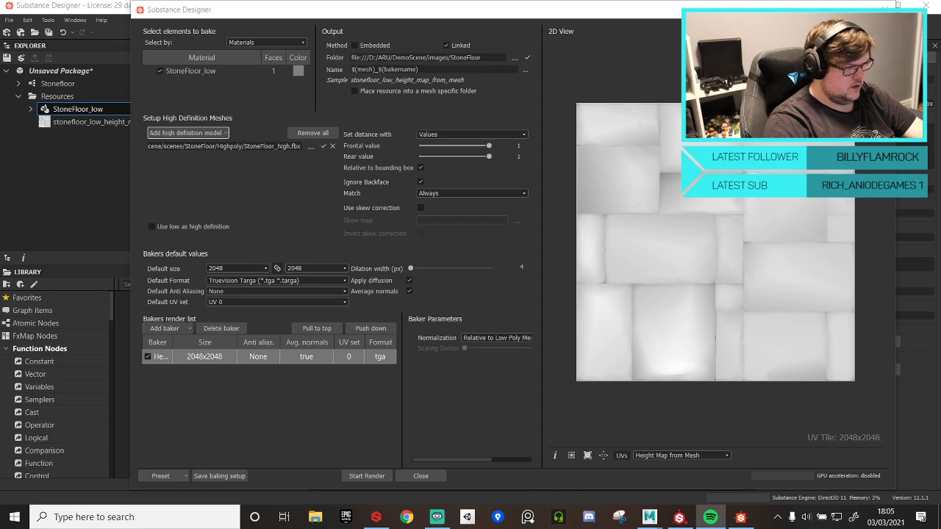
{"action": "left_click", "coordinate": [411, 476]}
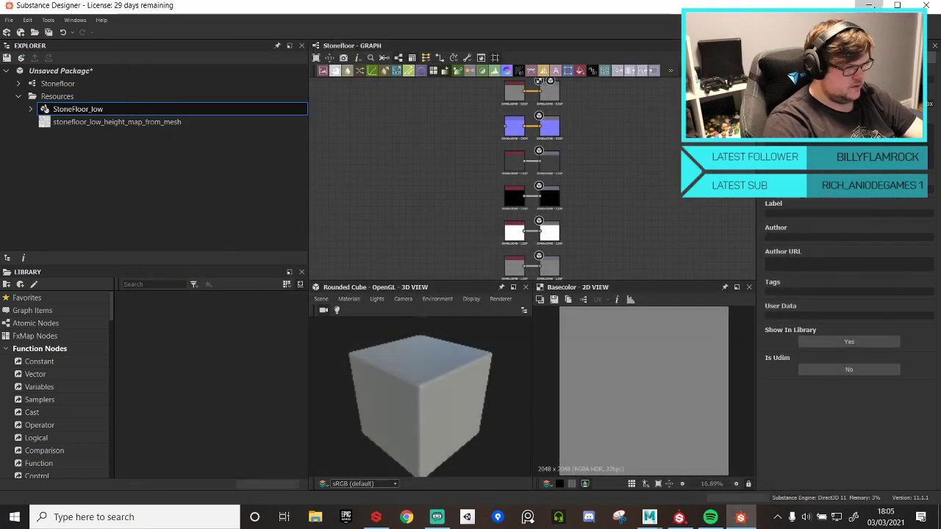
- Minimize Substance Designer and launch Marmoset Toolbag 3
{"action": "left_click", "coordinate": [868, 5]}
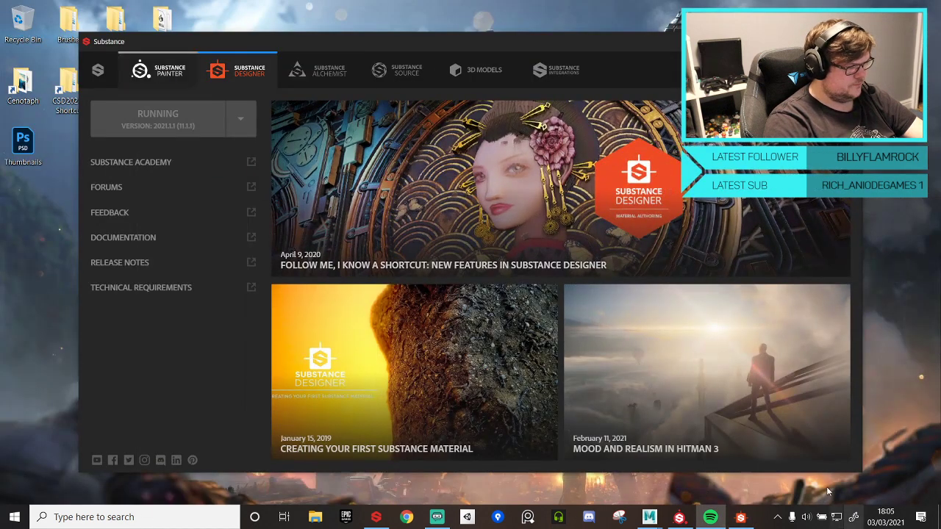
{"action": "left_click", "coordinate": [183, 518]}
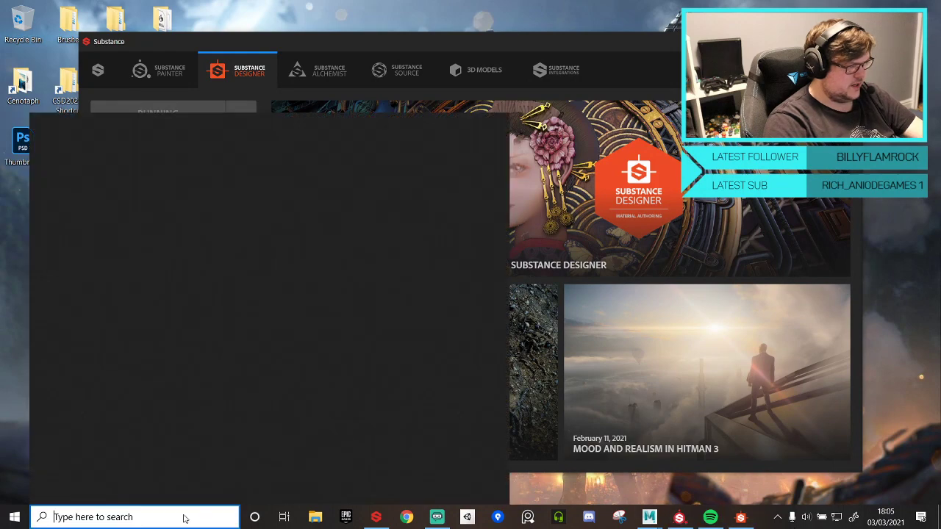
{"action": "type", "text": "marm"}
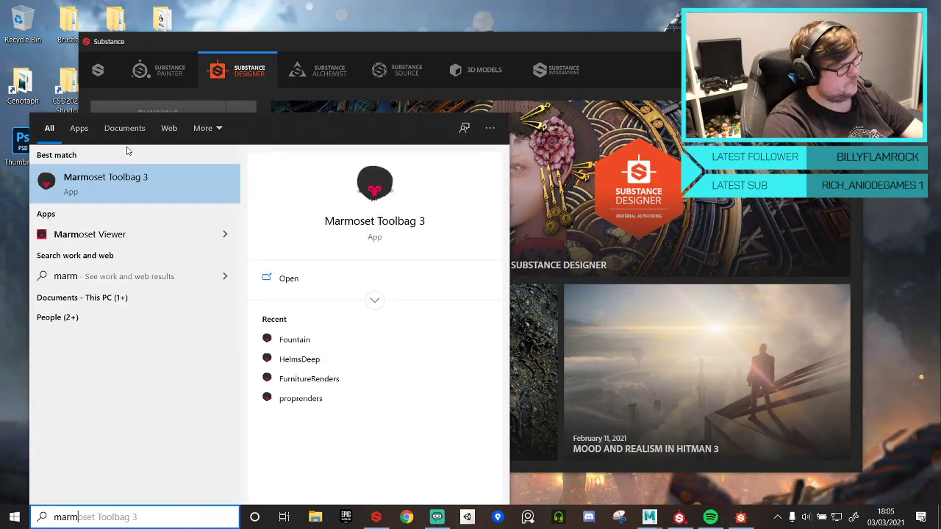
{"action": "key", "text": "Return"}
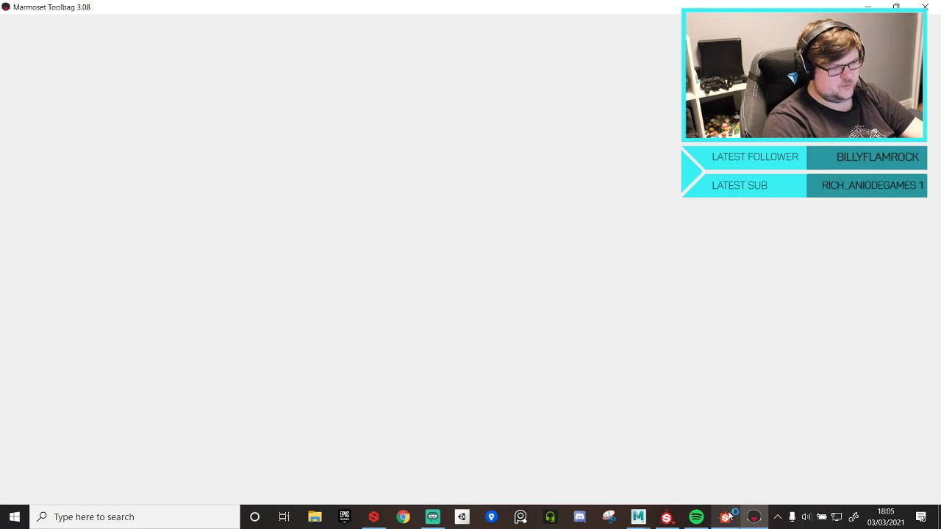
{"action": "mouse_move", "coordinate": [726, 518]}
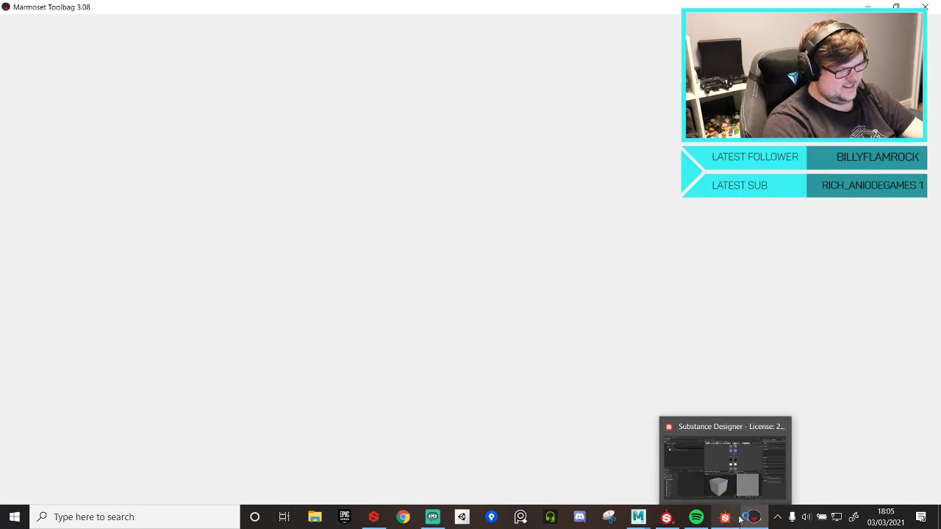
{"action": "left_click", "coordinate": [741, 470]}
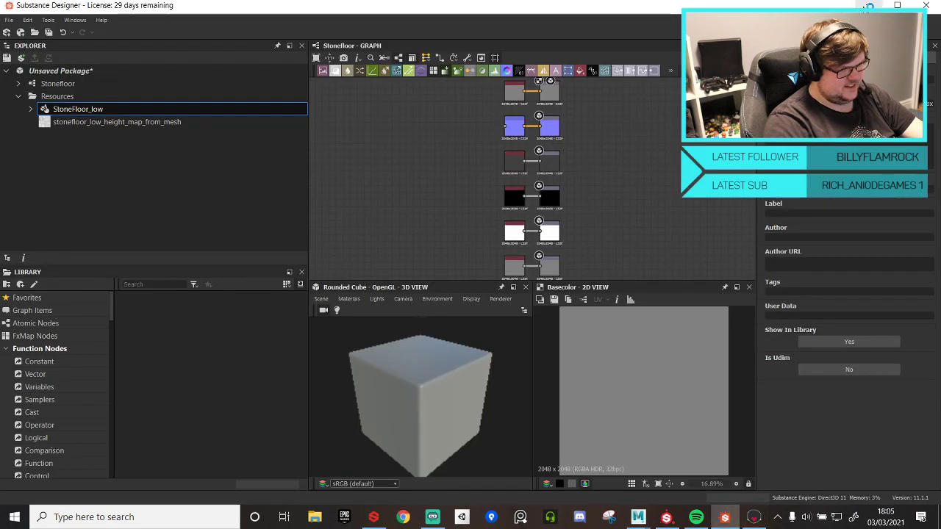
{"action": "left_click", "coordinate": [869, 6]}
- Open the Fountain Toolbag scene from the images/Render folder and hide the StylisedScene model
{"action": "left_click", "coordinate": [7, 18]}
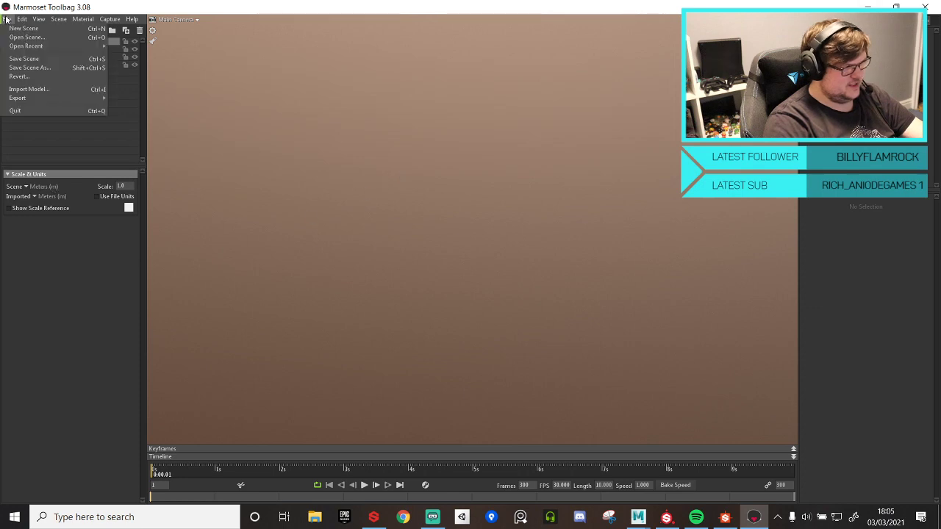
{"action": "left_click", "coordinate": [15, 37]}
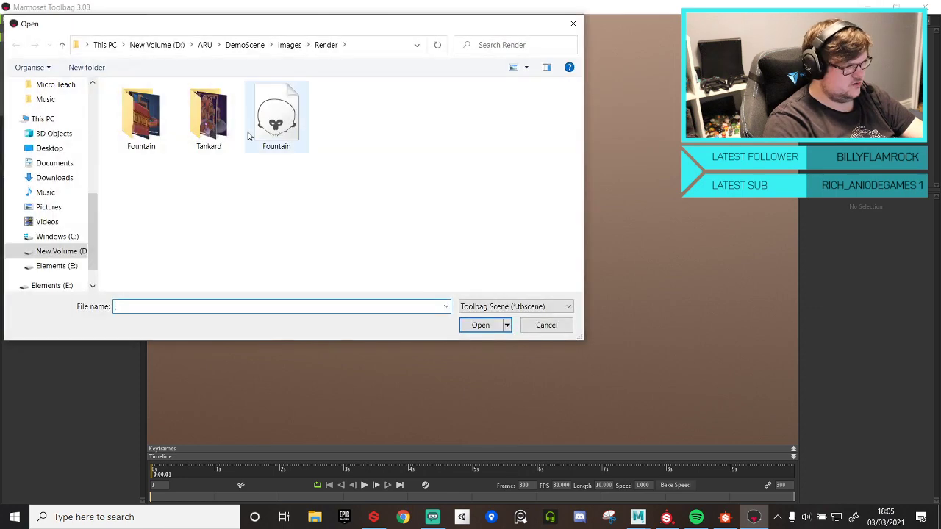
{"action": "double_click", "coordinate": [272, 114]}
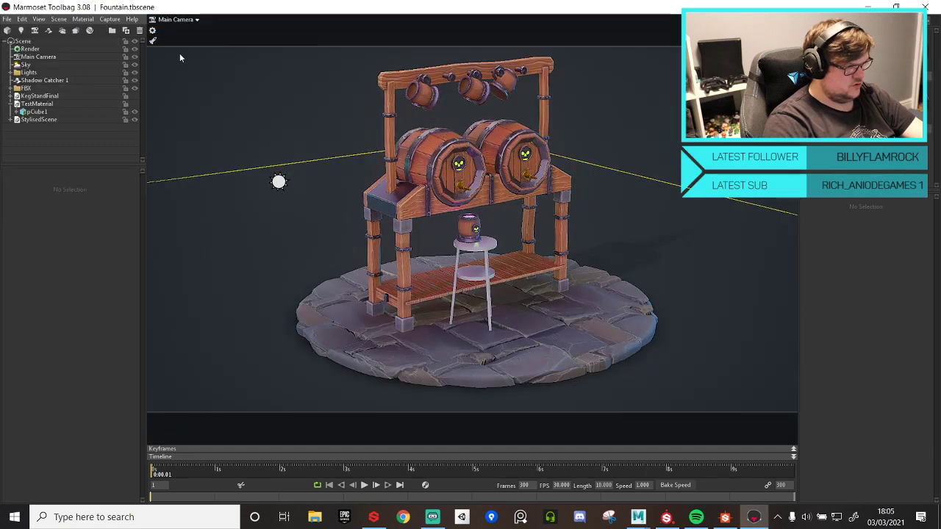
{"action": "left_click", "coordinate": [135, 119]}
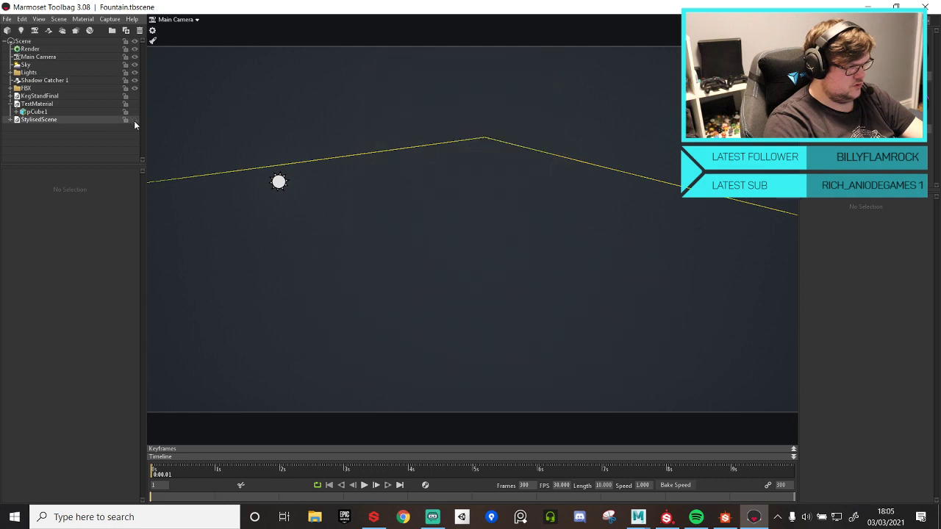
- Import the TestMaterial model from the project's scenes/StoneFloor/Maya folder
{"action": "left_click", "coordinate": [6, 19]}
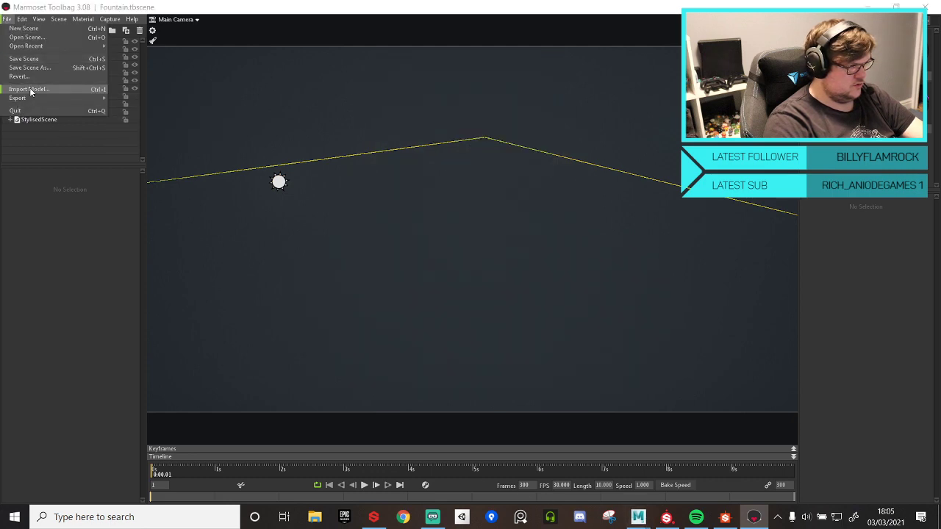
{"action": "left_click", "coordinate": [29, 89]}
{"action": "left_click", "coordinate": [228, 48]}
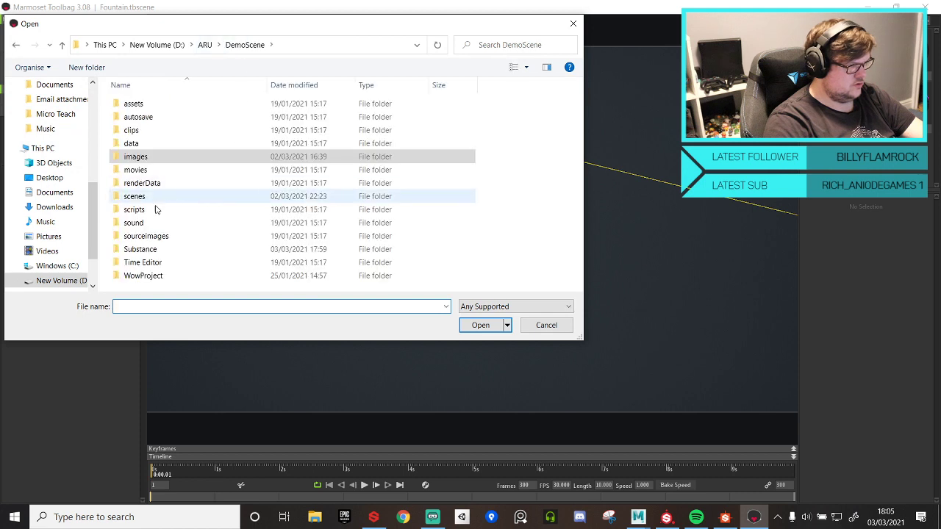
{"action": "double_click", "coordinate": [184, 193]}
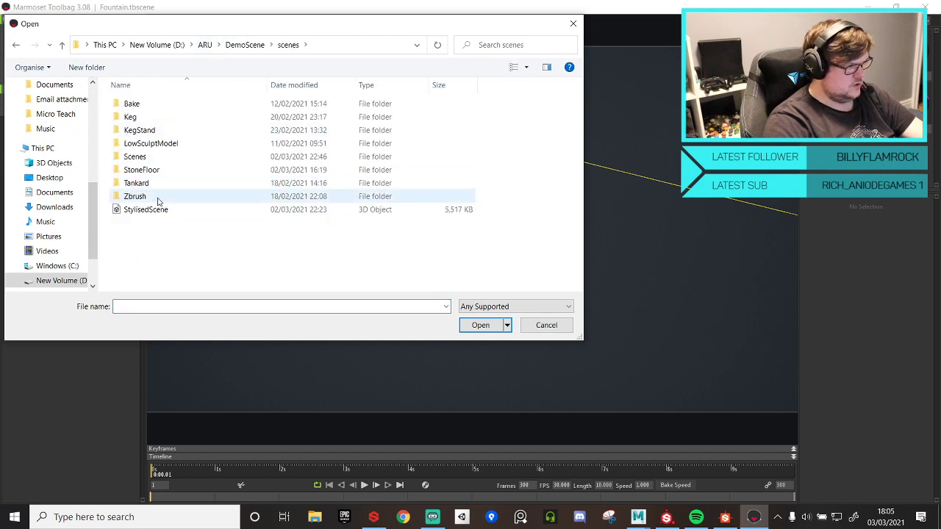
{"action": "double_click", "coordinate": [189, 196]}
{"action": "key", "text": "alt+Left"}
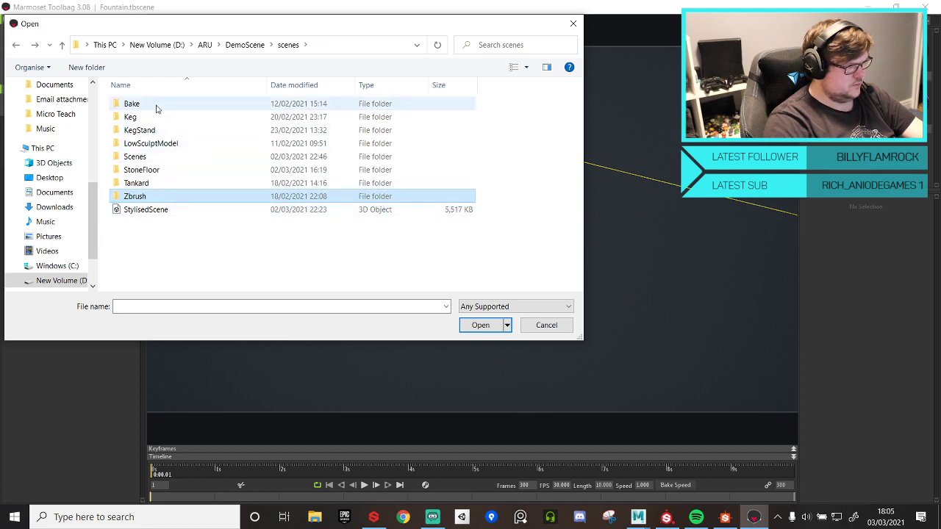
{"action": "double_click", "coordinate": [157, 170]}
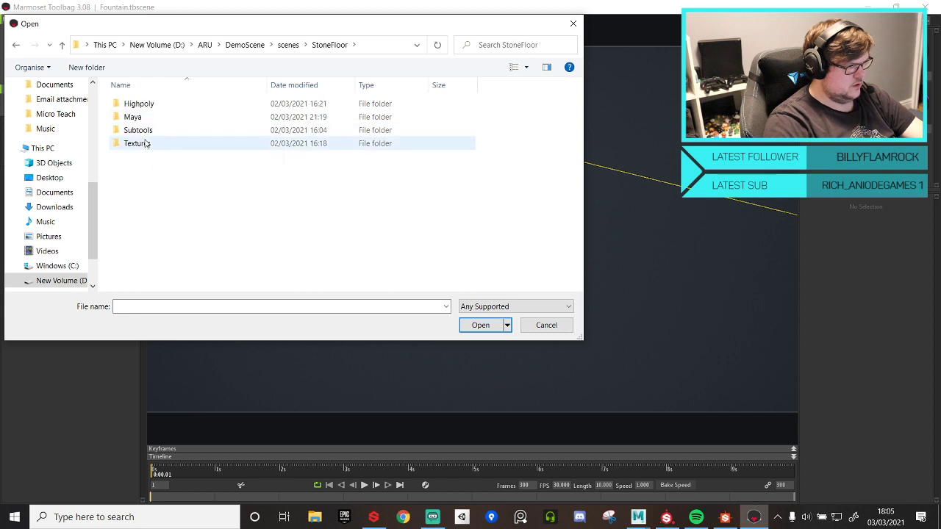
{"action": "double_click", "coordinate": [137, 117]}
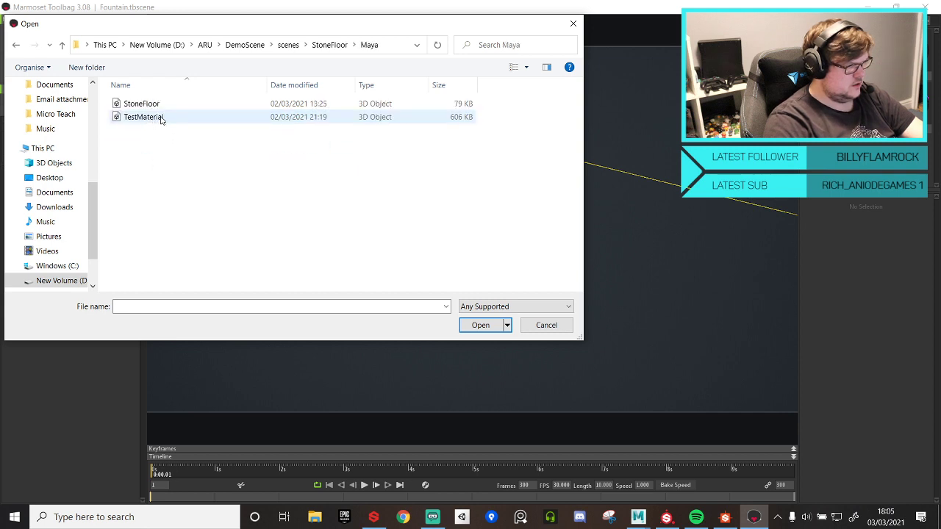
{"action": "double_click", "coordinate": [160, 117]}
- Apply the material that uses the StoneFloor_low texture maps to the imported test cube
{"action": "left_click_drag", "start_coordinate": [482, 243], "coordinate": [583, 127]}
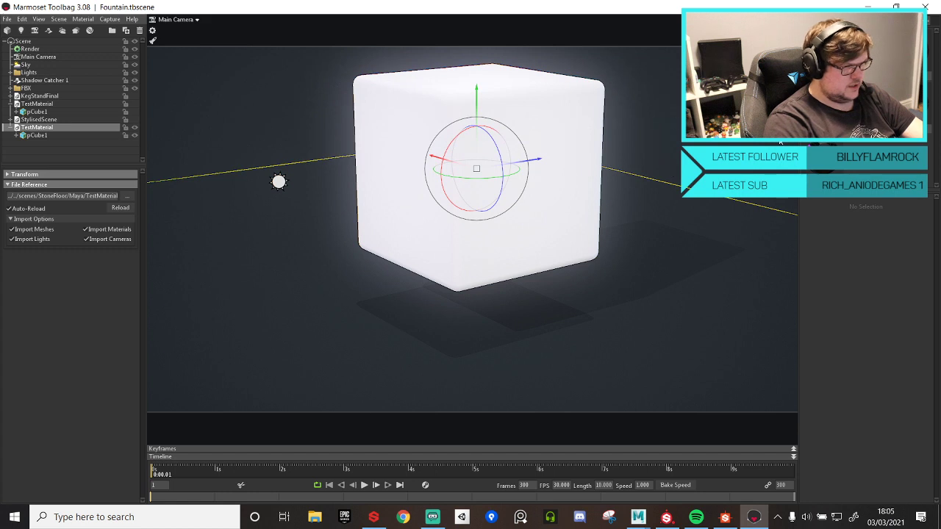
{"action": "left_click", "coordinate": [886, 172]}
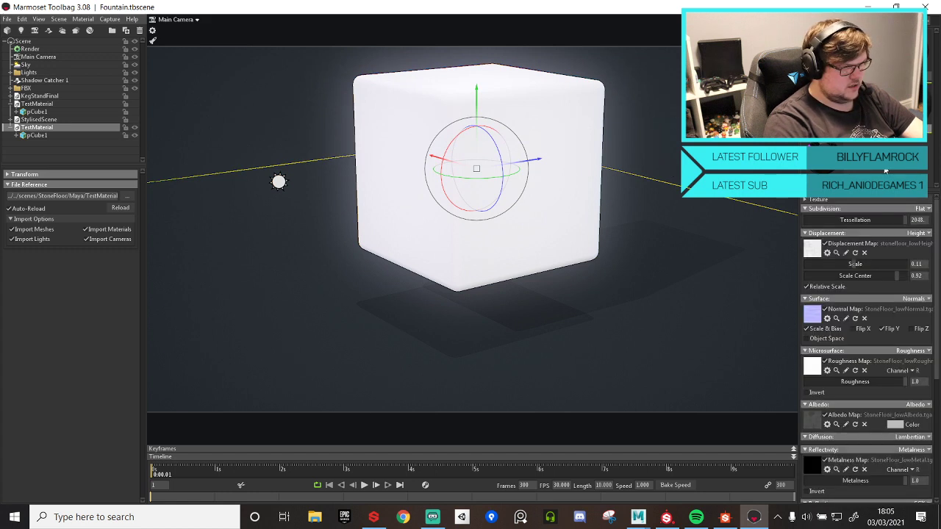
{"action": "left_click_drag", "start_coordinate": [885, 172], "coordinate": [546, 141]}
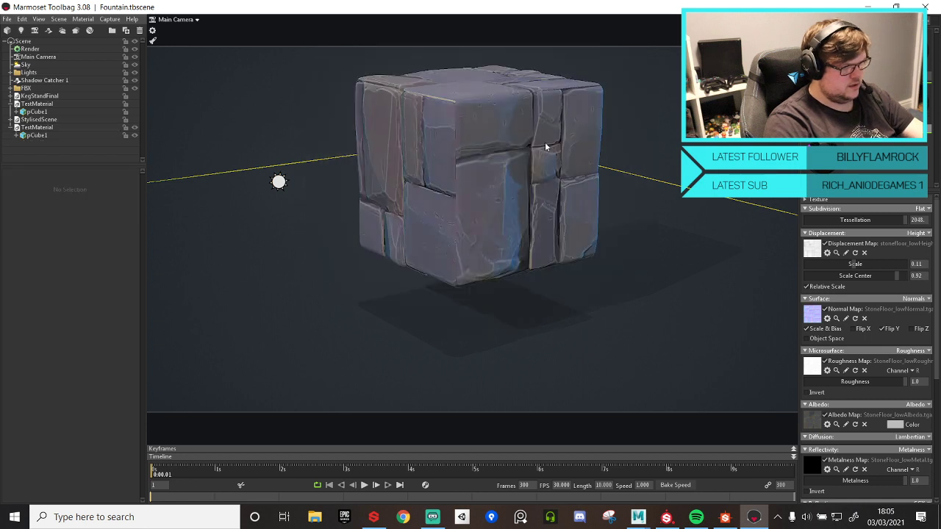
{"action": "scroll", "coordinate": [545, 144], "scroll_direction": "up", "scroll_amount": 1}
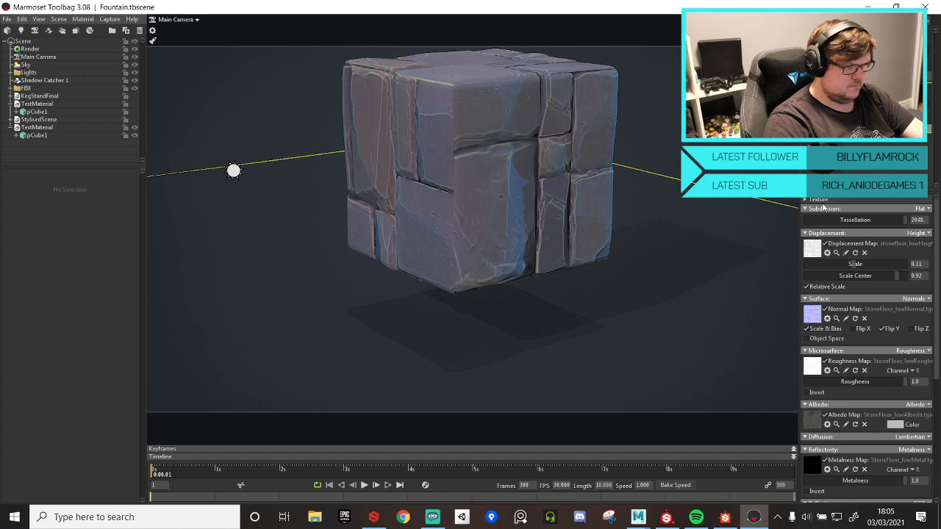
- Set the stone floor material's Tile U and Tile V to 5 and inspect the tiled stones on the cube up close
{"action": "left_click", "coordinate": [820, 200]}
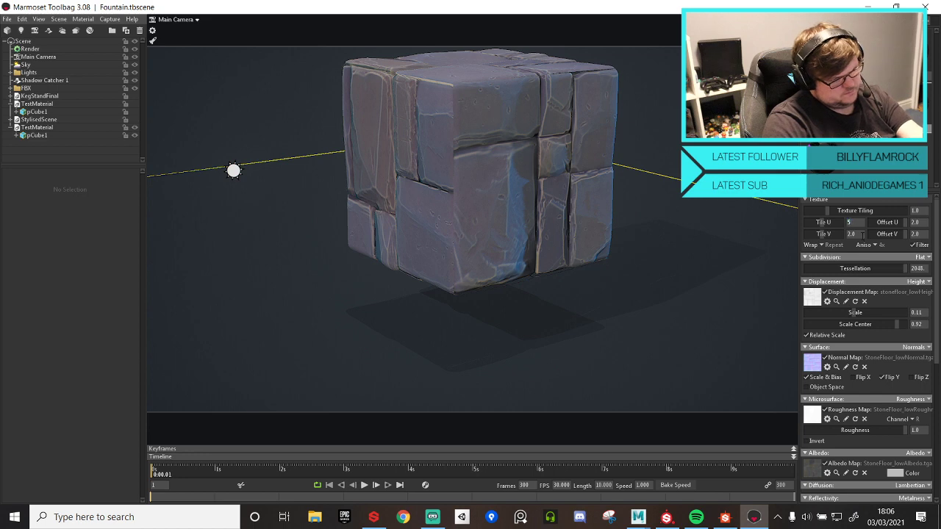
{"action": "type", "text": "5"}
{"action": "key", "text": "Tab"}
{"action": "type", "text": "5"}
{"action": "key", "text": "Return"}
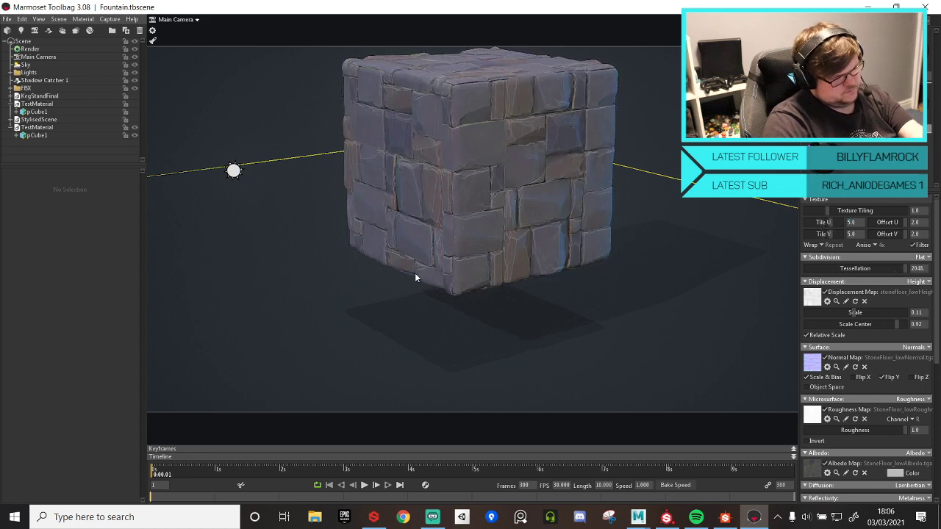
{"action": "scroll", "coordinate": [624, 206], "scroll_direction": "up", "scroll_amount": 2}
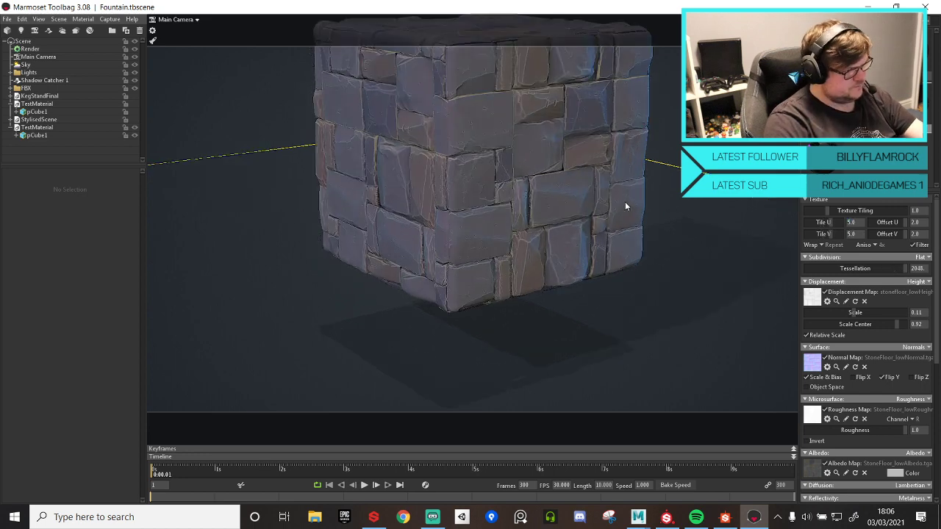
{"action": "left_click_drag", "start_coordinate": [624, 206], "coordinate": [618, 144]}
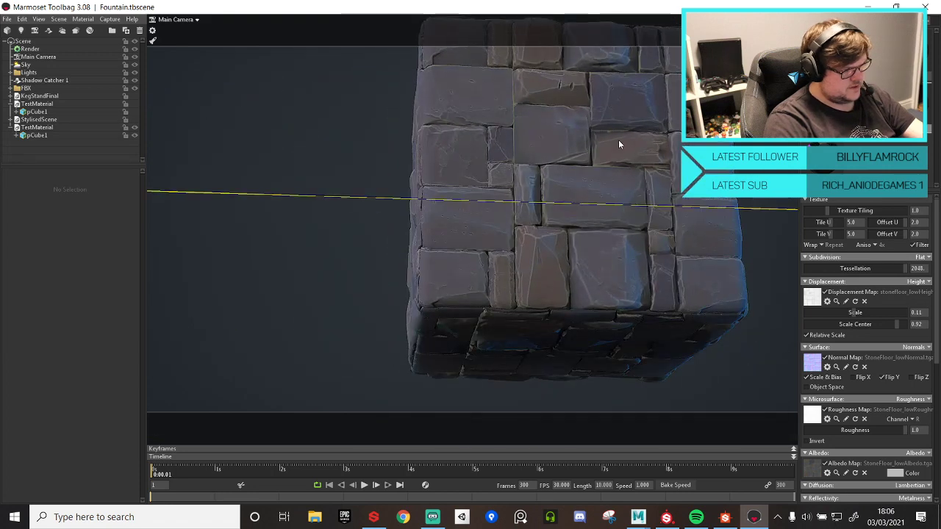
{"action": "scroll", "coordinate": [594, 221], "scroll_direction": "up", "scroll_amount": 3}
{"action": "left_click_drag", "start_coordinate": [611, 204], "coordinate": [614, 218]}
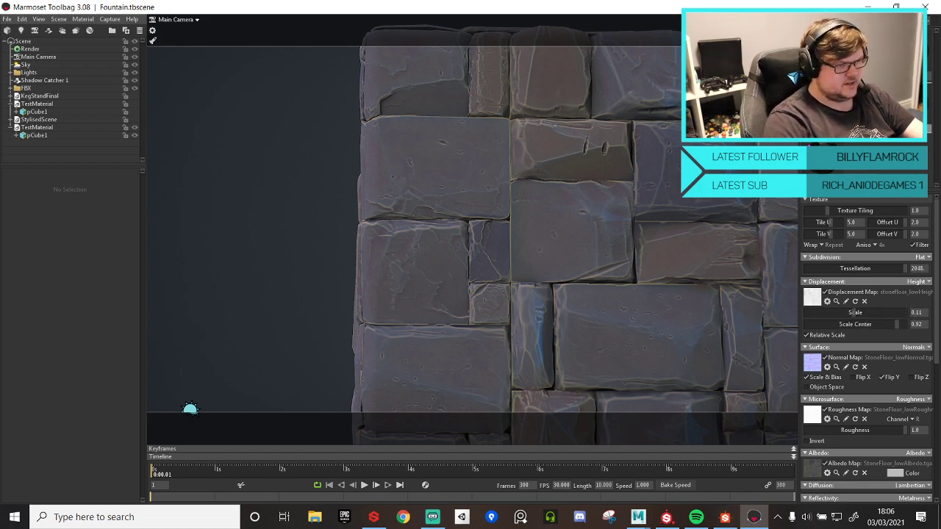
- Quit Marmoset Toolbag and Substance Designer without saving the scene or the package
{"action": "left_click", "coordinate": [925, 8]}
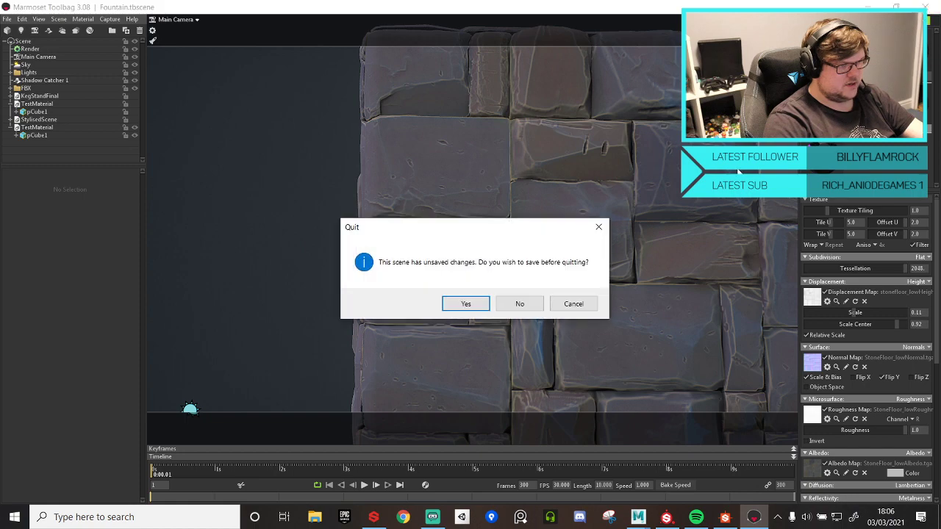
{"action": "left_click", "coordinate": [518, 305]}
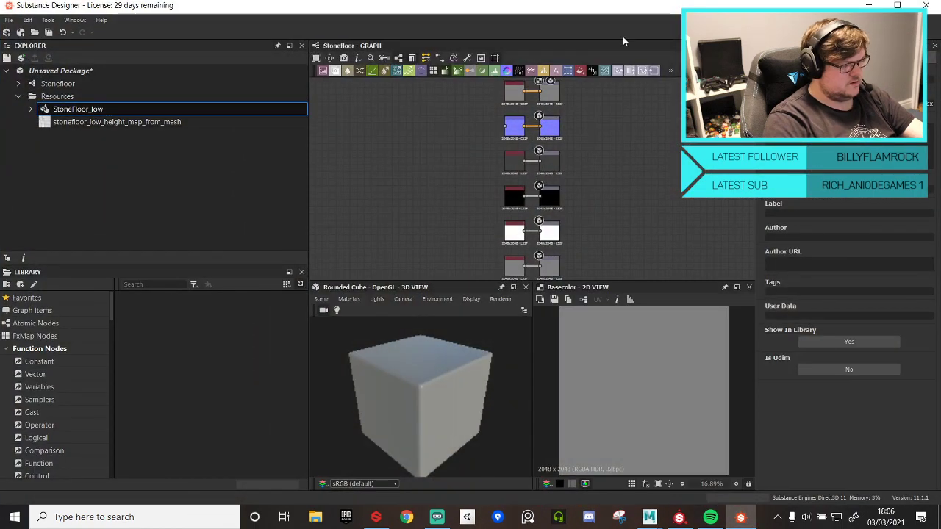
{"action": "left_click", "coordinate": [925, 5]}
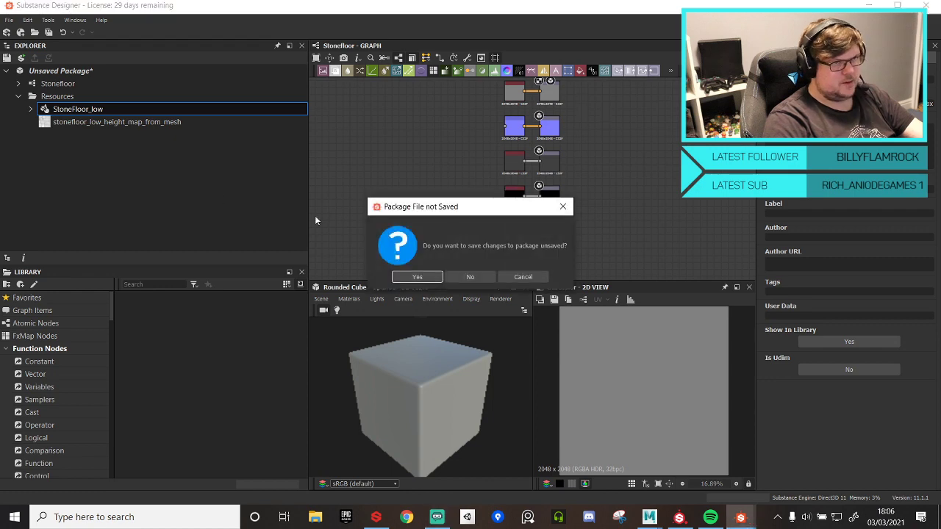
{"action": "left_click", "coordinate": [474, 277]}
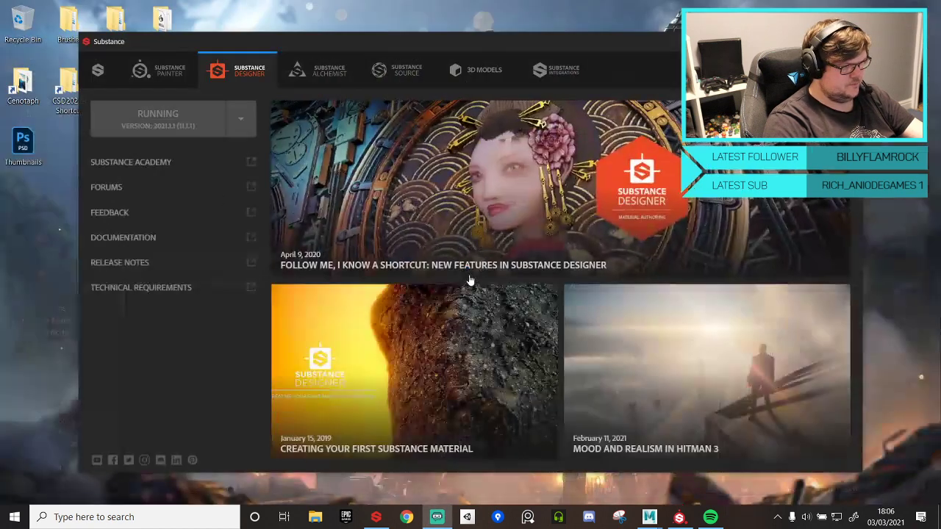
- Switch to Maya LT and open the Tankard01.mlt scene from the project's scenes/Scenes folder
{"action": "mouse_move", "coordinate": [649, 524]}
{"action": "left_click", "coordinate": [677, 467]}
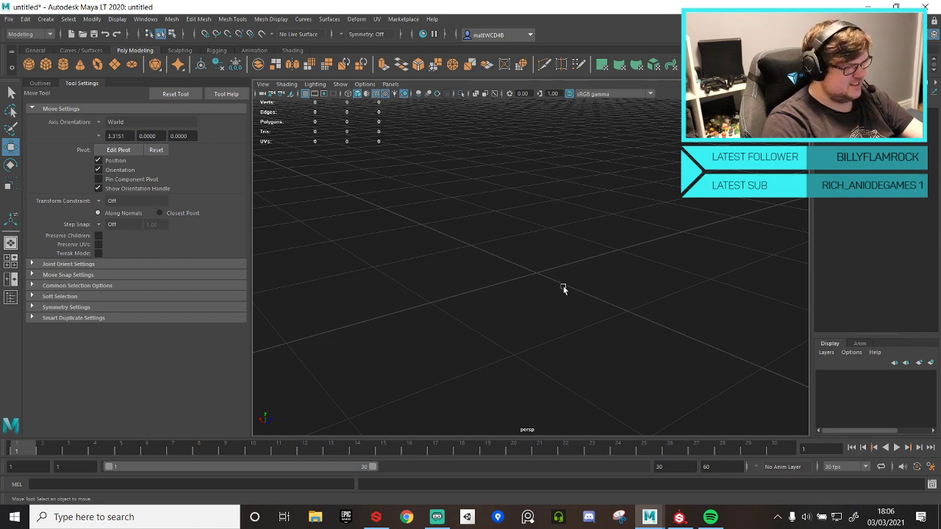
{"action": "left_click", "coordinate": [9, 20]}
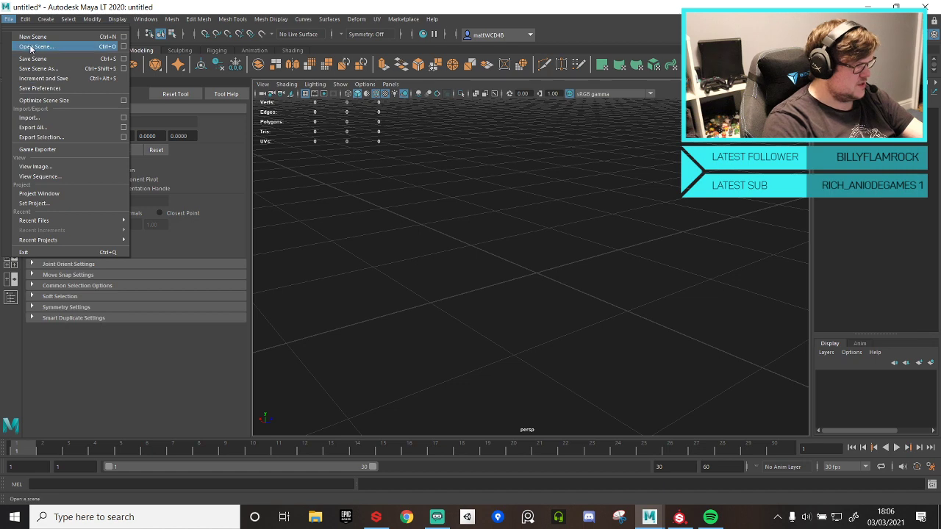
{"action": "left_click", "coordinate": [33, 48]}
{"action": "double_click", "coordinate": [355, 161]}
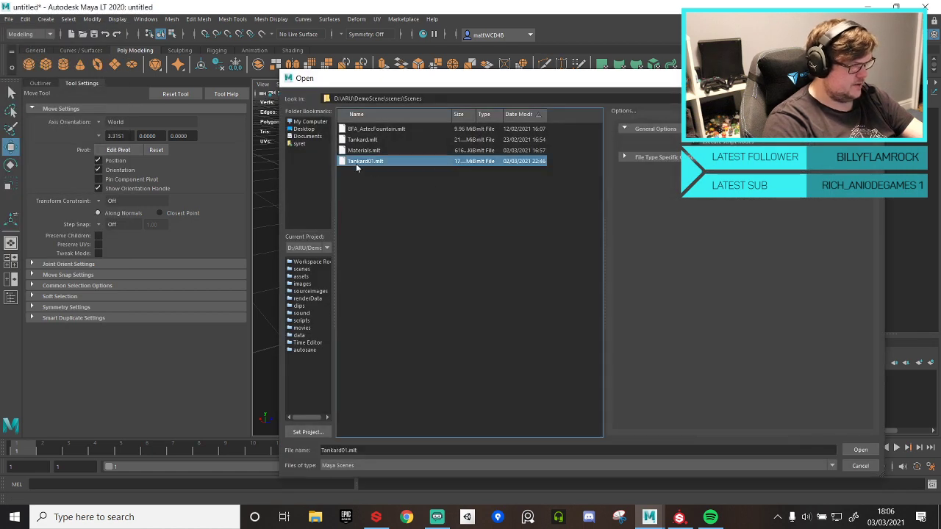
{"action": "left_click", "coordinate": [479, 258]}
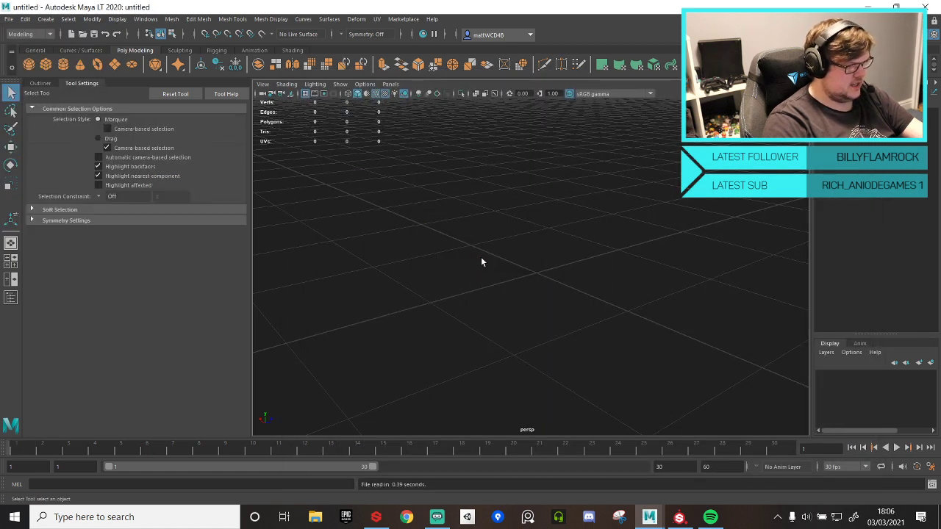
- Examine the tankard scene's wireframe around the stool, kegs, hanging tankards and circular floor
{"action": "left_click_drag", "start_coordinate": [436, 260], "coordinate": [465, 277], "text": "alt"}
{"action": "middle_click_drag", "start_coordinate": [465, 277], "coordinate": [504, 242], "text": "alt"}
{"action": "scroll", "coordinate": [515, 242], "scroll_direction": "up", "scroll_amount": 4}
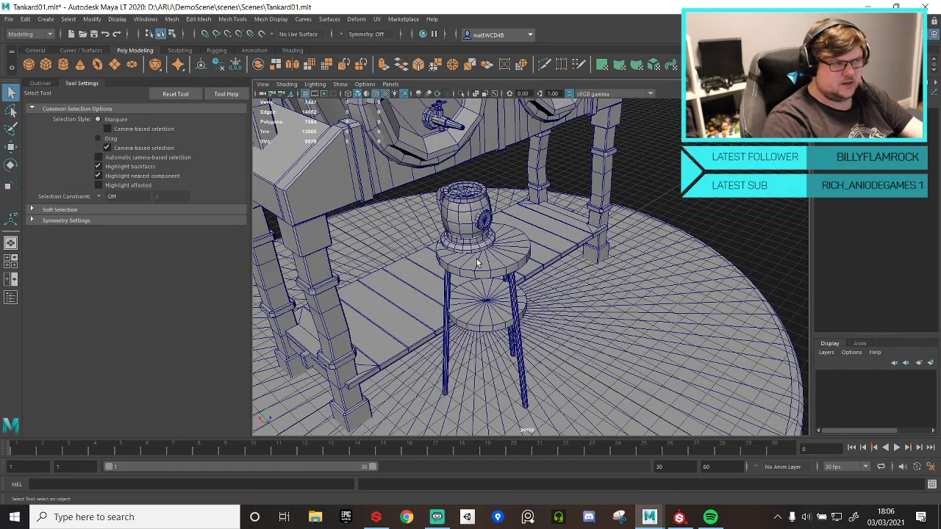
{"action": "scroll", "coordinate": [482, 235], "scroll_direction": "down", "scroll_amount": 5}
{"action": "middle_click_drag", "start_coordinate": [511, 185], "coordinate": [514, 268], "text": "alt"}
{"action": "left_click_drag", "start_coordinate": [515, 267], "coordinate": [488, 200], "text": "alt"}
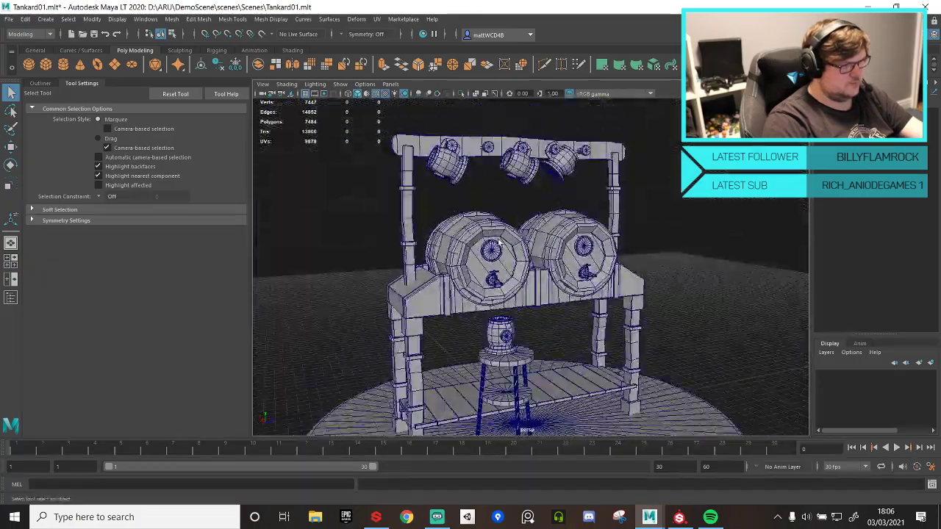
{"action": "middle_click_drag", "start_coordinate": [488, 200], "coordinate": [487, 258], "text": "alt"}
{"action": "scroll", "coordinate": [487, 258], "scroll_direction": "up", "scroll_amount": 5}
{"action": "middle_click_drag", "start_coordinate": [472, 204], "coordinate": [519, 249], "text": "alt"}
{"action": "scroll", "coordinate": [519, 249], "scroll_direction": "down", "scroll_amount": 5}
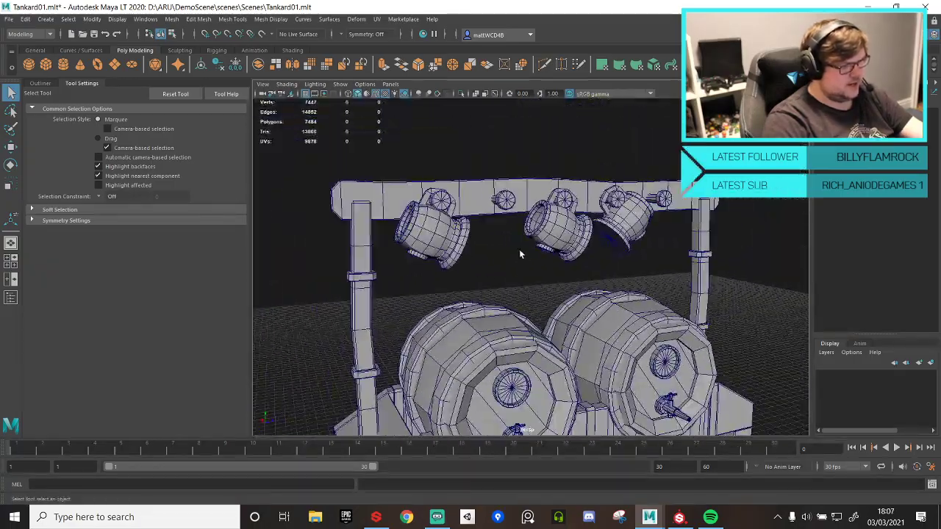
{"action": "middle_click_drag", "start_coordinate": [513, 415], "coordinate": [513, 268], "text": "alt"}
{"action": "left_click_drag", "start_coordinate": [513, 267], "coordinate": [542, 408], "text": "alt"}
{"action": "middle_click_drag", "start_coordinate": [543, 407], "coordinate": [553, 309], "text": "alt"}
{"action": "left_click_drag", "start_coordinate": [553, 309], "coordinate": [432, 232], "text": "alt"}
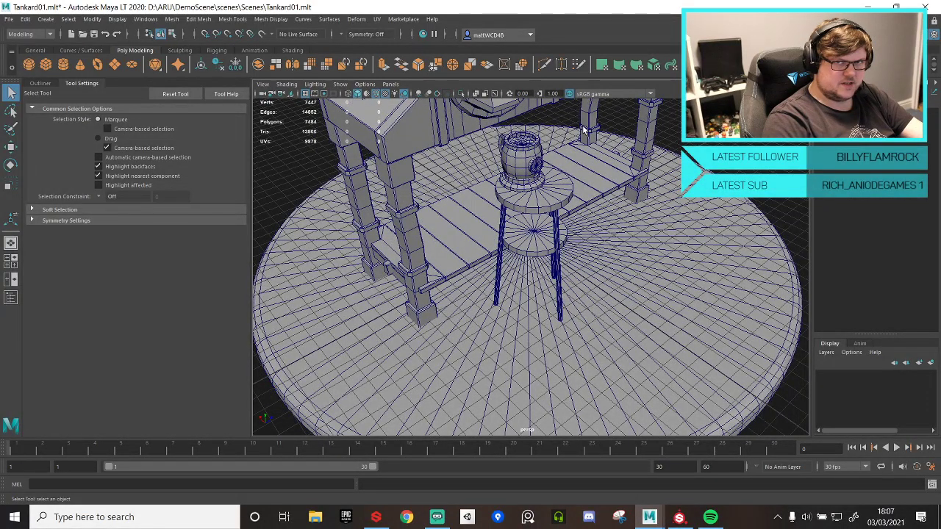
- Switch to Substance Painter and close it, discarding the changes to the StoneFloor project
{"action": "left_click", "coordinate": [679, 516]}
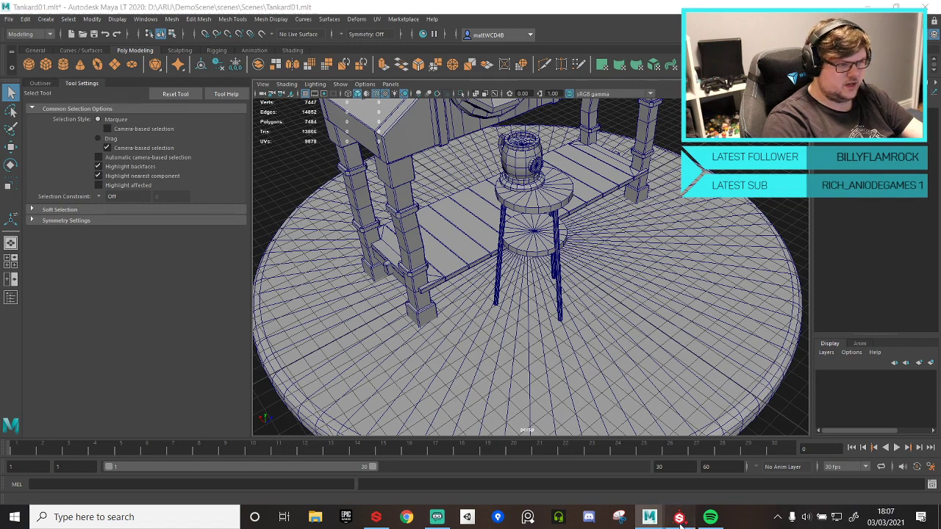
{"action": "left_click", "coordinate": [924, 7]}
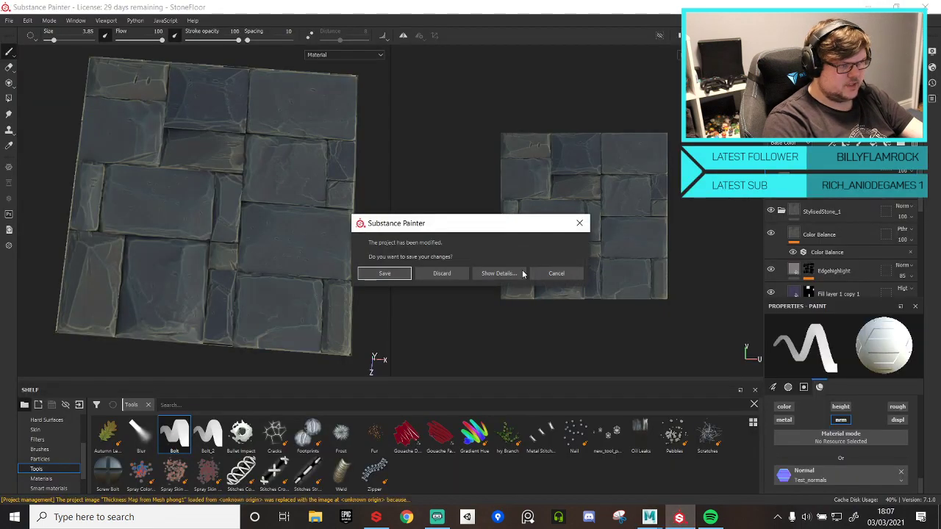
{"action": "left_click", "coordinate": [445, 276]}
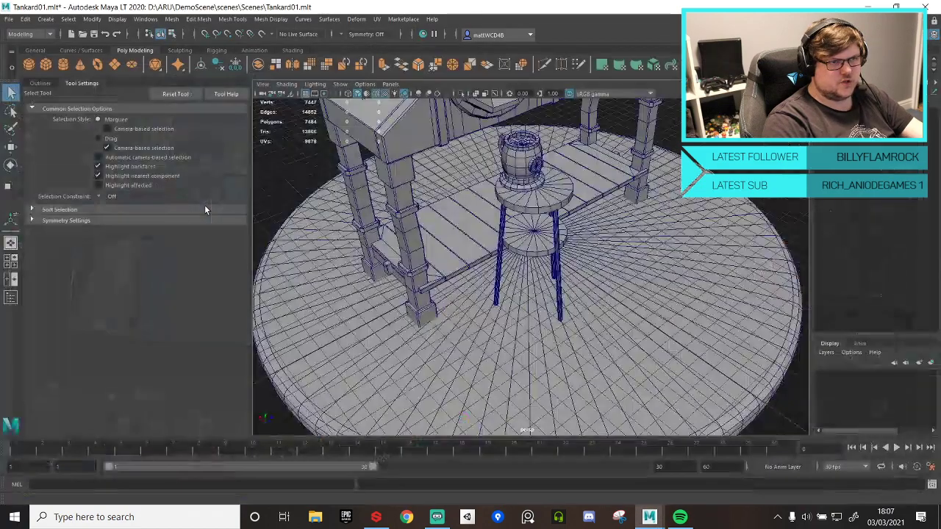
{"action": "middle_click_drag", "start_coordinate": [543, 179], "coordinate": [543, 292], "text": "alt"}
{"action": "left_click_drag", "start_coordinate": [544, 293], "coordinate": [554, 271], "text": "alt"}
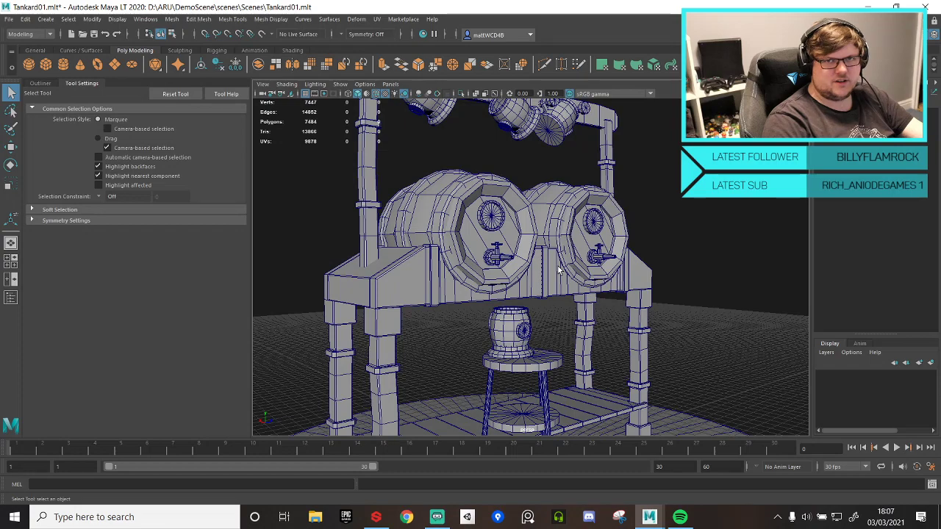
{"action": "left_click_drag", "start_coordinate": [526, 297], "coordinate": [592, 391], "text": "alt"}
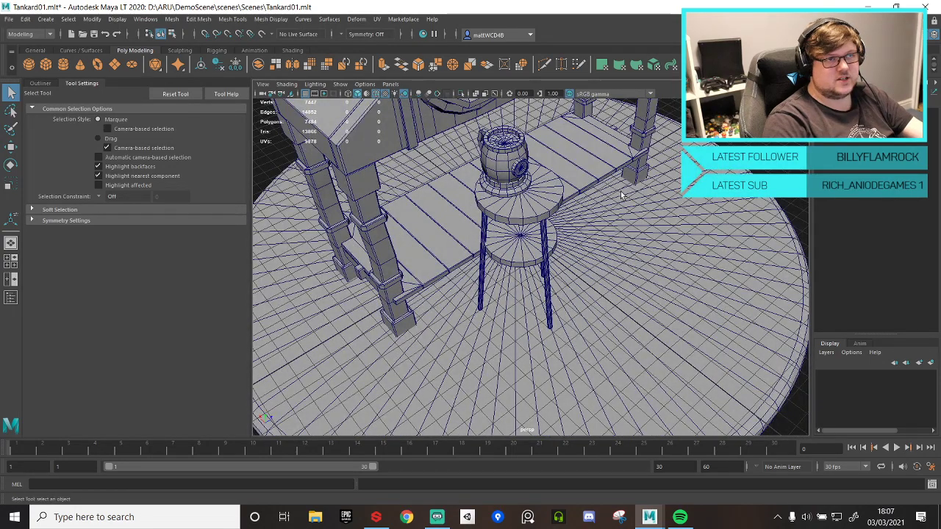